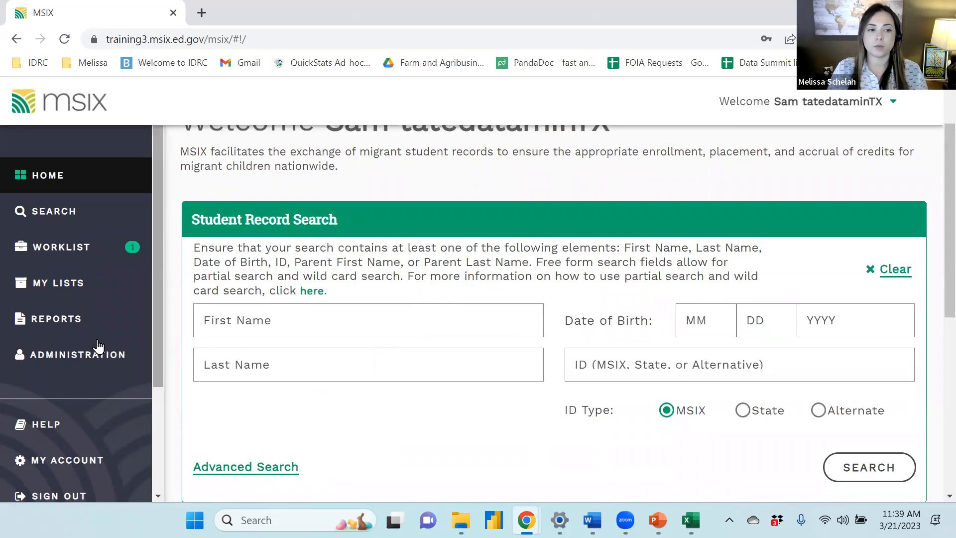
Open the Reports page and run the Child Count Reconciliation report for the last performance period
left_click(98, 325)
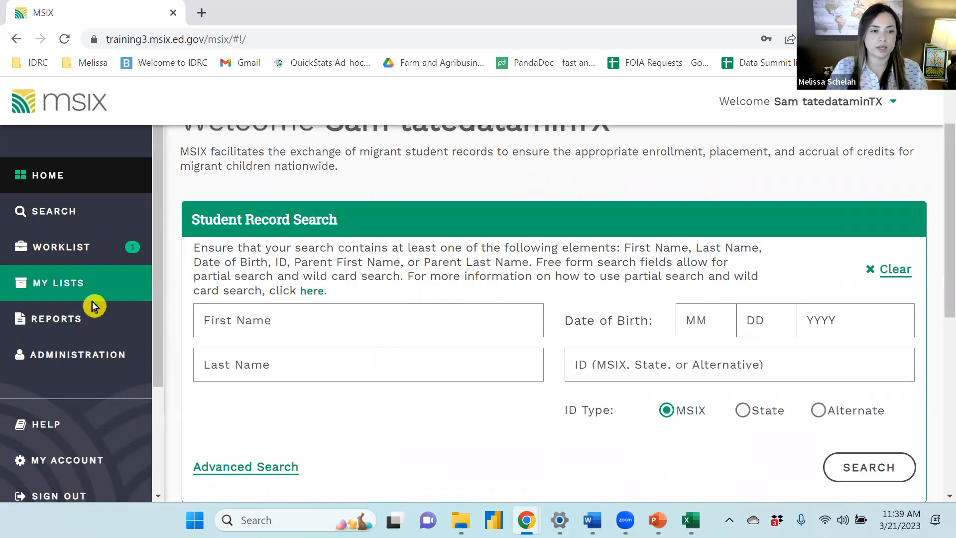
left_click(55, 324)
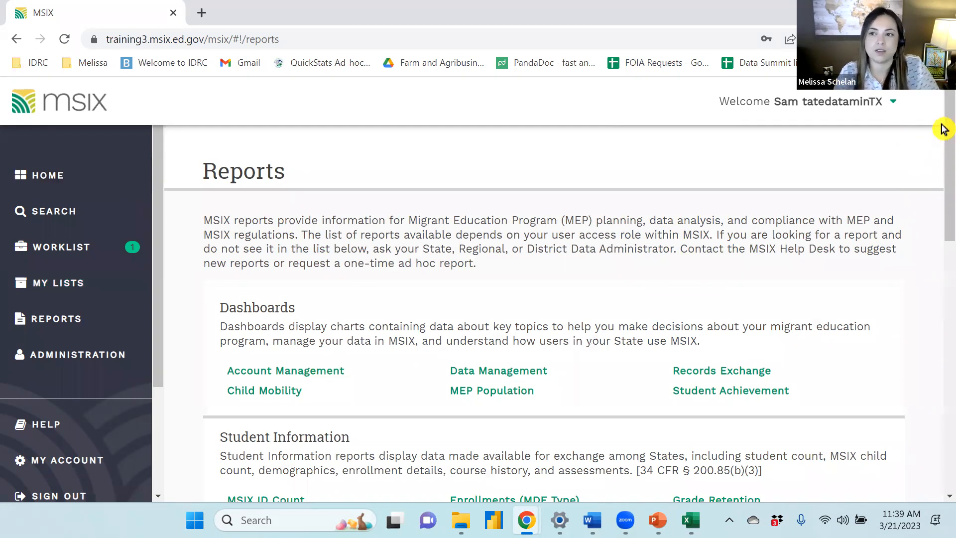
left_click_drag(943, 129, 939, 219)
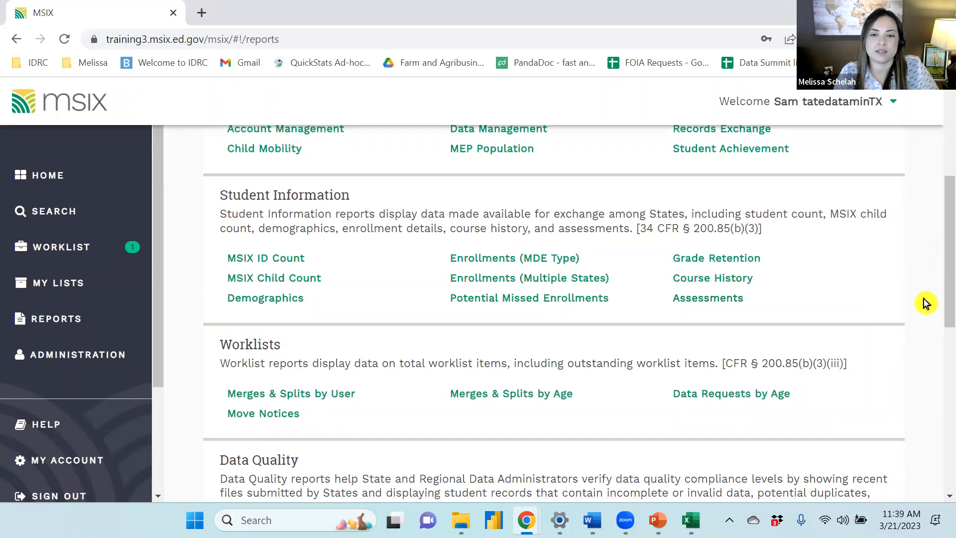
scroll(924, 301, "down", 1)
scroll(925, 302, "down", 3)
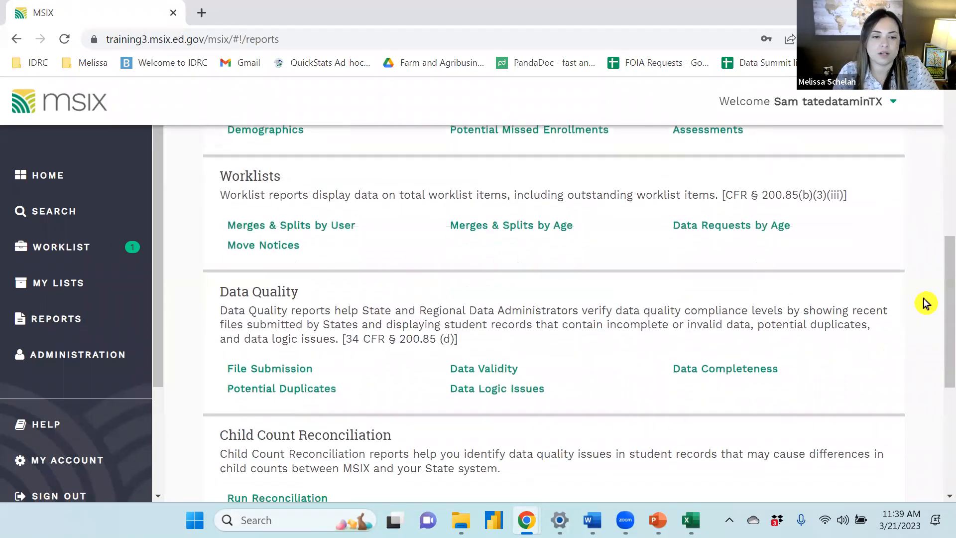
scroll(922, 303, "down", 1)
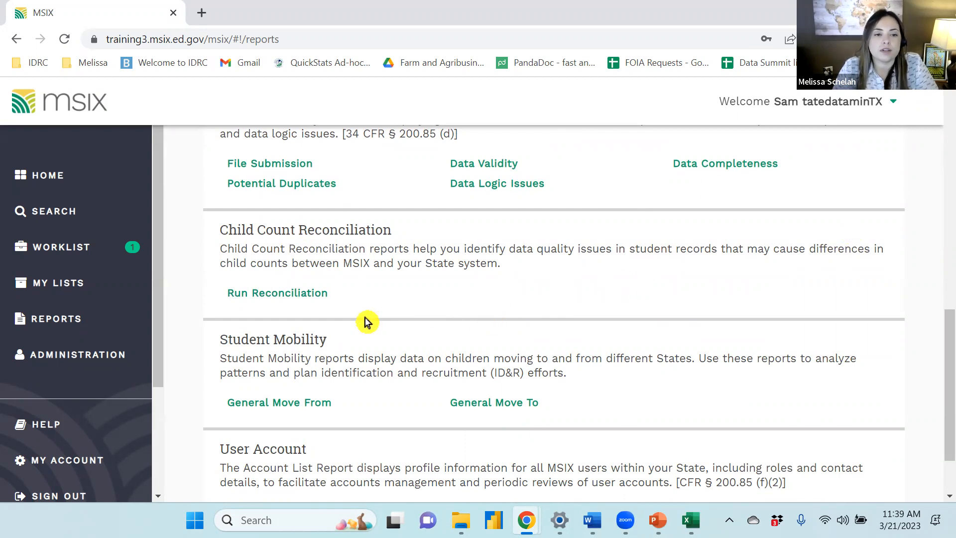
left_click(290, 298)
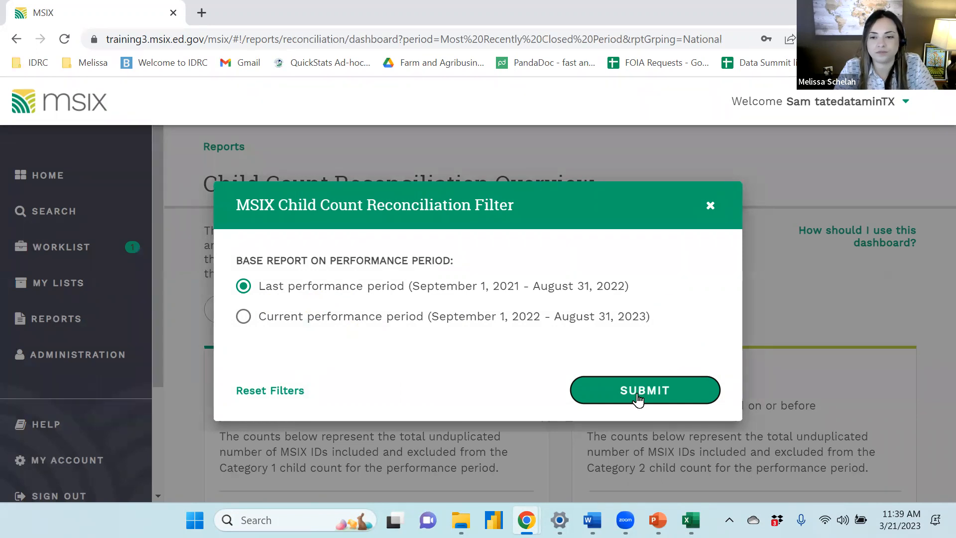
left_click(641, 393)
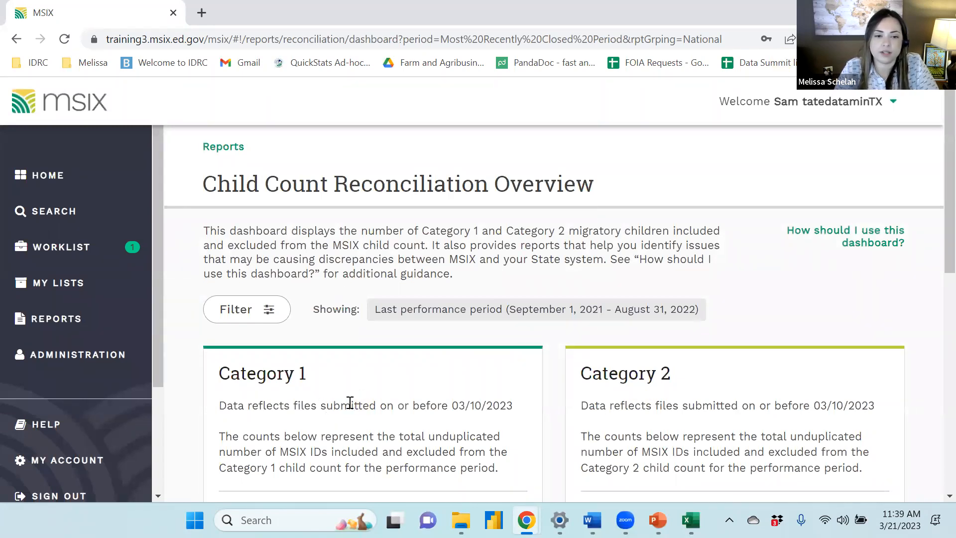
Examine the Category 1 and Category 2 included and excluded counts on the reconciliation overview
scroll(668, 421, "down", 1)
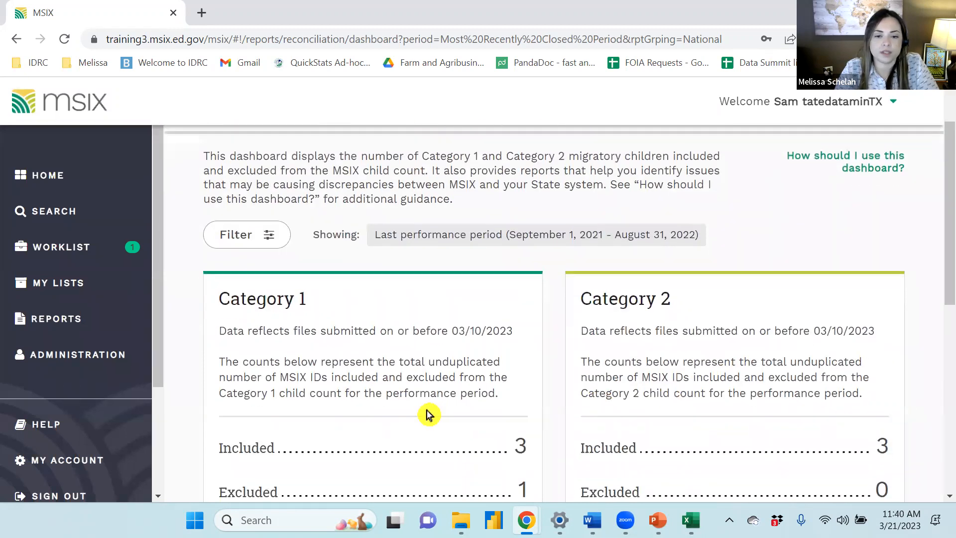
scroll(433, 412, "down", 1)
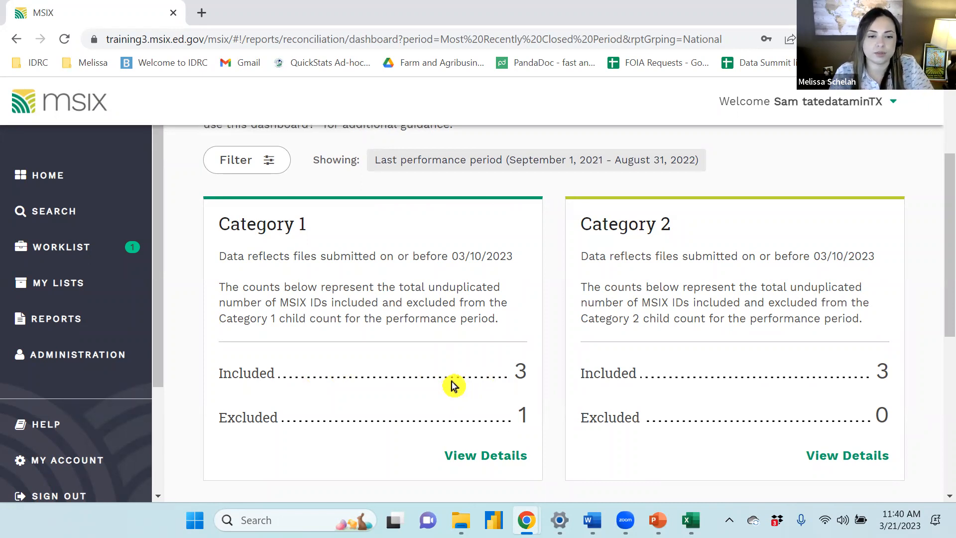
scroll(371, 431, "down", 2)
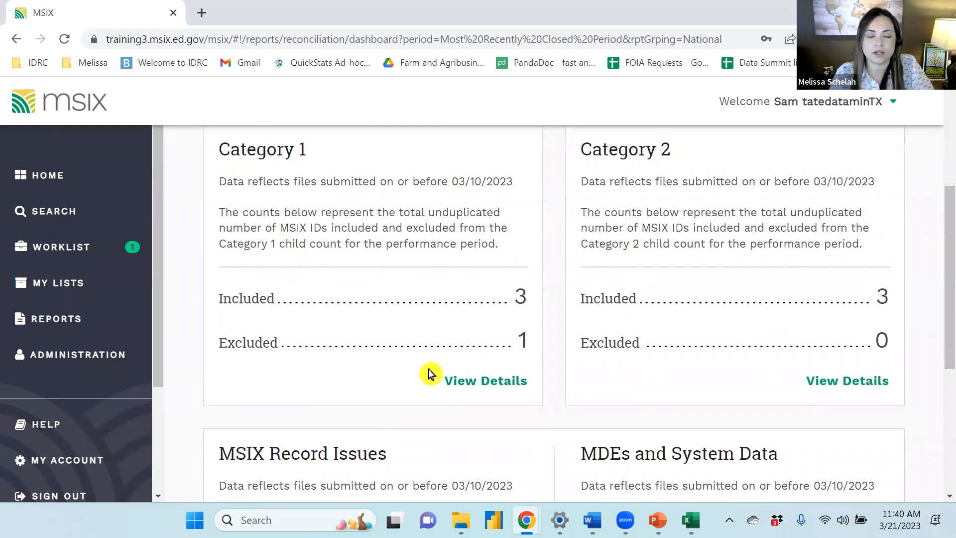
scroll(305, 380, "up", 2)
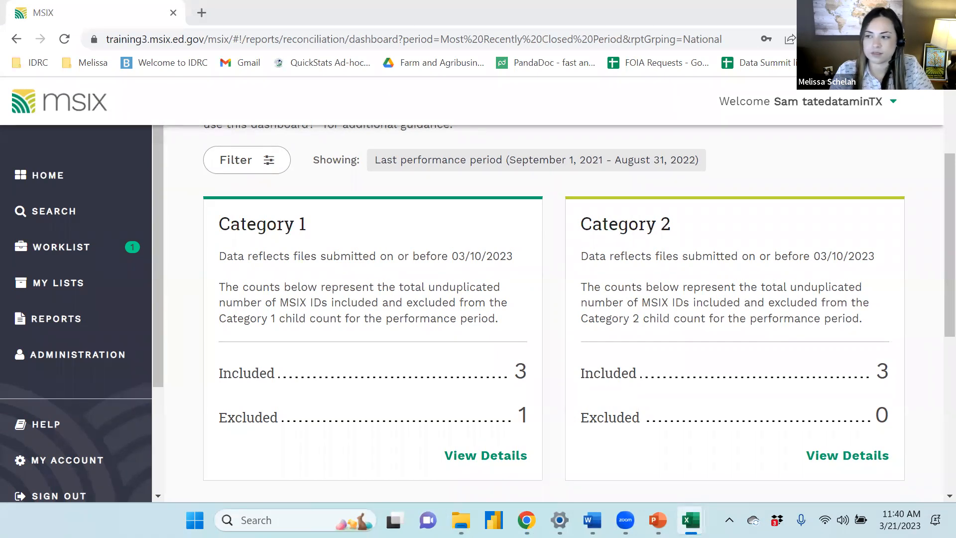
left_click(320, 375)
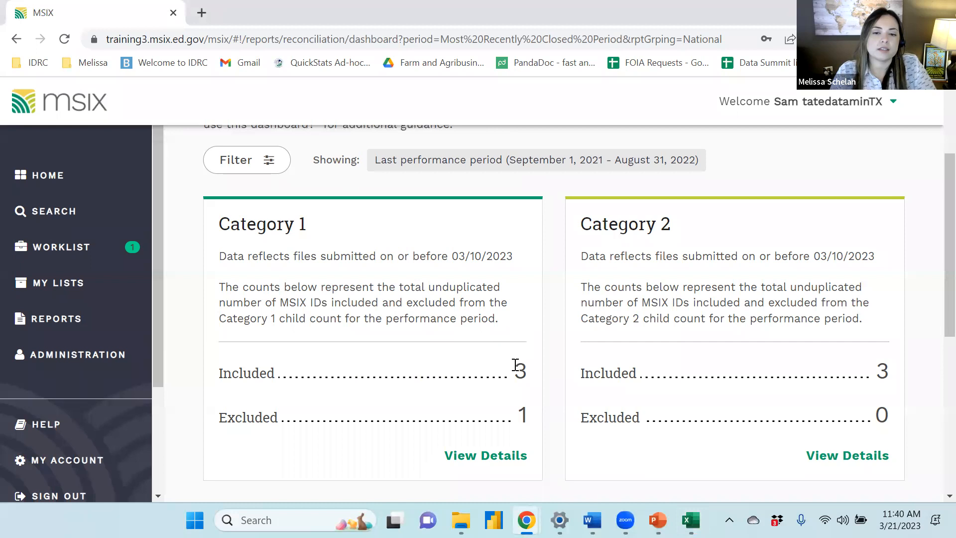
left_click_drag(517, 373, 534, 374)
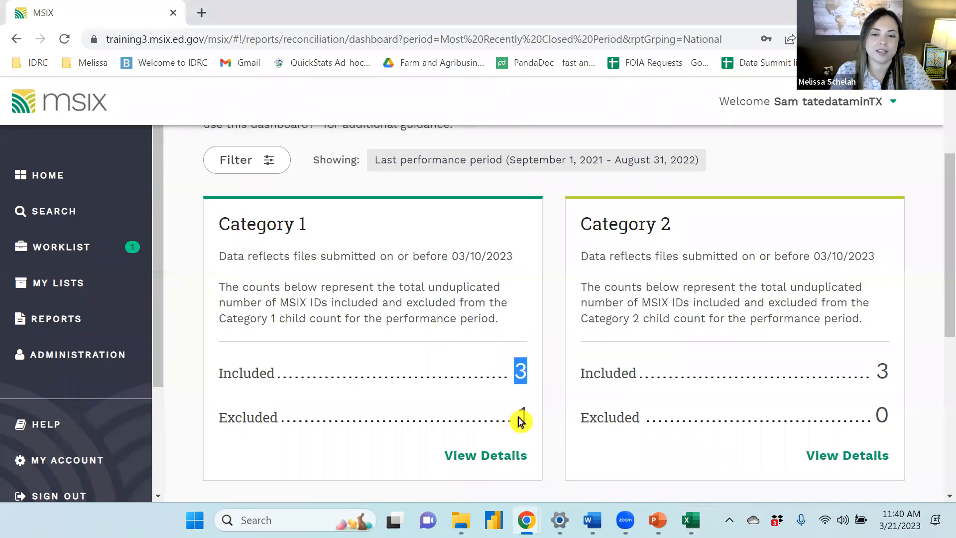
left_click(427, 459)
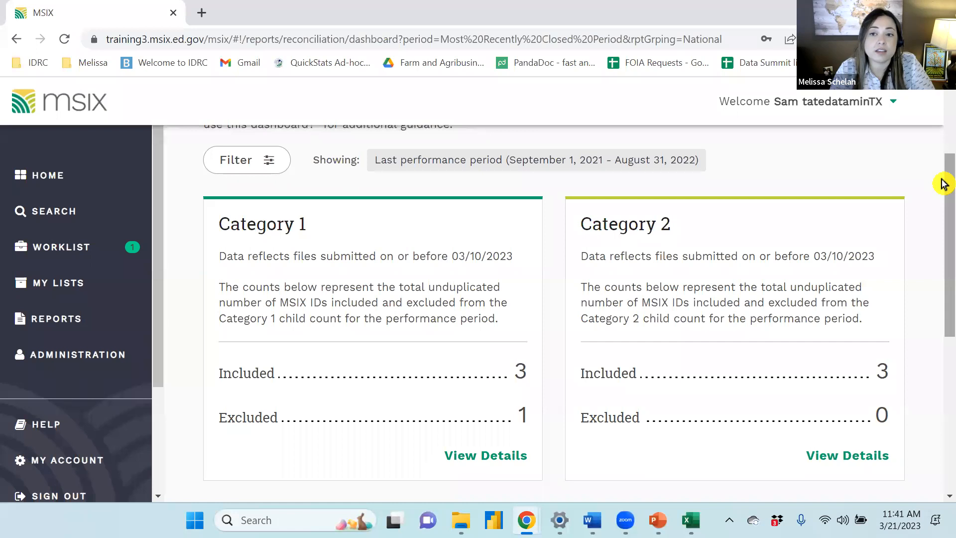
key("alt+Tab")
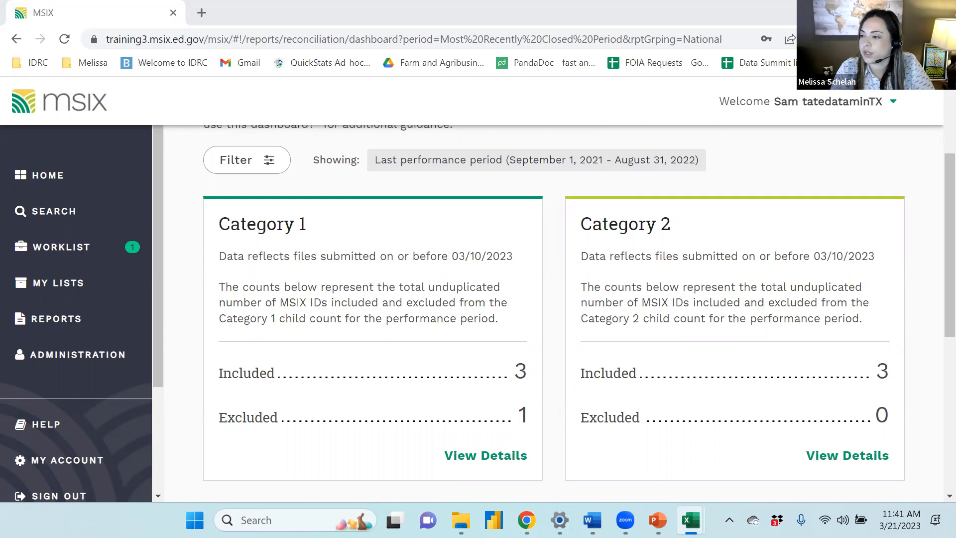
key("alt+Tab")
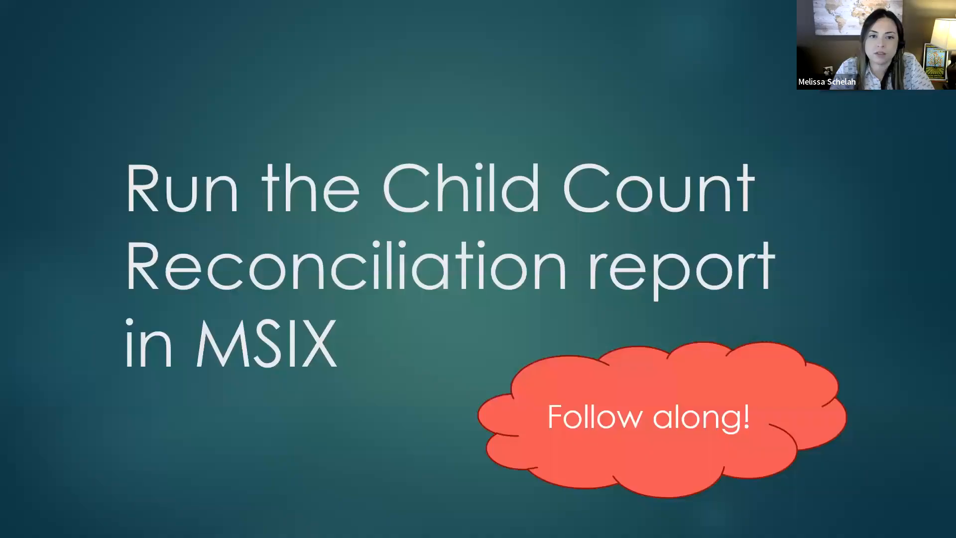
left_click(424, 354)
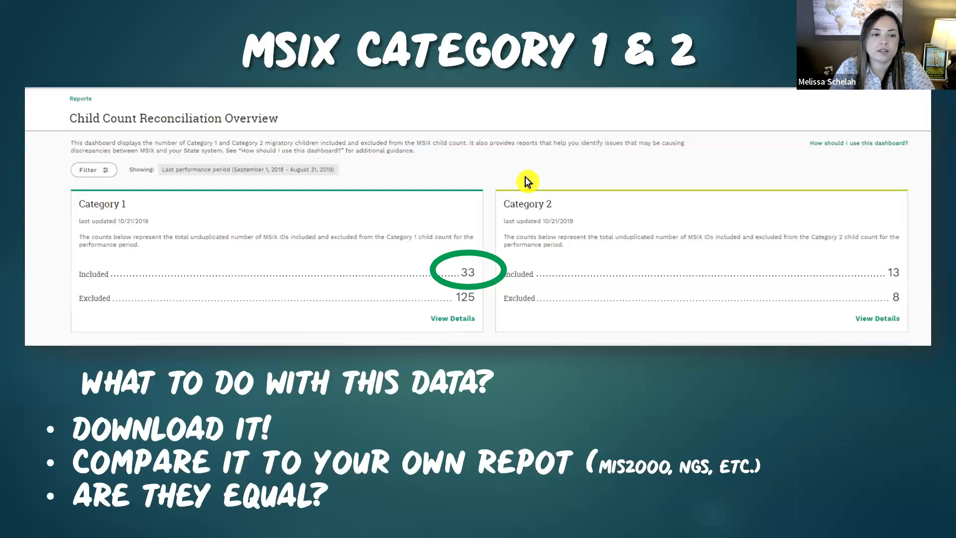
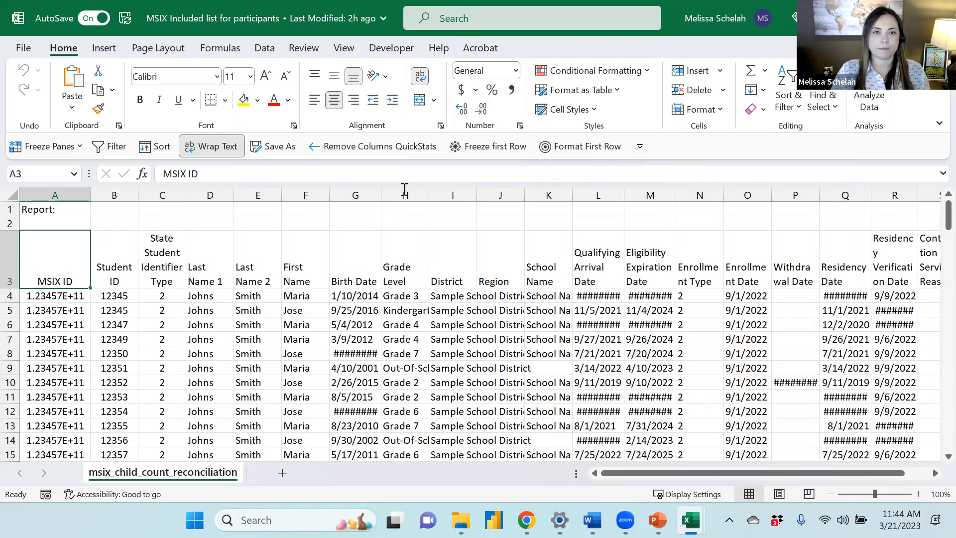
Rename the report worksheet as Original
left_click(277, 148)
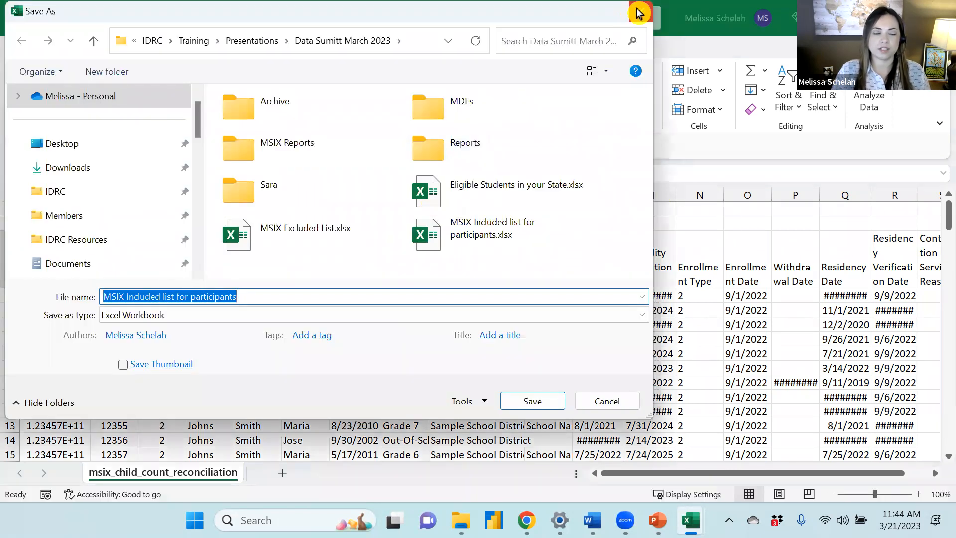
left_click(637, 12)
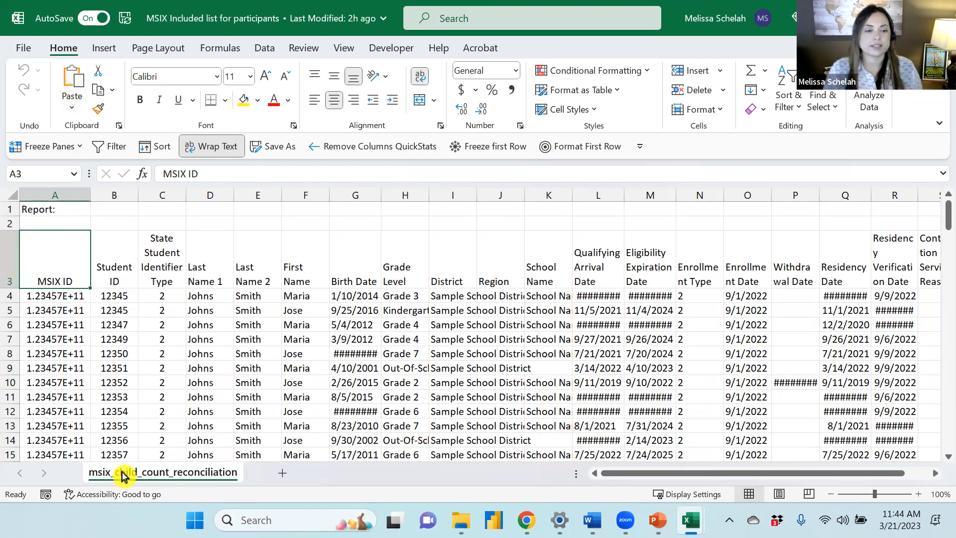
double_click(198, 472)
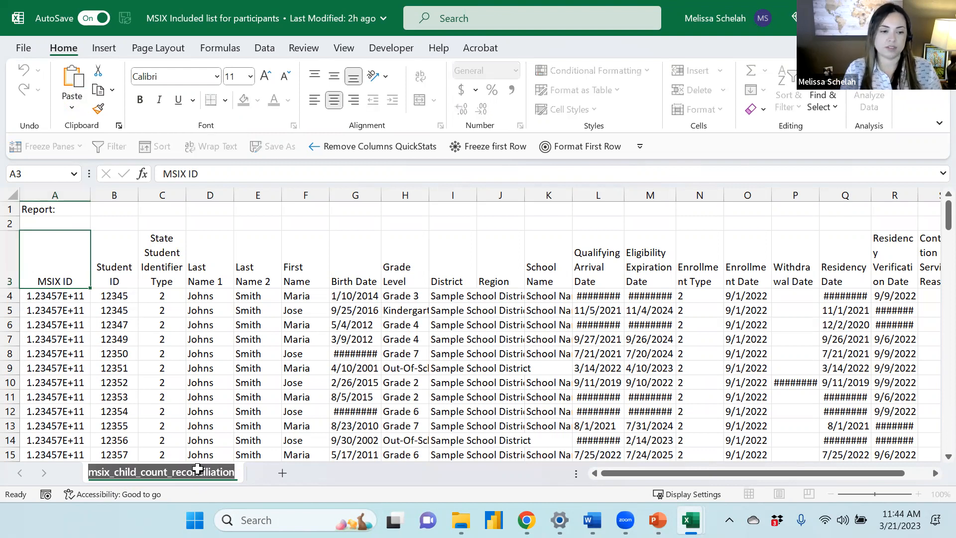
type("Original")
key("Return")
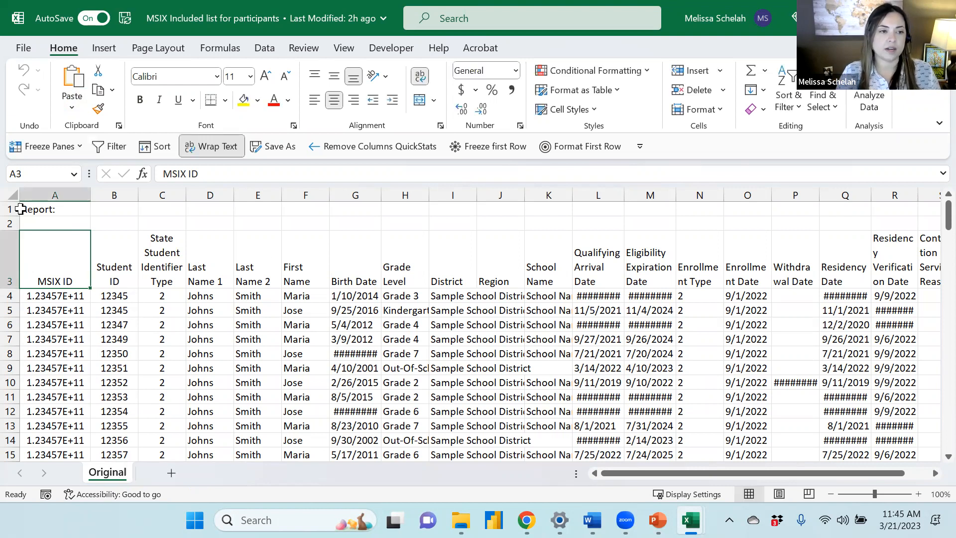
Copy the entire Original sheet and paste it into a new worksheet
left_click(13, 193)
key("ctrl+c")
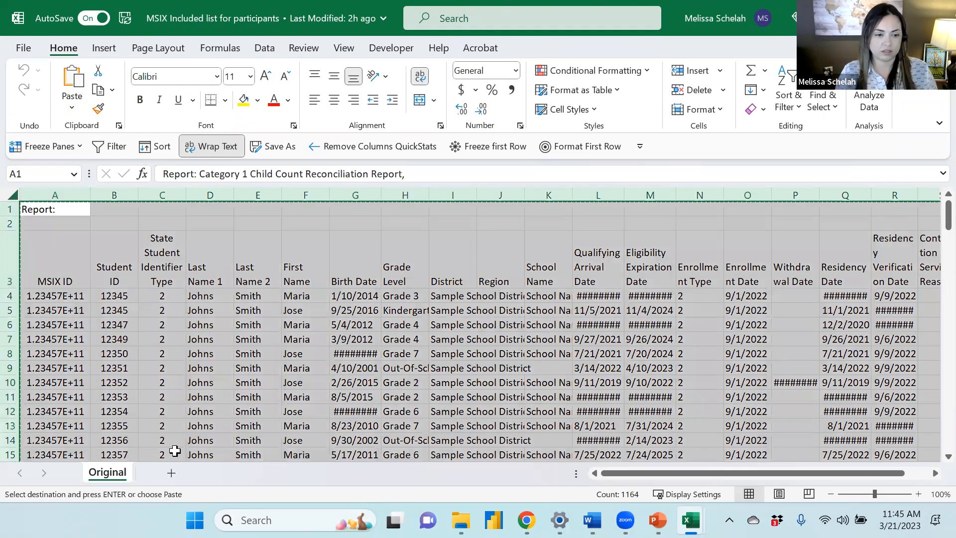
left_click(220, 472)
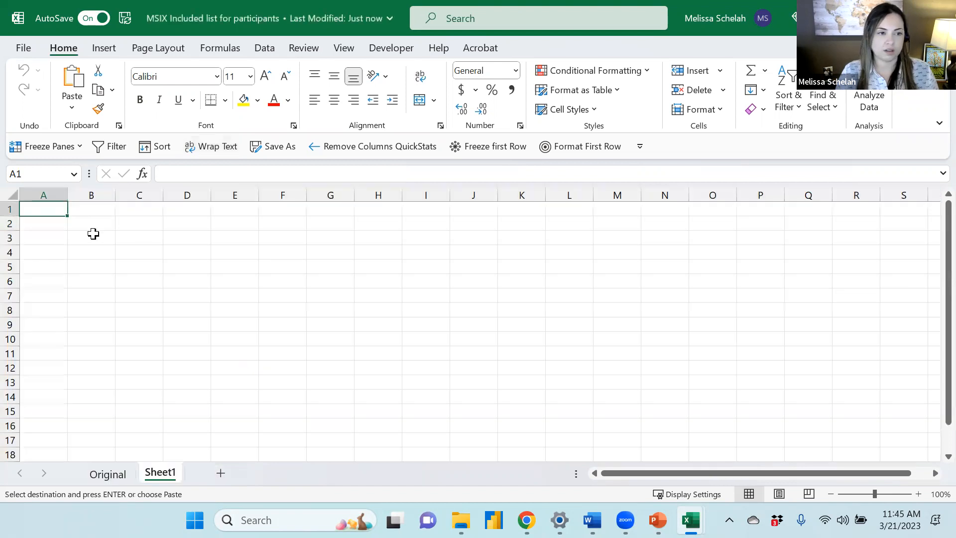
key("ctrl+v")
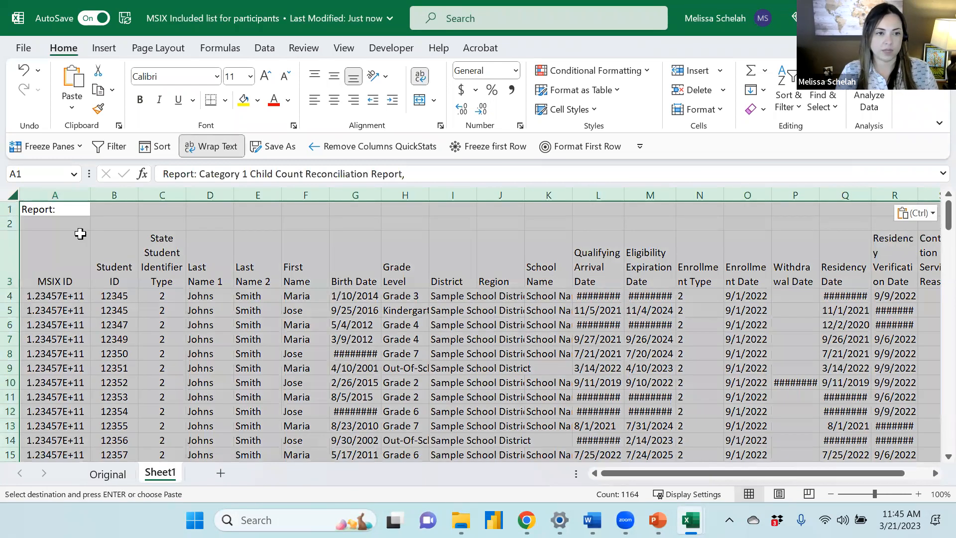
left_click(80, 233)
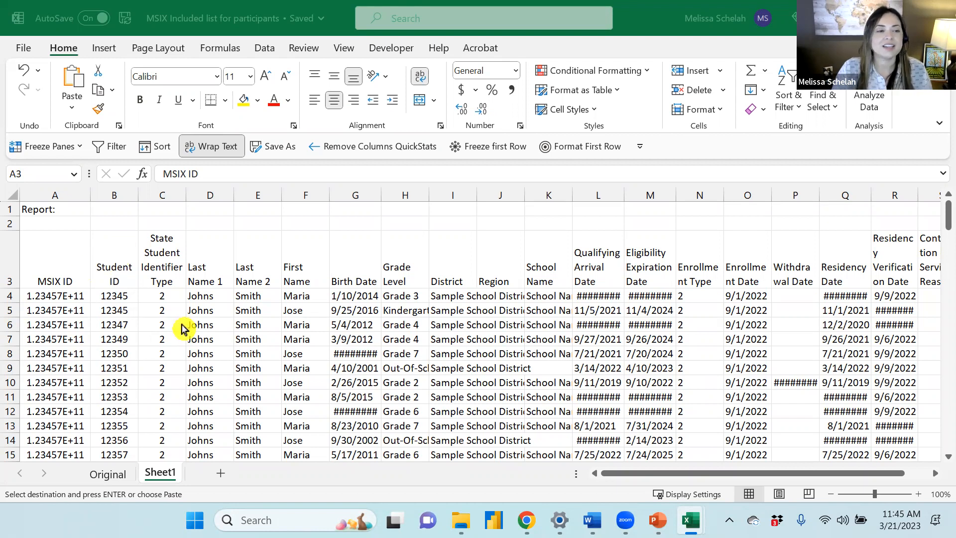
Delete the top two report header rows on the new sheet
left_click(30, 240)
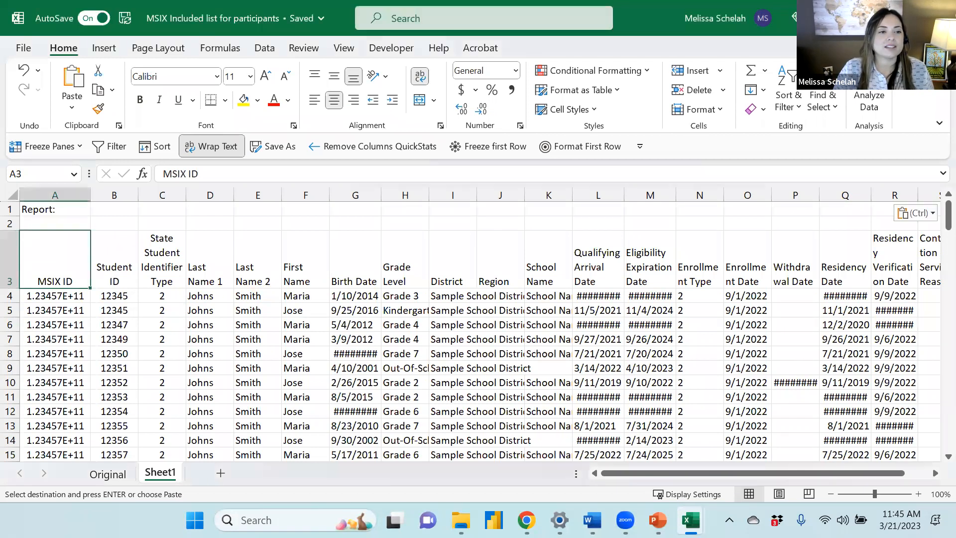
left_click_drag(9, 223, 10, 201)
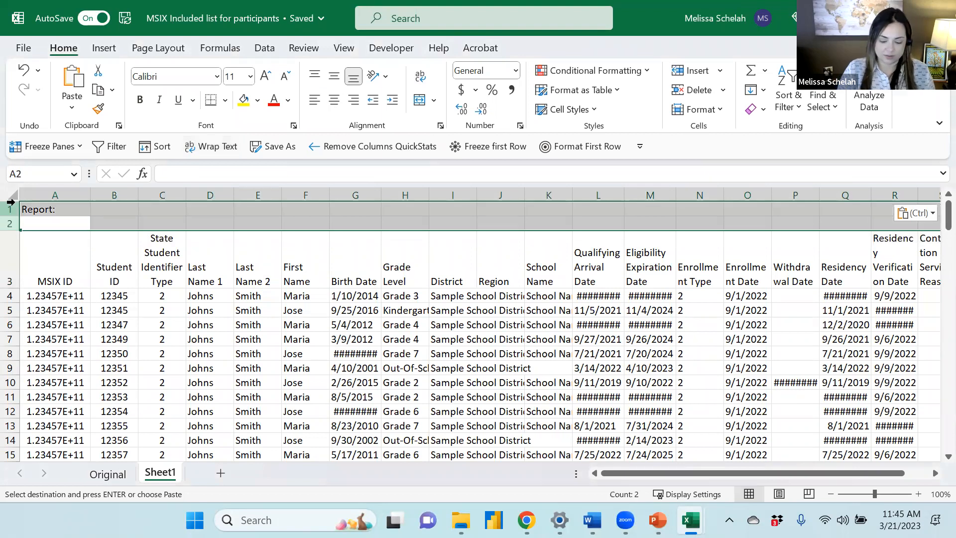
key("ctrl+minus")
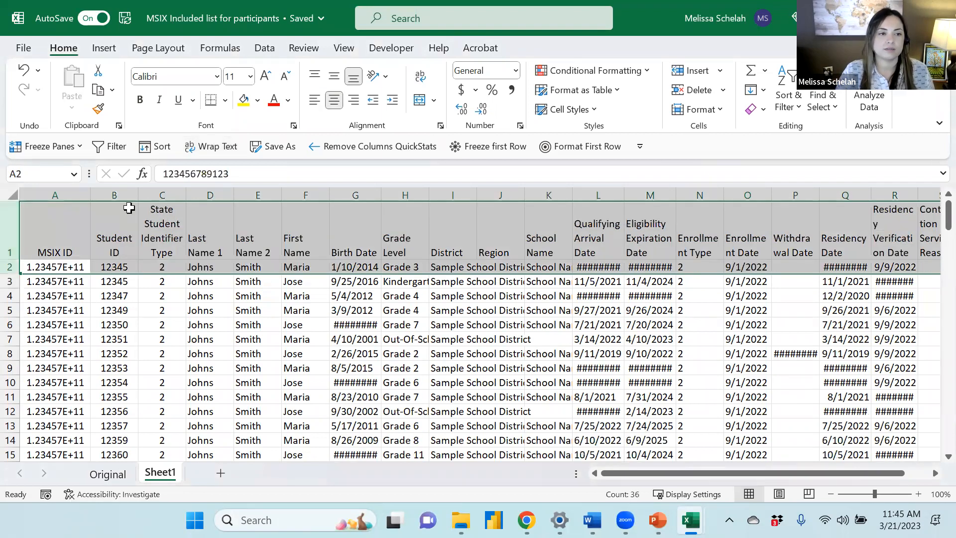
Expand the formula bar to read the report description in cell A1 of the Original sheet
left_click(102, 474)
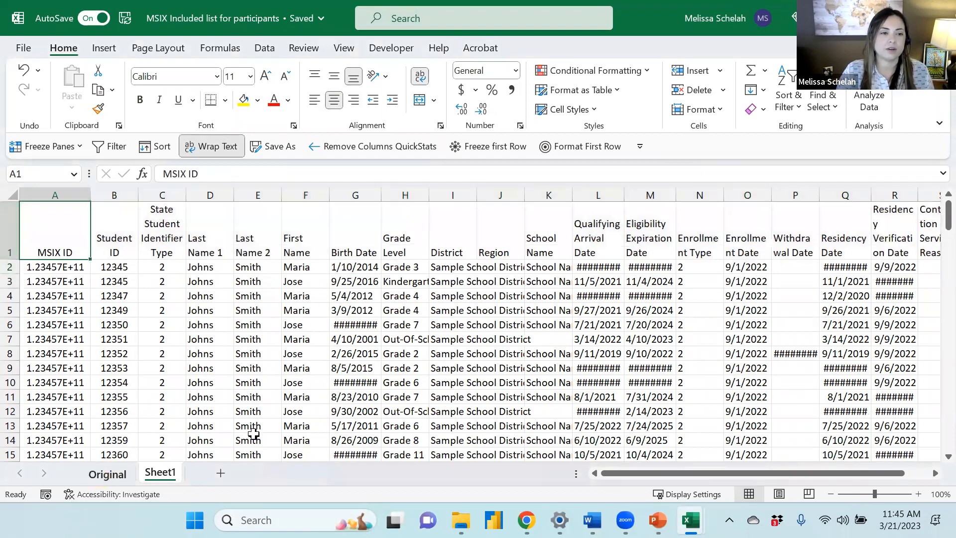
left_click(65, 212)
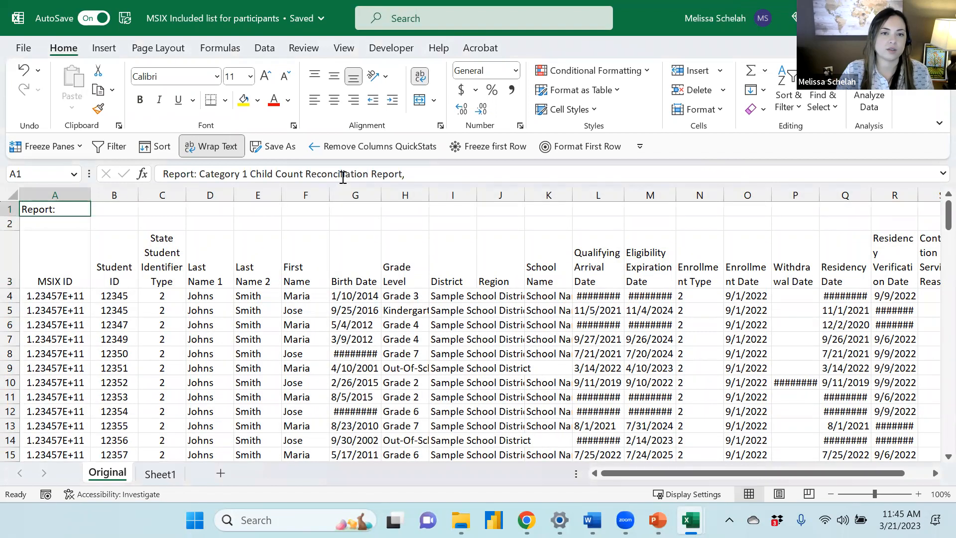
left_click_drag(347, 186, 346, 250)
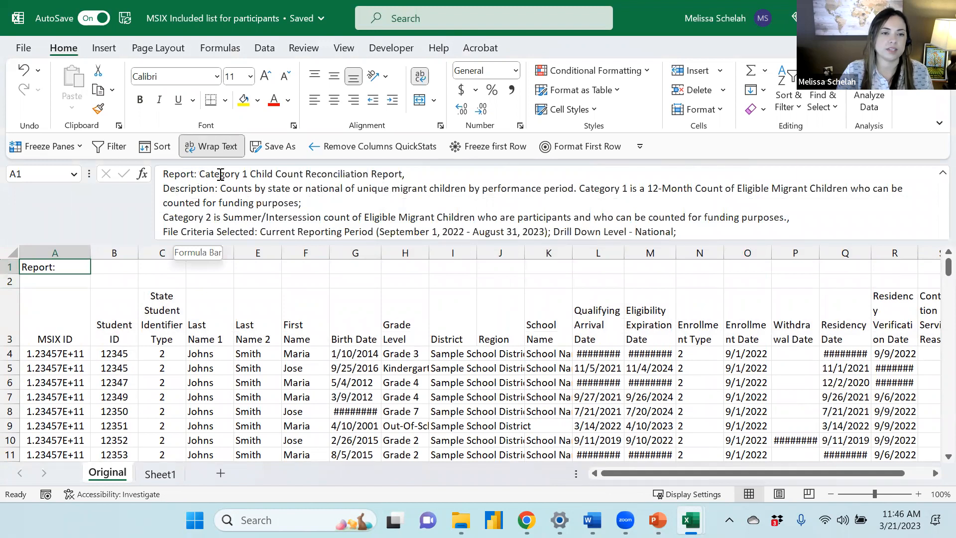
left_click(421, 174)
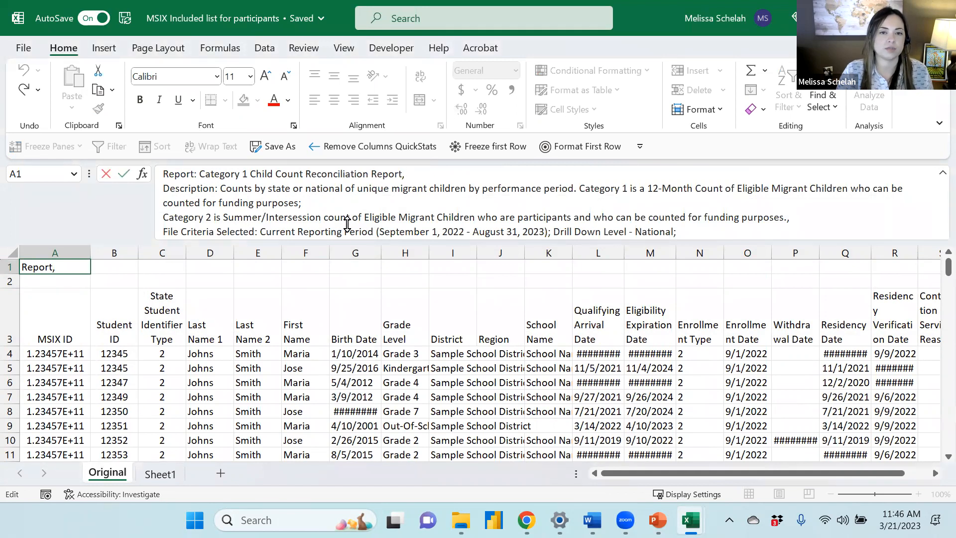
left_click_drag(224, 241, 229, 184)
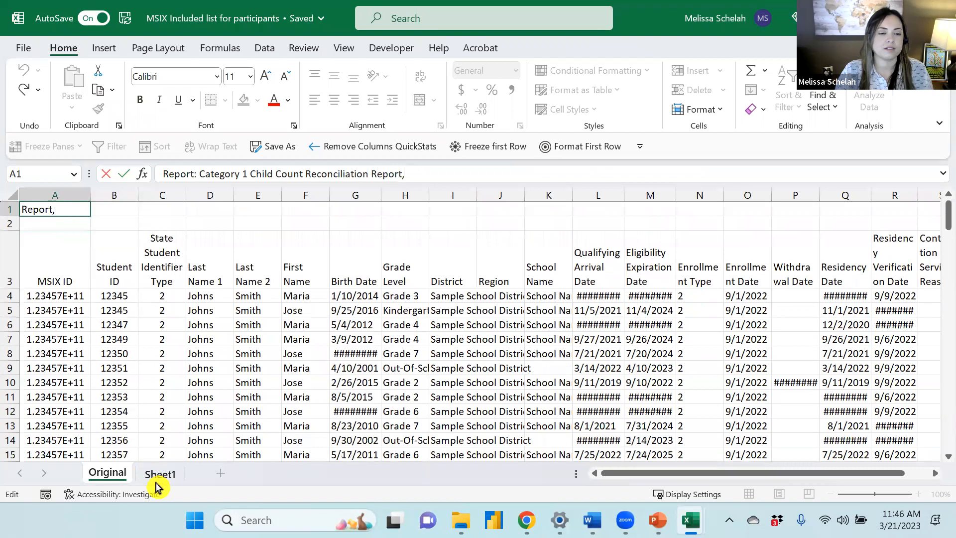
left_click(158, 473)
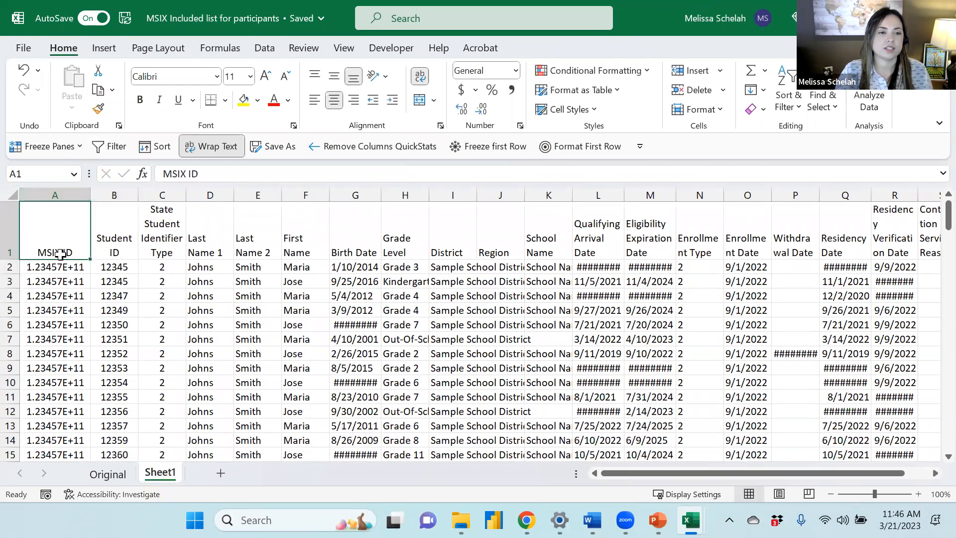
Widen the MSIX ID column on the new sheet
left_click(519, 149)
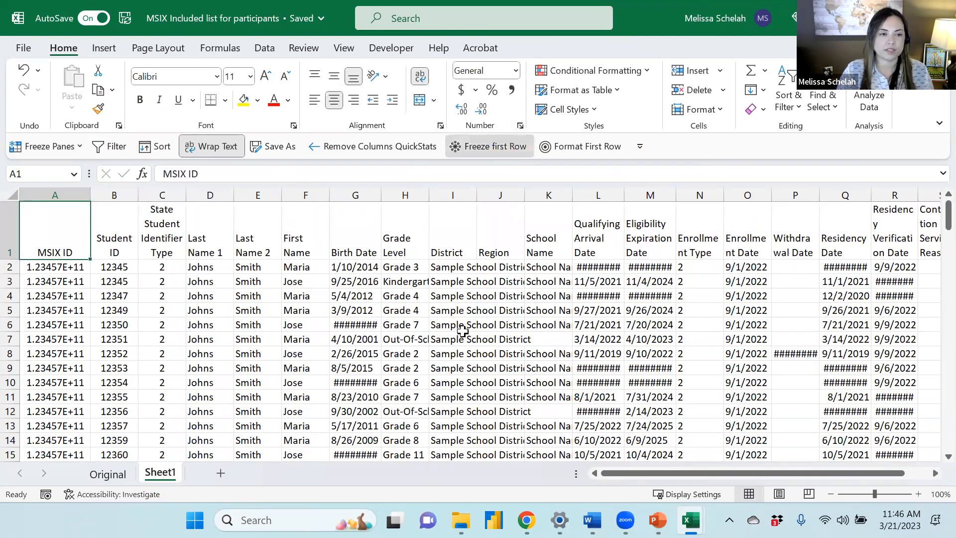
left_click(56, 191)
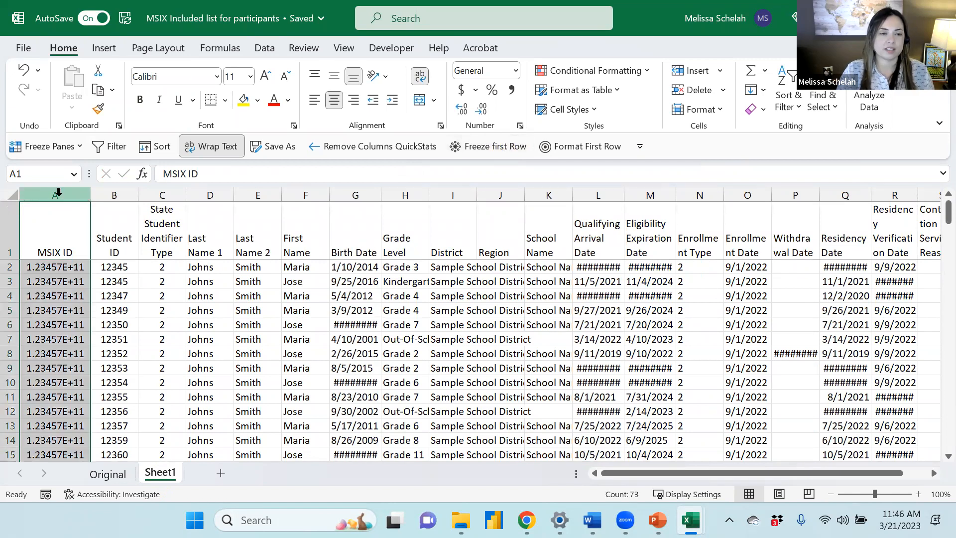
left_click(510, 75)
left_click(508, 100)
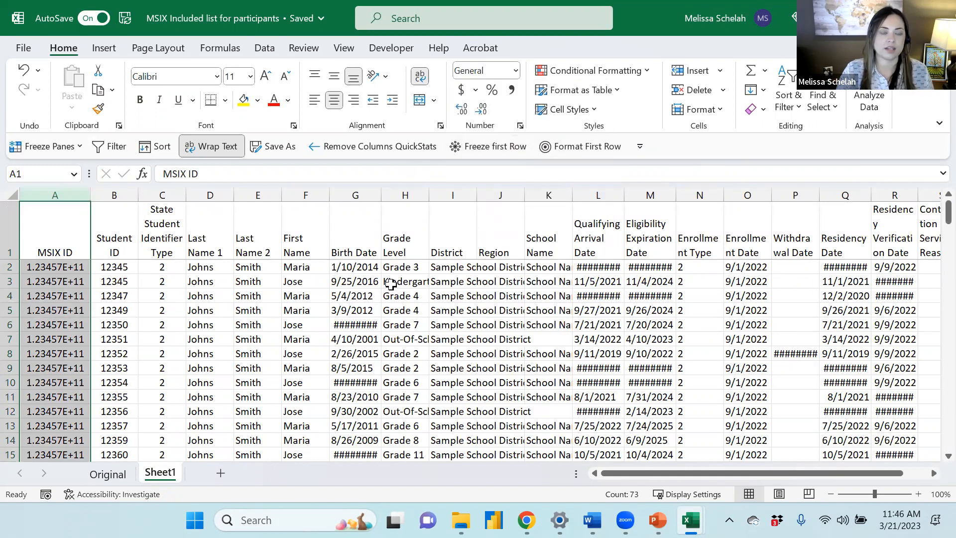
left_click(513, 74)
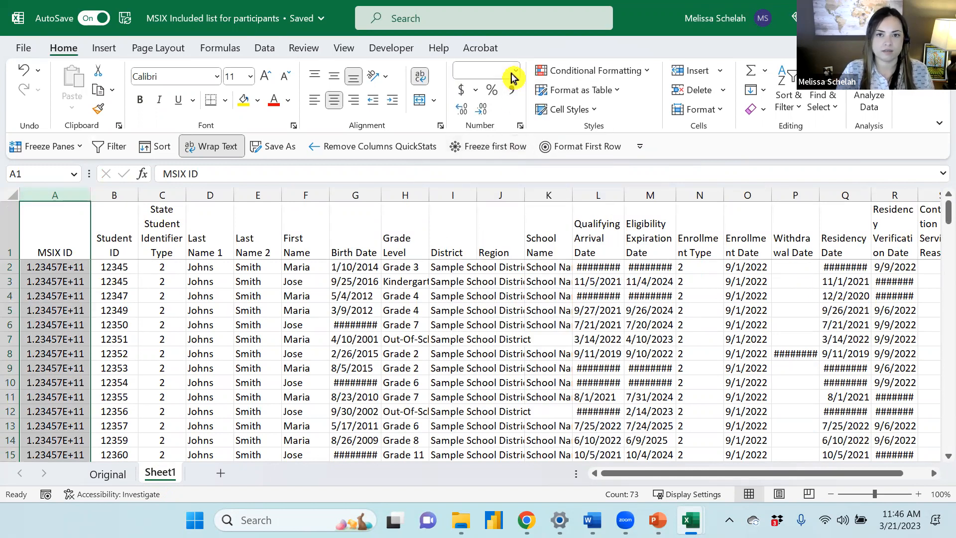
left_click(515, 103)
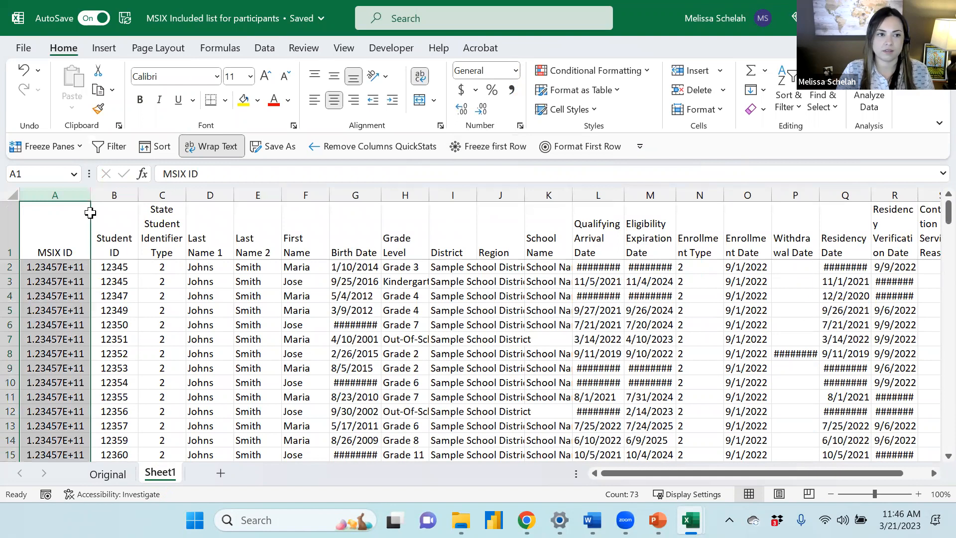
left_click(119, 196)
left_click_drag(91, 195, 133, 197)
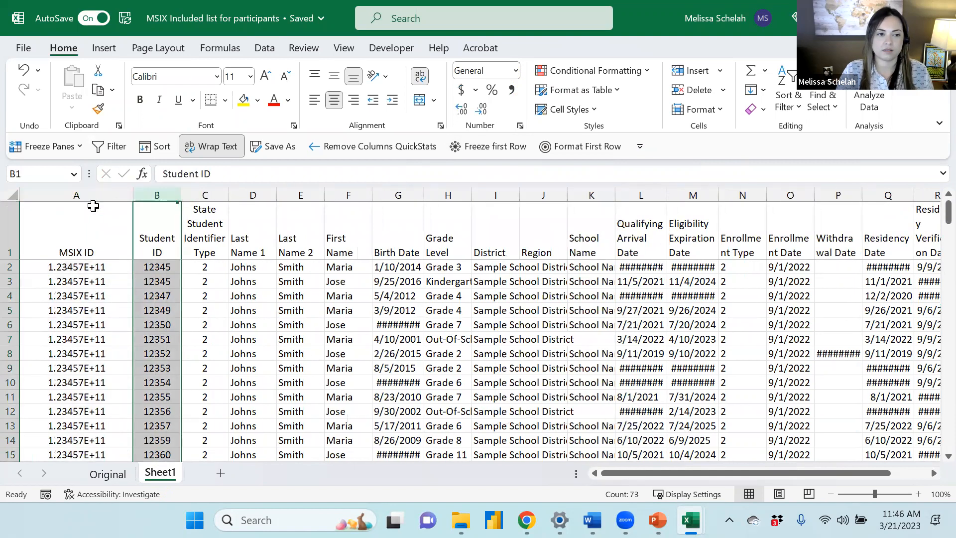
Format the MSIX ID column as Number with no decimal places
left_click(95, 198)
left_click(512, 73)
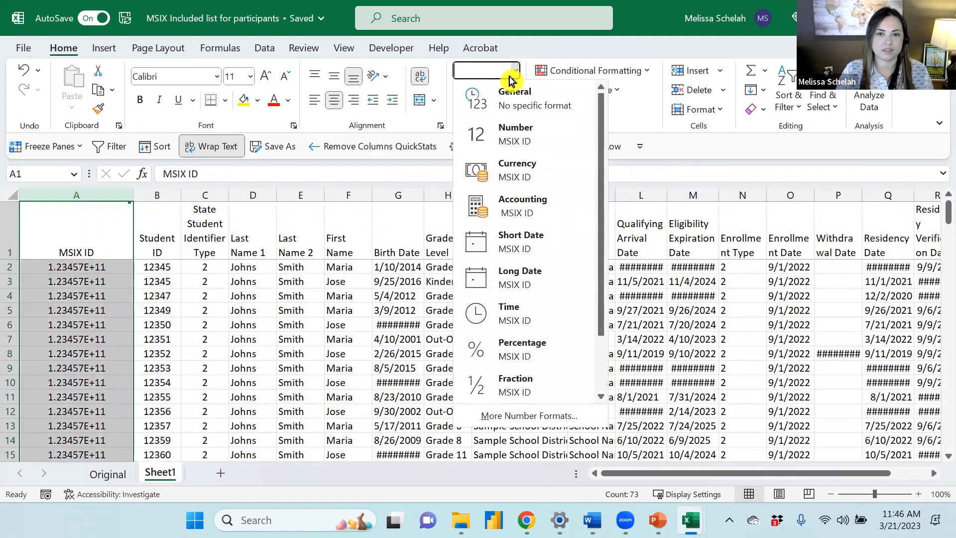
left_click(515, 105)
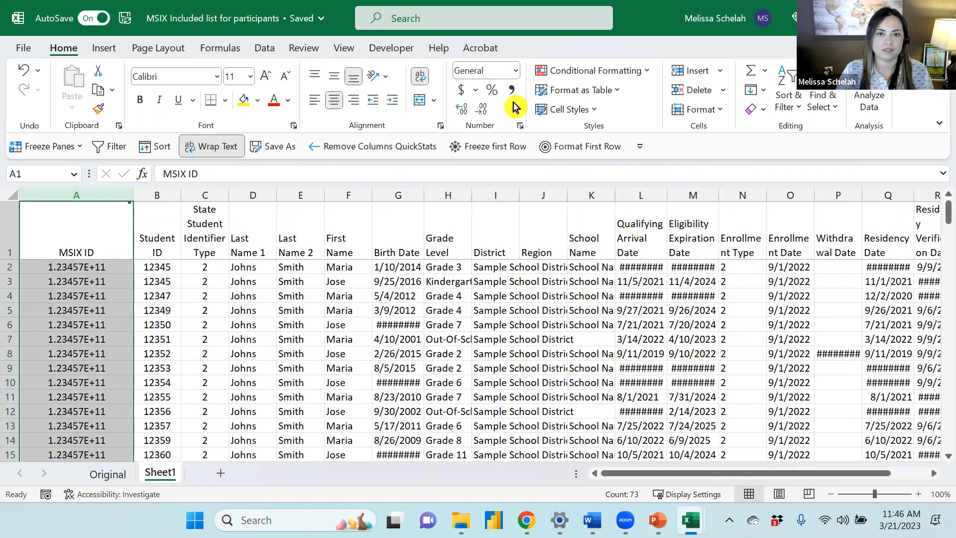
left_click(514, 71)
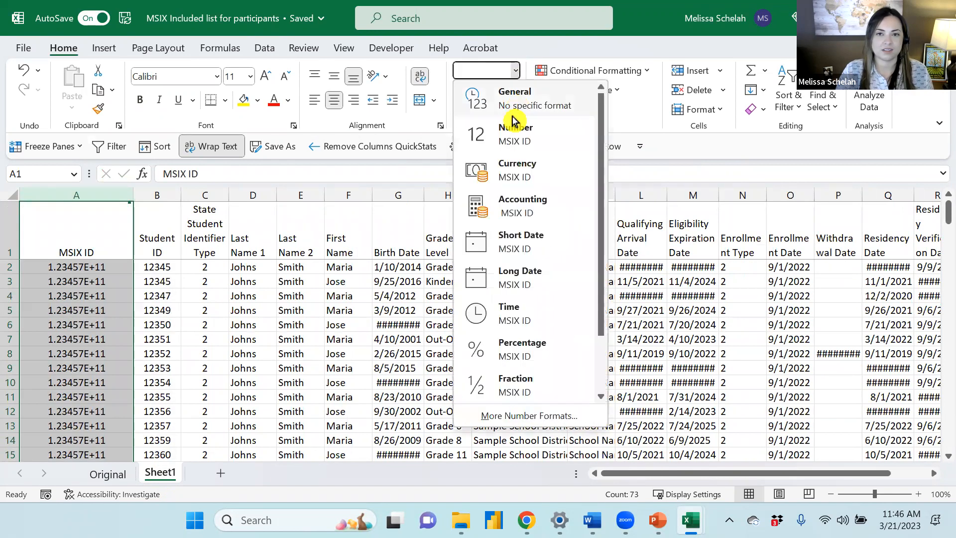
left_click(513, 137)
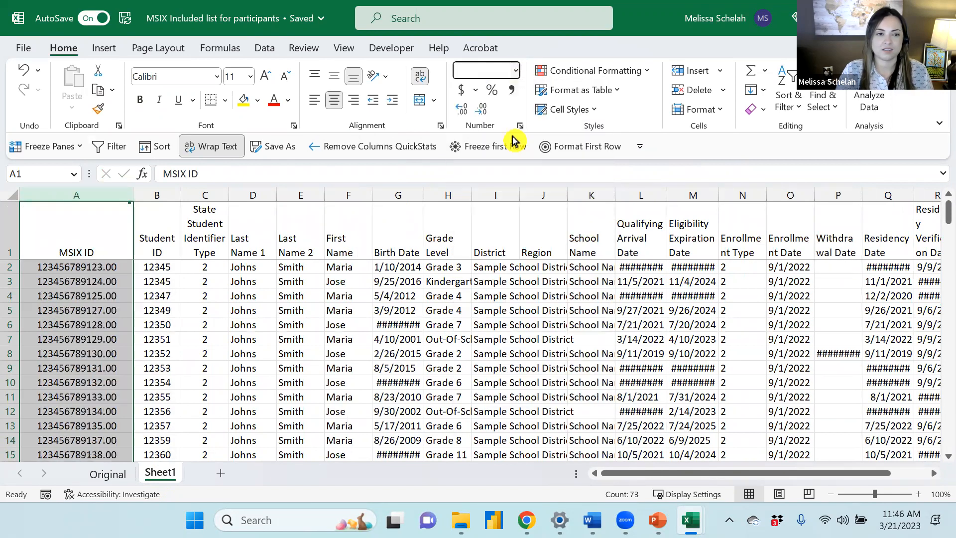
left_click(481, 110)
left_click(481, 110)
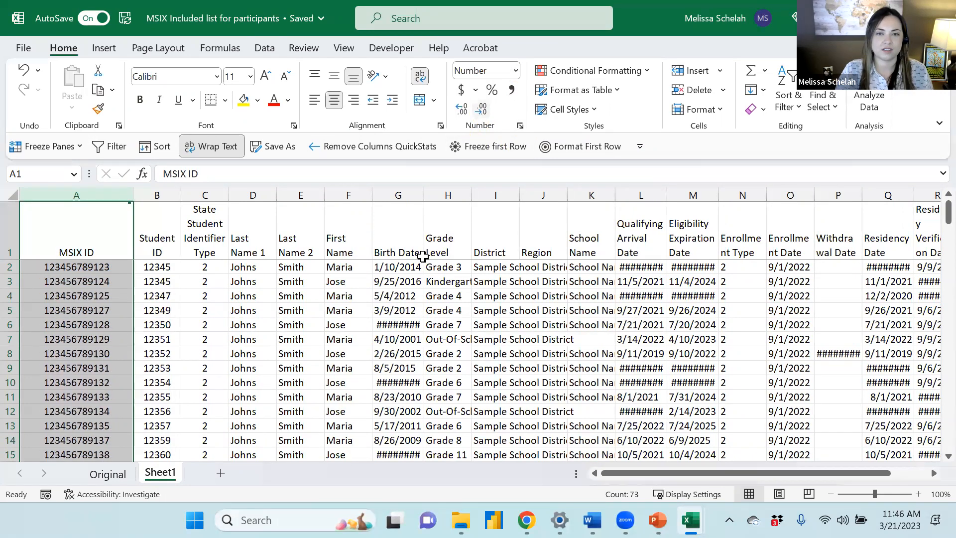
left_click(421, 256)
Insert a blank column in front of the MSIX ID column
left_click_drag(131, 192, 111, 193)
left_click(60, 197)
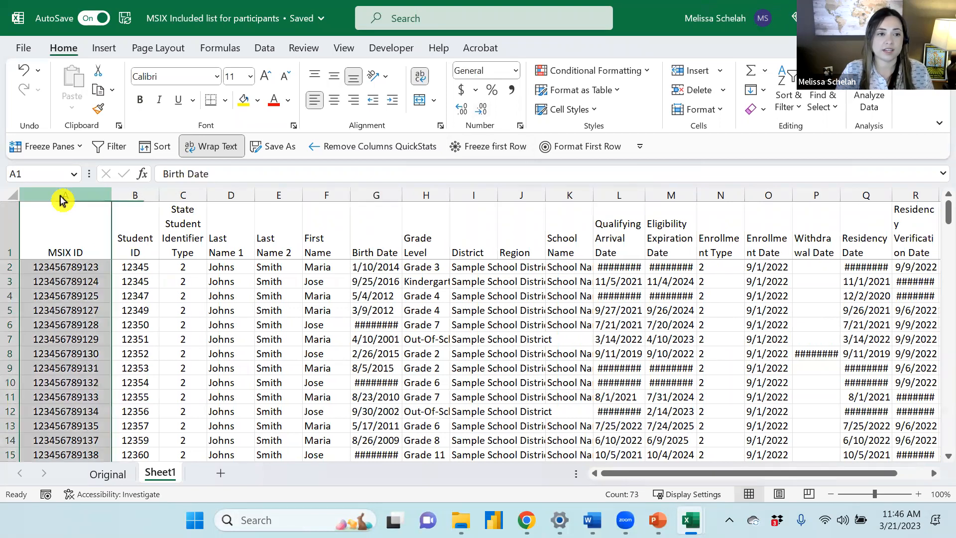
right_click(60, 197)
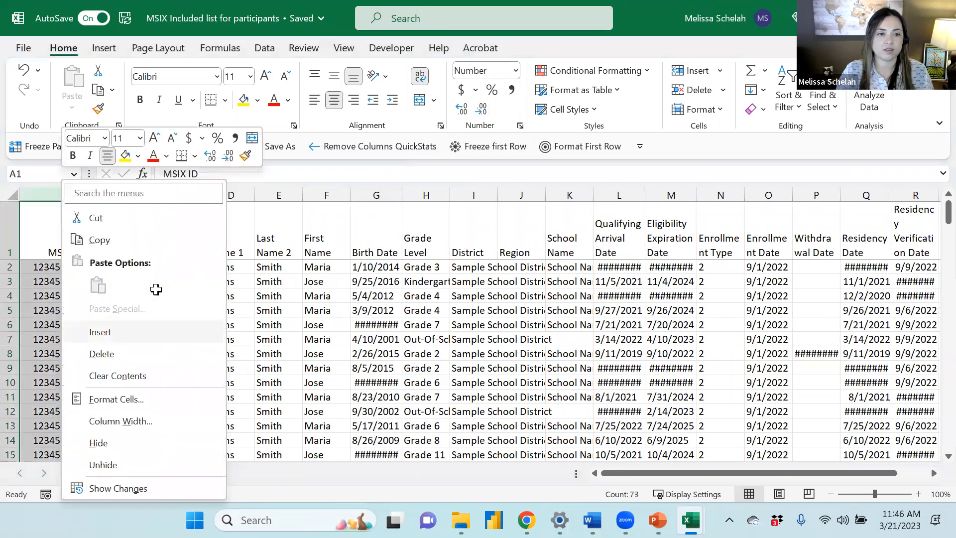
left_click(100, 332)
Move the Student ID column into the new first column and delete its old empty column
left_click(182, 195)
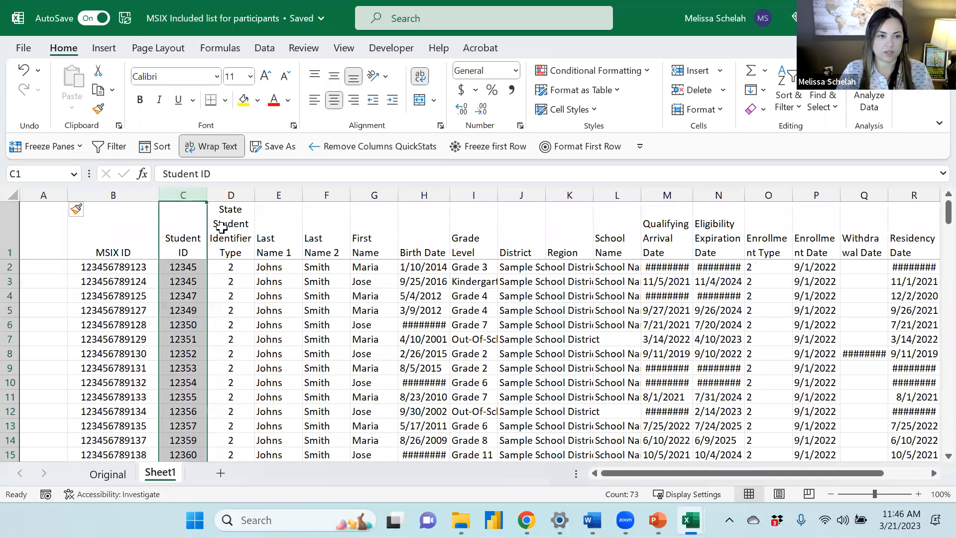
key("ctrl+c")
left_click(47, 189)
key("Return")
left_click(183, 194)
key("Delete")
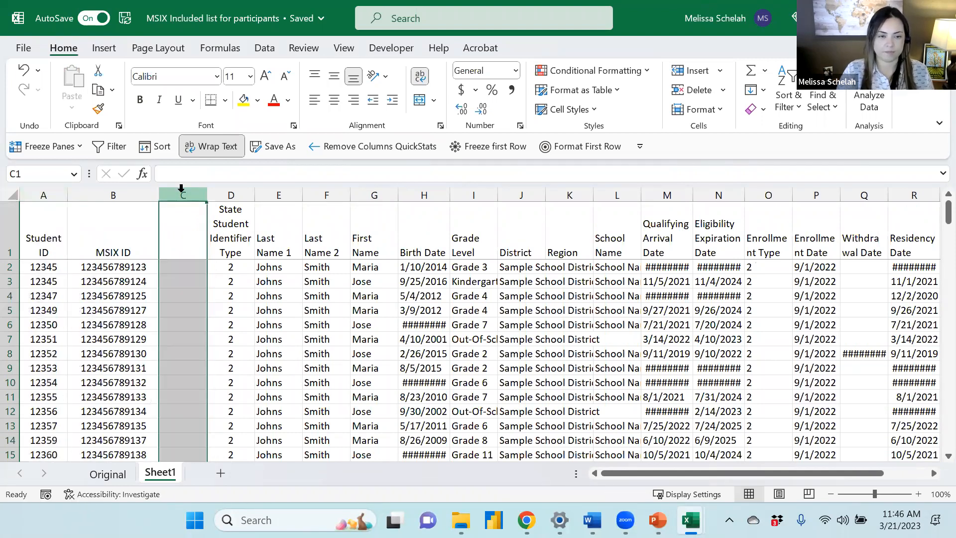
key("ctrl+minus")
left_click(255, 285)
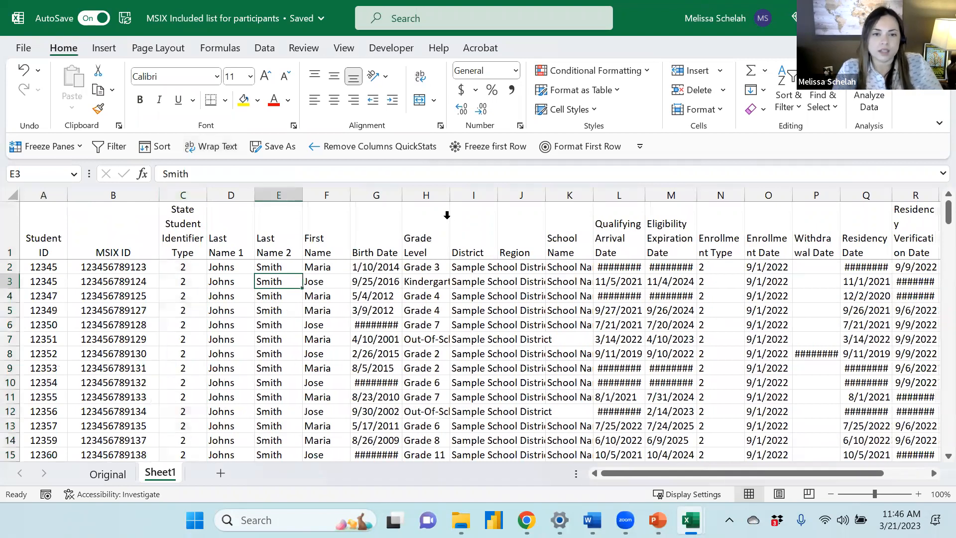
Autofit the widths of all columns on the new sheet so the dates and text show fully
double_click(402, 195)
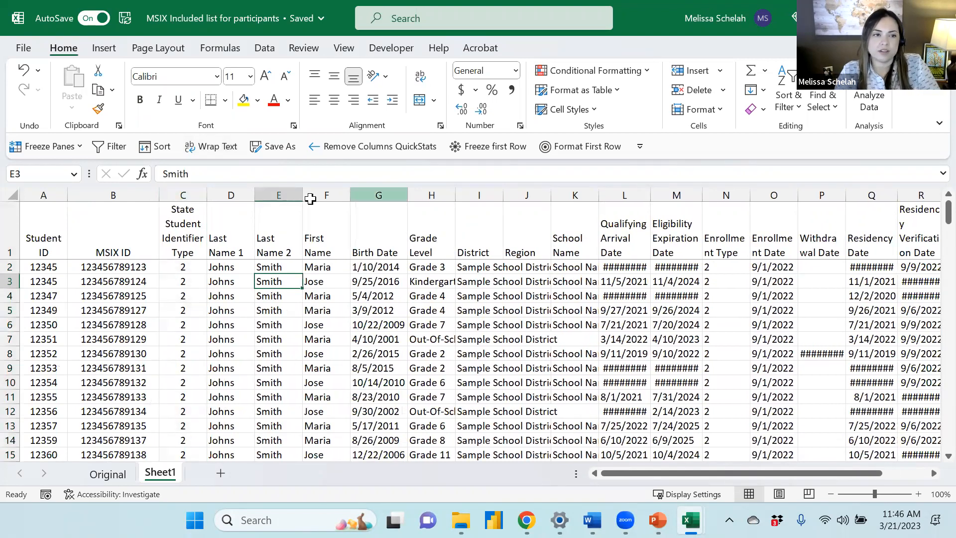
key("ctrl+a")
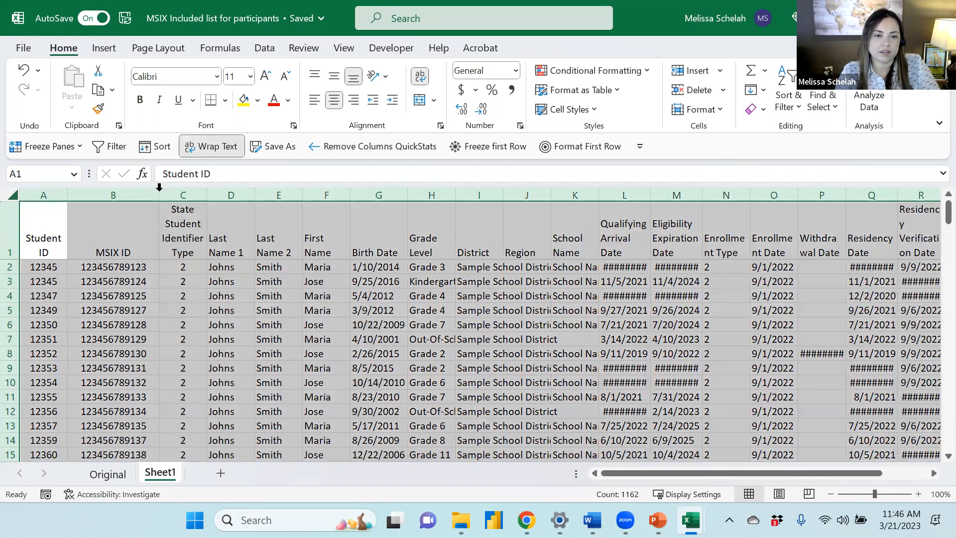
double_click(159, 194)
left_click(294, 299)
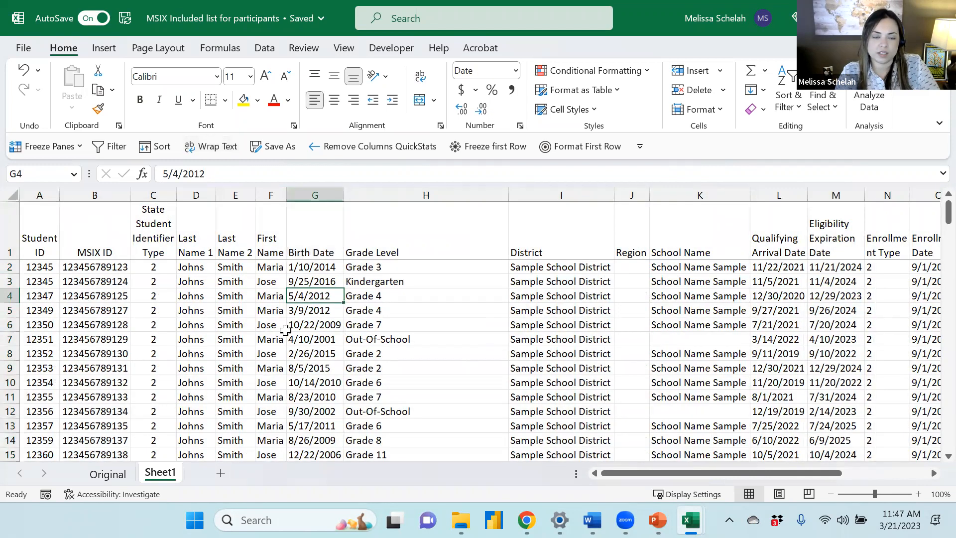
Add filters to the header row of the sheet
scroll(279, 319, "down", 1)
scroll(274, 307, "up", 1)
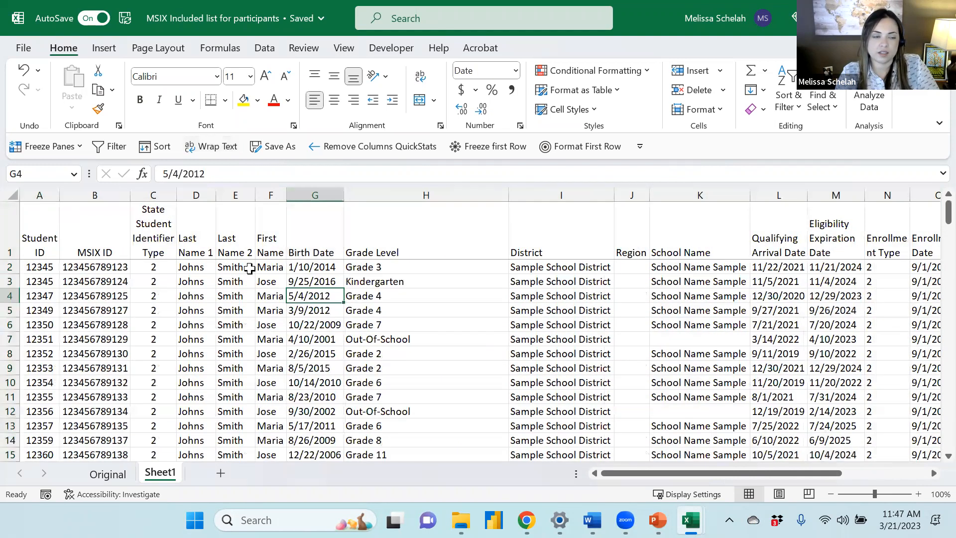
left_click(10, 231)
left_click(110, 146)
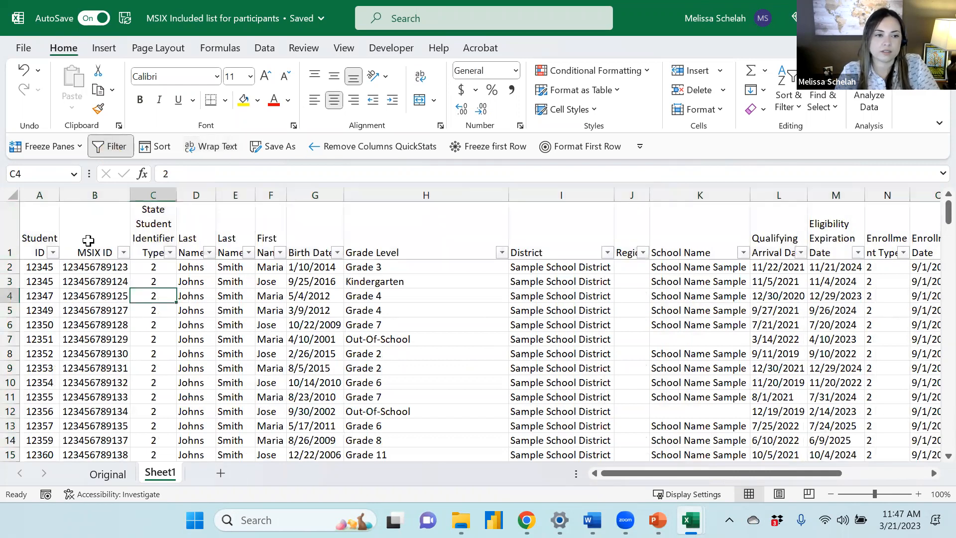
Rename Sheet1 as MSIX
left_click(44, 194)
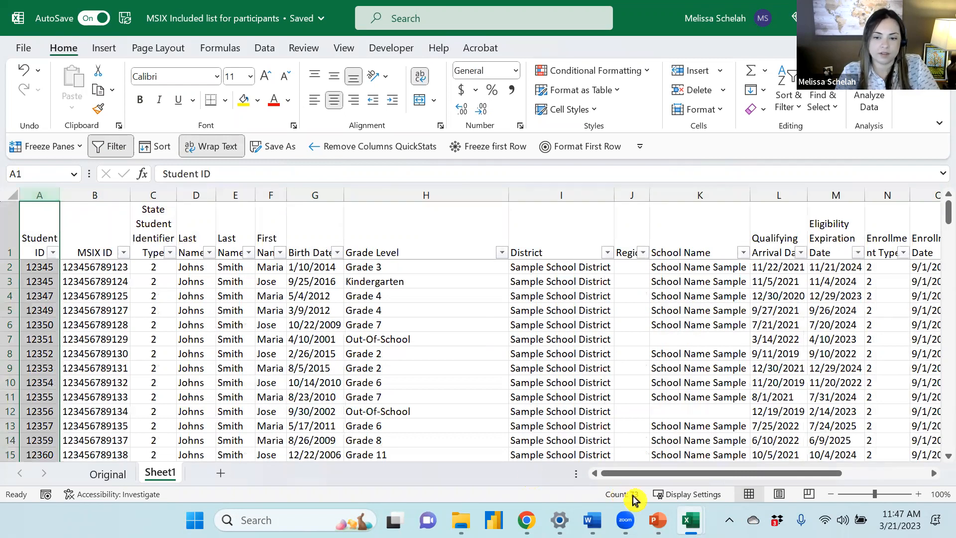
left_click(65, 281)
left_click(34, 275)
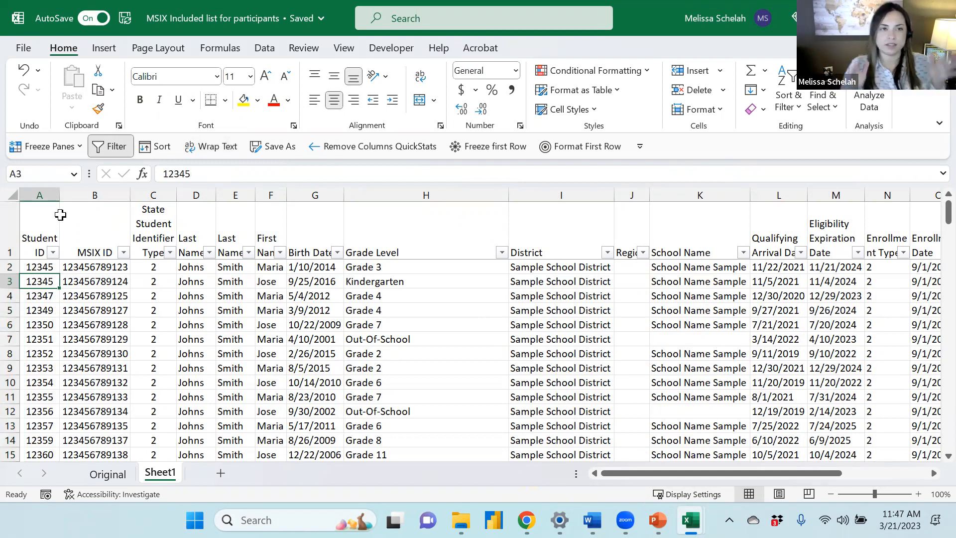
double_click(162, 479)
type("MSIX")
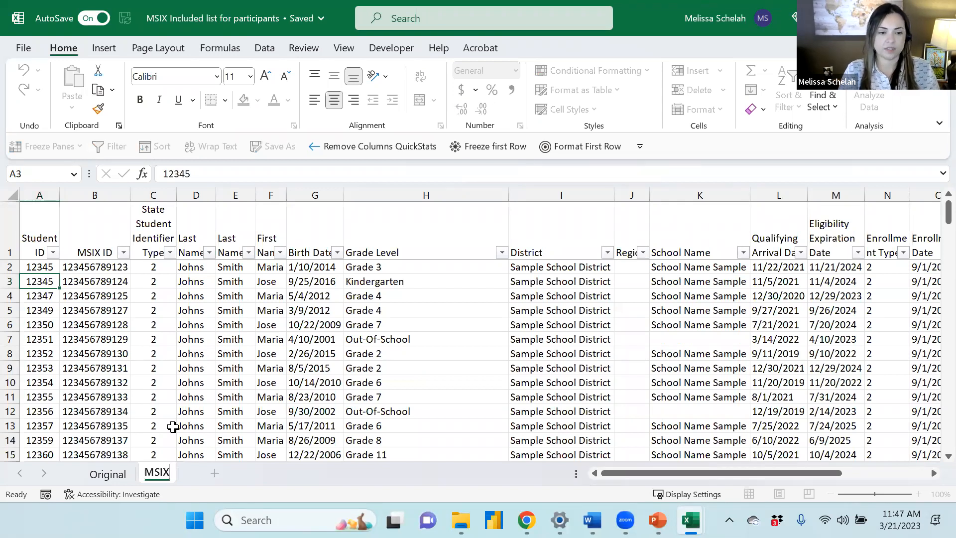
key("Return")
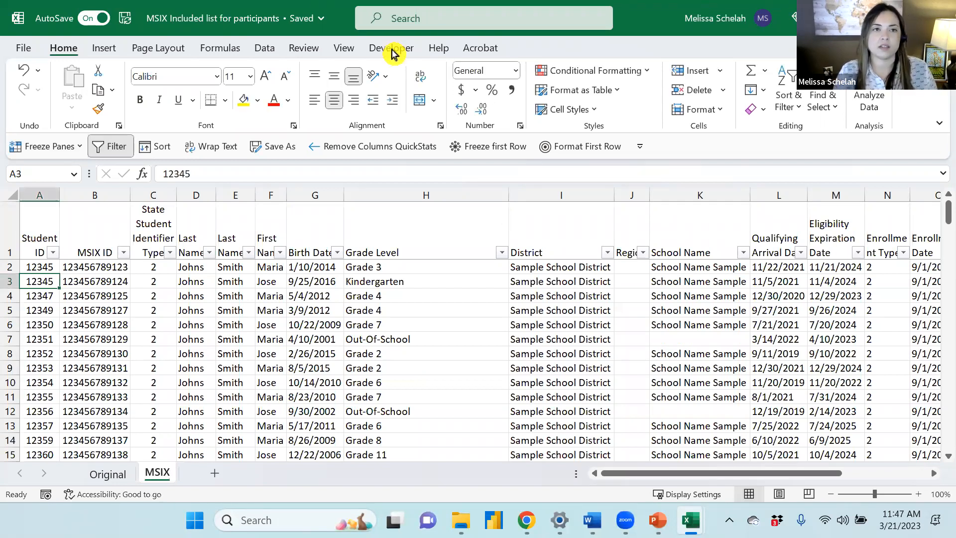
Arrange the MSIX workbook on the left half of the screen and the Eligible Students in your State workbook on the right
left_click(318, 15)
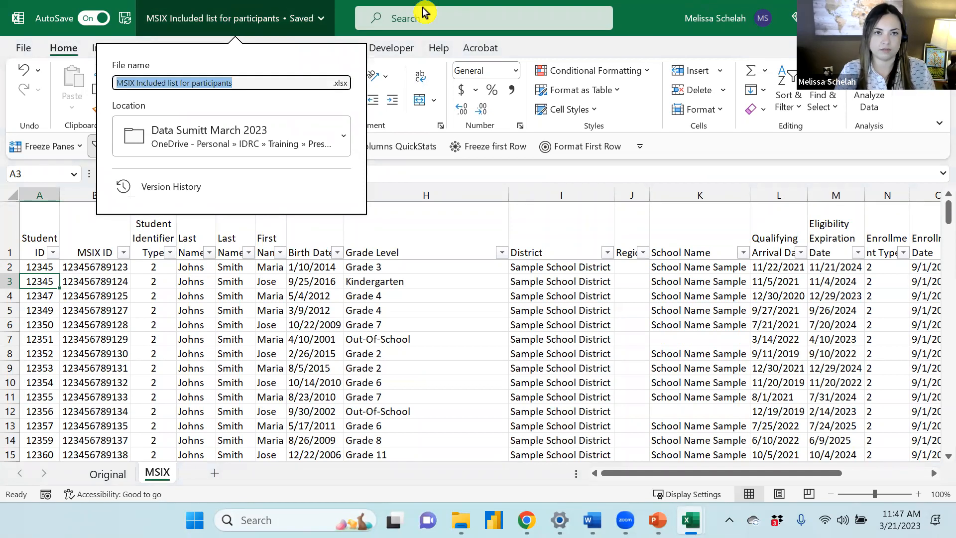
left_click(639, 21)
key("super")
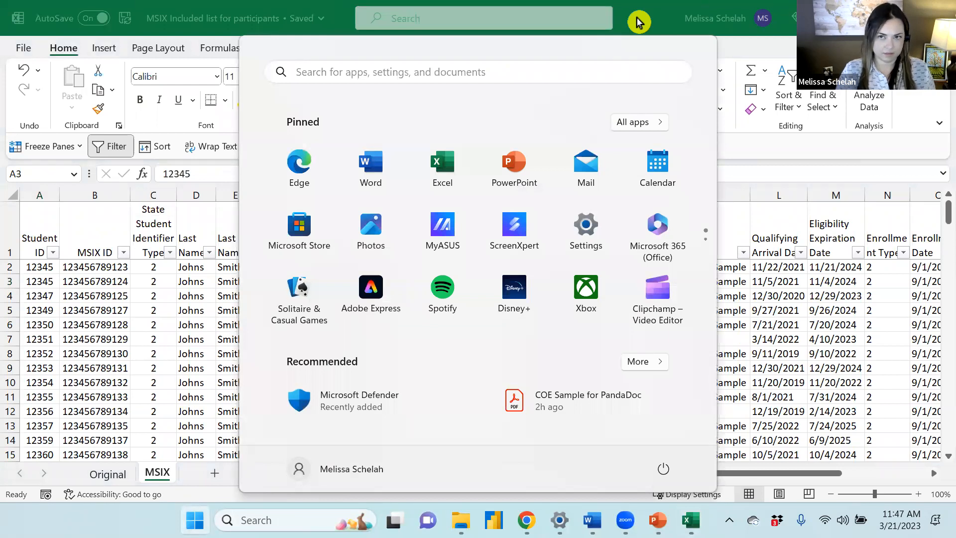
key("super")
key("super+Left")
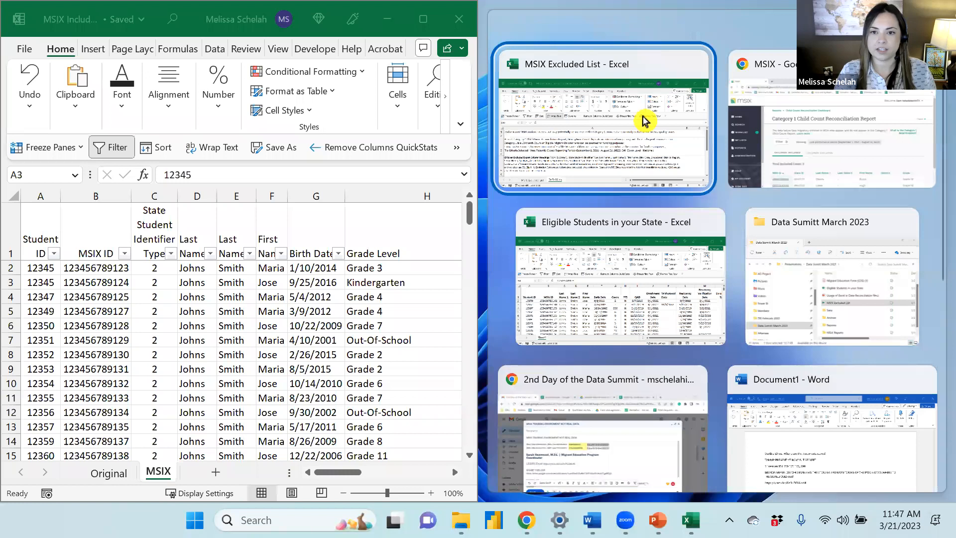
left_click(619, 243)
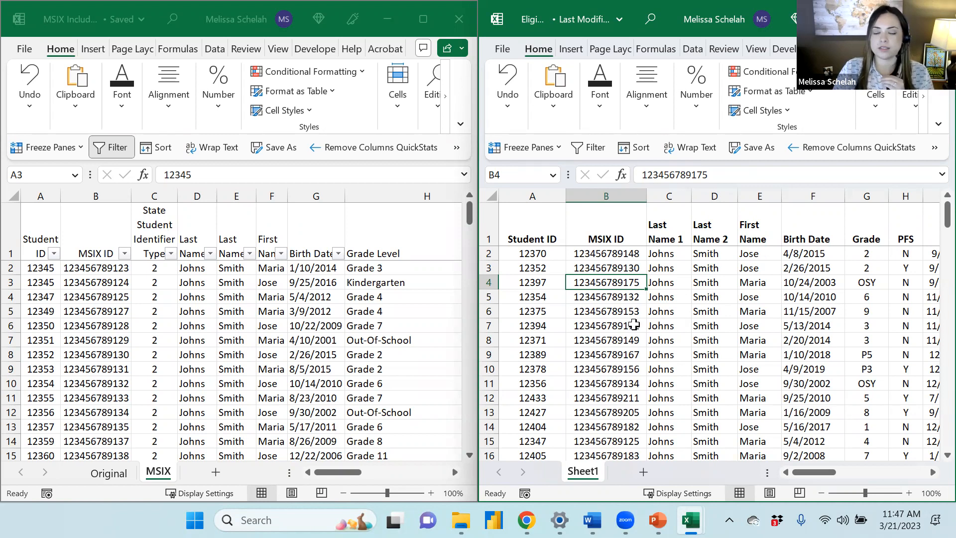
Rename Sheet1 in the Eligible Students in your State workbook as State
left_click(583, 471)
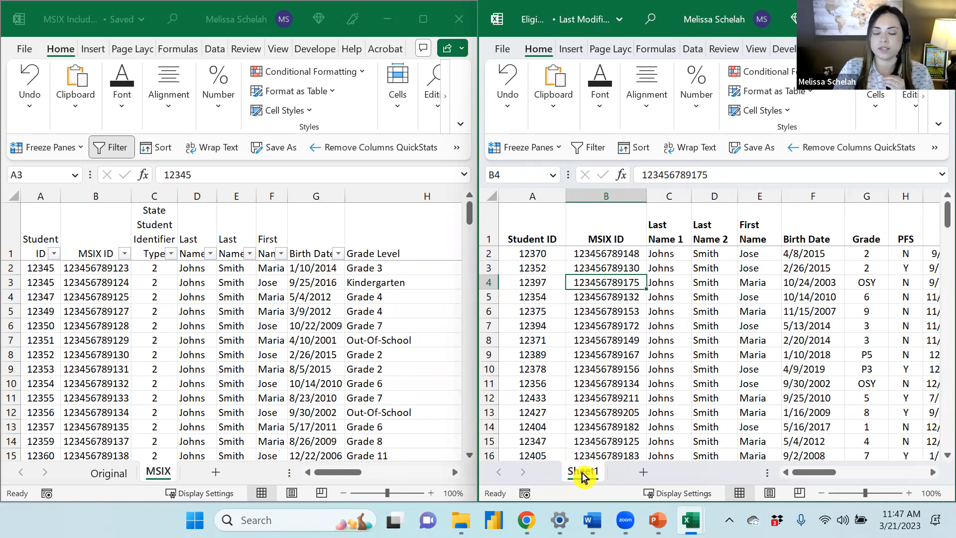
double_click(582, 472)
type("sTAT")
key("BackSpace")
key("BackSpace")
key("BackSpace")
key("BackSpace")
type("State")
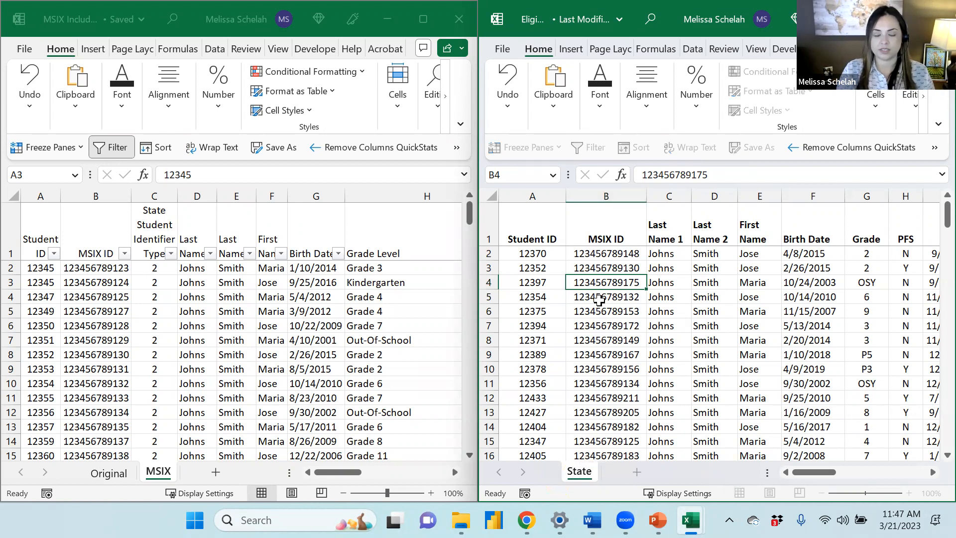
key("Return")
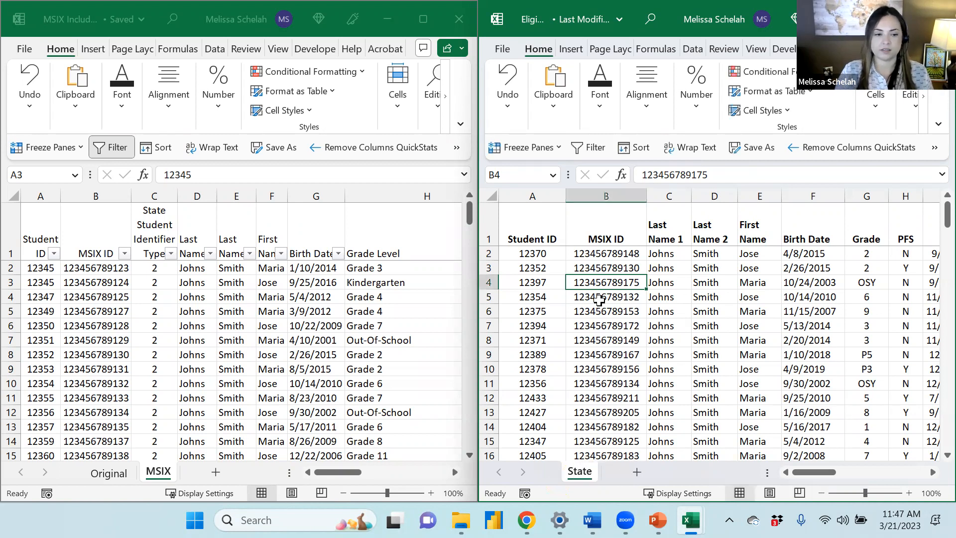
Maximize the Eligible Students in your State workbook window
left_click(142, 388)
left_click(573, 284)
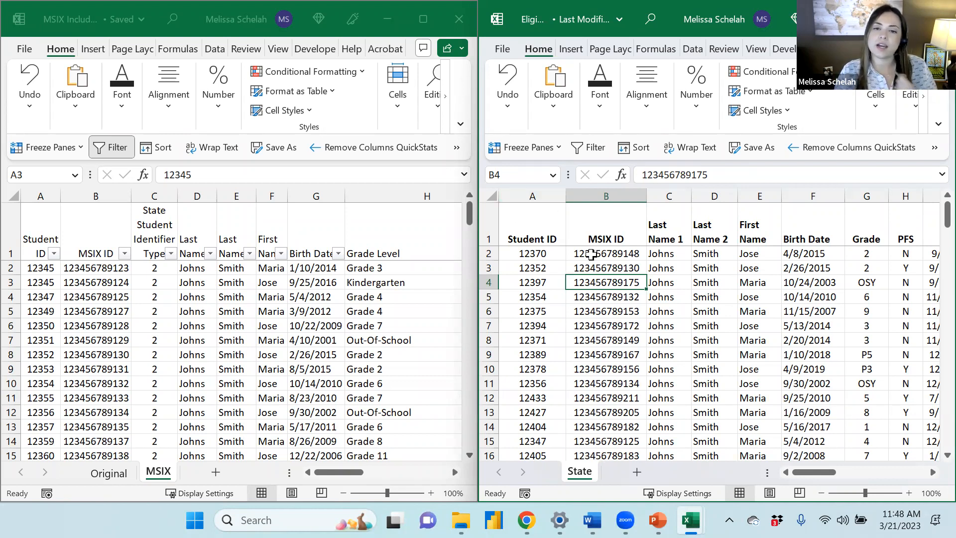
left_click(559, 297)
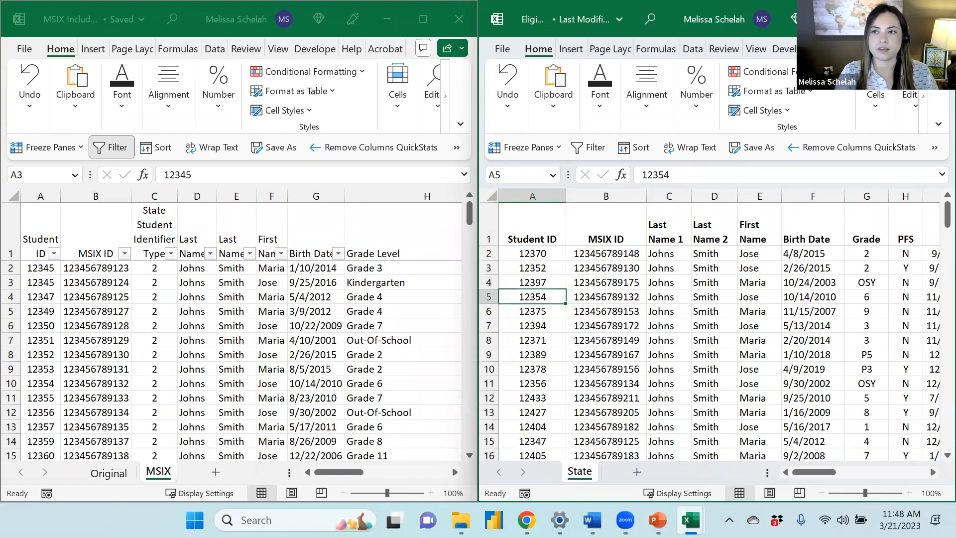
key("super+Up")
left_click(91, 293)
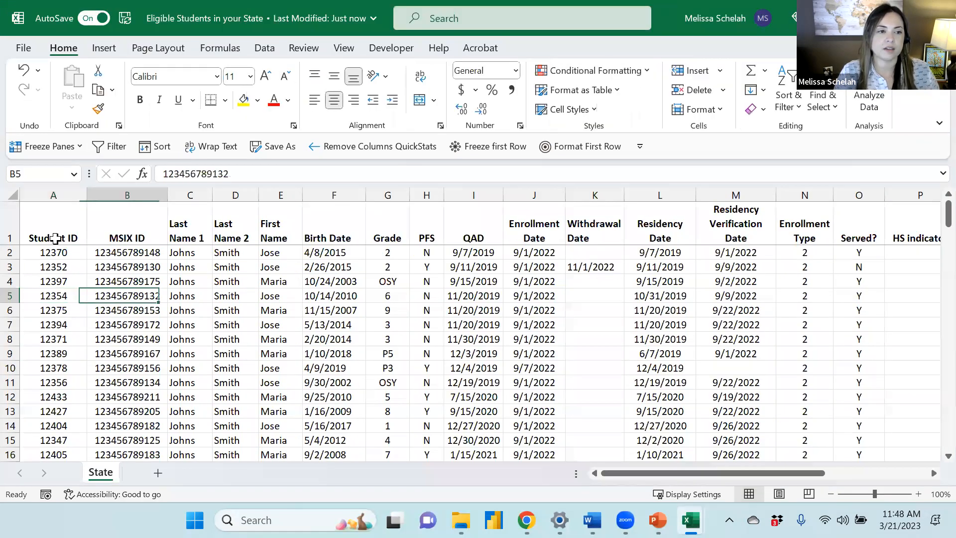
Highlight duplicate values in the Student ID column with Light Red Fill with Dark Red Text
left_click(29, 224)
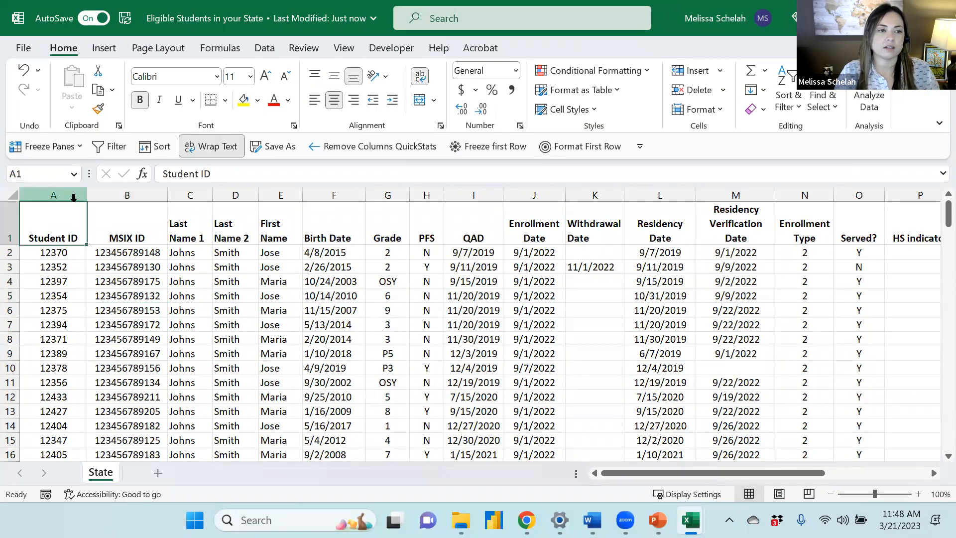
left_click(66, 192)
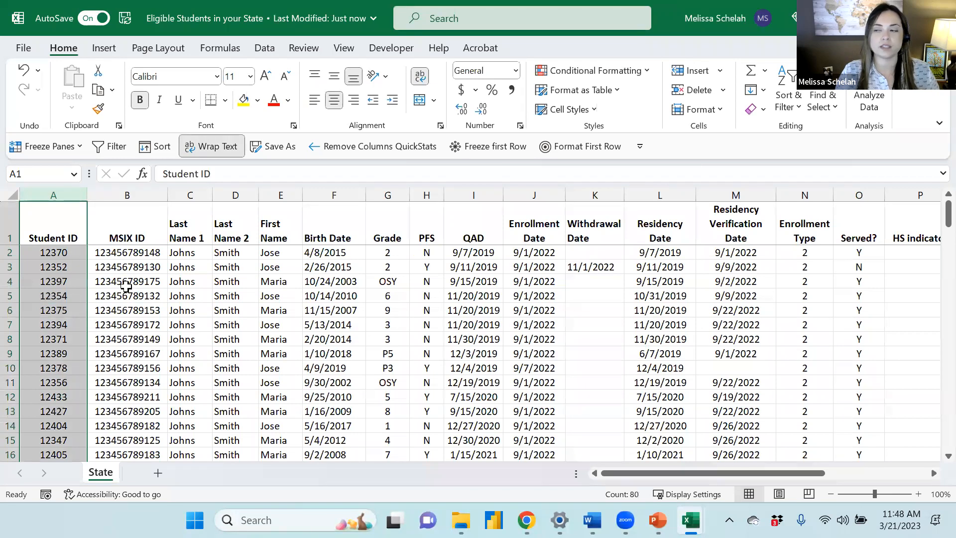
left_click(644, 75)
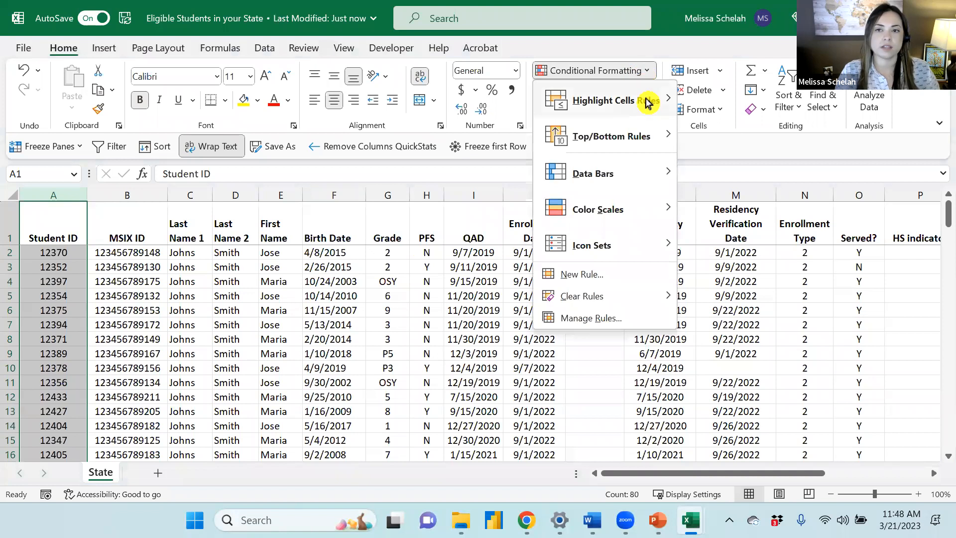
mouse_move(647, 102)
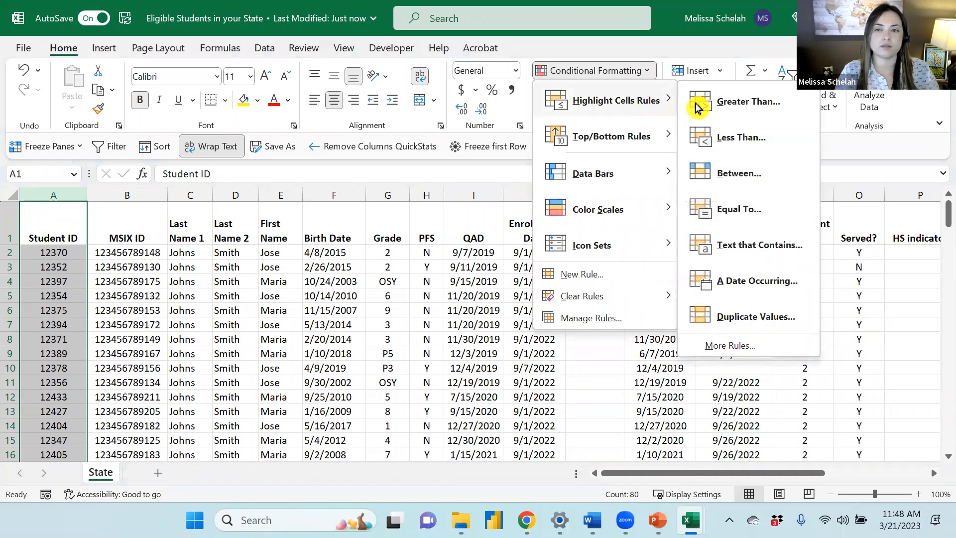
left_click(772, 325)
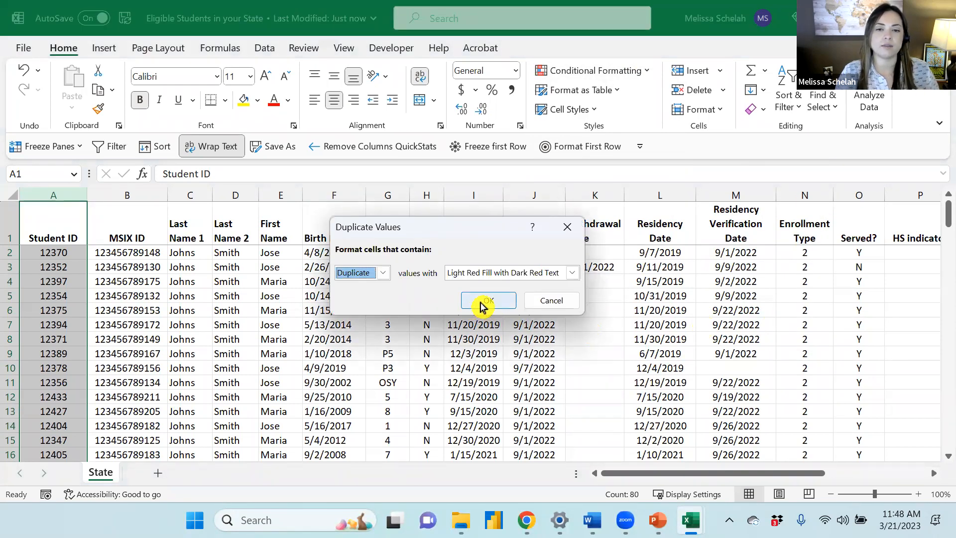
left_click(482, 302)
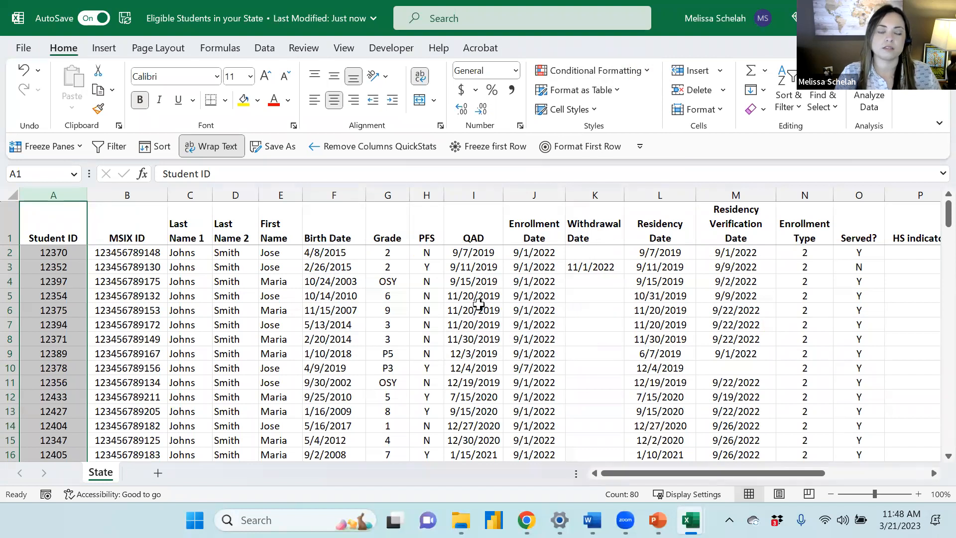
Add filters to the header row of the State sheet
left_click(122, 326)
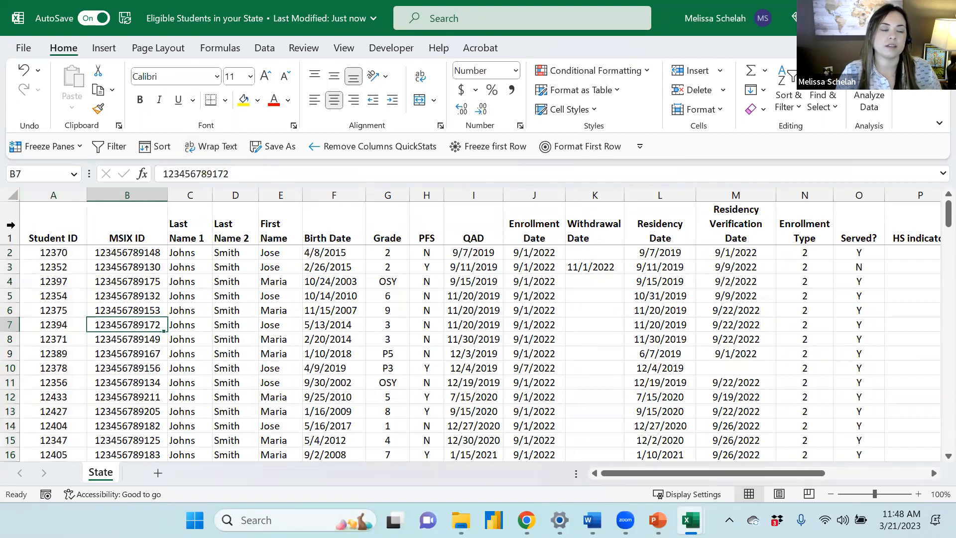
left_click(10, 225)
left_click(109, 146)
left_click(140, 324)
Filter the Student ID column by the light red cell colour to review the duplicates, then clear that filter
left_click(79, 238)
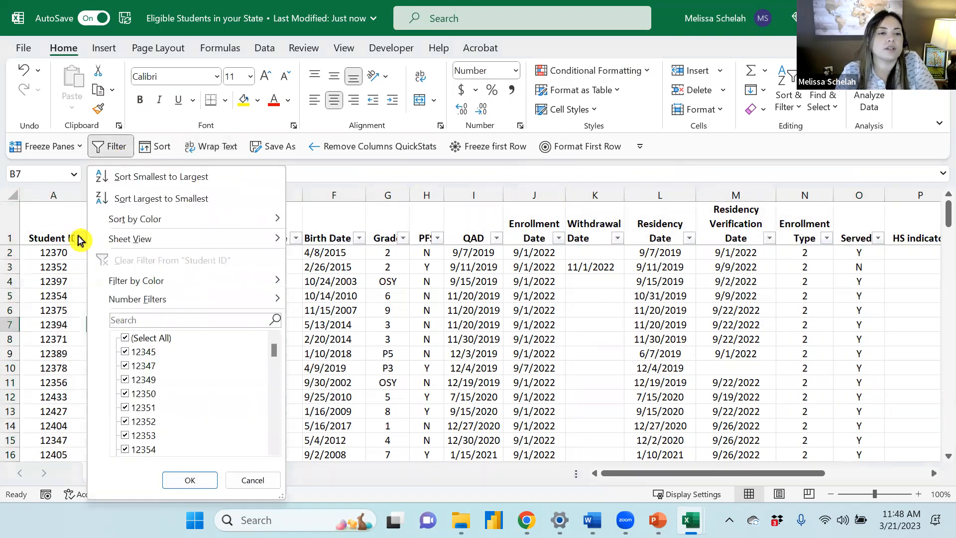
mouse_move(214, 281)
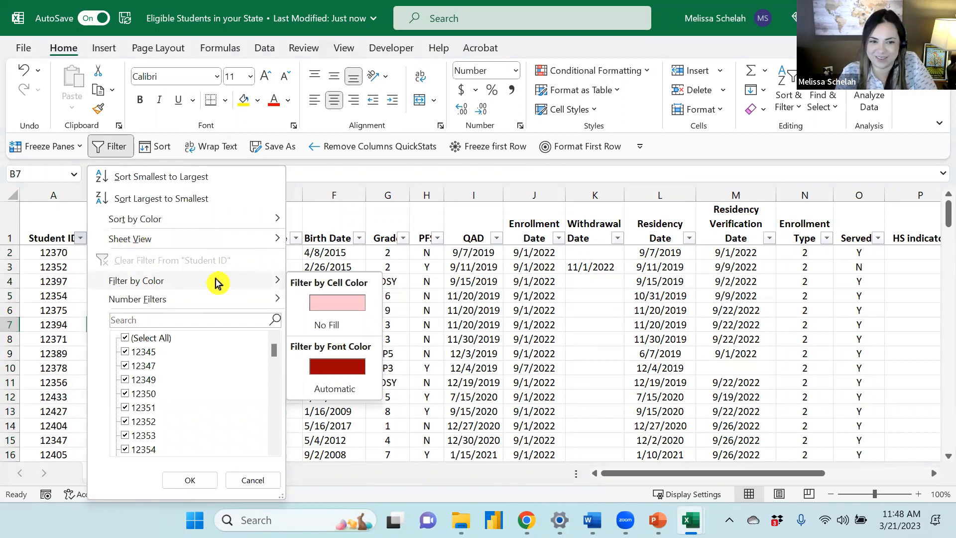
left_click(329, 295)
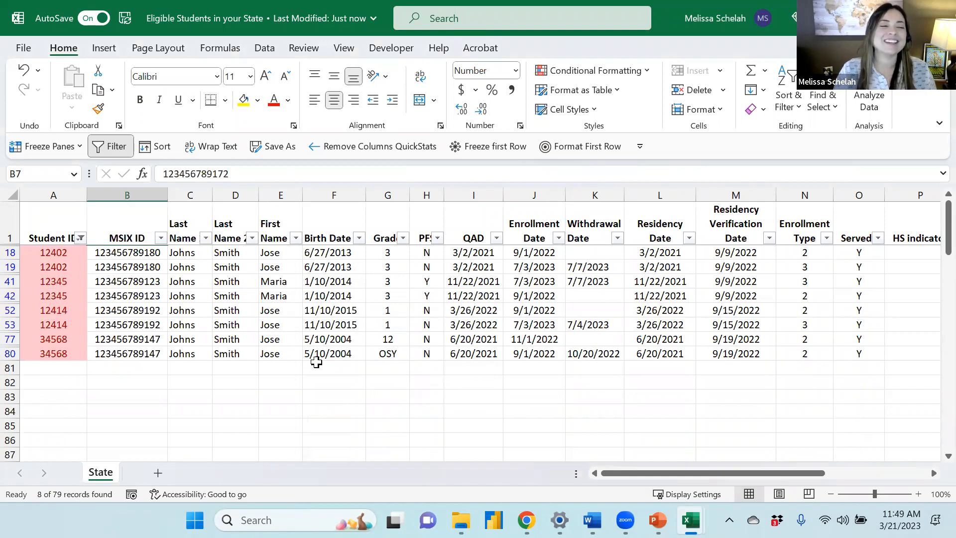
left_click(81, 237)
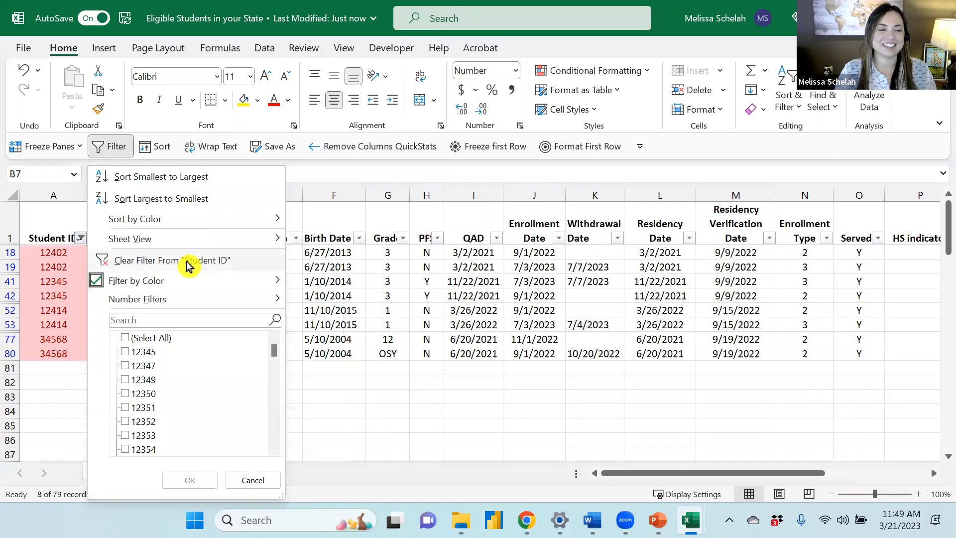
left_click(187, 262)
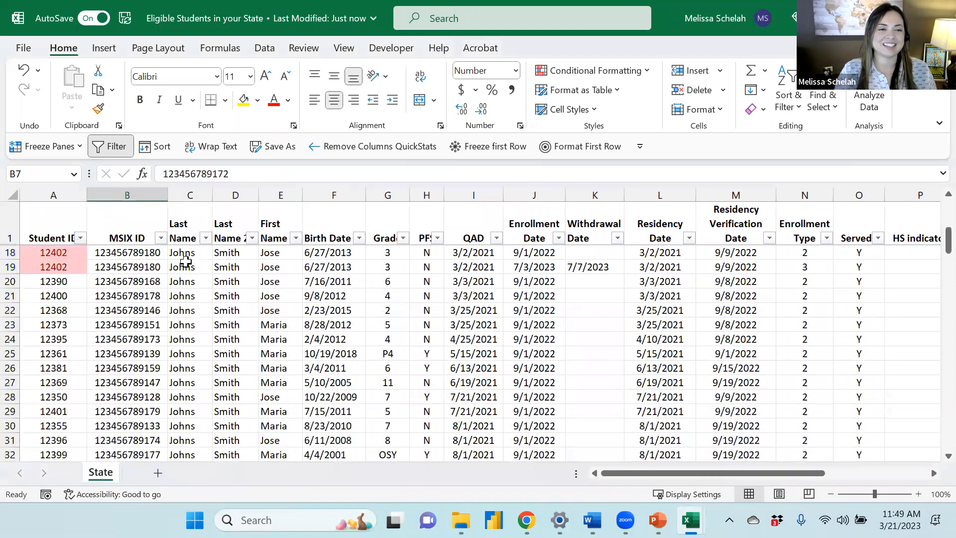
Reapply the Duplicate Values rule to the whole Student ID column with Light Red Fill with Dark Red Text
left_click(189, 298)
scroll(181, 294, "up", 6)
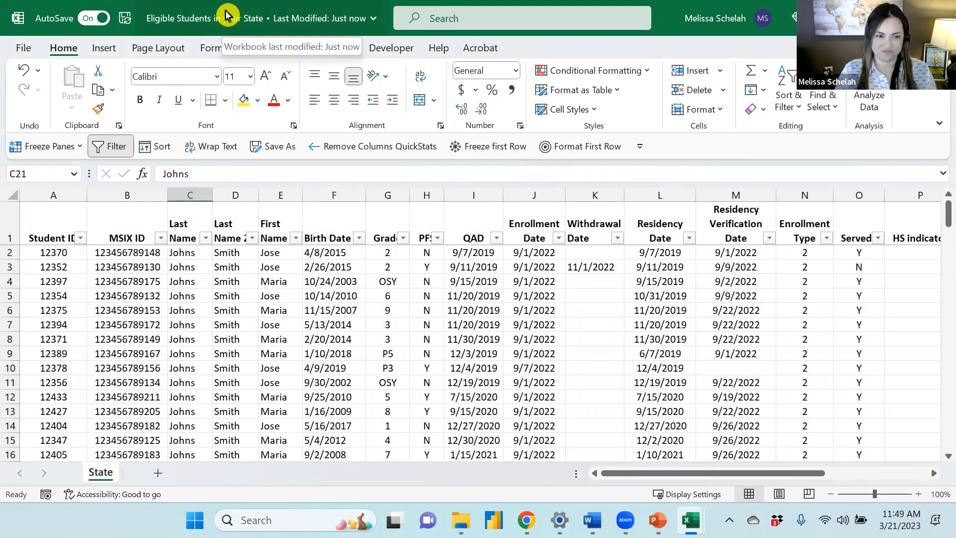
left_click(51, 267)
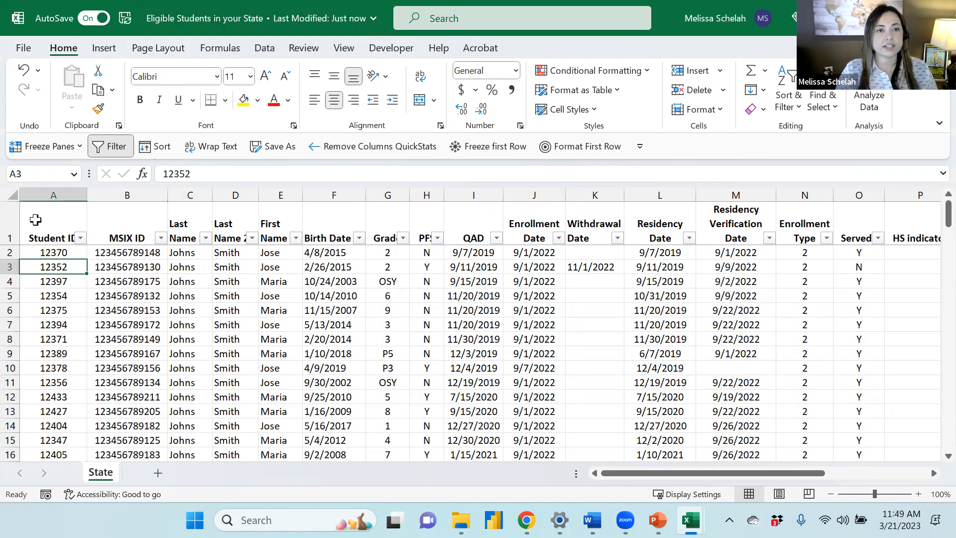
left_click(50, 193)
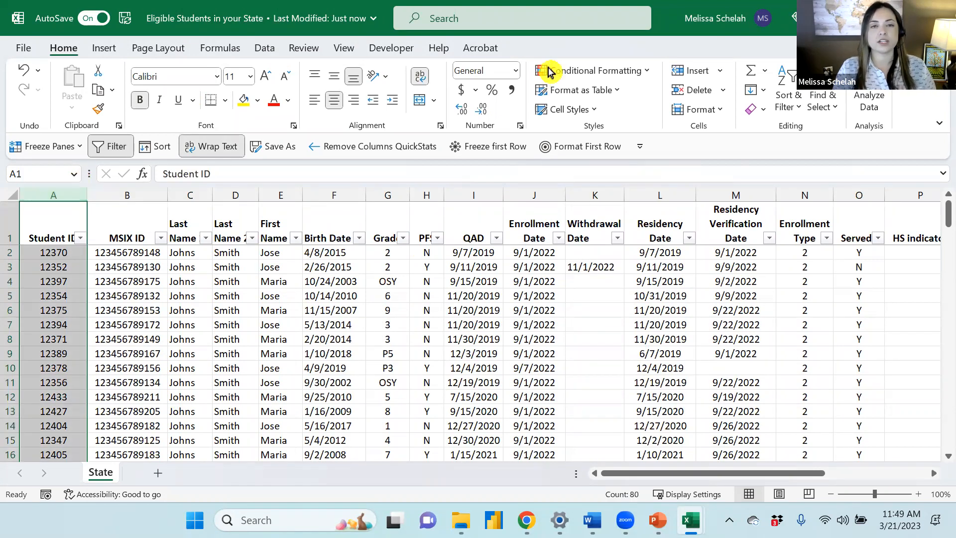
left_click(637, 75)
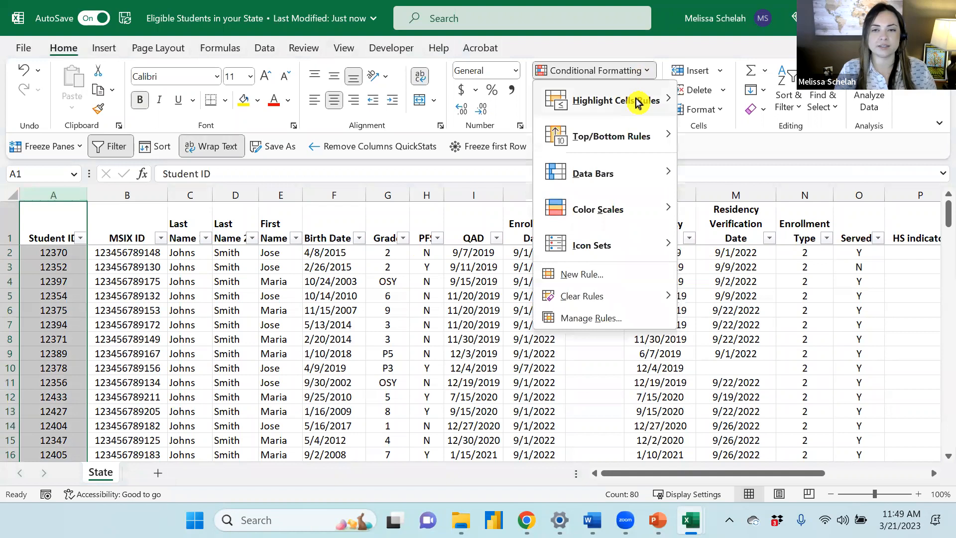
mouse_move(637, 101)
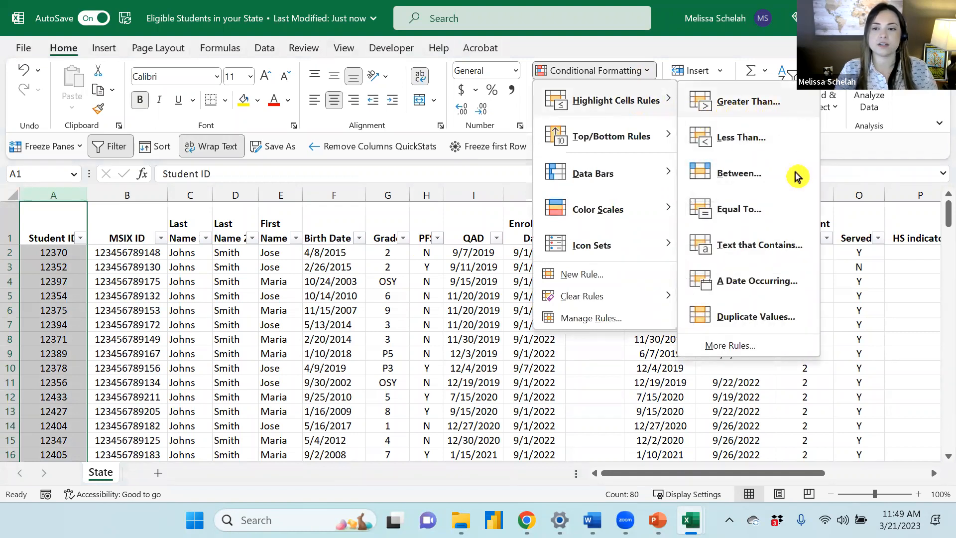
left_click(783, 322)
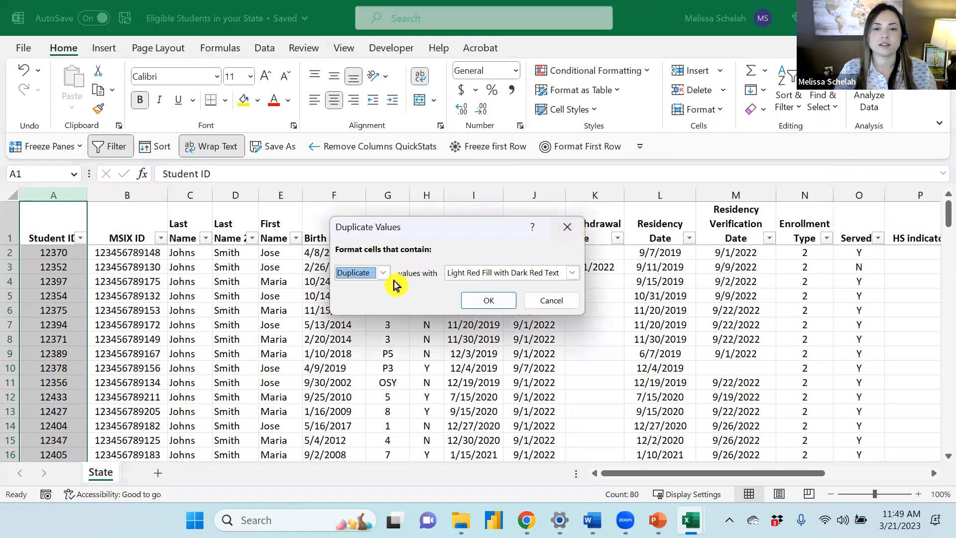
left_click(573, 277)
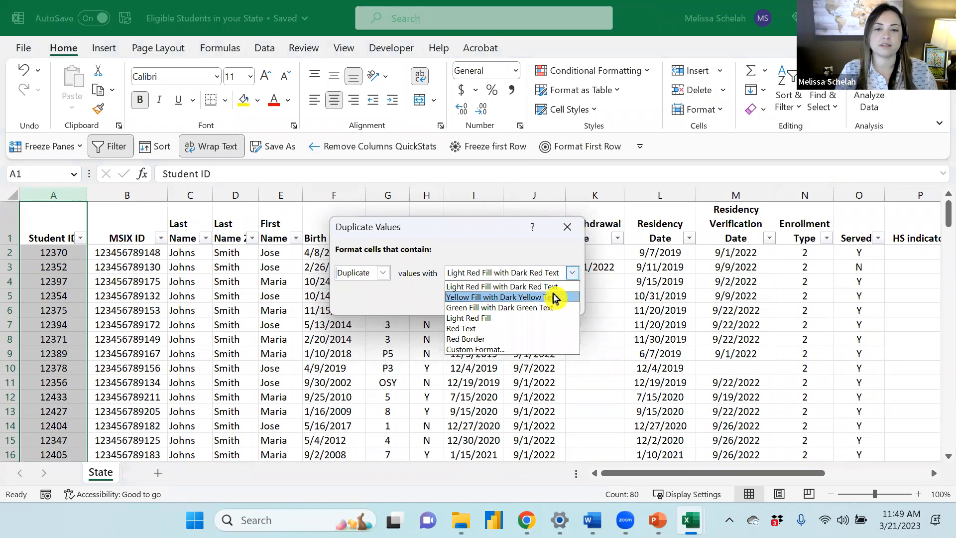
left_click(528, 287)
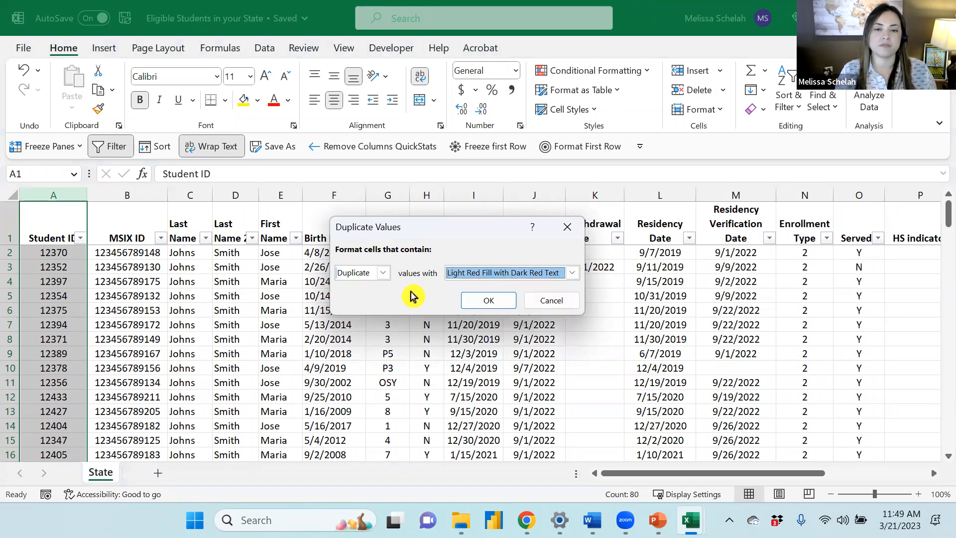
left_click(572, 272)
left_click(518, 287)
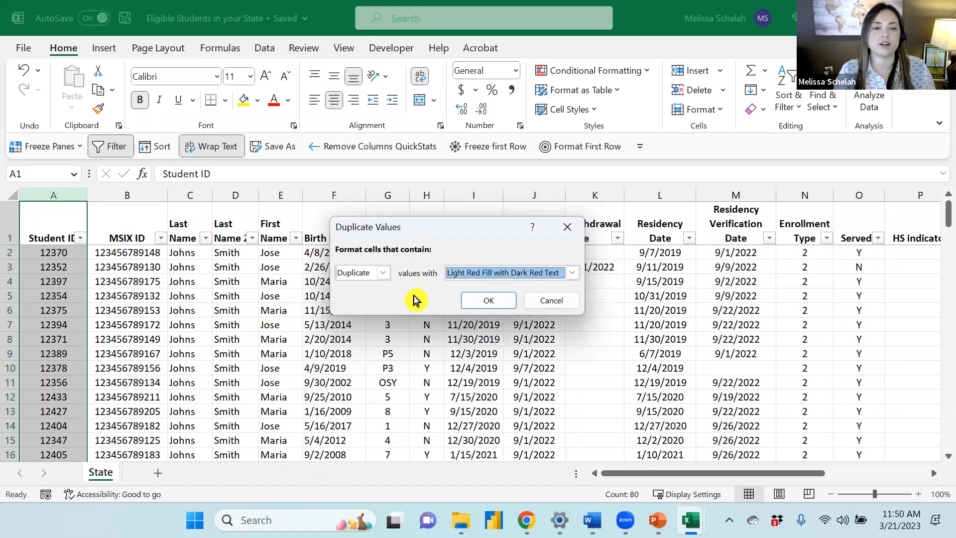
left_click(382, 273)
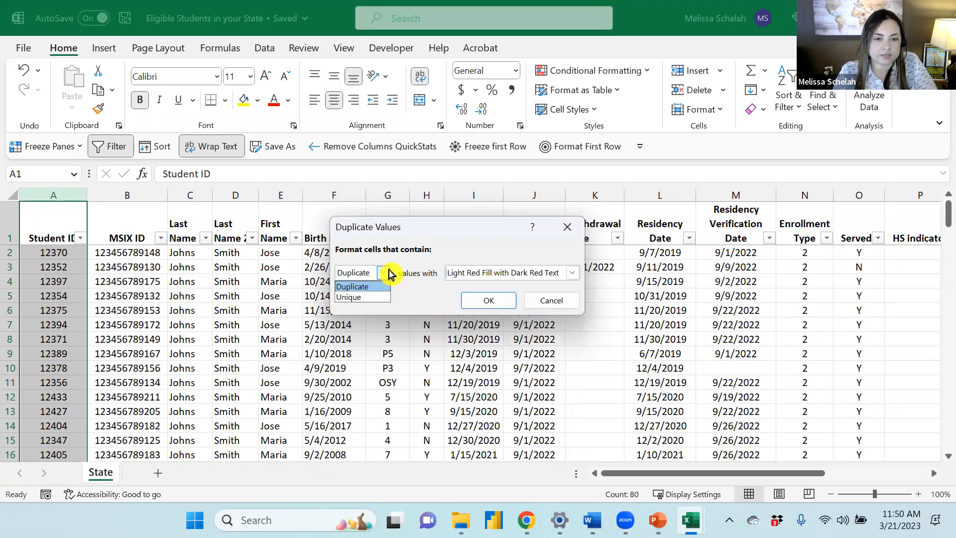
left_click(387, 273)
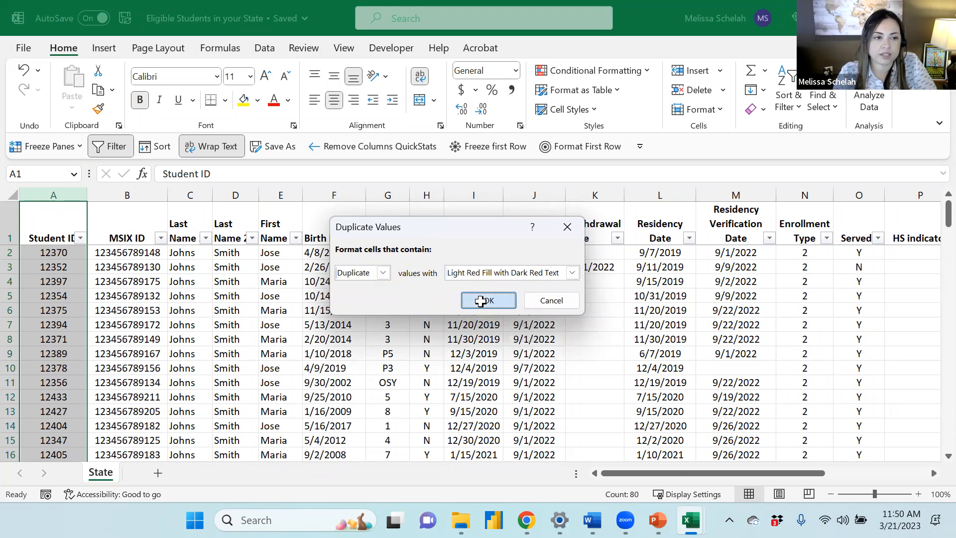
left_click(482, 299)
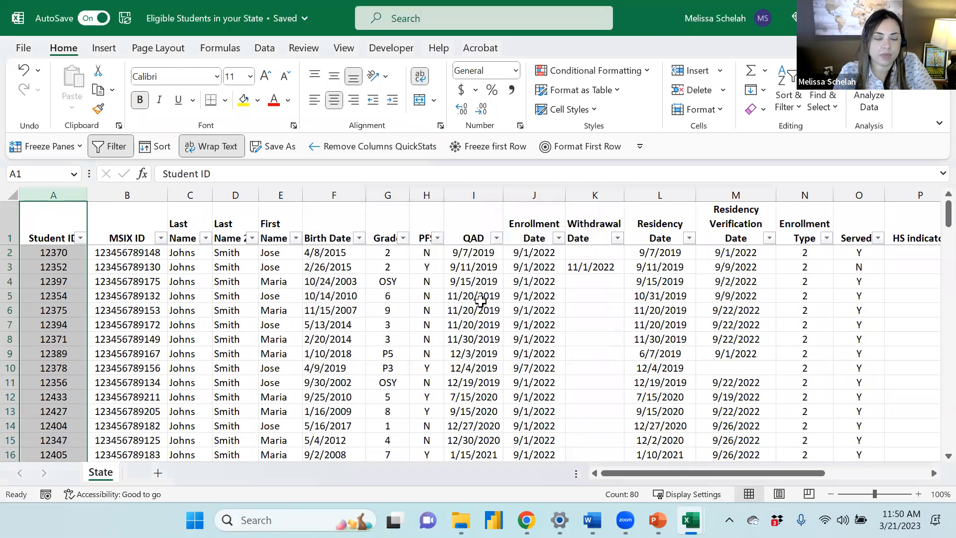
Filter the Student ID column by the light red cell colour to show only the duplicate records
left_click(106, 279)
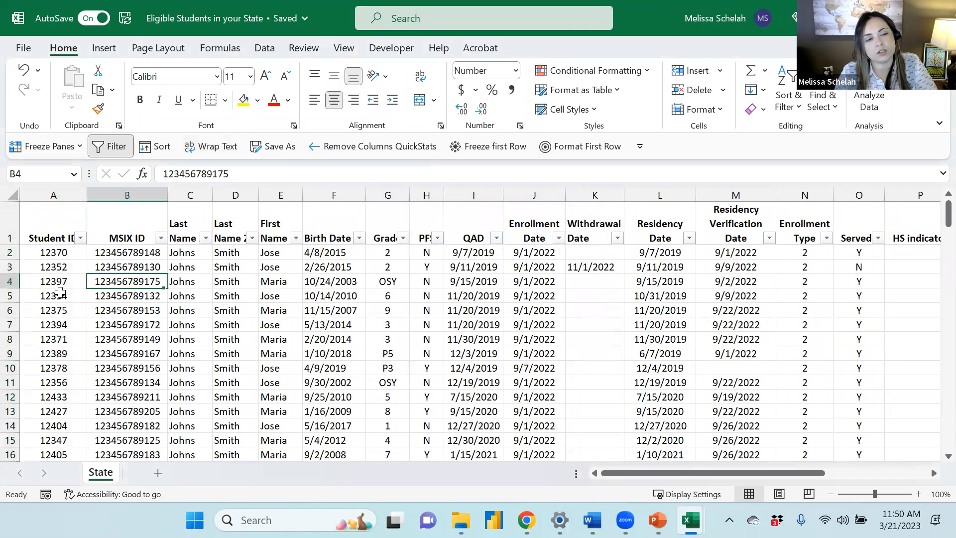
scroll(60, 295, "down", 5)
scroll(65, 318, "up", 3)
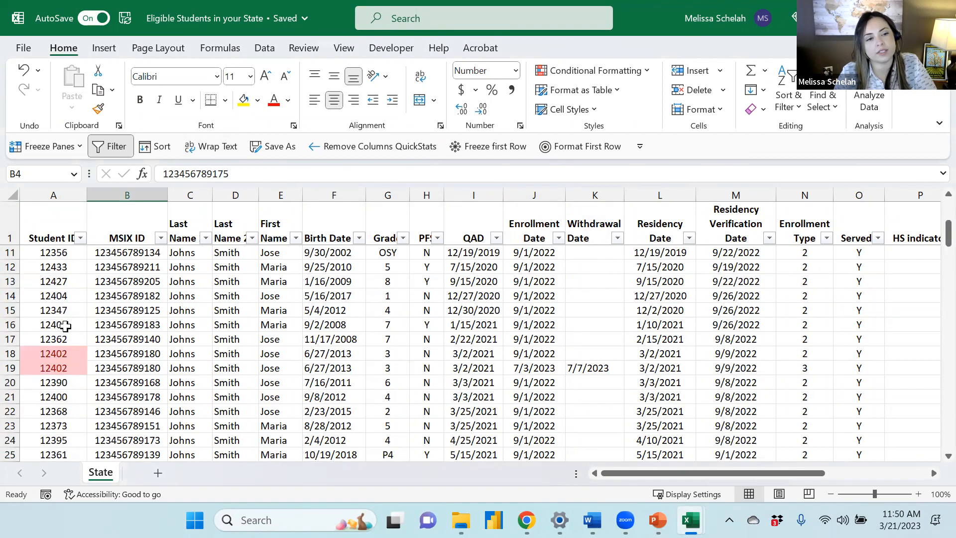
scroll(65, 325, "up", 2)
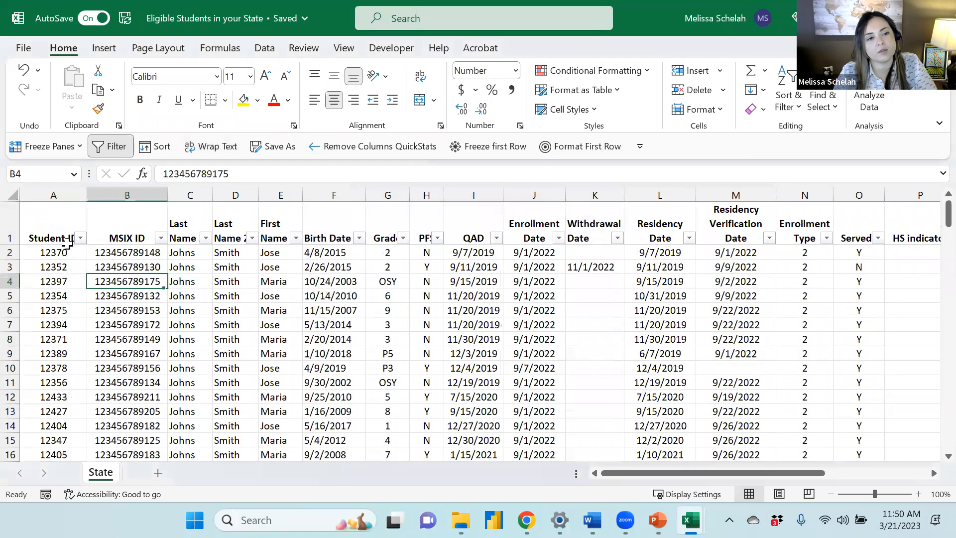
left_click(11, 218)
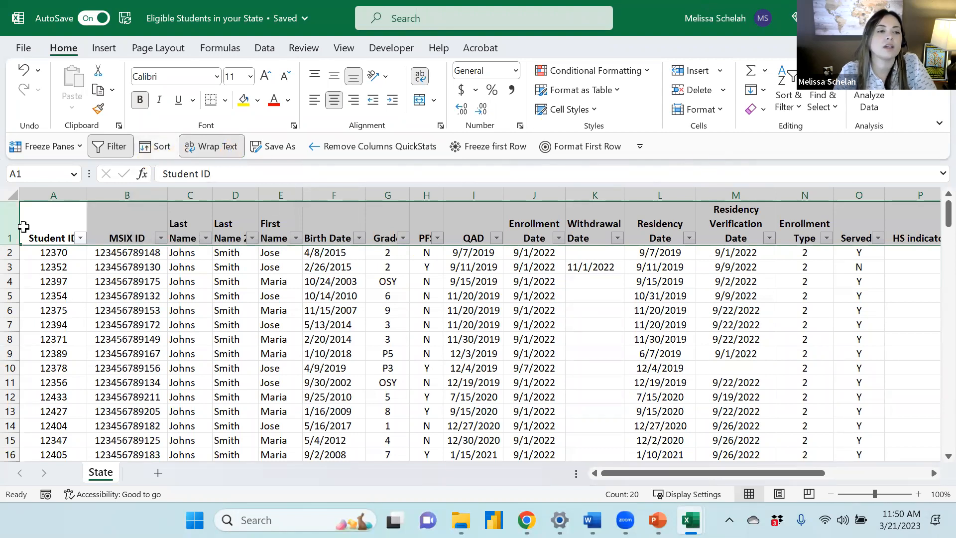
left_click(58, 264)
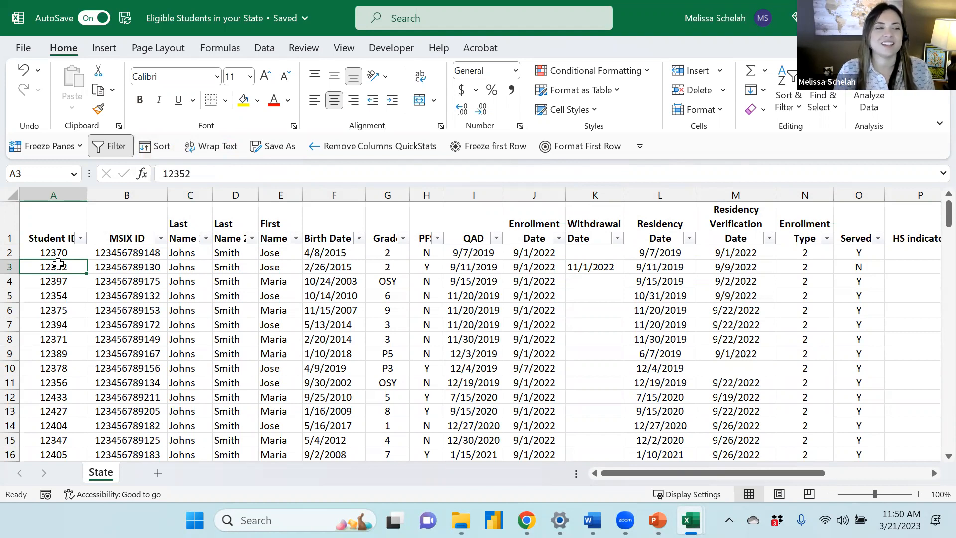
left_click(81, 238)
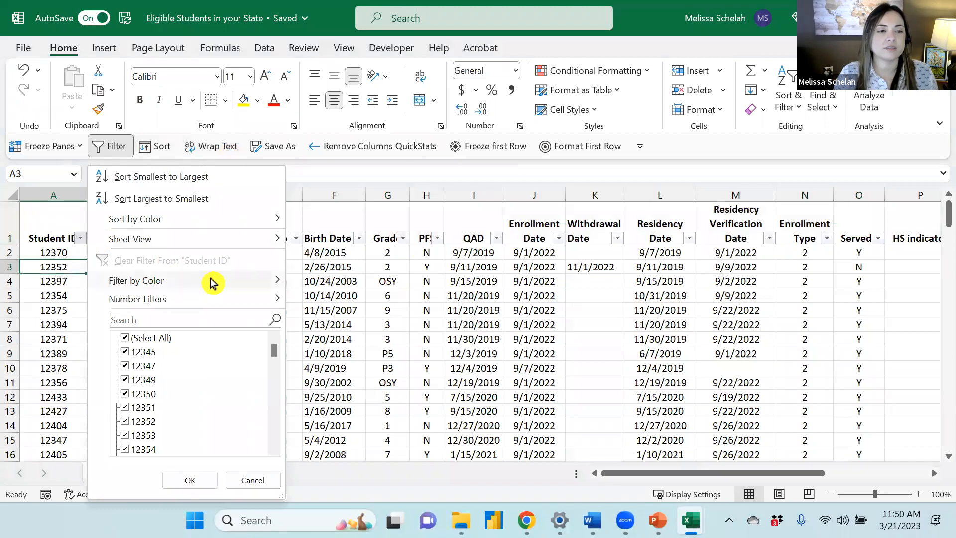
mouse_move(212, 283)
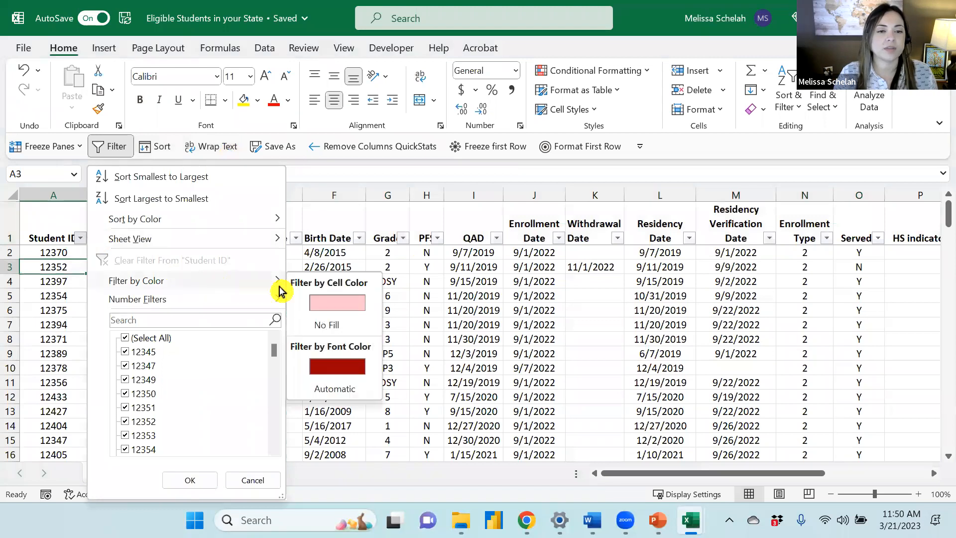
left_click(343, 303)
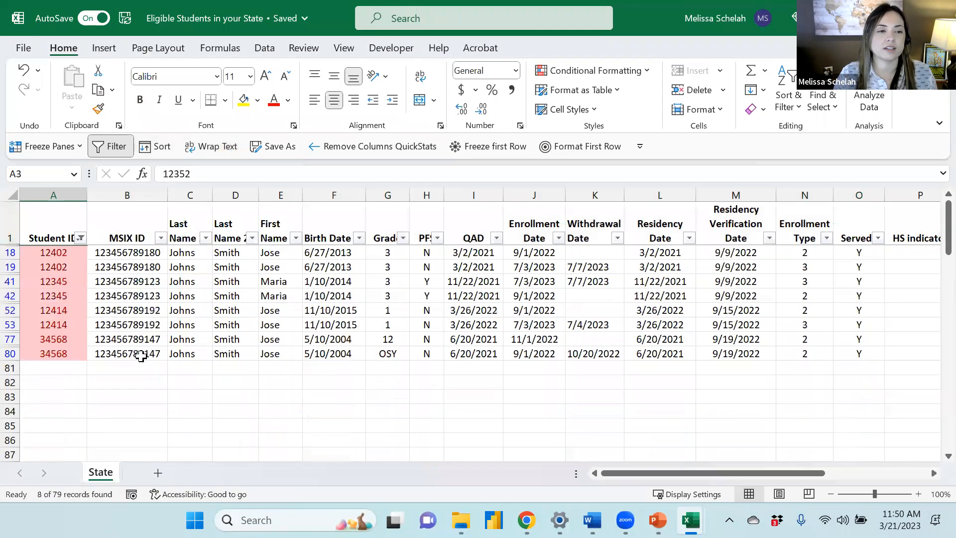
Examine the duplicate records' dates and Enrollment Type values across the row columns
left_click(135, 329)
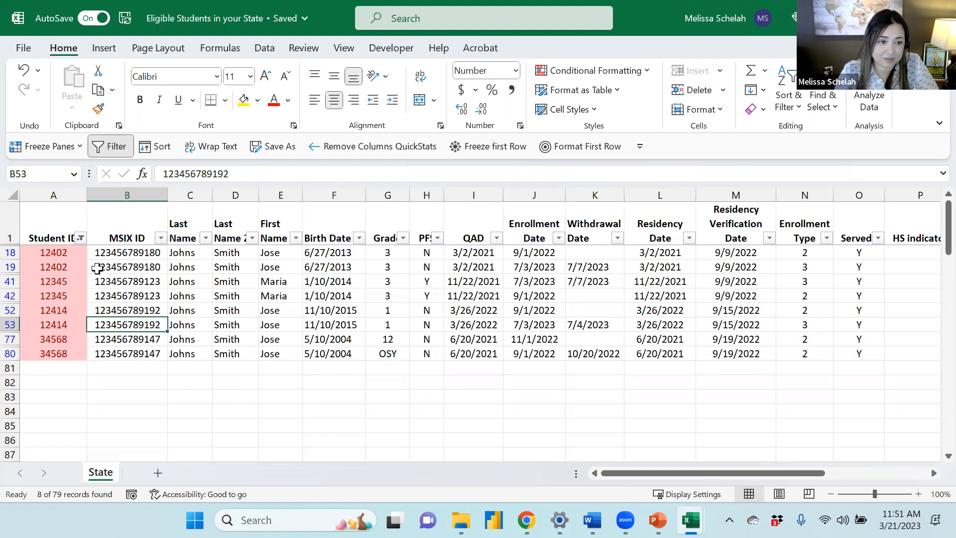
left_click(331, 252)
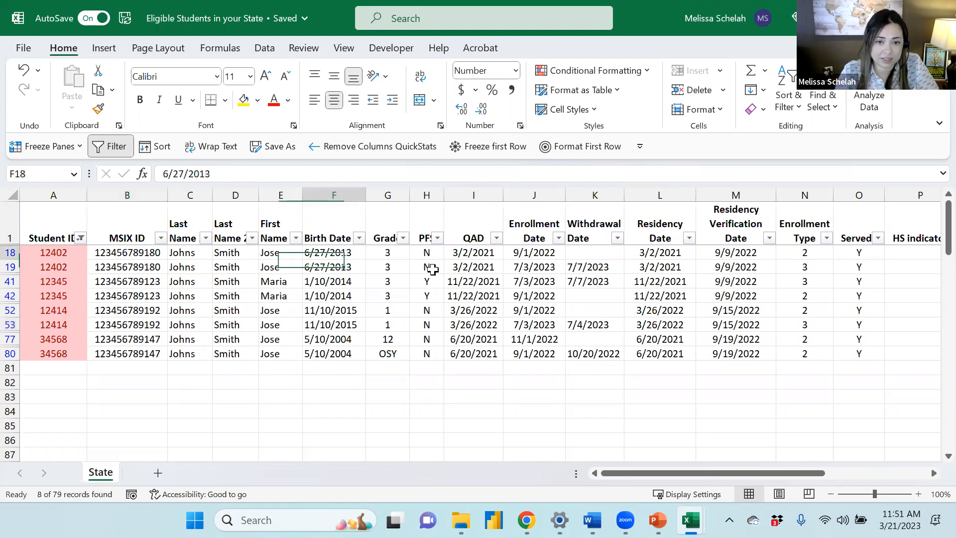
left_click(492, 257)
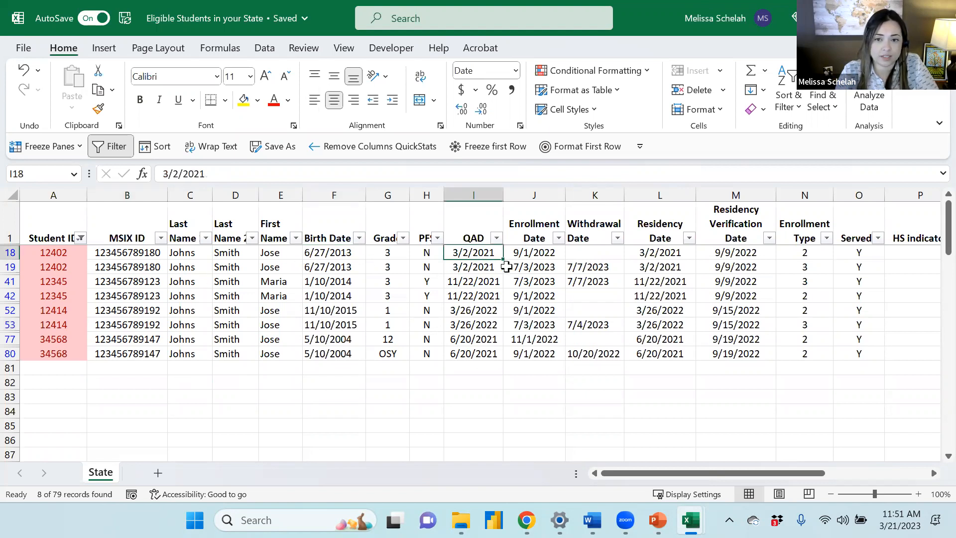
left_click(545, 264)
key("Up")
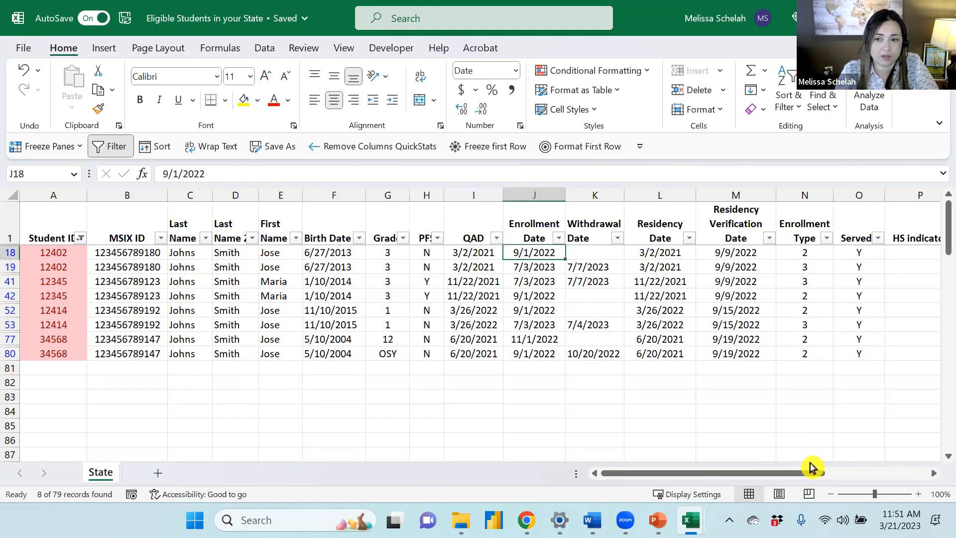
left_click_drag(788, 477, 826, 485)
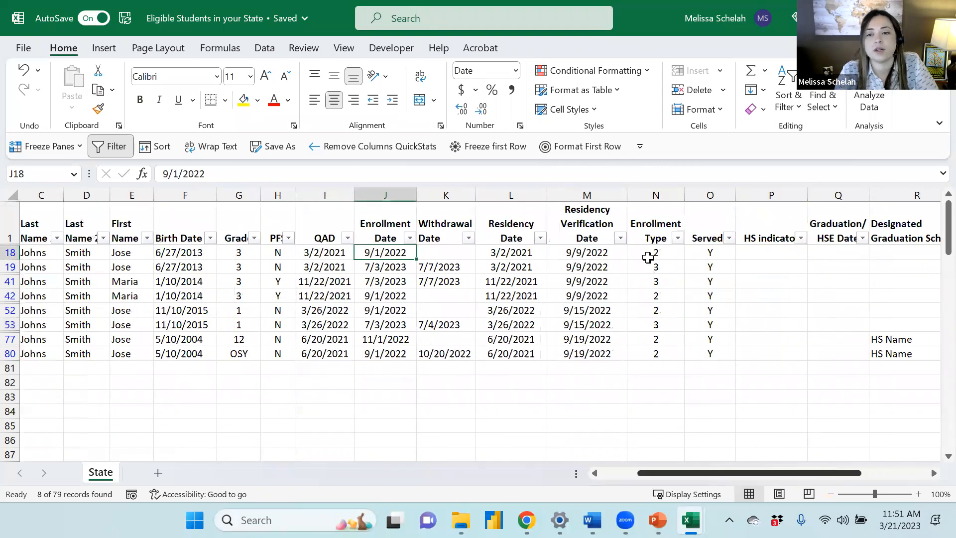
left_click(666, 218)
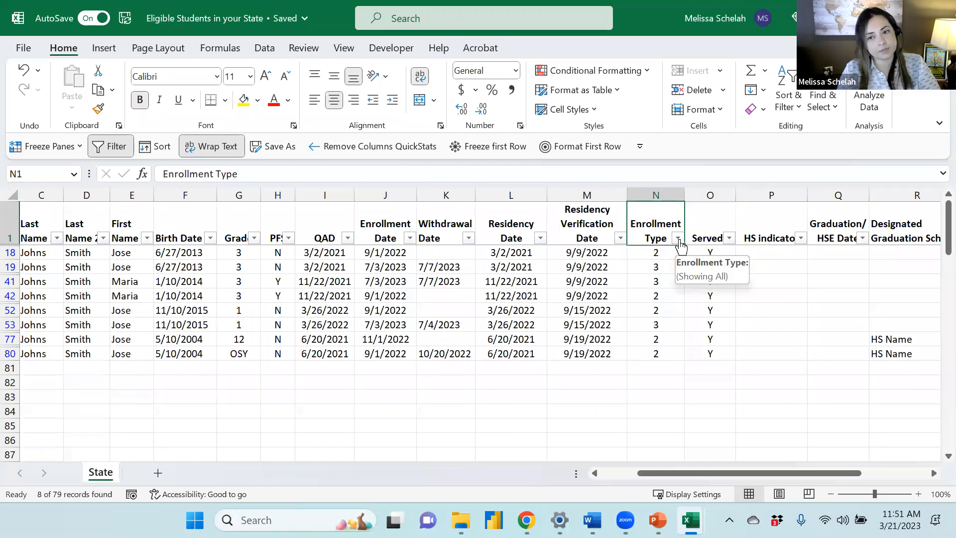
left_click(673, 253)
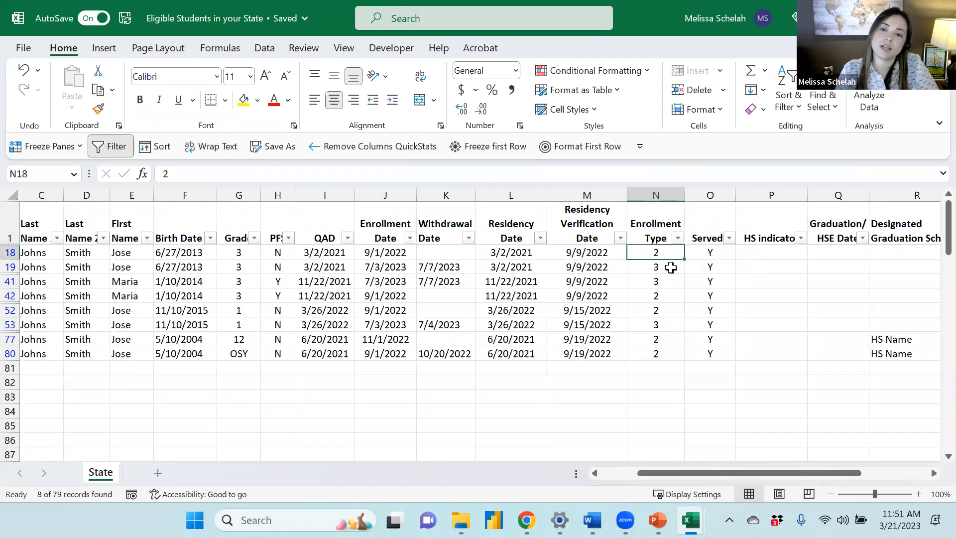
left_click(670, 268)
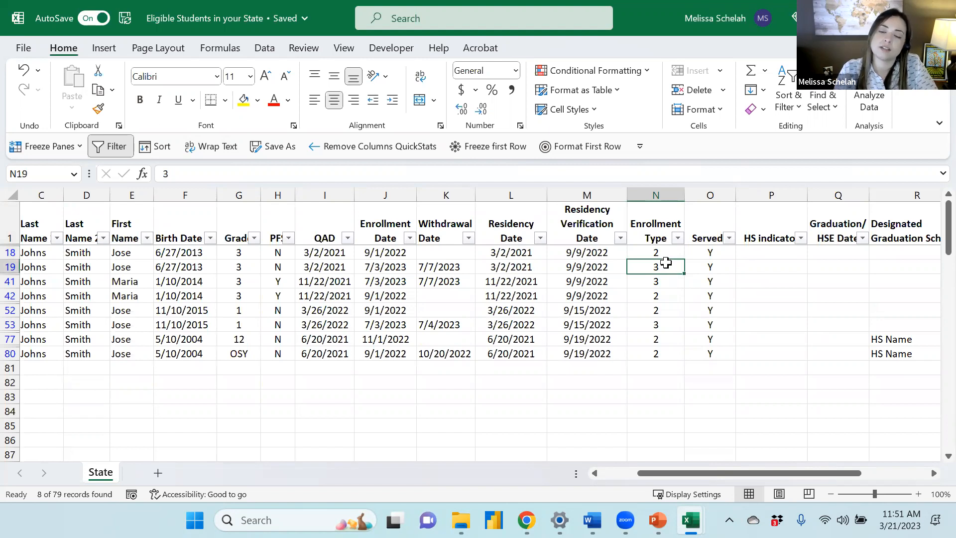
Filter the Enrollment Type column to show only type 2 by excluding type 3
left_click(680, 239)
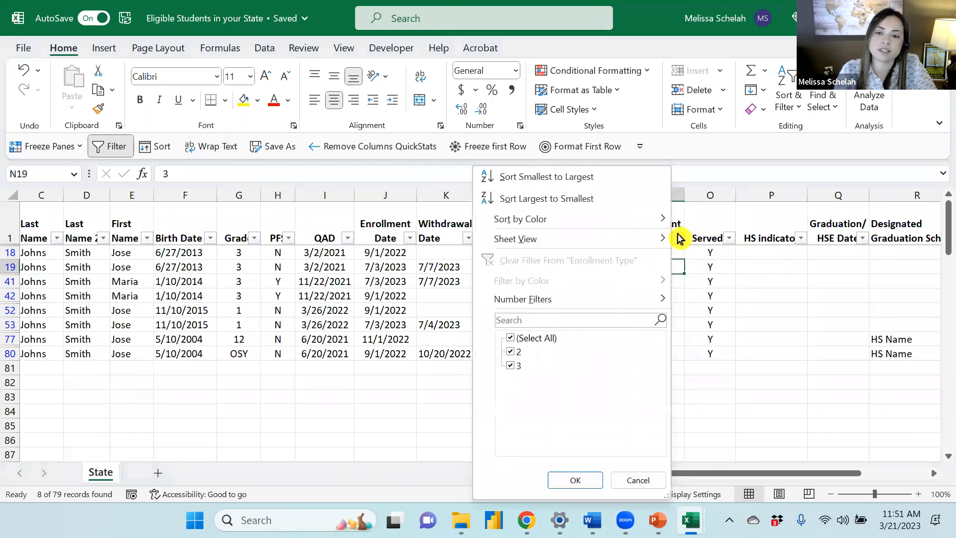
left_click(513, 368)
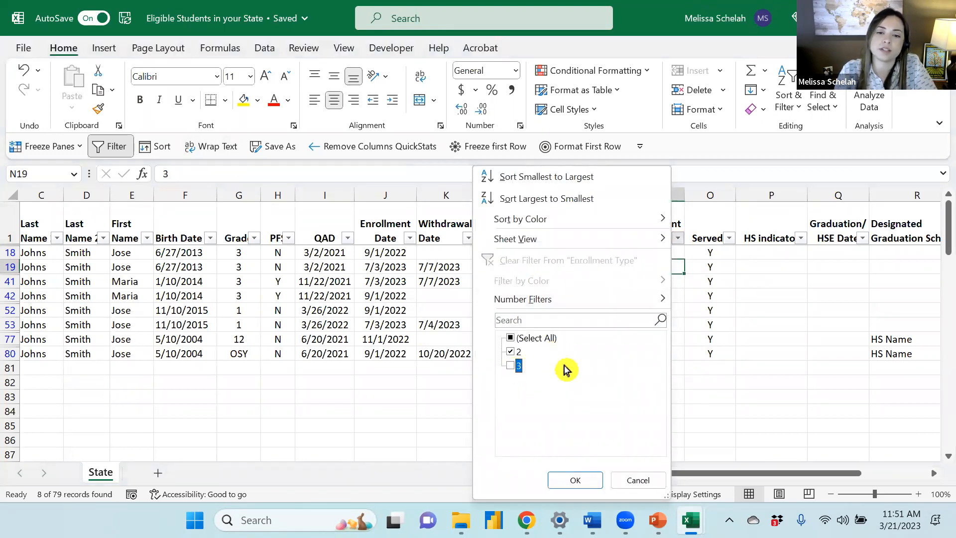
left_click(592, 482)
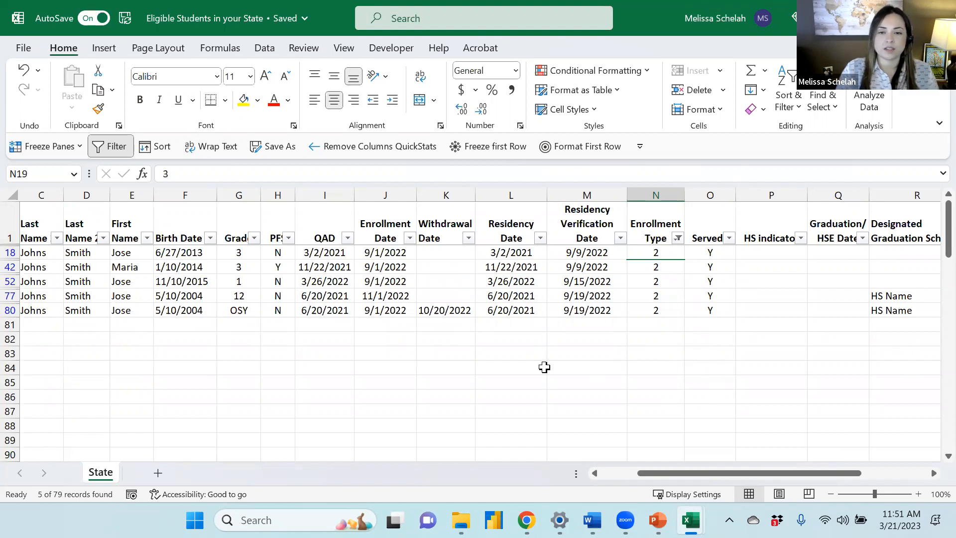
Clear the cell colour filter from the Student ID column
left_click_drag(664, 481, 613, 479)
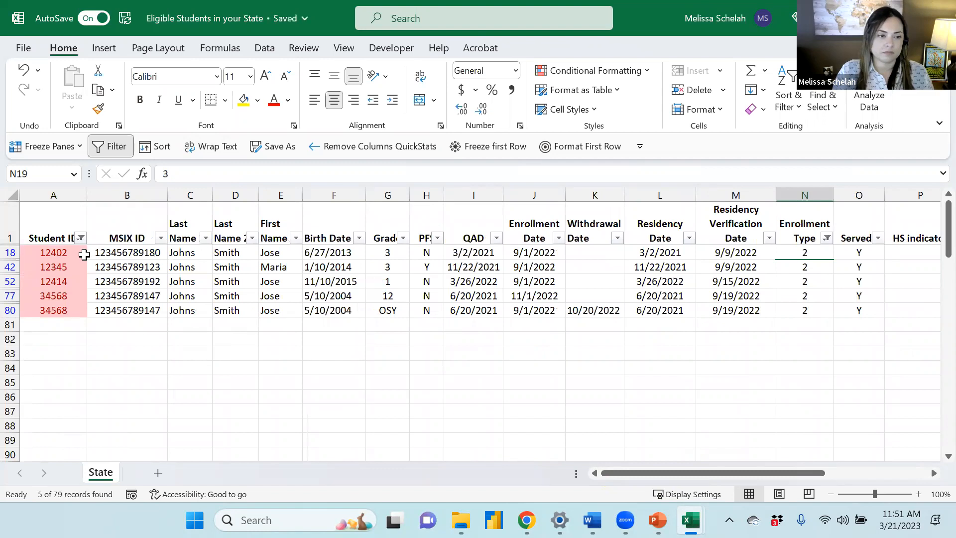
left_click(125, 308)
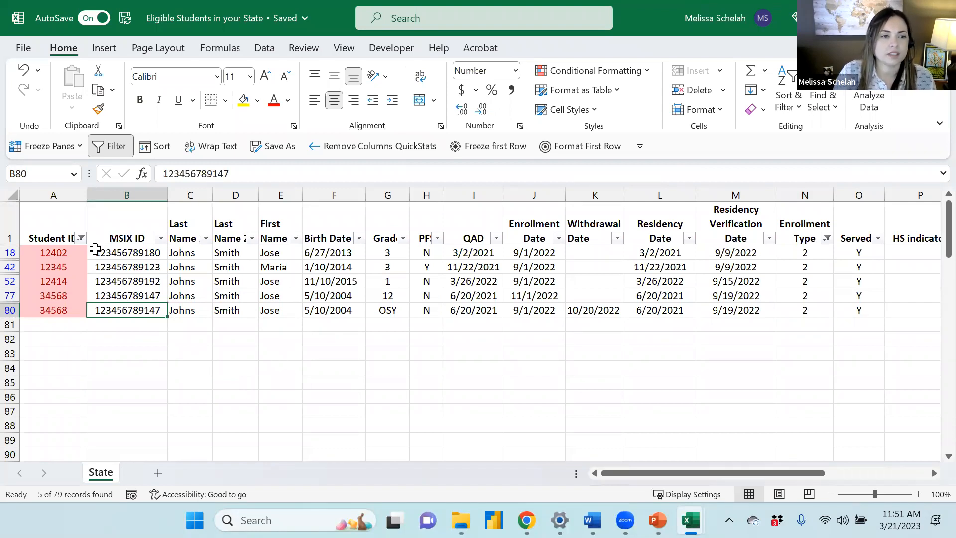
left_click(79, 238)
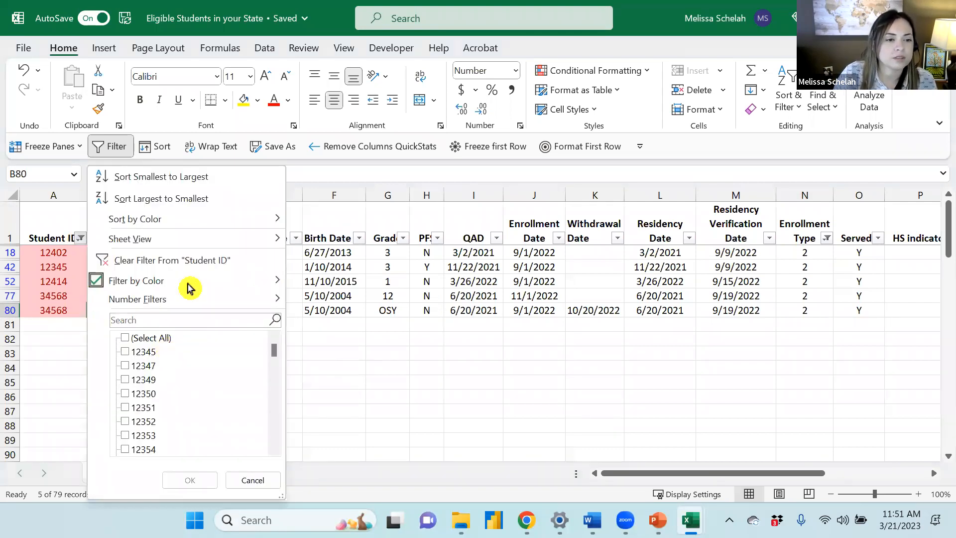
left_click(213, 260)
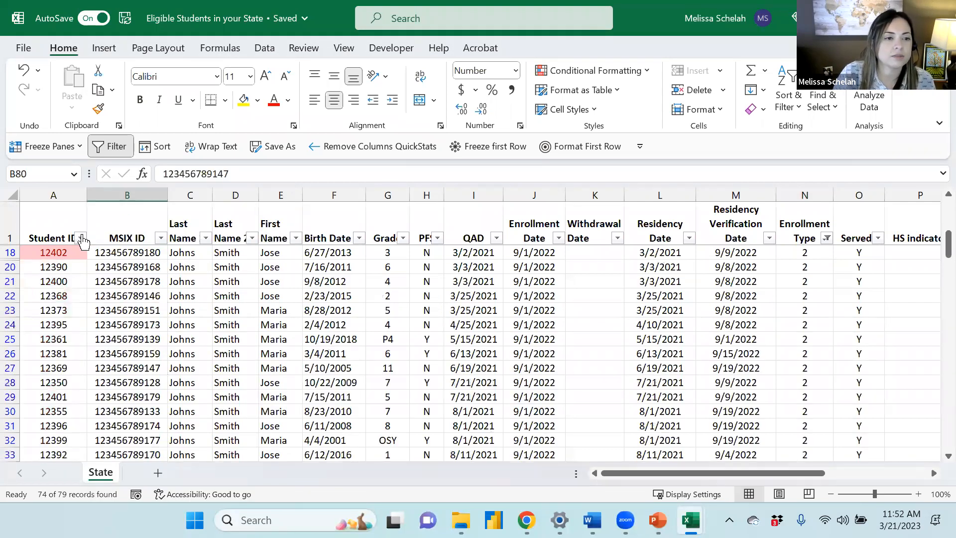
Filter the Student ID column by the light red cell colour again to show only duplicates
left_click(80, 238)
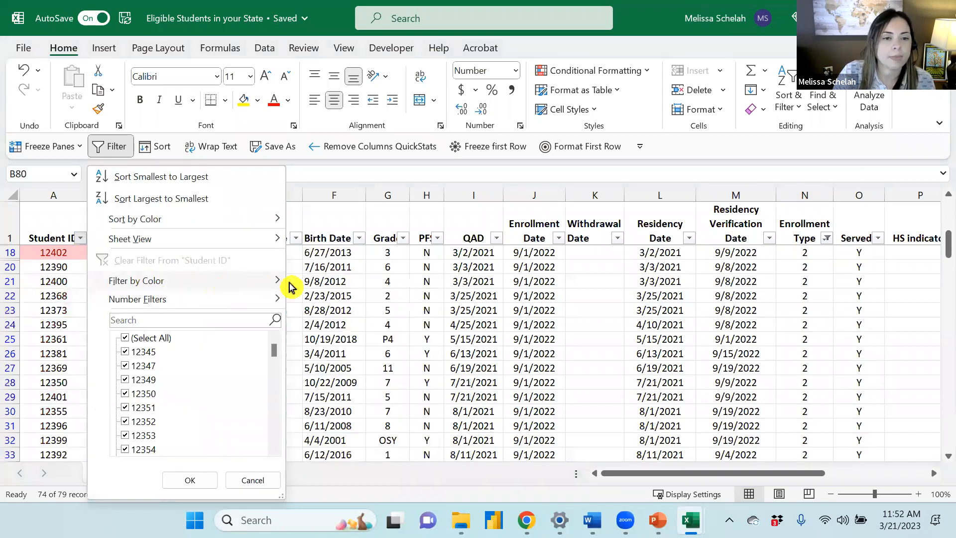
left_click(349, 305)
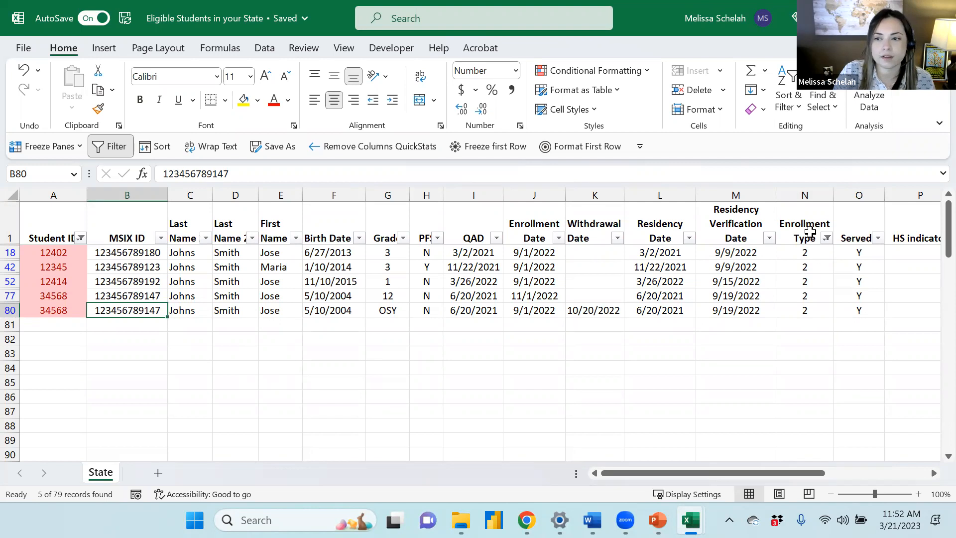
Toggle the Enrollment Type filter off and back to type 2 only to compare the duplicate records
left_click(827, 238)
left_click(723, 256)
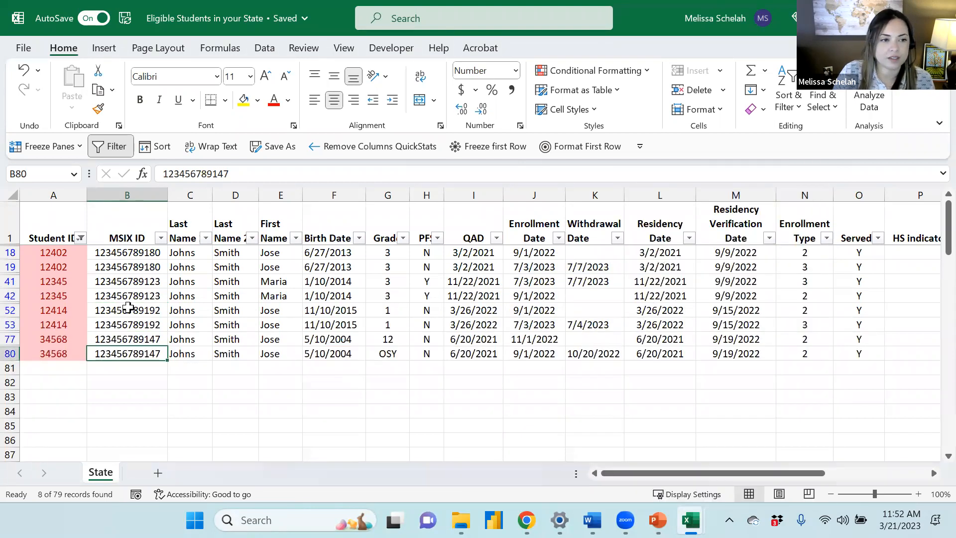
left_click(98, 294)
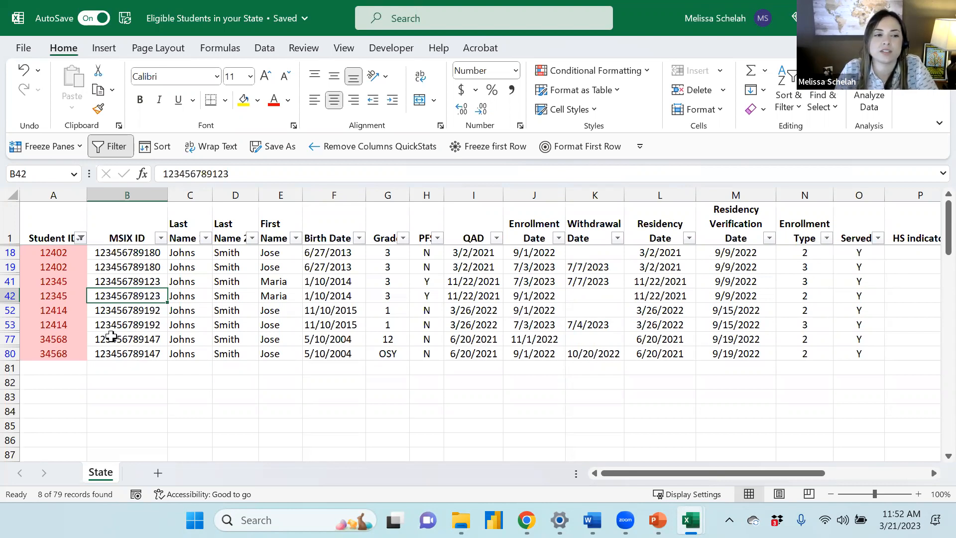
left_click(827, 238)
left_click(657, 367)
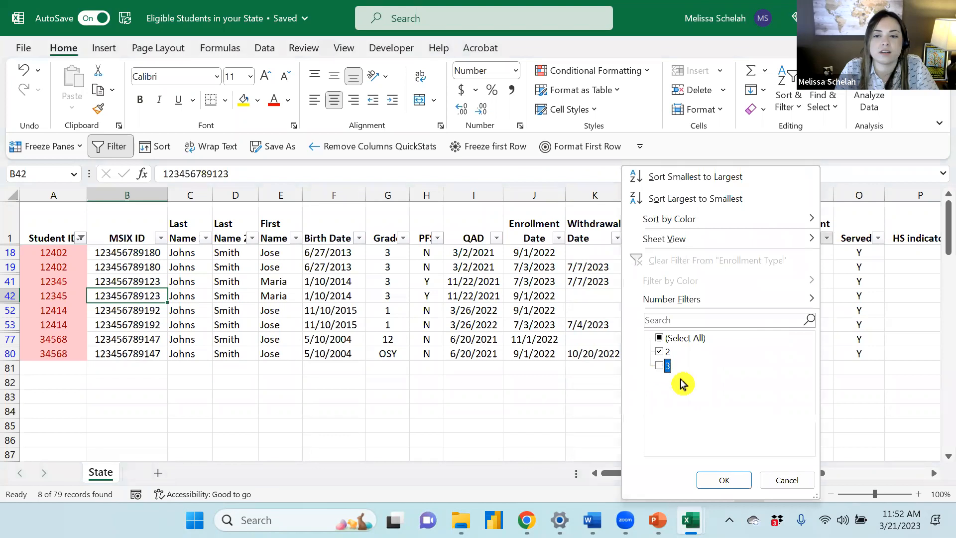
left_click(711, 478)
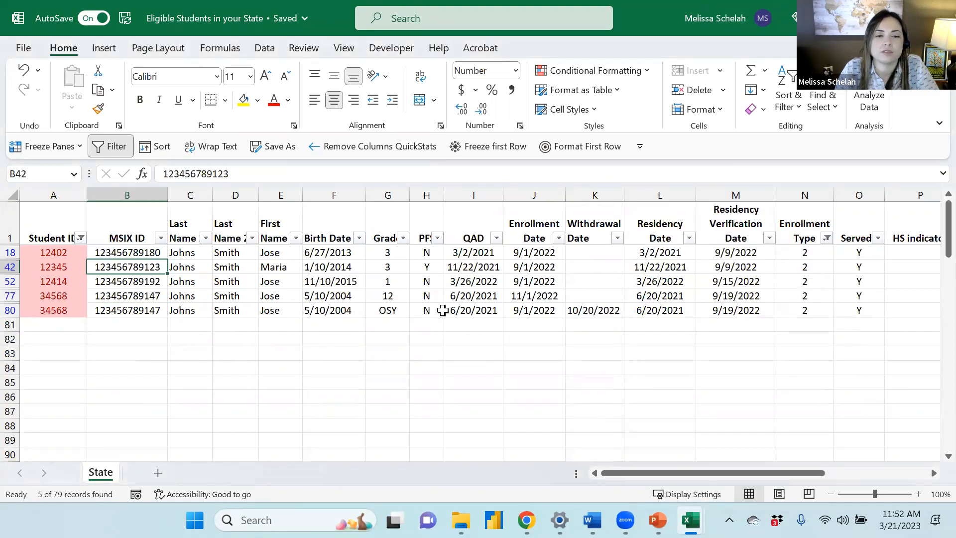
Examine the remaining duplicate records' grade, enrollment, withdrawal and residency dates across the columns
left_click(712, 300)
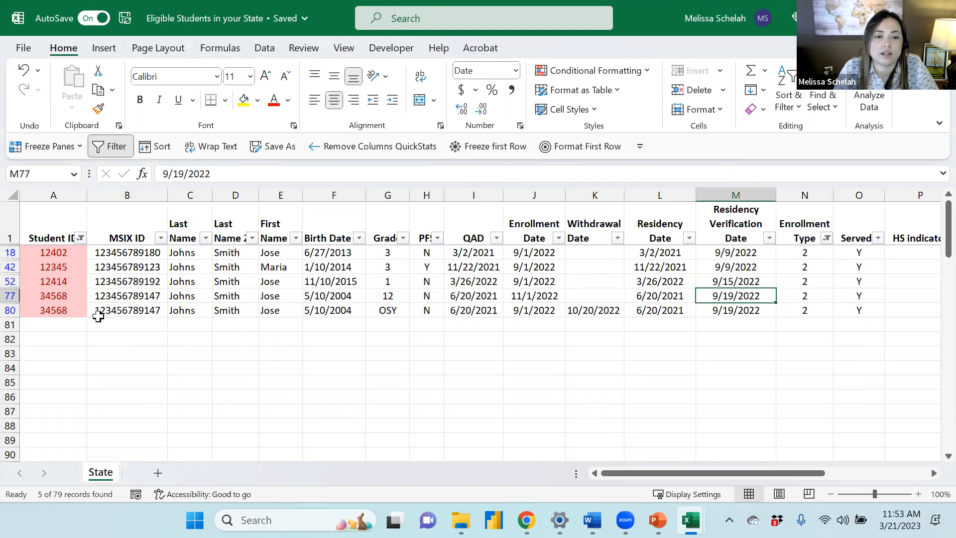
left_click(598, 310)
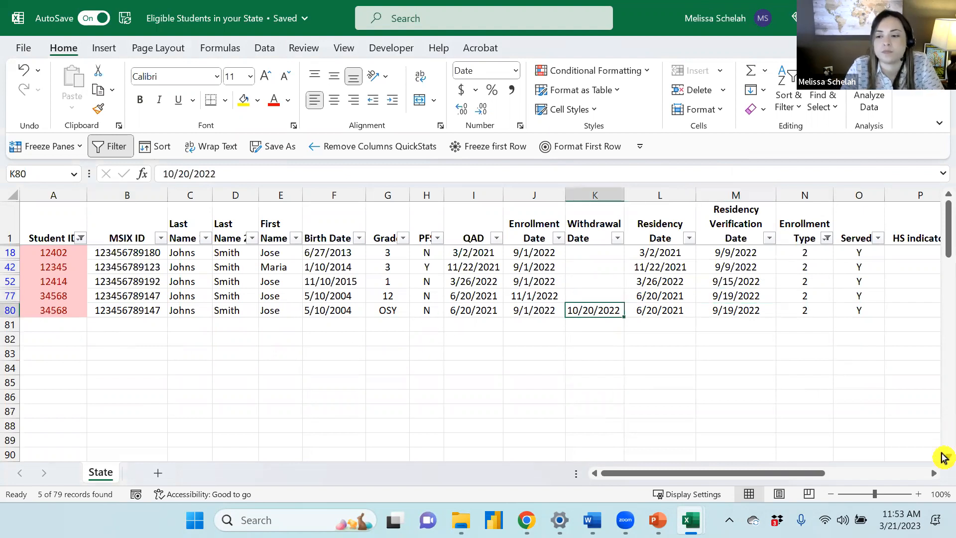
left_click(948, 456)
left_click(947, 456)
left_click(948, 456)
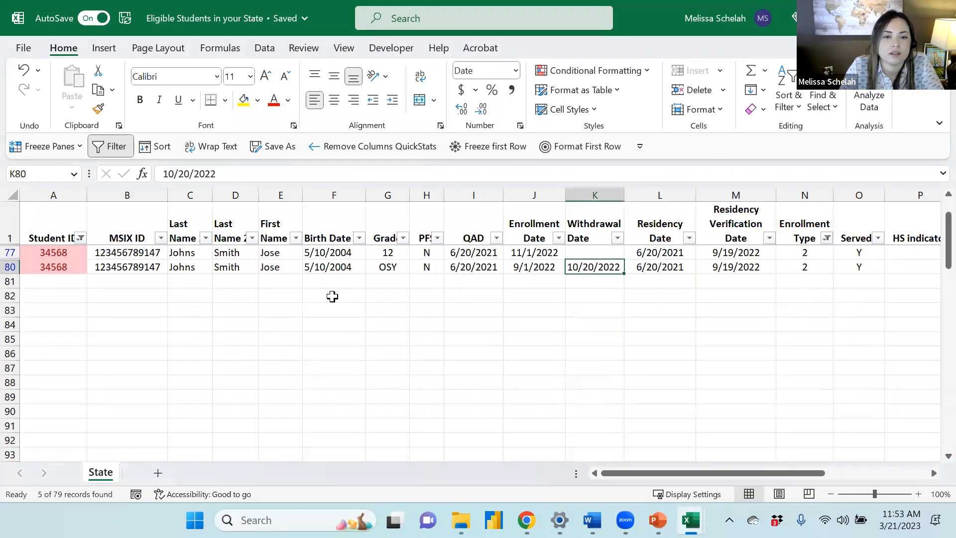
left_click(387, 252)
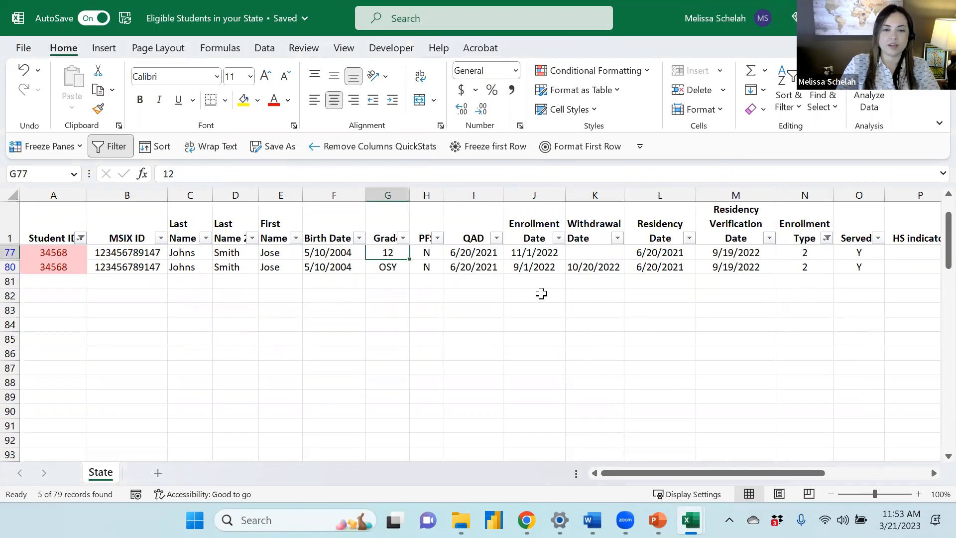
left_click(271, 250)
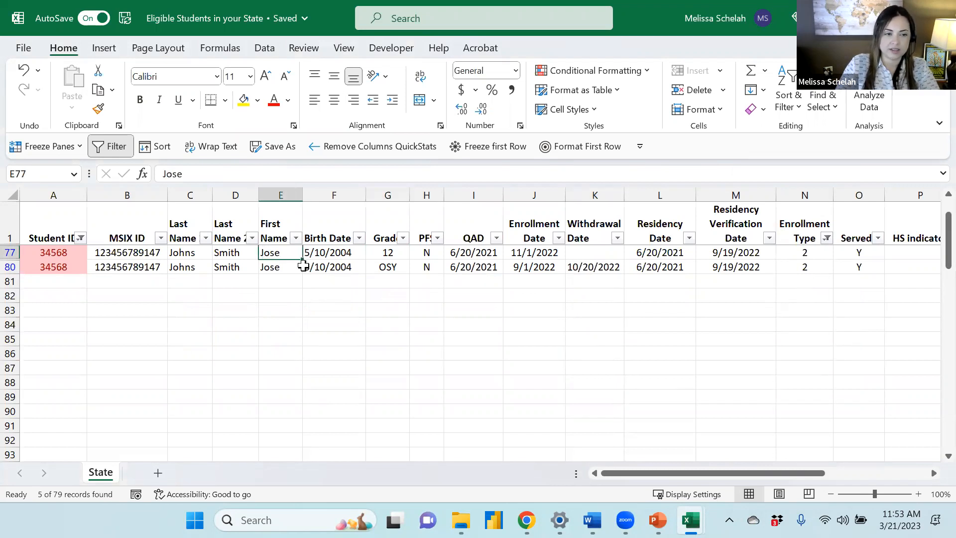
left_click(394, 265)
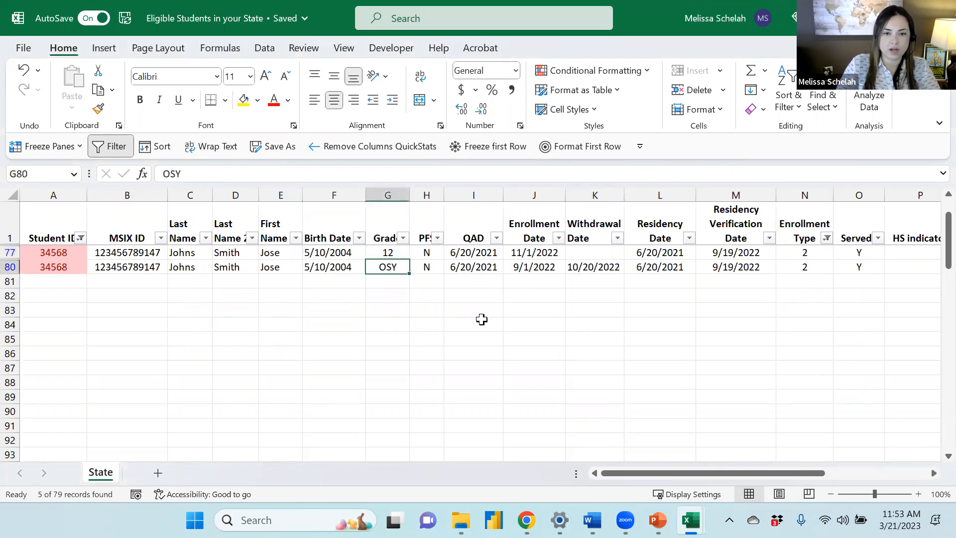
left_click(536, 266)
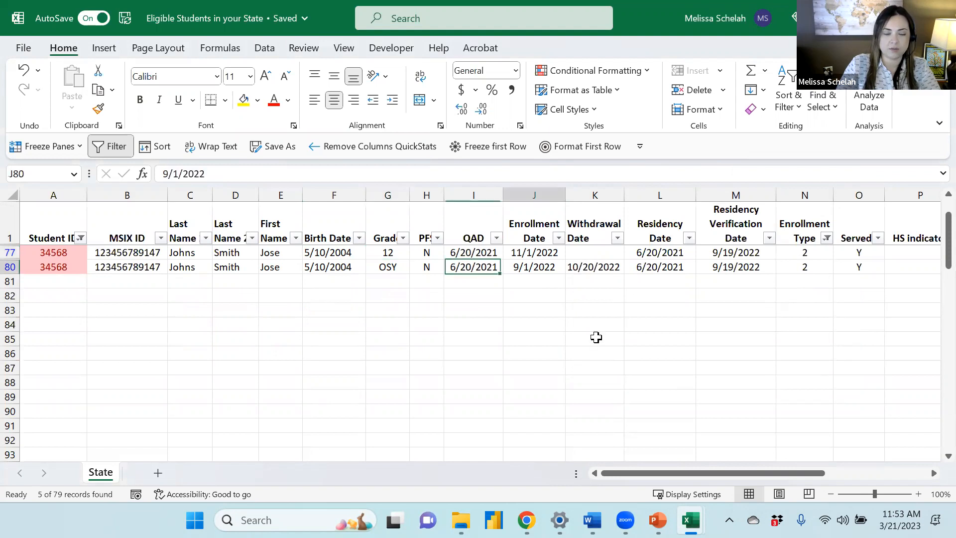
left_click(604, 267)
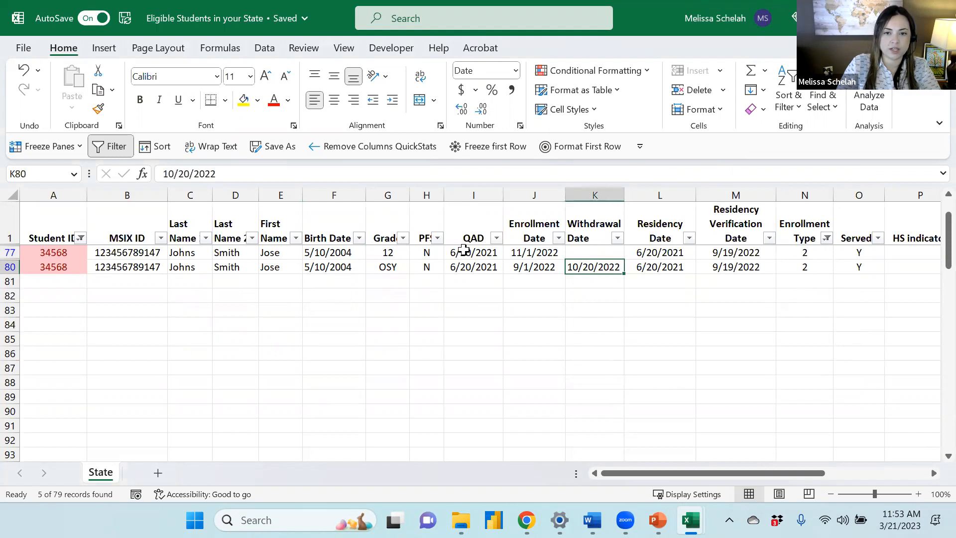
left_click(382, 250)
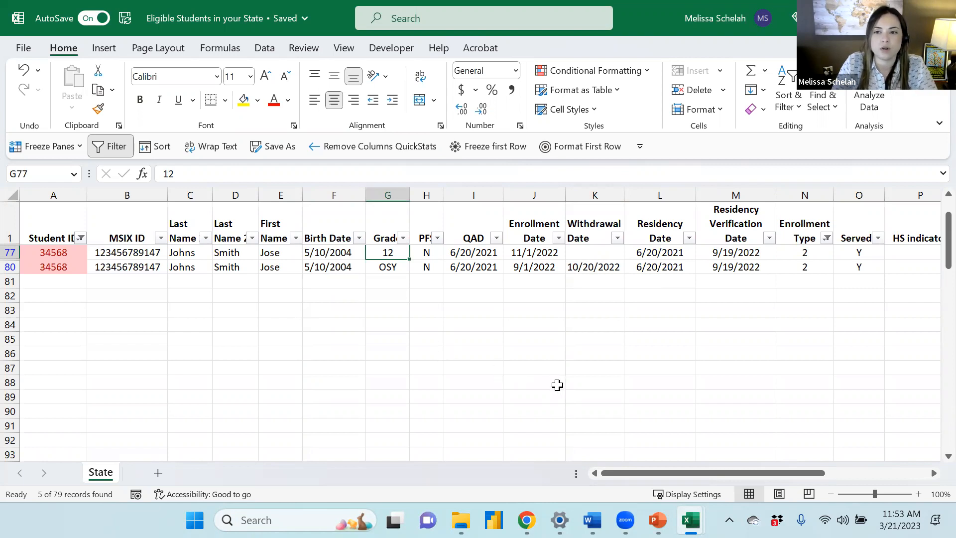
scroll(567, 383, "up", 1)
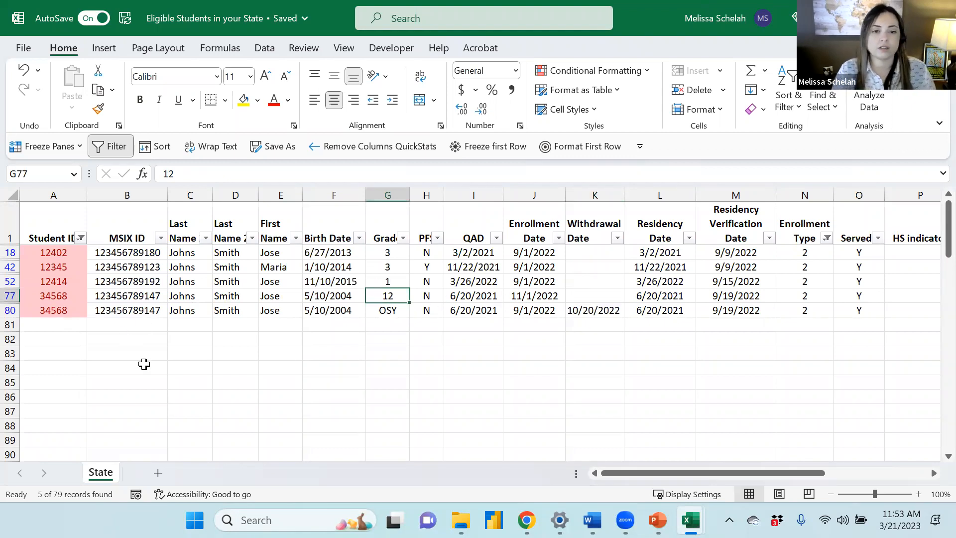
left_click(9, 310)
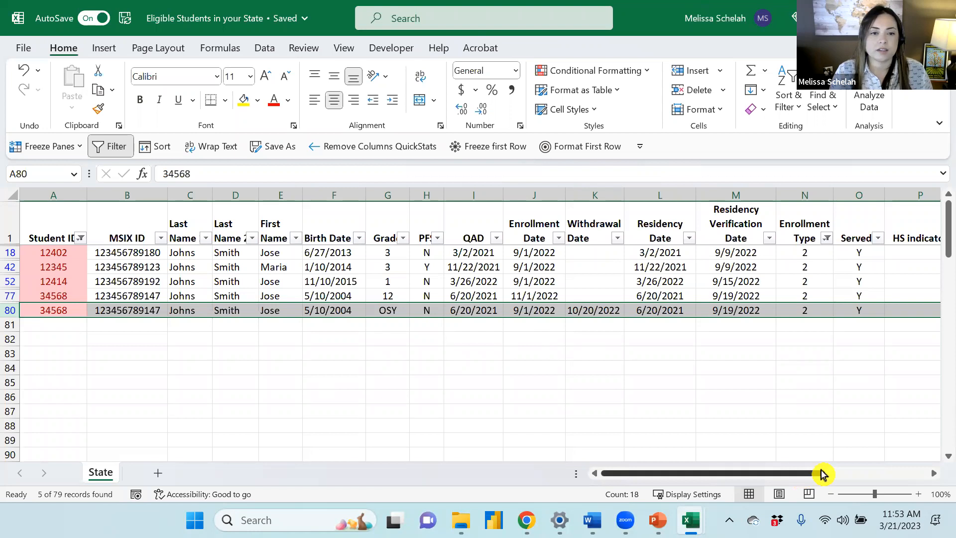
left_click(335, 295)
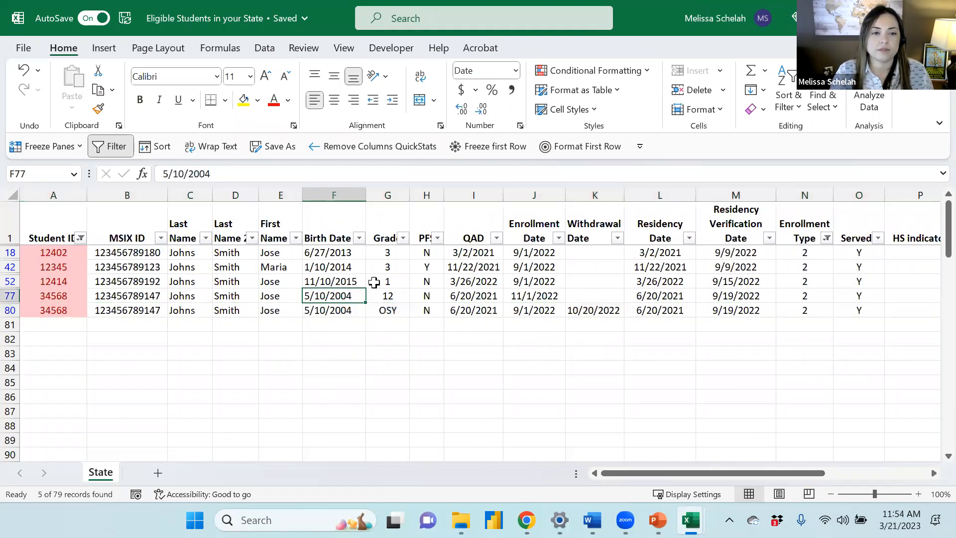
left_click(376, 281)
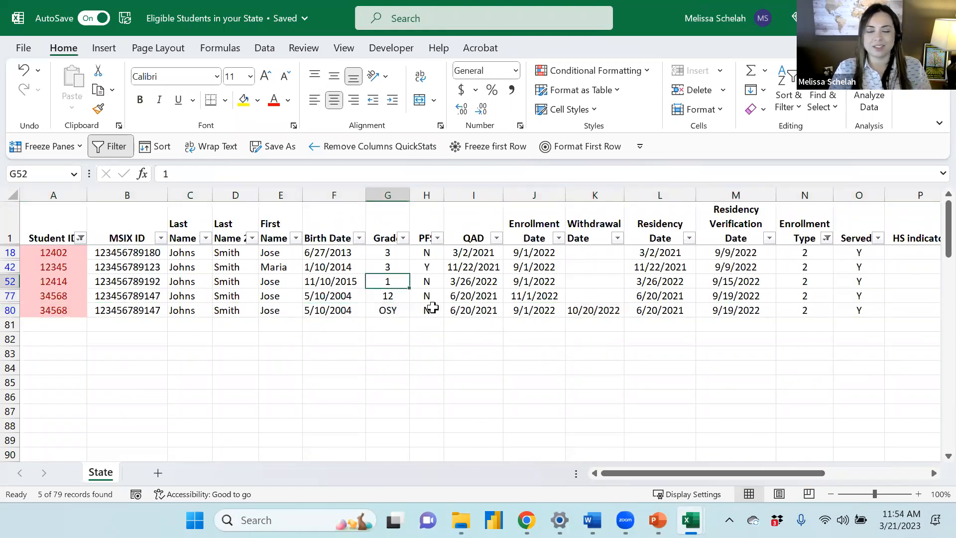
Clear the Enrollment Type filter and delete row 19, the type 3 duplicate of the first student
left_click(828, 239)
left_click(726, 257)
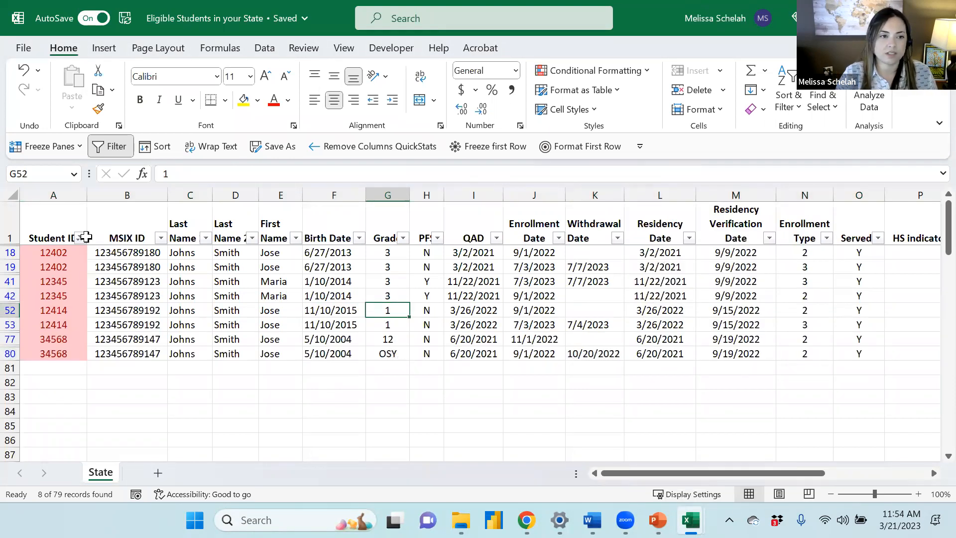
left_click(151, 306)
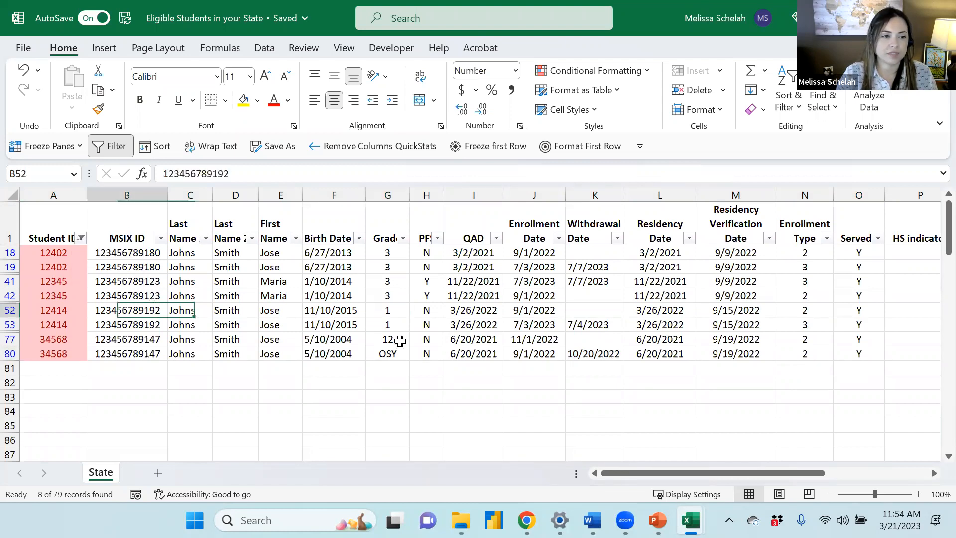
left_click(10, 267)
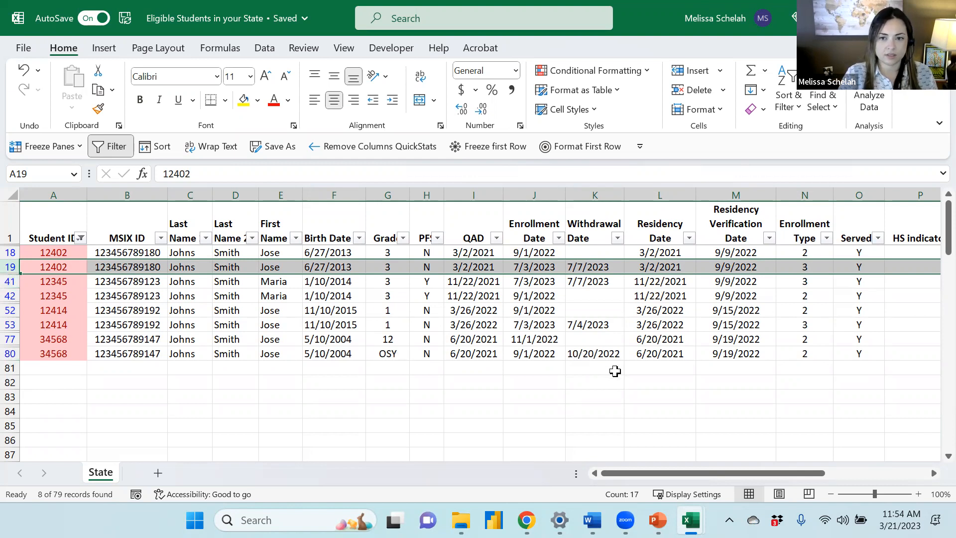
left_click(596, 269)
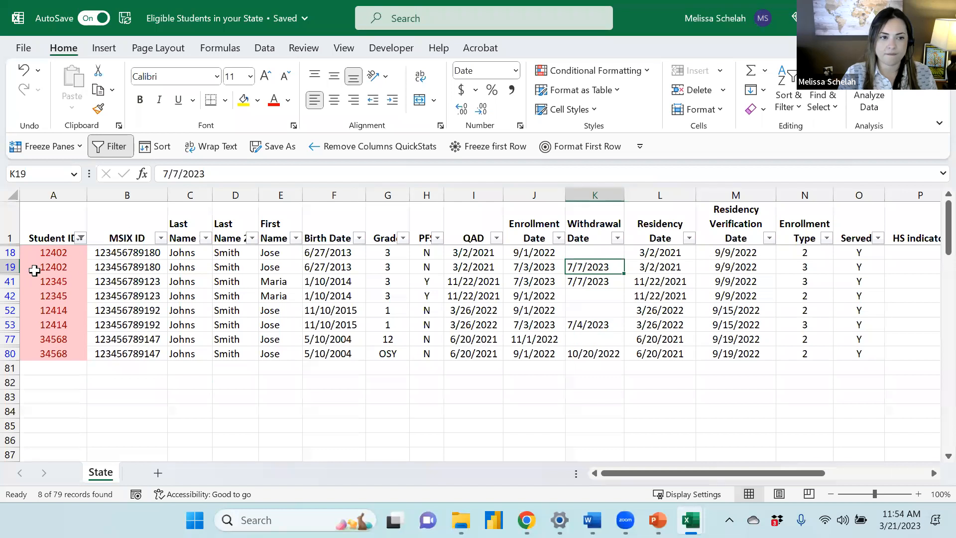
left_click(11, 267)
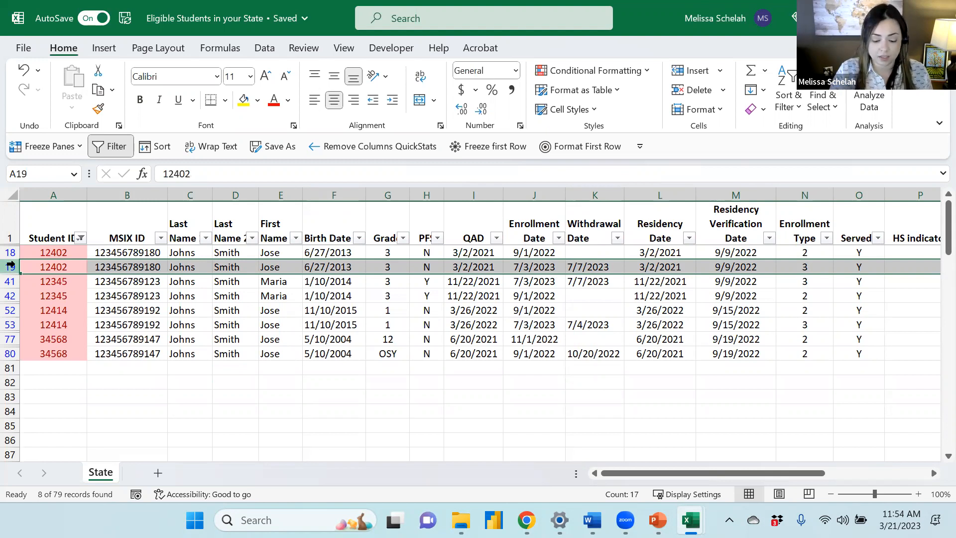
key("ctrl+minus")
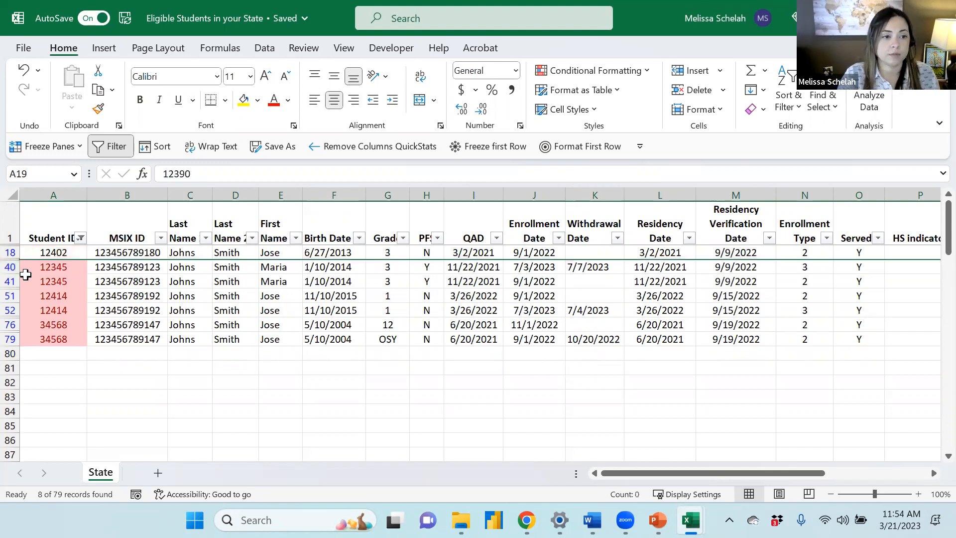
Delete the other redundant duplicate rows, rows 41, 51 and 75 in turn
left_click(8, 281)
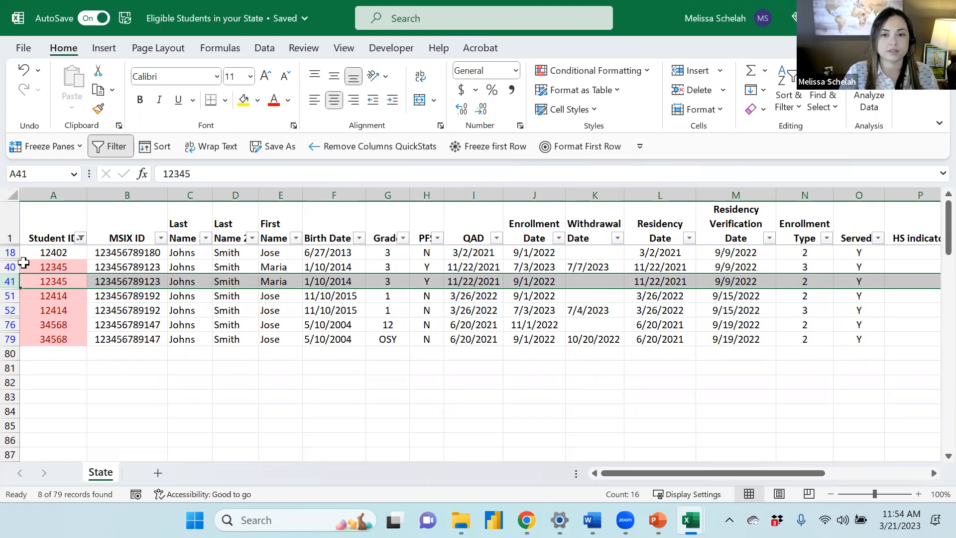
key("ctrl+minus")
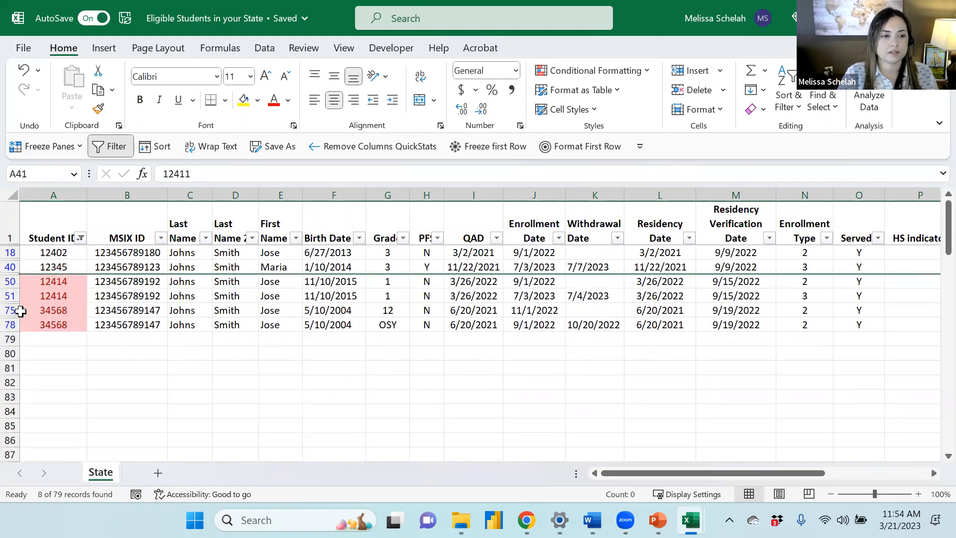
left_click(10, 296)
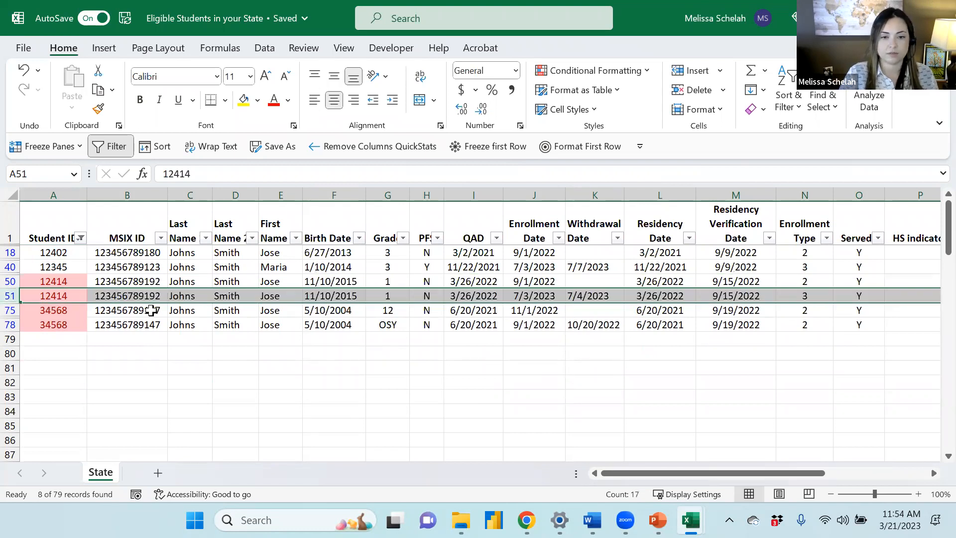
key("ctrl+minus")
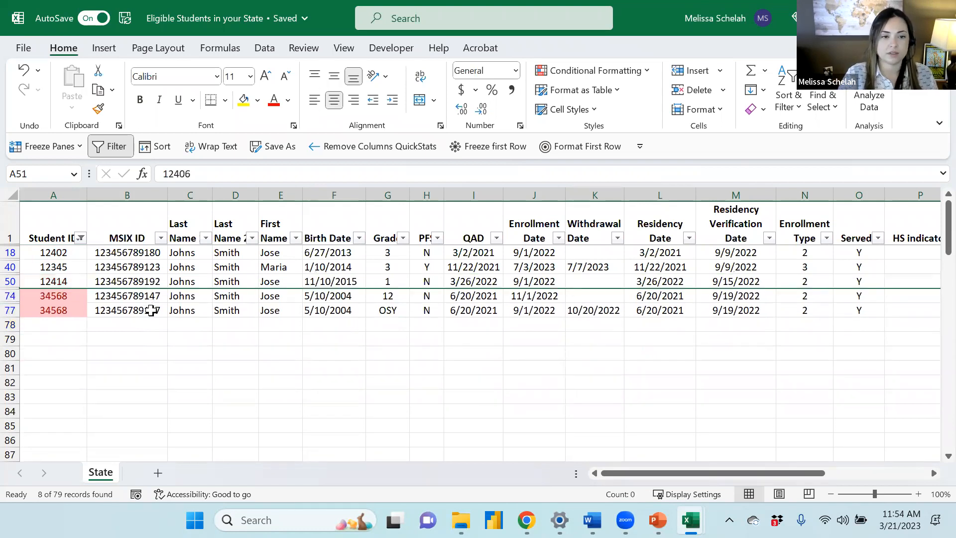
left_click(10, 310)
key("ctrl+minus")
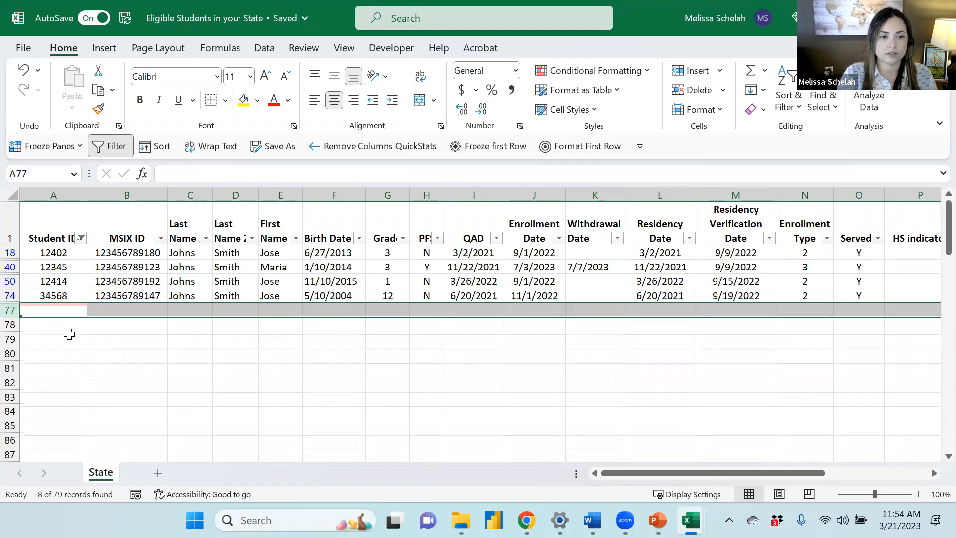
Clear the cell colour filter from the Student ID column to show all records
left_click(69, 334)
left_click(80, 238)
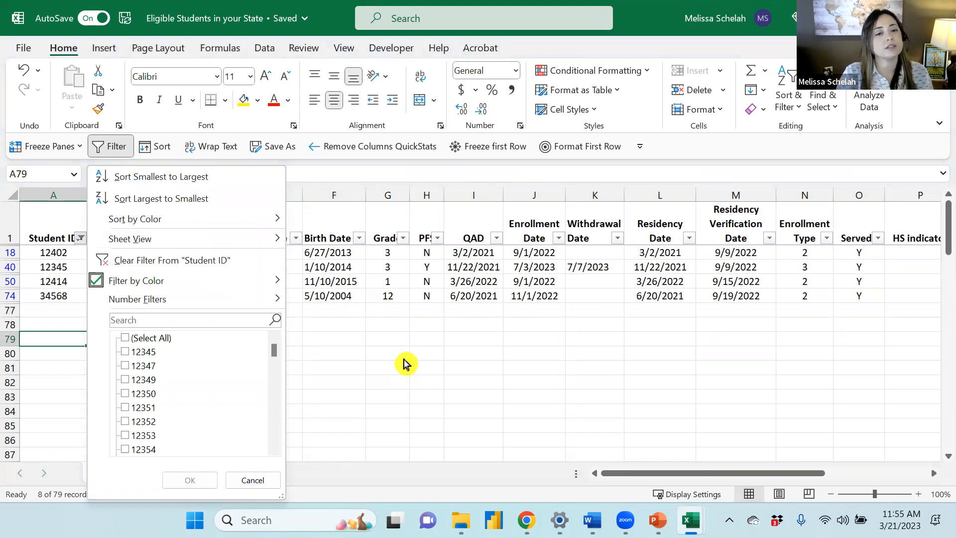
left_click(213, 253)
left_click(681, 325)
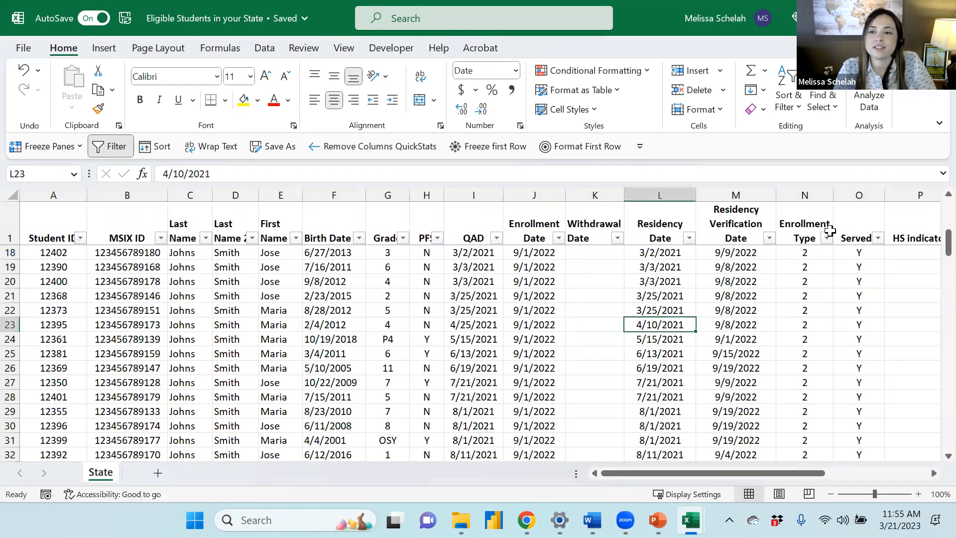
Filter the Enrollment Type column to exclude type 3, keeping type 2 and blanks
left_click(829, 229)
left_click(827, 238)
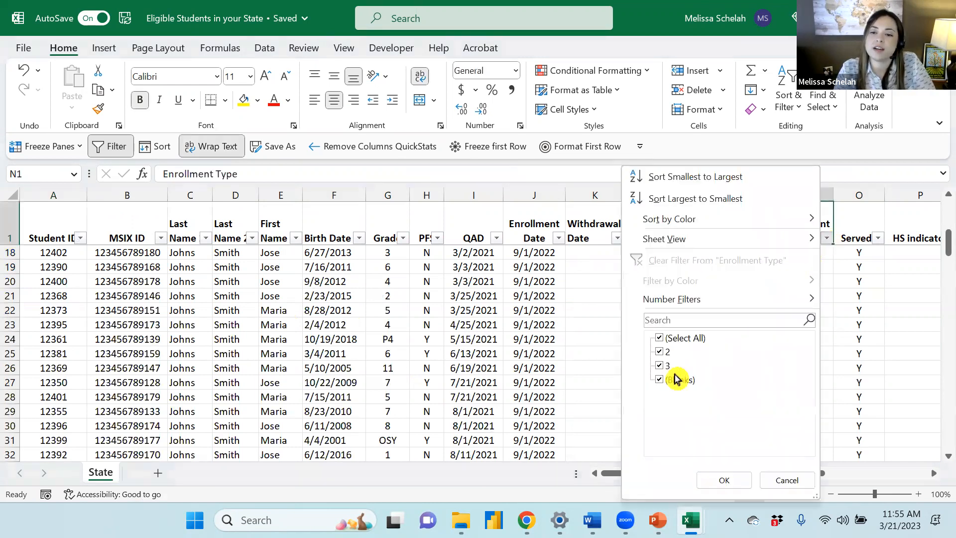
left_click(660, 366)
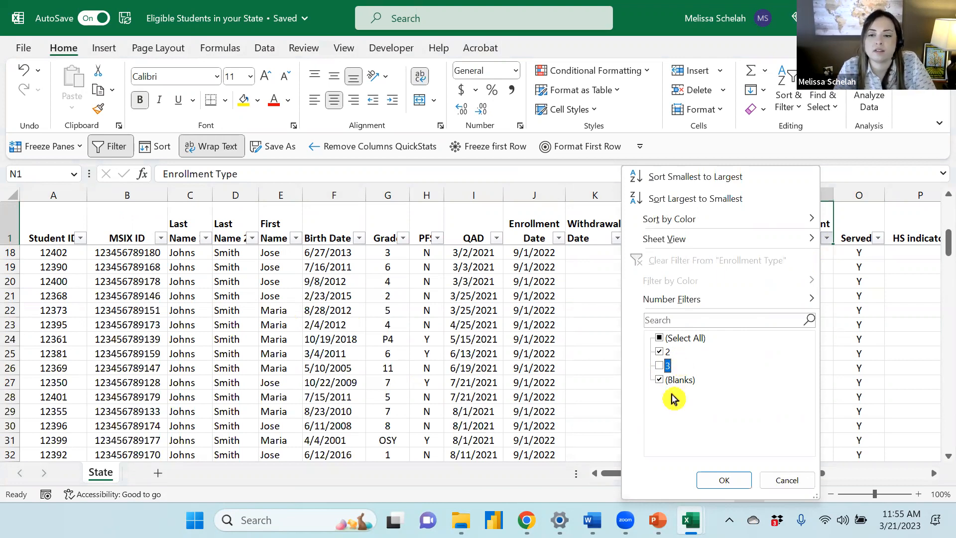
left_click(727, 479)
scroll(690, 431, "up", 3)
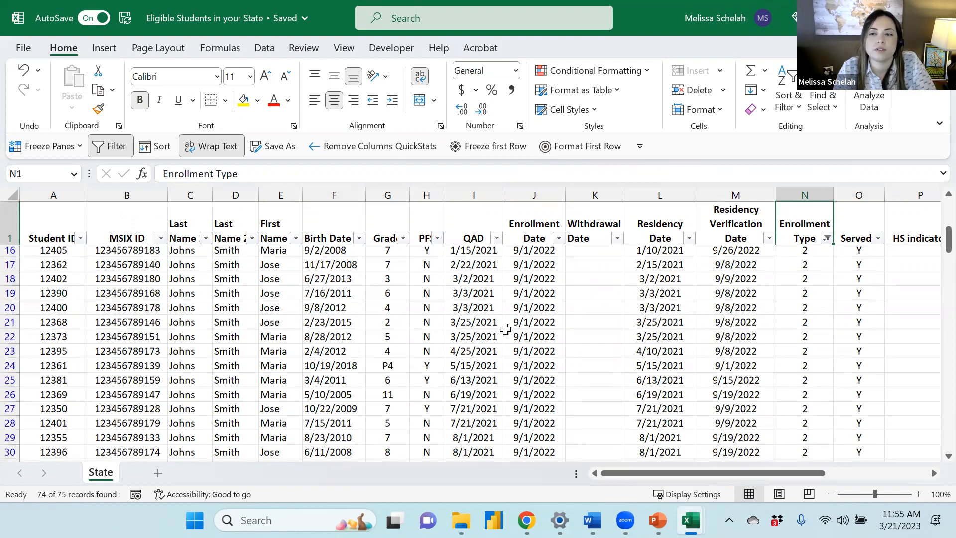
Snap the State eligible-students workbook window side by side with the MSIX workbook
left_click(95, 281)
left_click(70, 200)
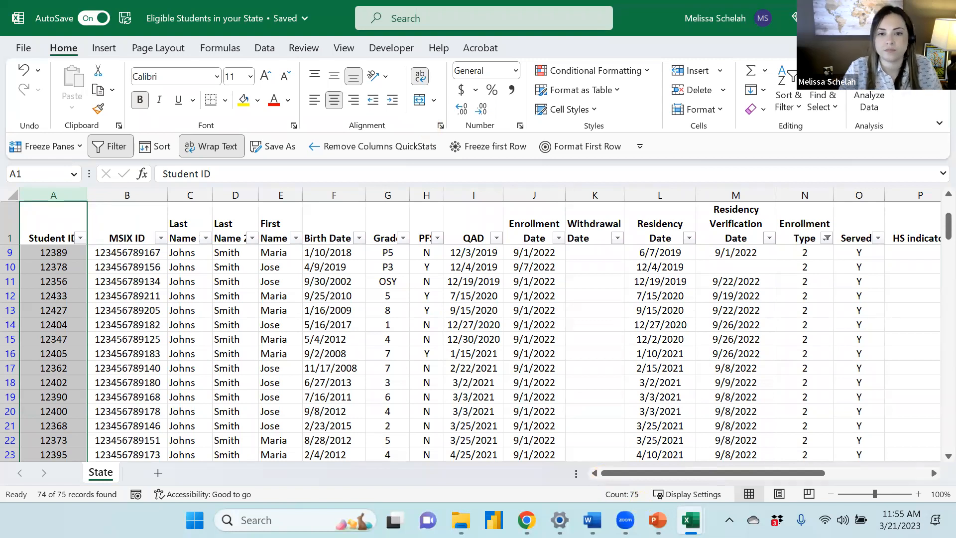
left_click(898, 18)
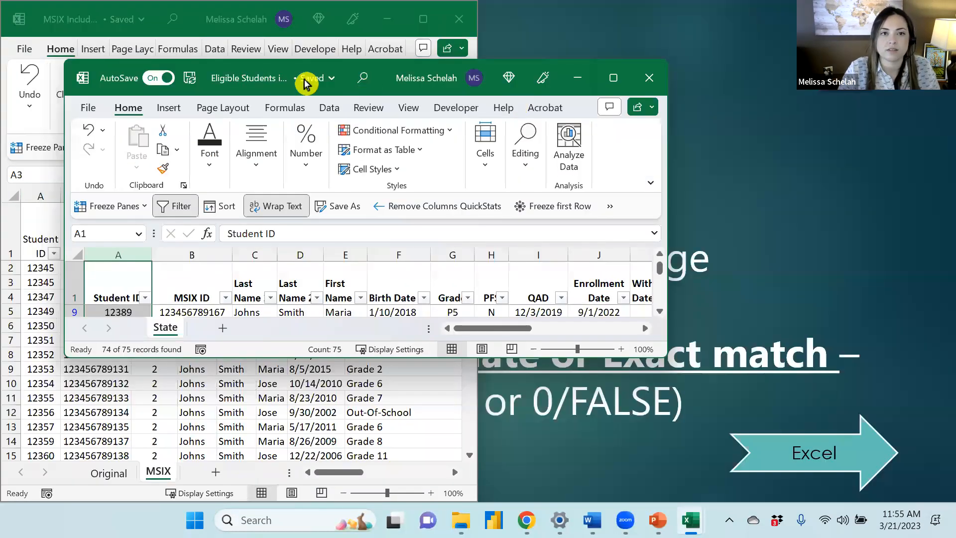
left_click_drag(304, 82, 562, 12)
key("super+Right")
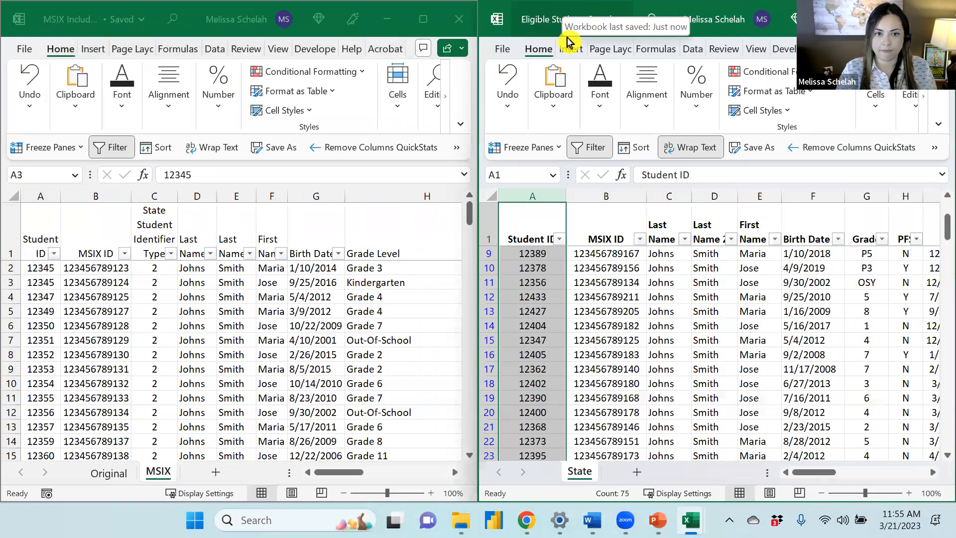
Turn off the filter on the State sheet and maximize its window again
left_click(41, 196)
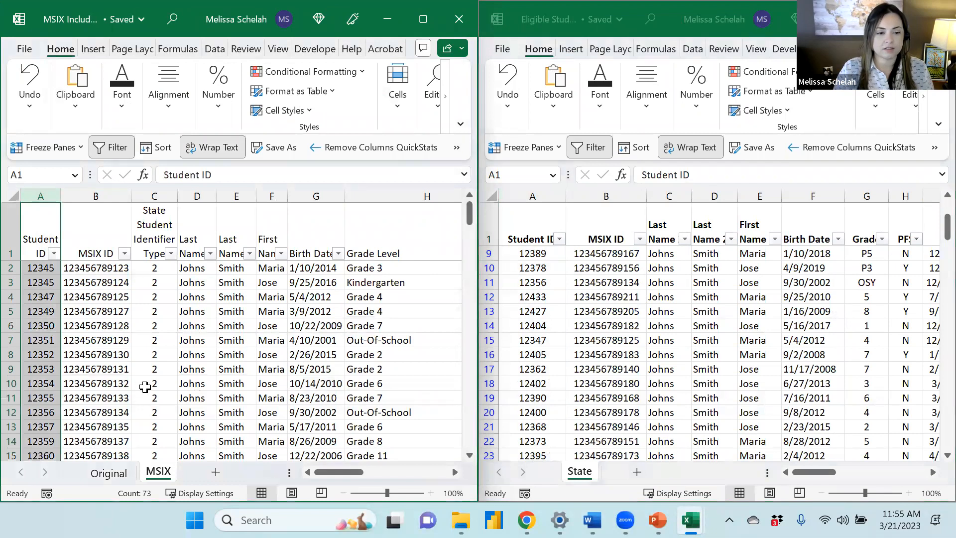
left_click(702, 335)
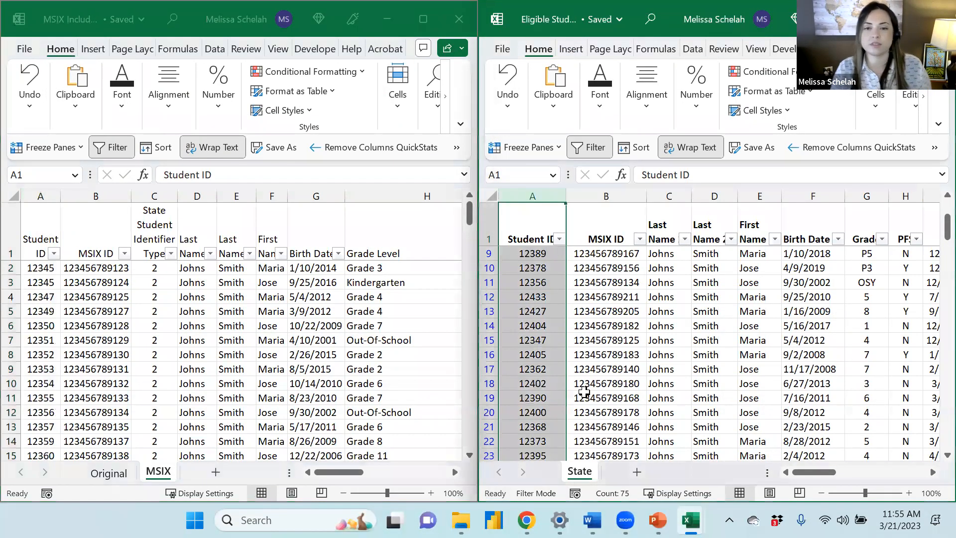
left_click(641, 353)
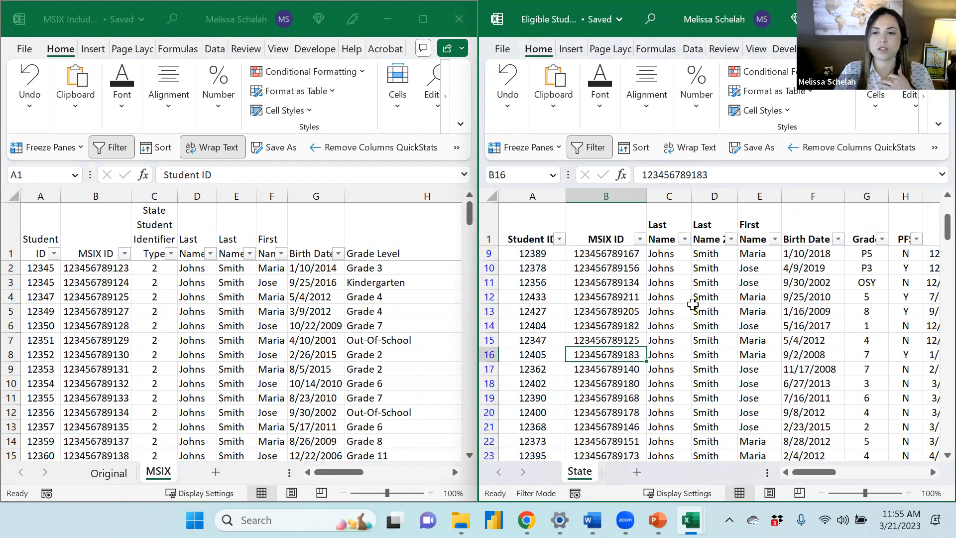
left_click(730, 327)
left_click(589, 147)
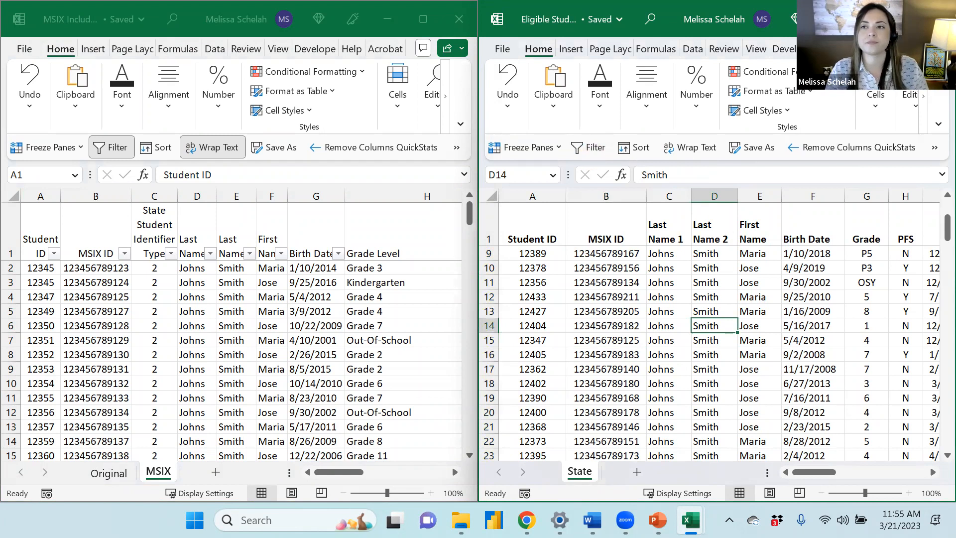
key("super+Up")
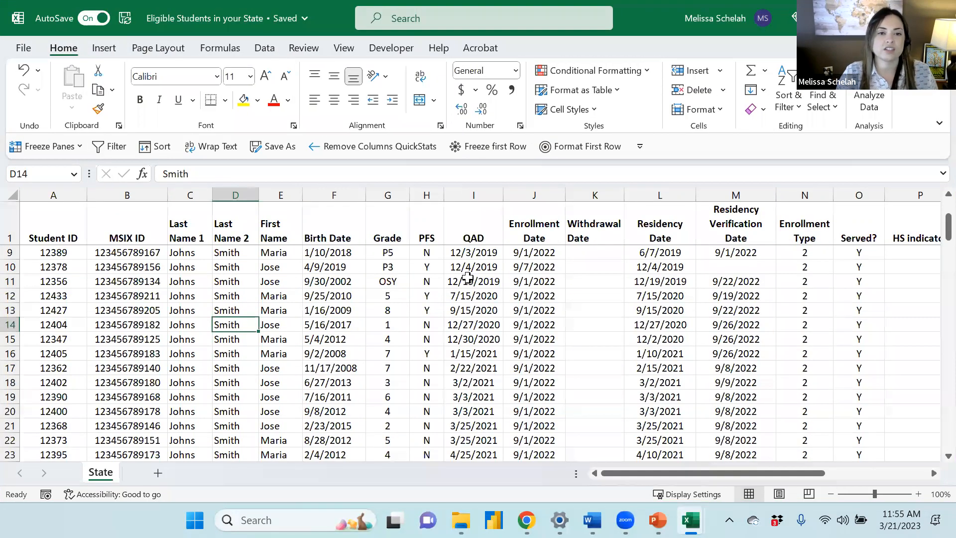
Insert a new column before Grade and title it Age
left_click(387, 196)
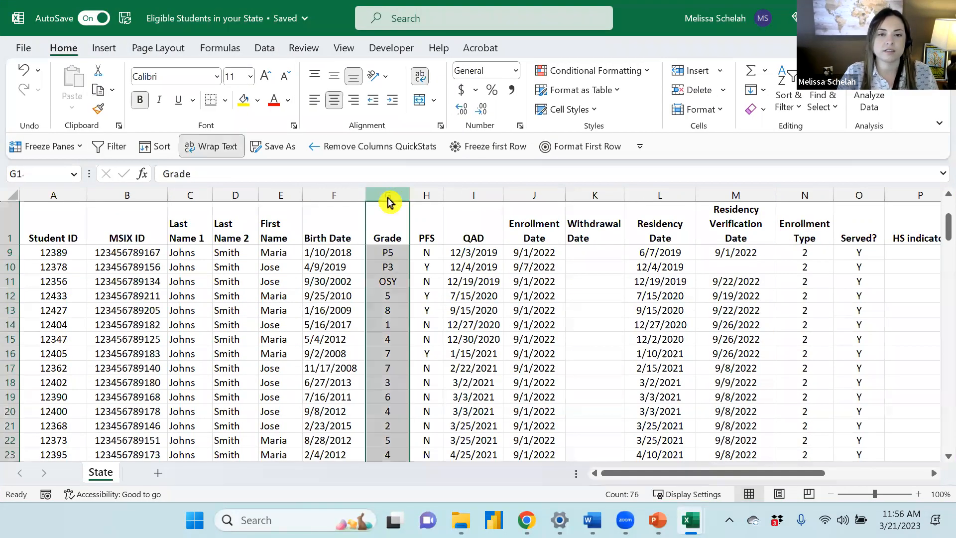
right_click(389, 342)
left_click(434, 330)
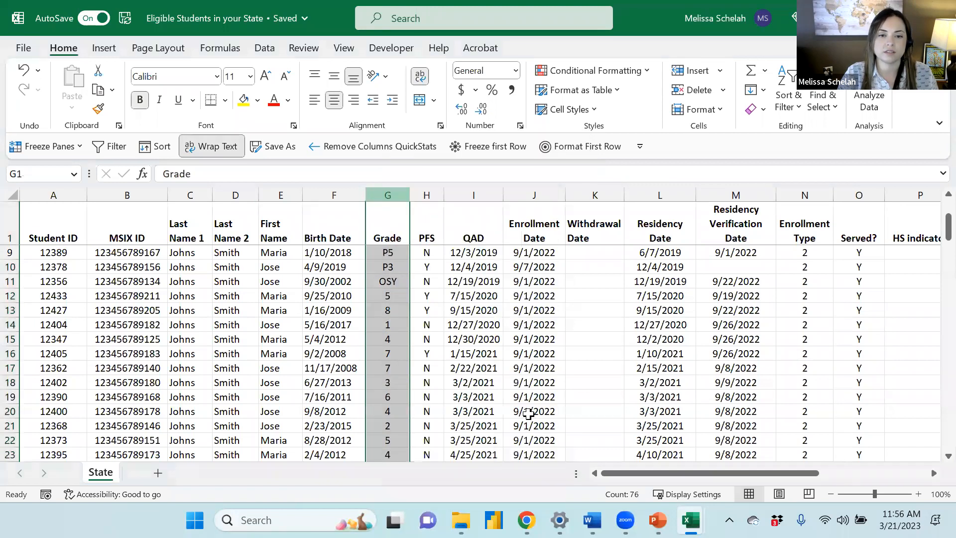
left_click(403, 223)
type("Age")
key("Return")
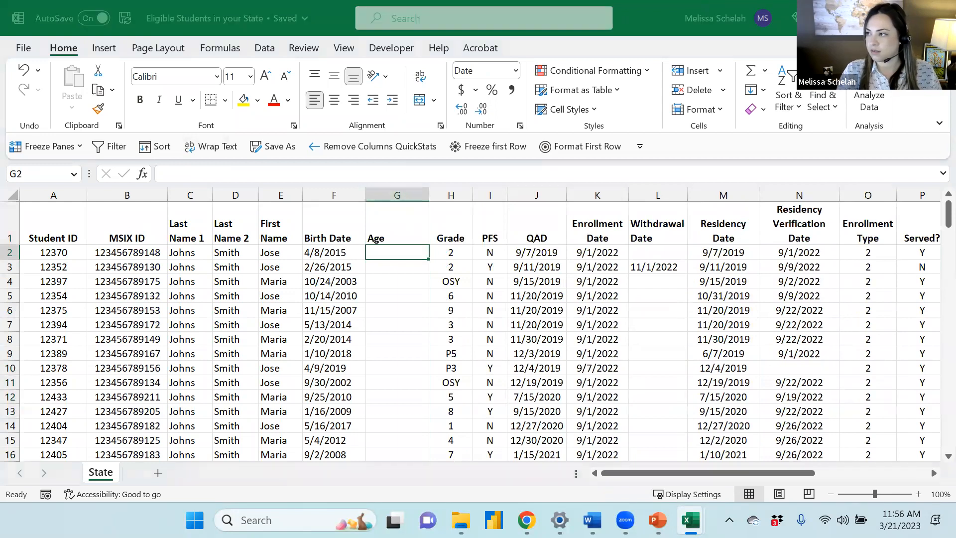
key("alt+Tab")
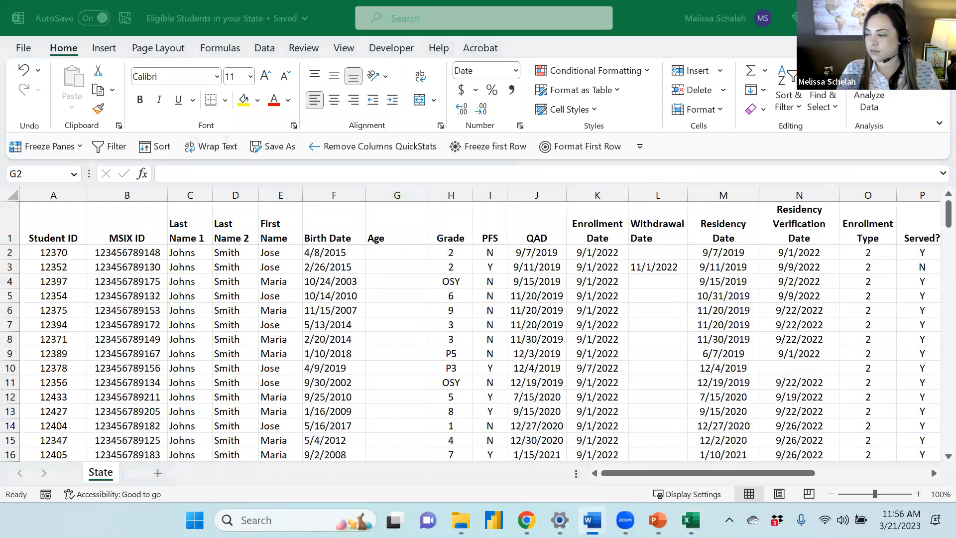
key("alt+Tab")
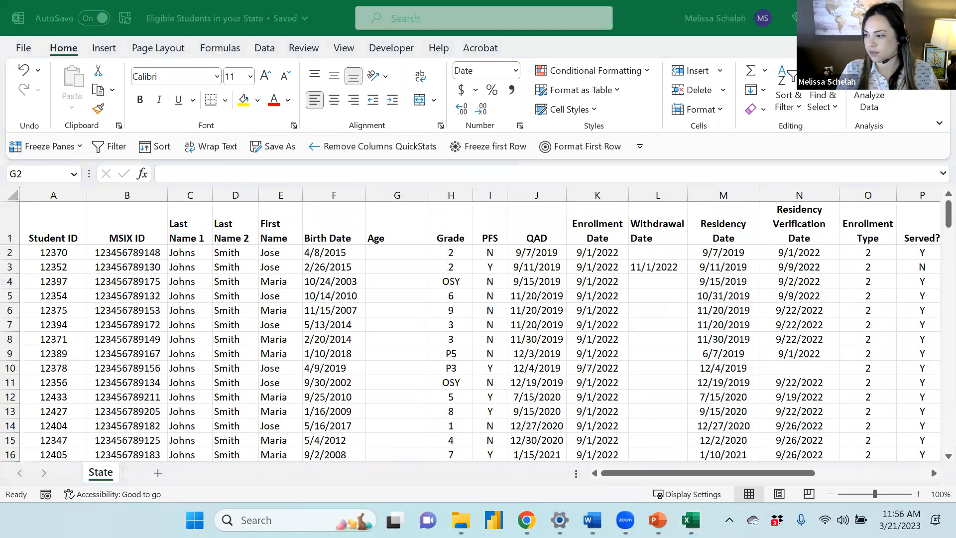
key("alt+Tab")
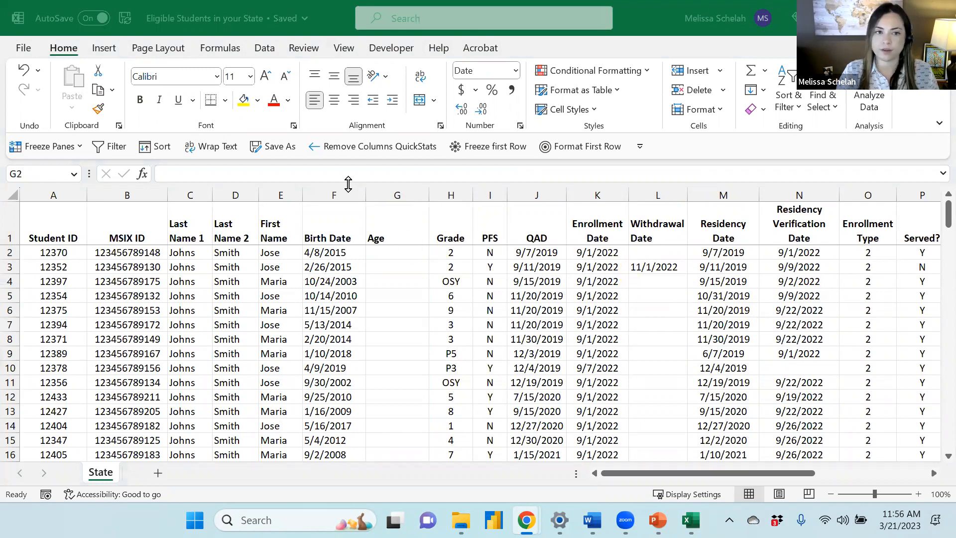
Enter the formula =DATEDIF(F2,TODAY(),"Y") in the first Age cell to calculate age from Birth Date
left_click(408, 252)
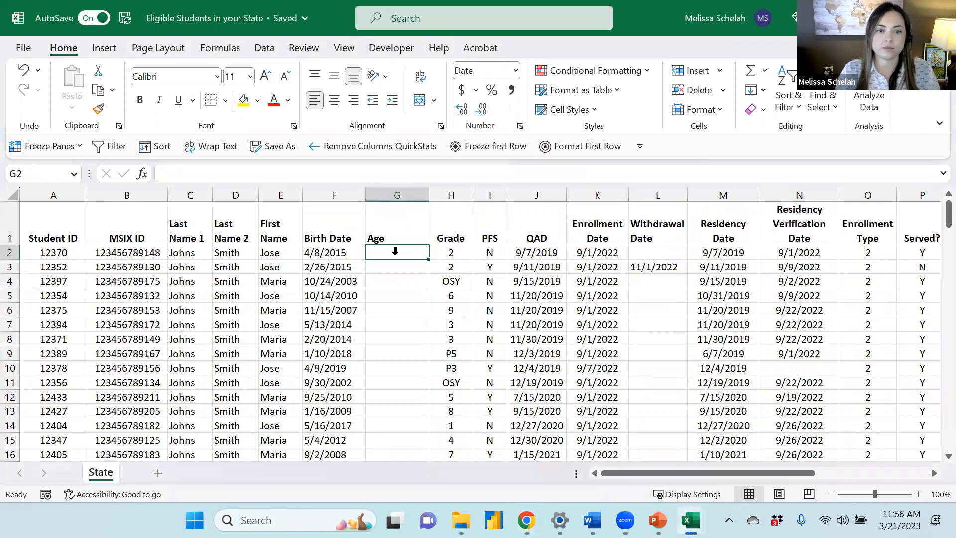
left_click(347, 175)
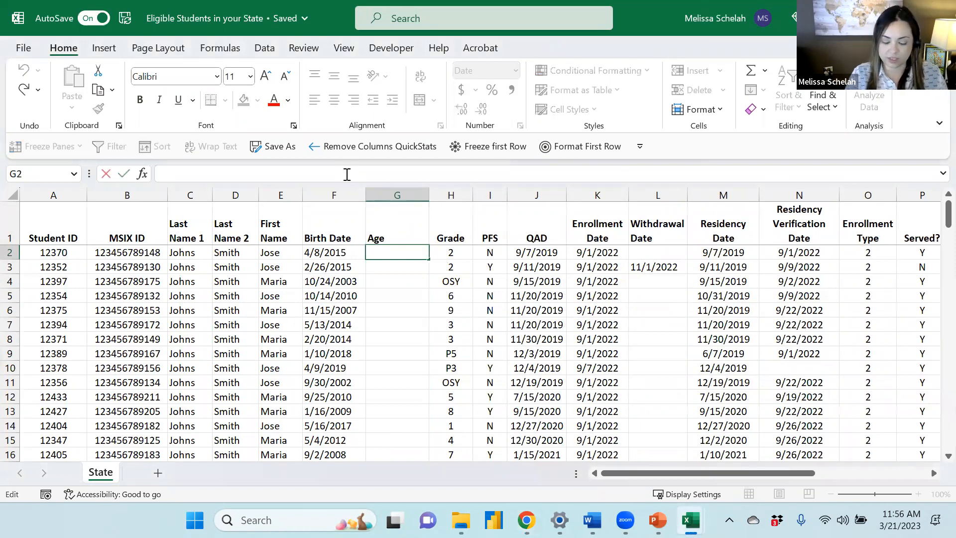
type("=")
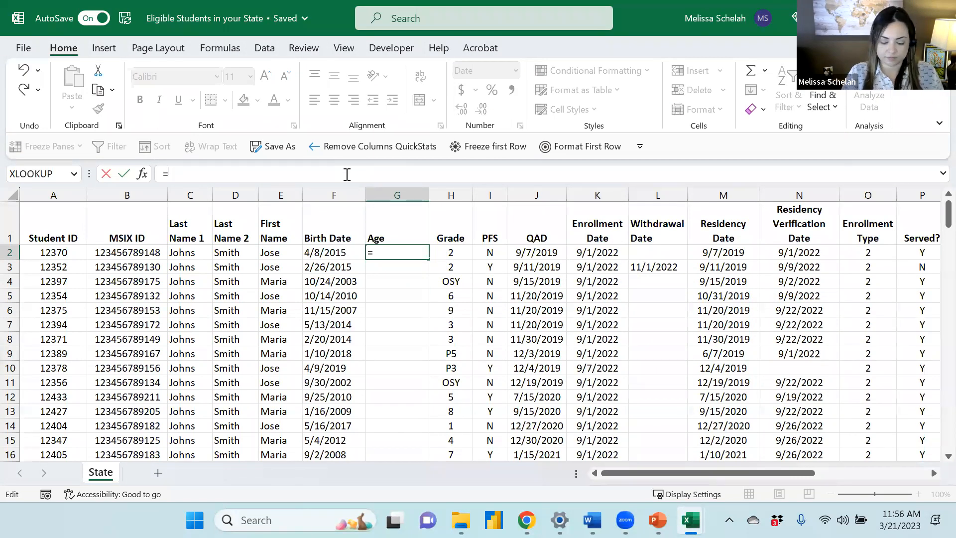
type("DATED")
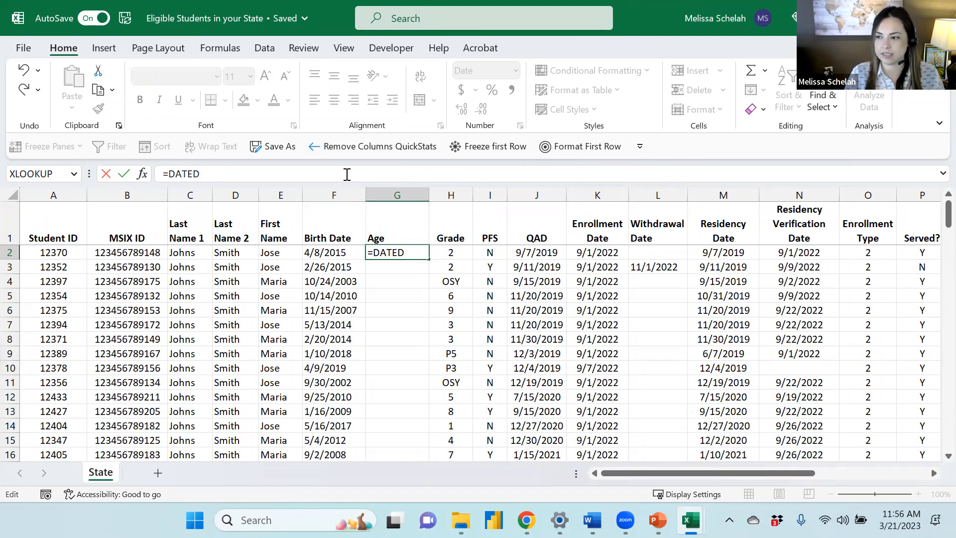
type("IF")
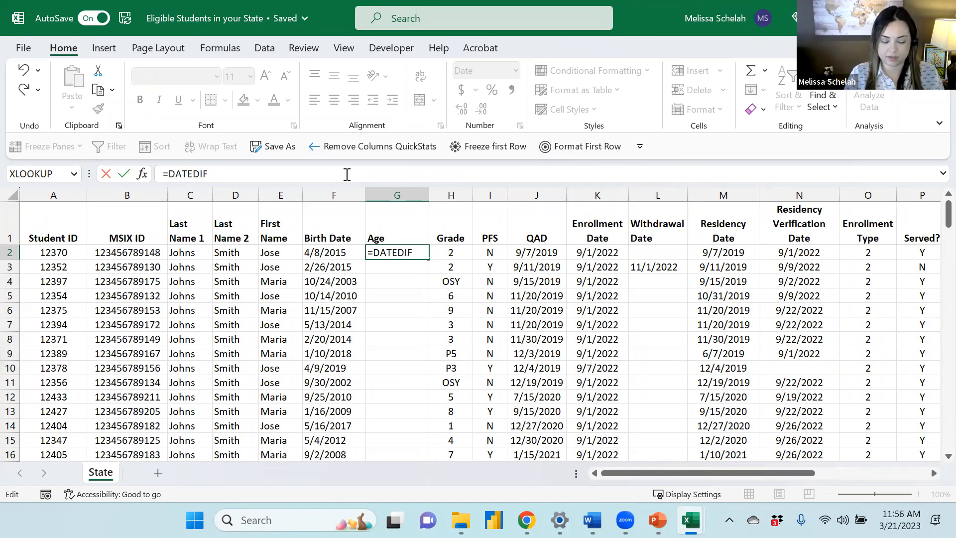
type("(")
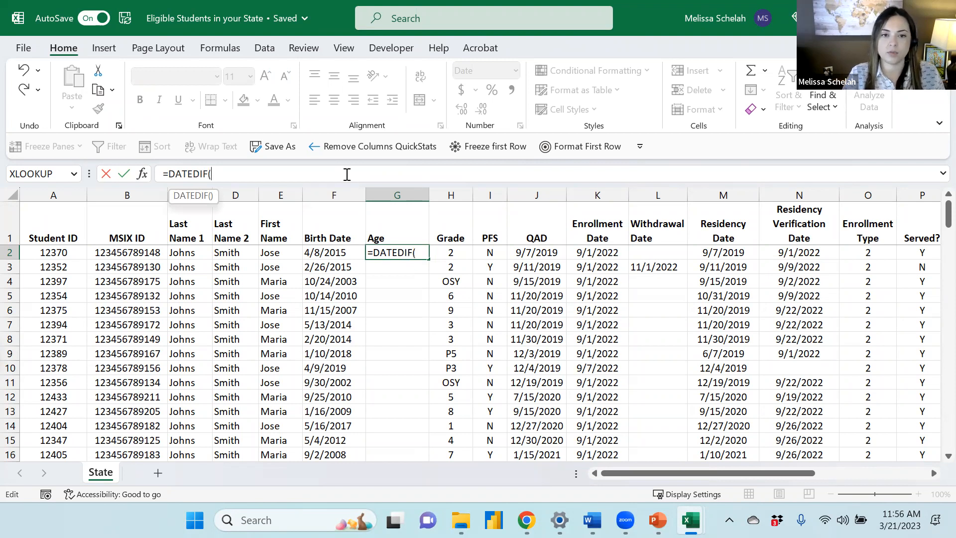
left_click(330, 251)
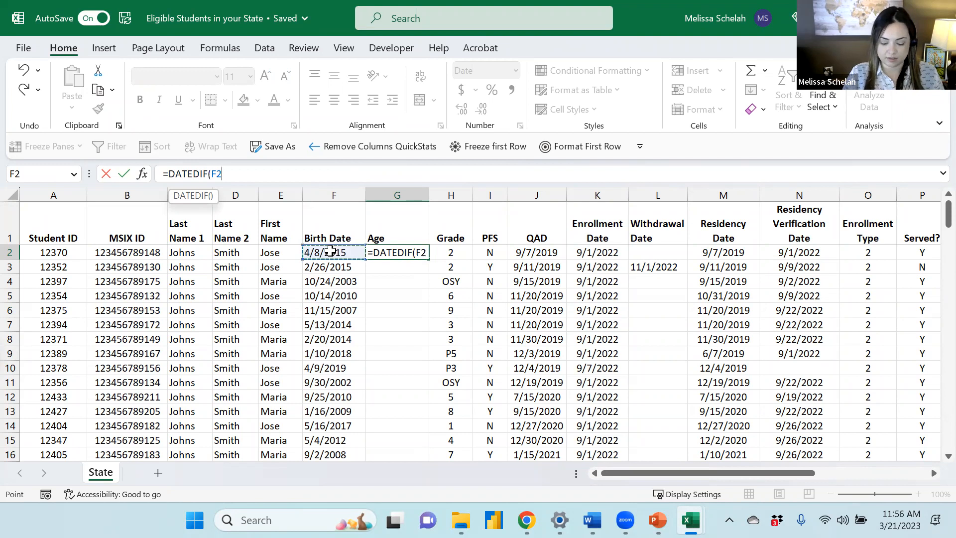
type(",")
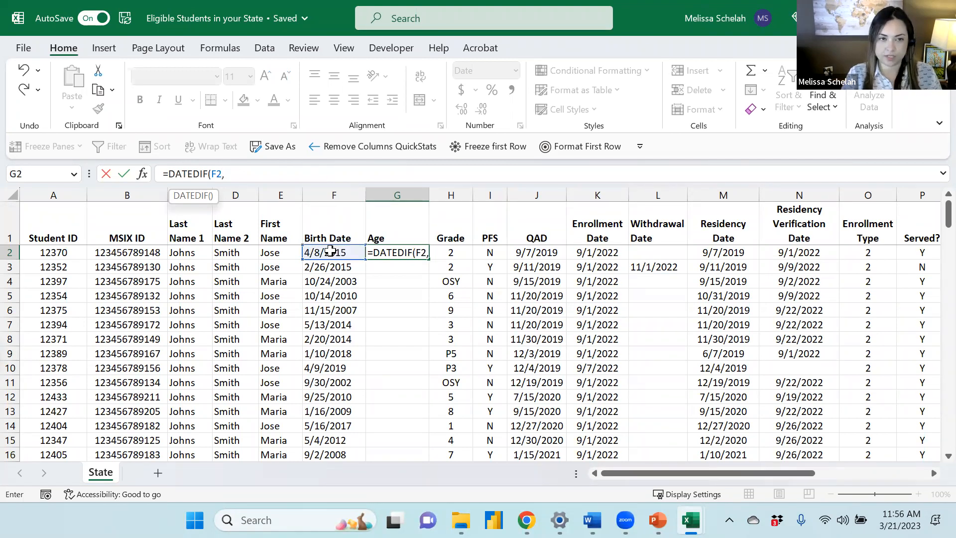
type("TODAY")
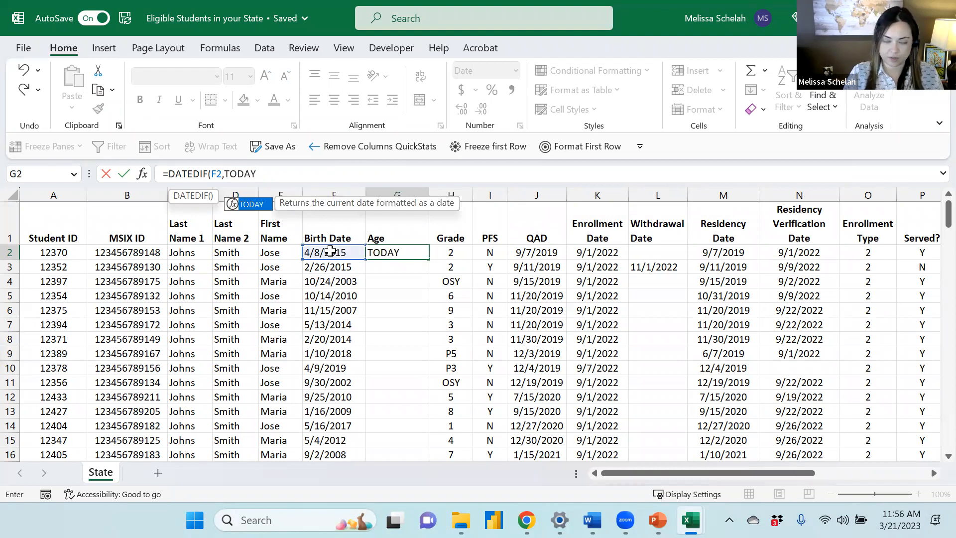
type("(")
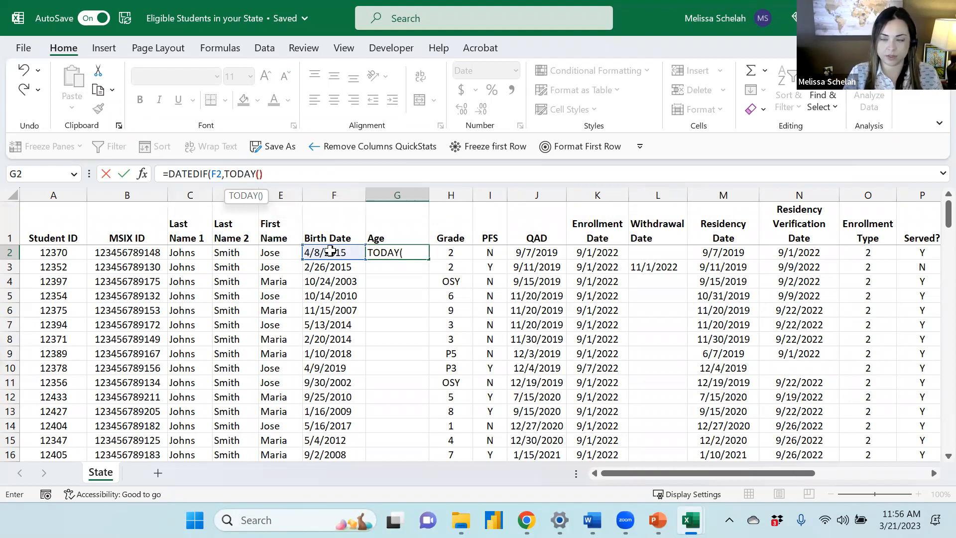
type("),\"Y")
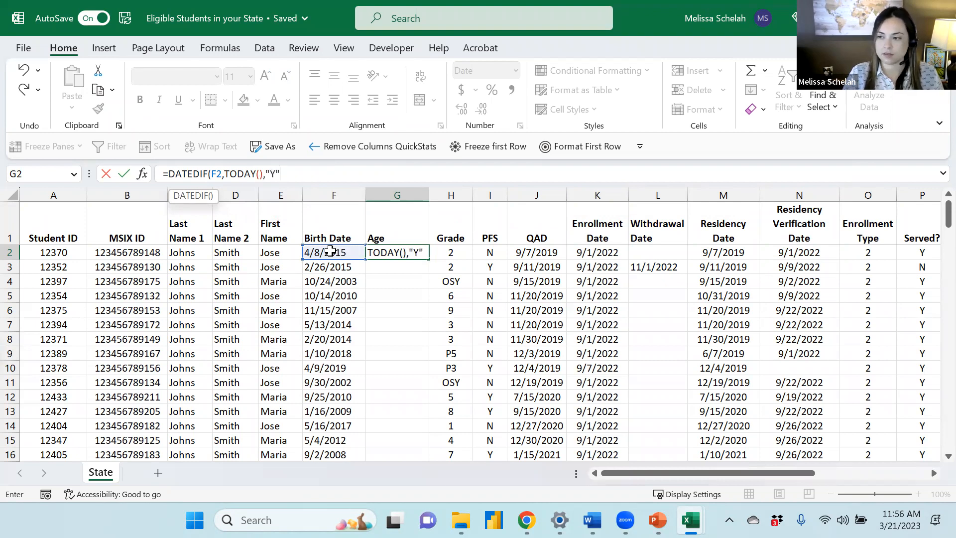
type("\")")
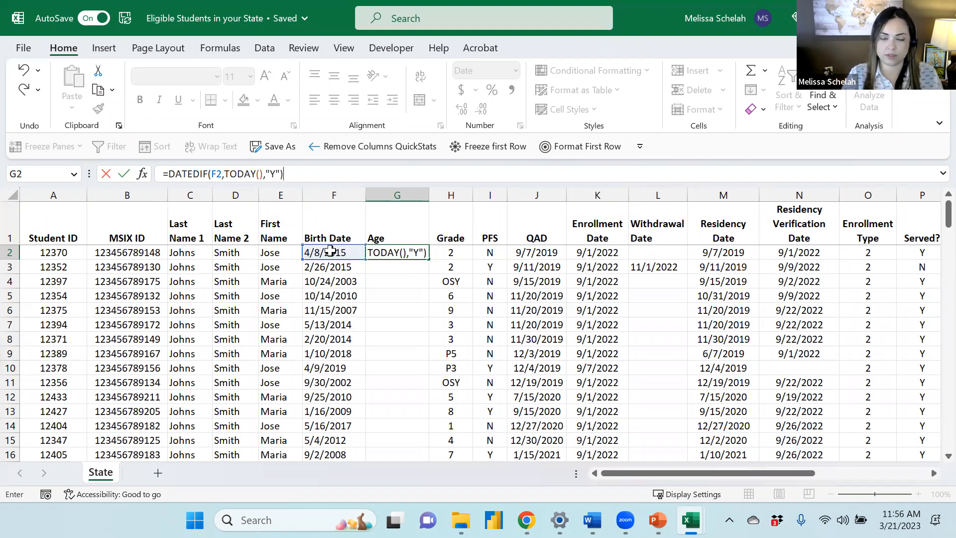
key("Return")
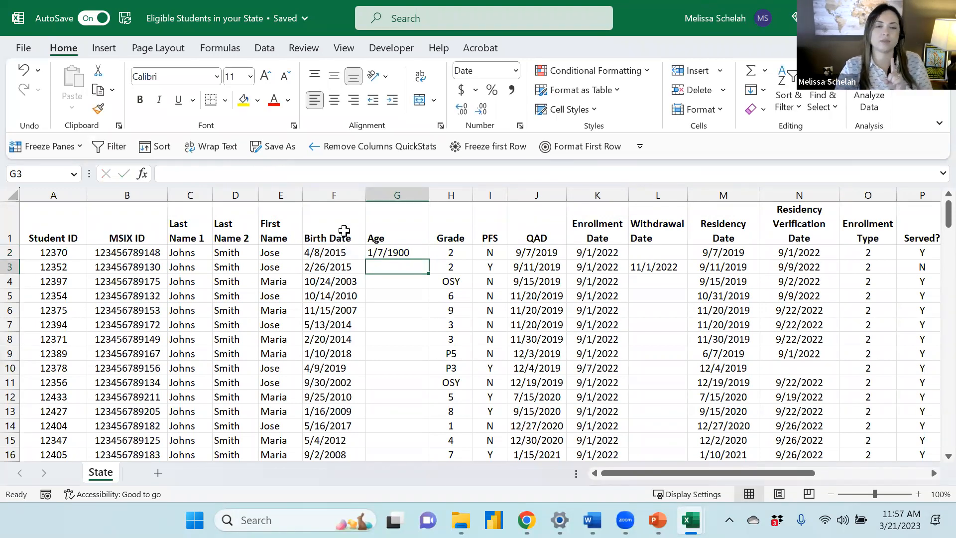
Set the Age column's number format to General
left_click(408, 190)
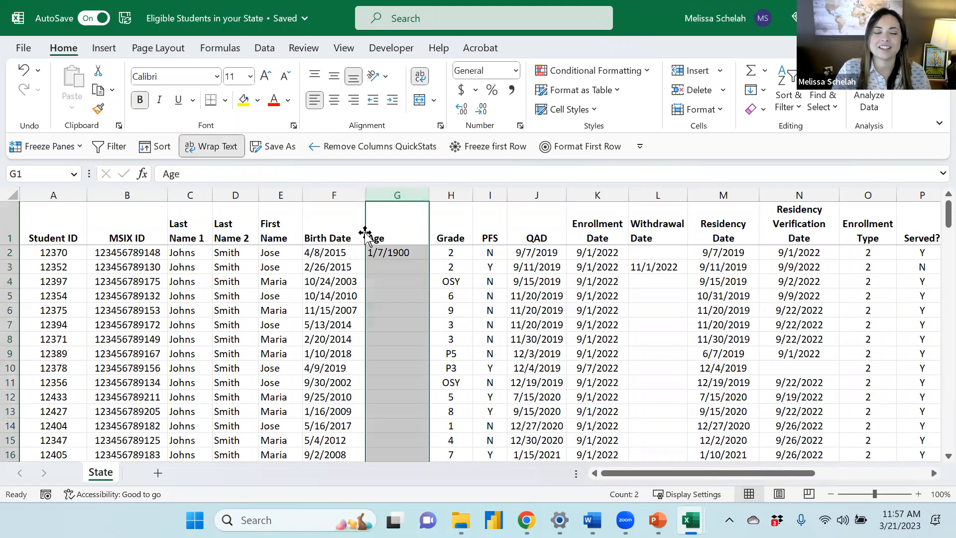
left_click(514, 76)
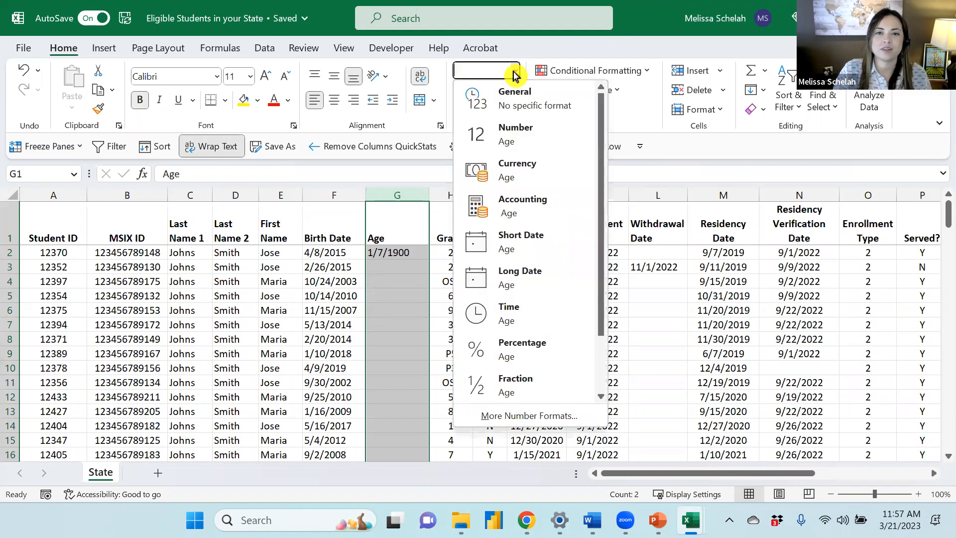
left_click(515, 100)
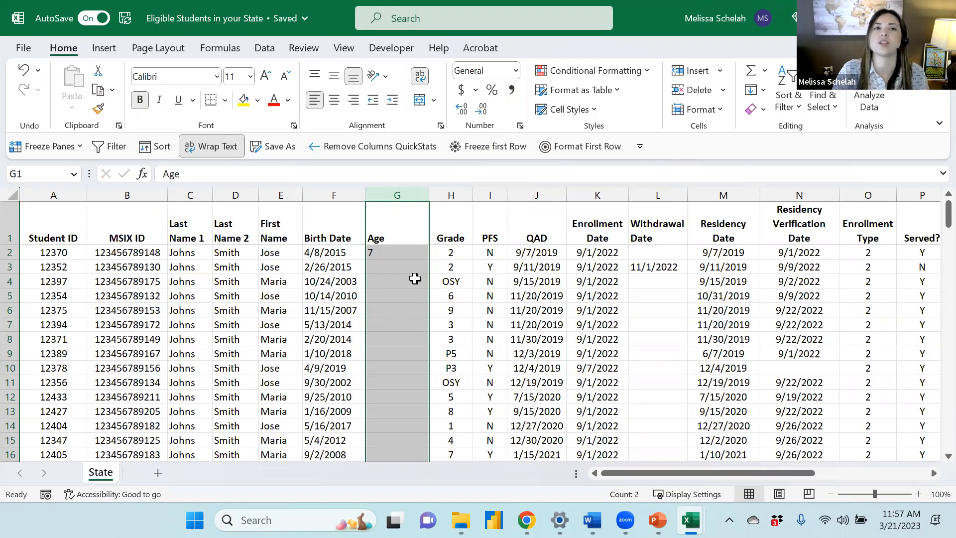
Narrow the Age column and fill the age formula down to all student rows
left_click(390, 251)
left_click_drag(428, 195, 404, 200)
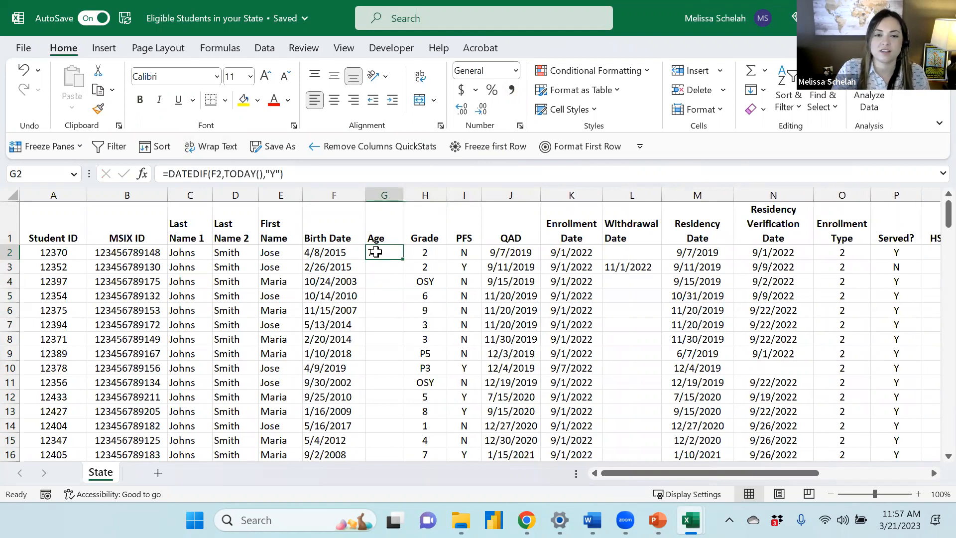
left_click_drag(402, 257, 401, 258)
double_click(401, 258)
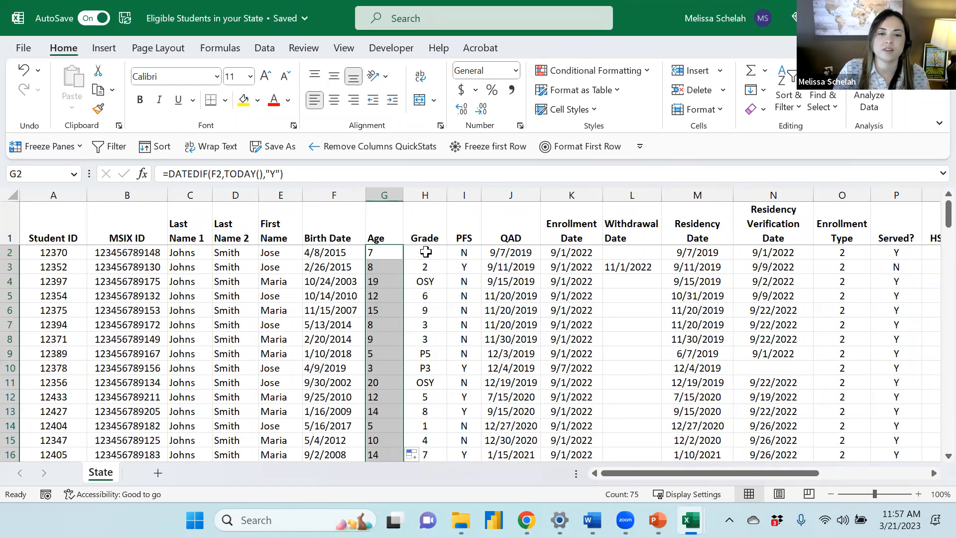
Examine the calculated ages against the Grade values for several students
left_click(425, 252)
key("ctrl+shift+Down")
left_click(425, 252)
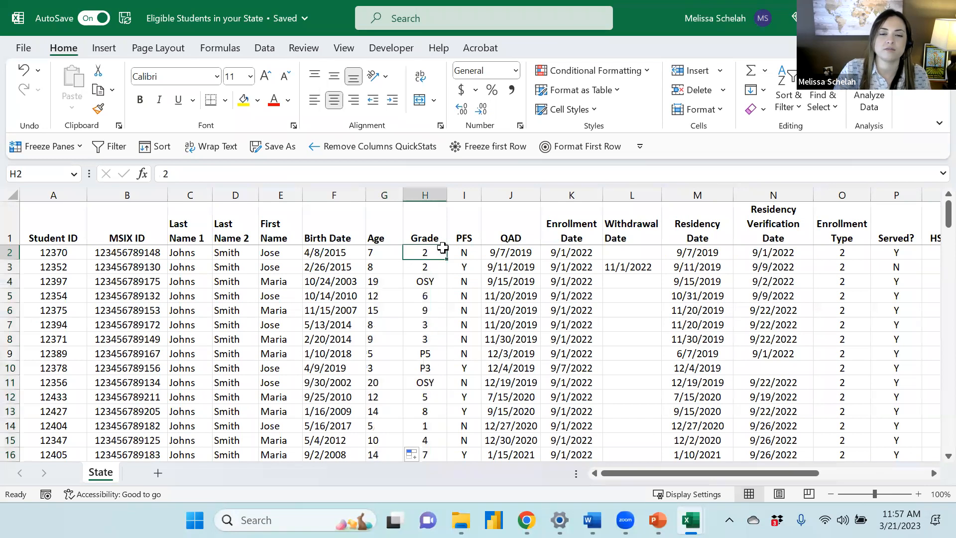
left_click(394, 254)
left_click(425, 252)
left_click(386, 252)
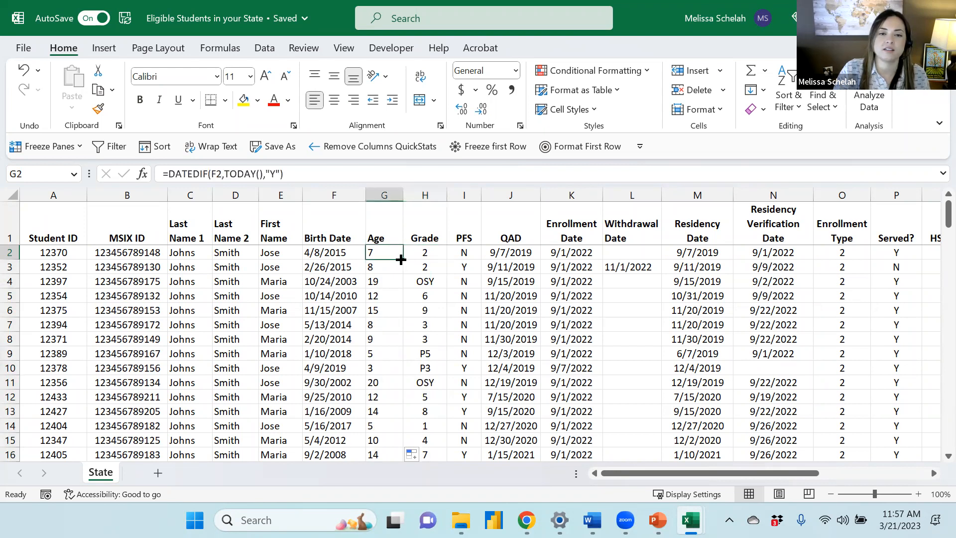
left_click(393, 282)
left_click(369, 368)
left_click(378, 411)
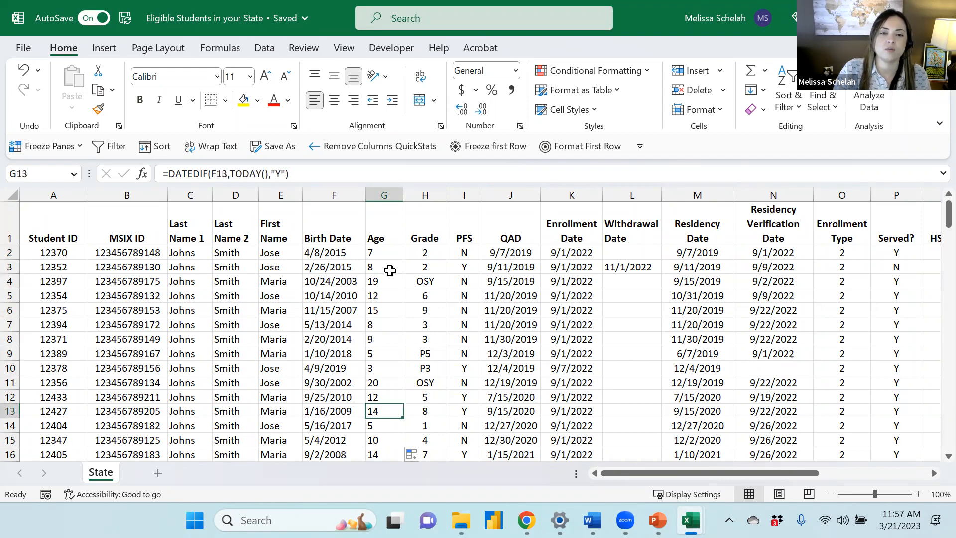
Center-align the contents of the Age column
left_click(387, 262)
left_click(384, 249)
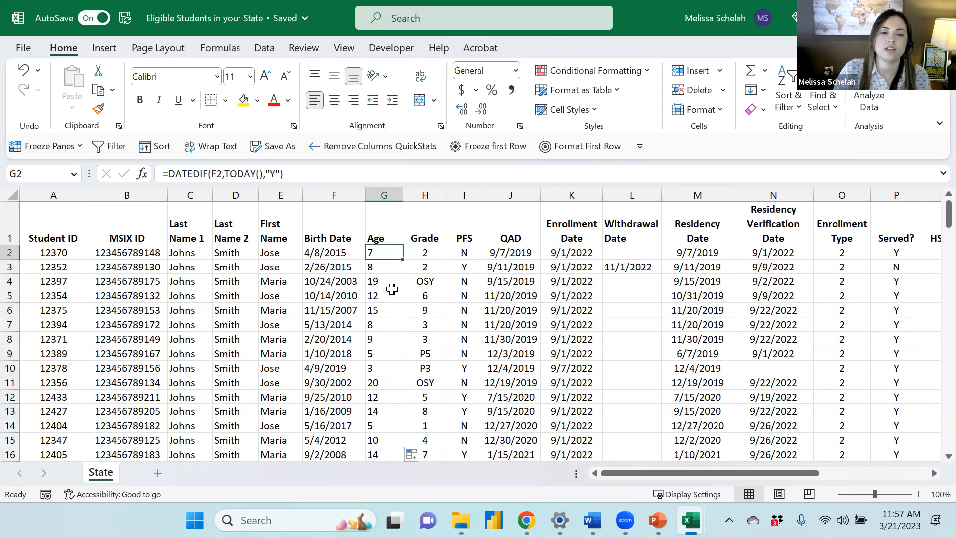
left_click(384, 195)
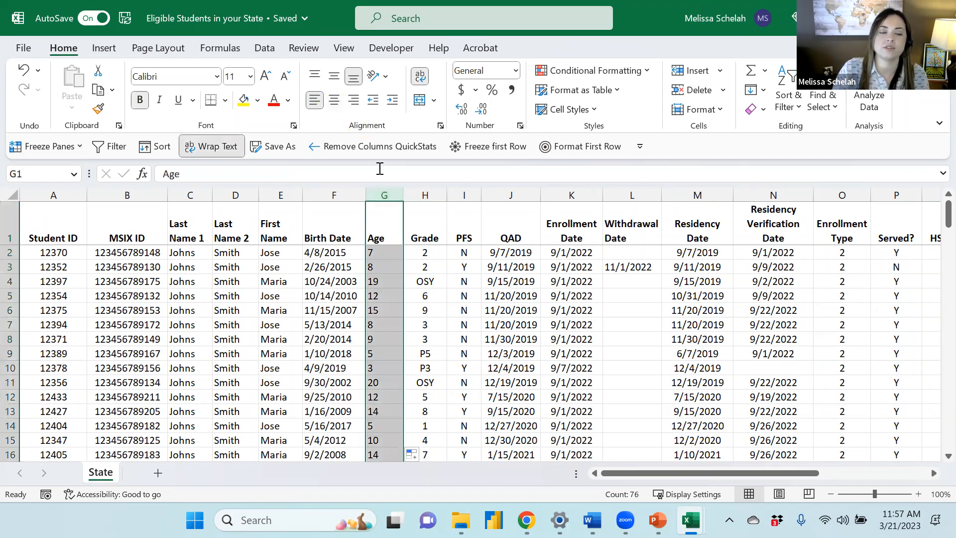
left_click(334, 100)
left_click(454, 269)
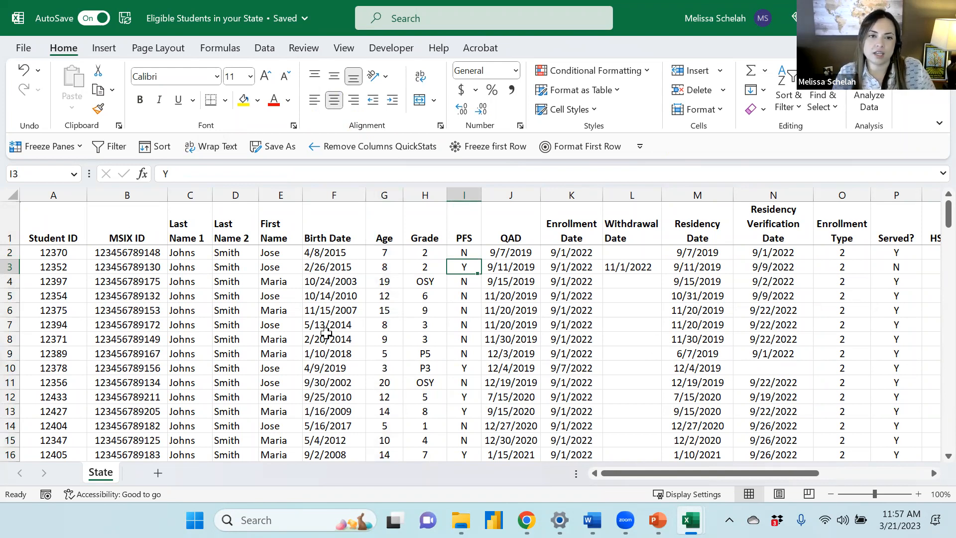
Insert a new column before MSIX ID and title it Formula
left_click(72, 216)
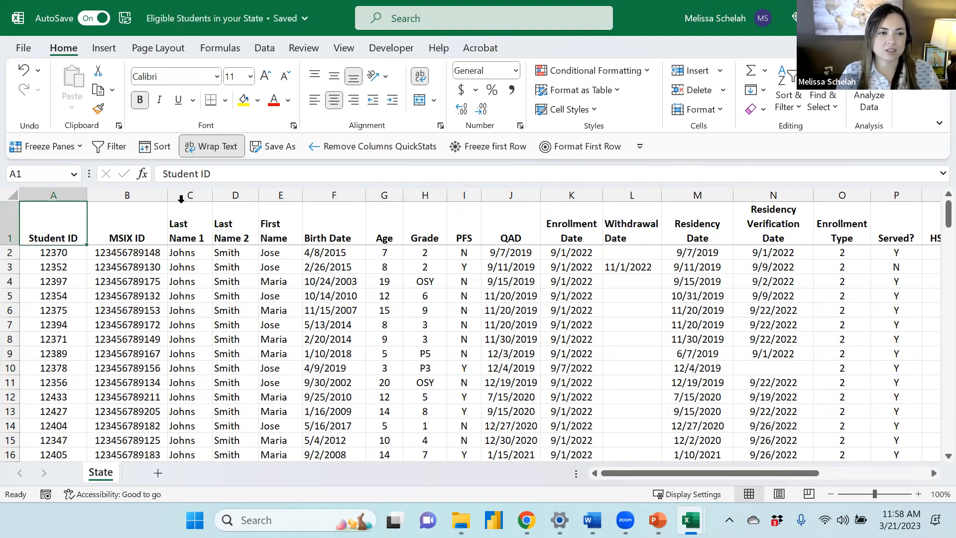
left_click(125, 194)
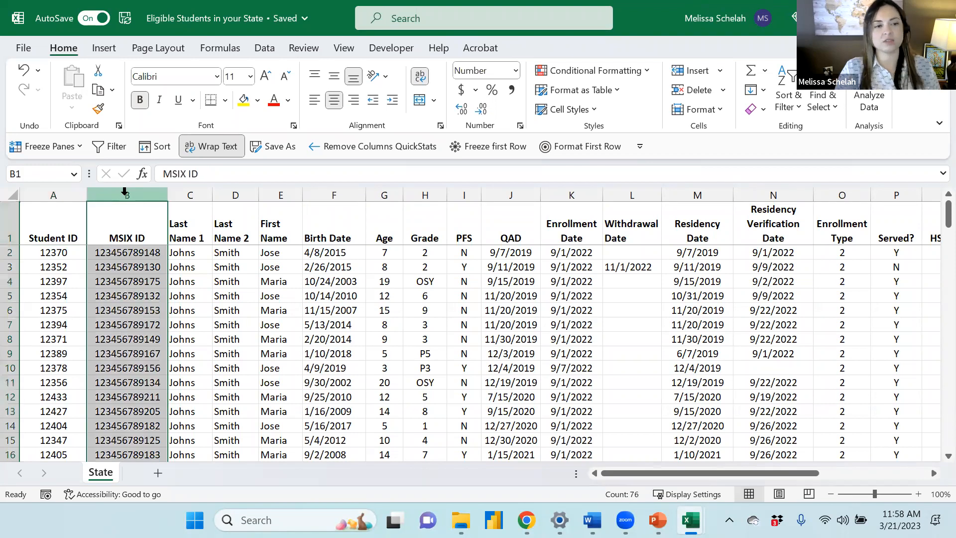
right_click(127, 196)
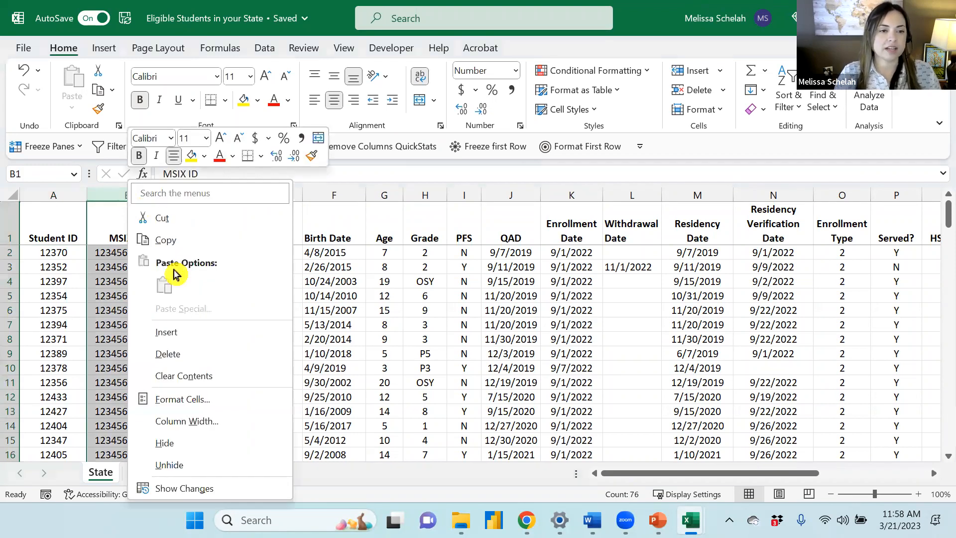
left_click(171, 329)
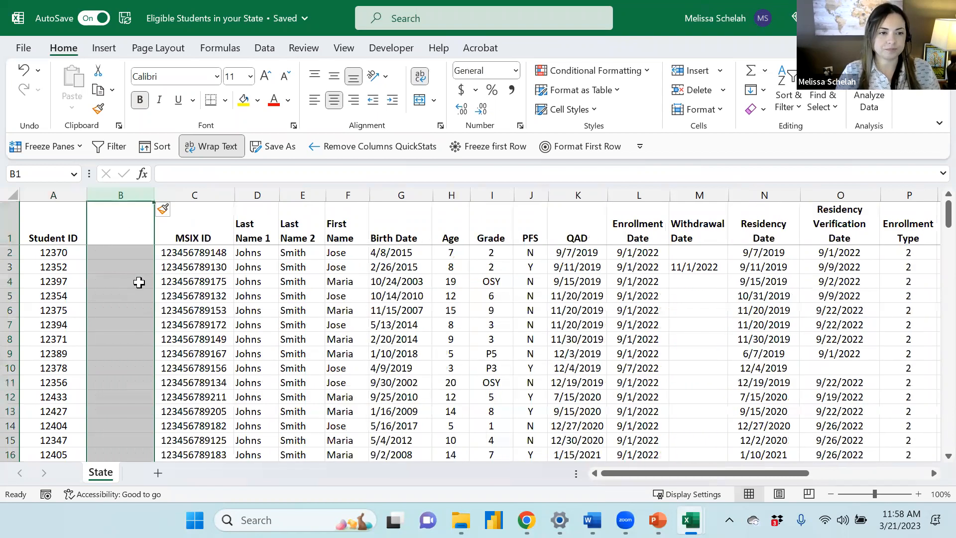
type("Formula")
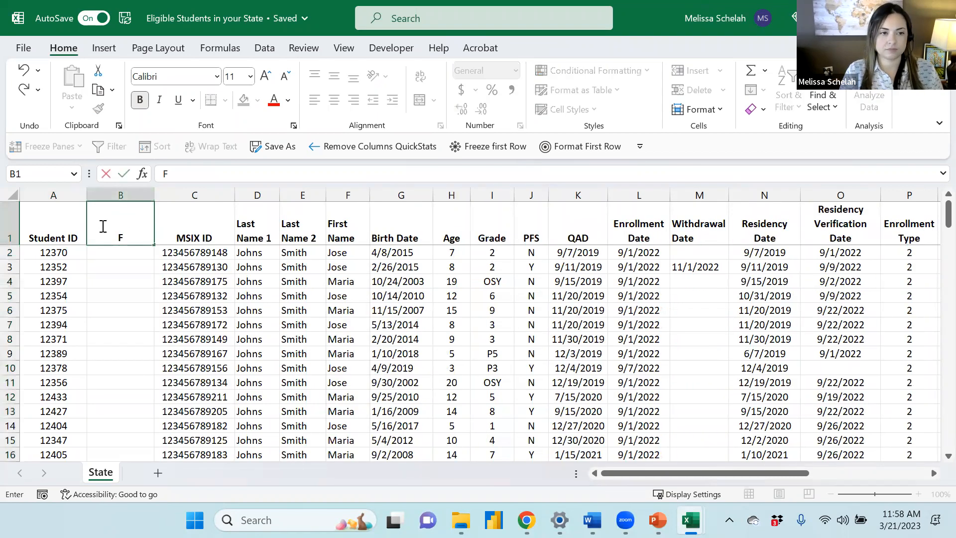
key("Return")
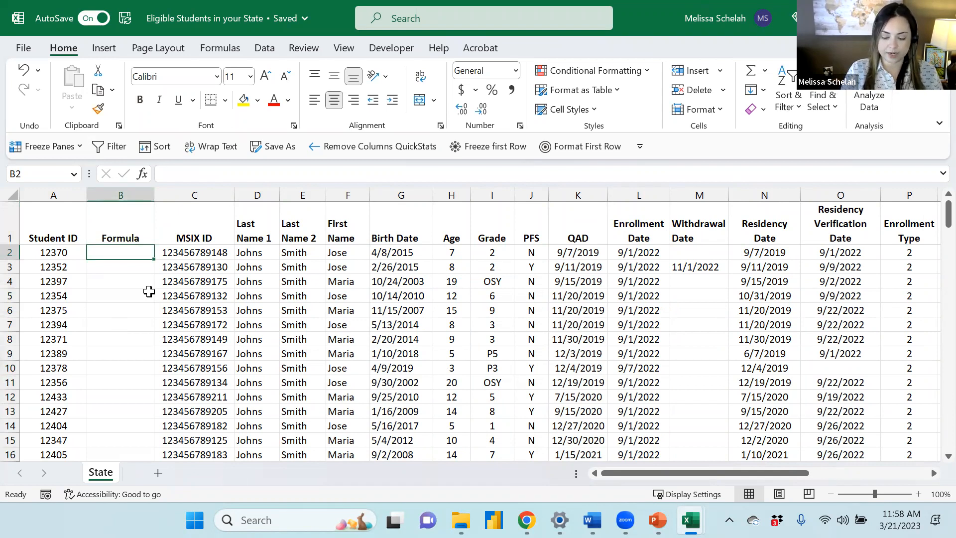
Start a VLOOKUP formula in the first Formula cell using the row's Student ID A2 as lookup value
type("=")
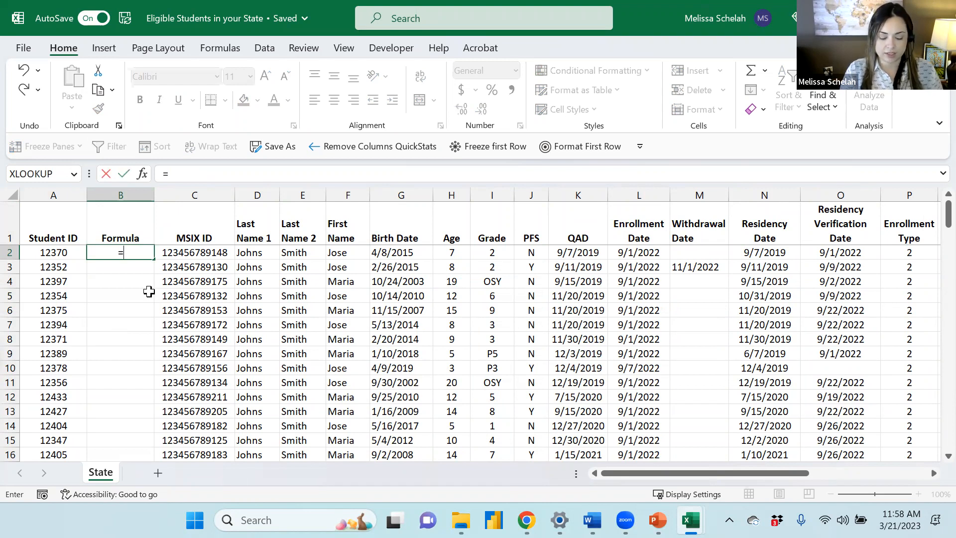
type("V")
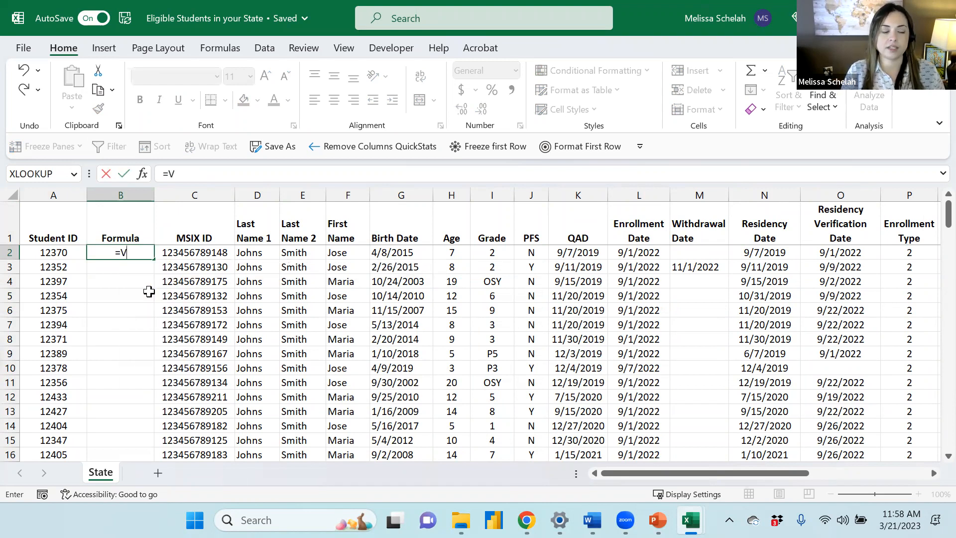
type("lookup")
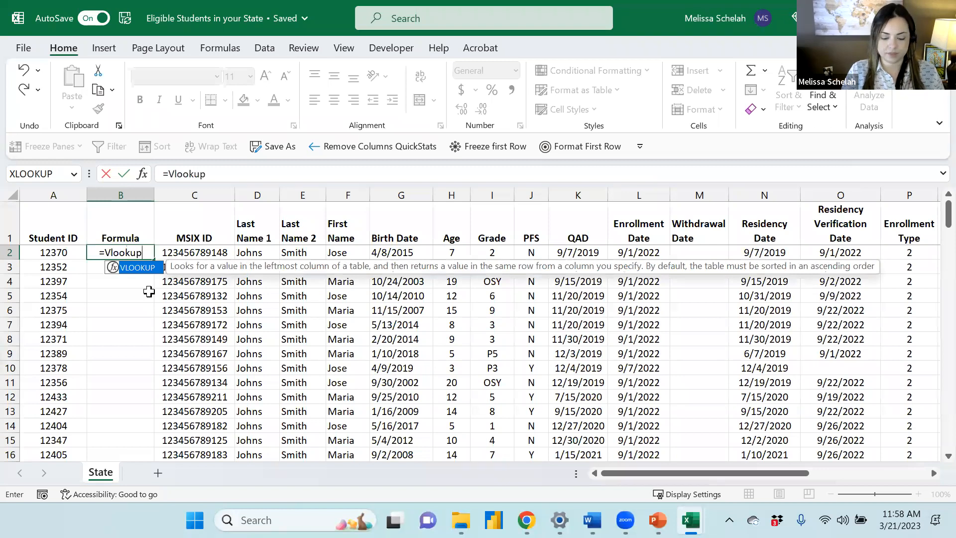
type("(")
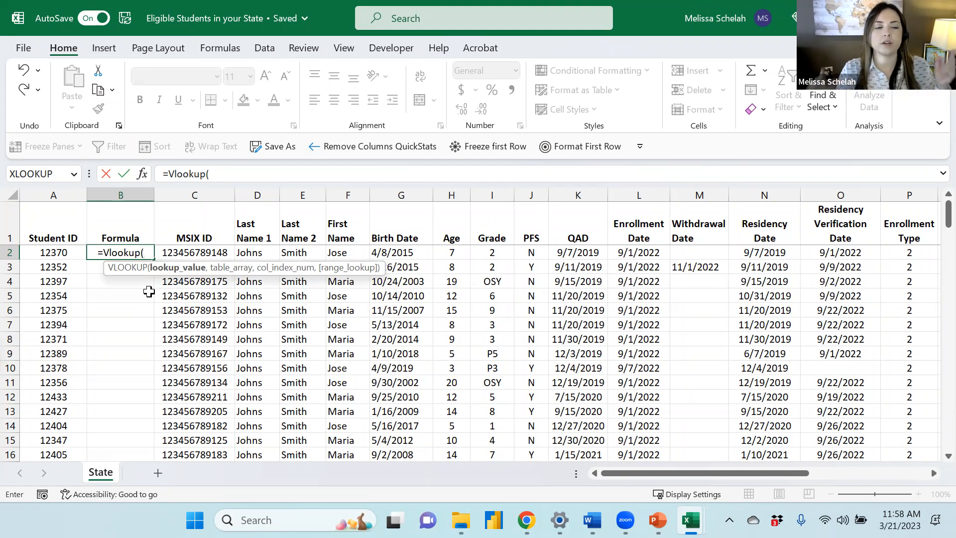
left_click(48, 253)
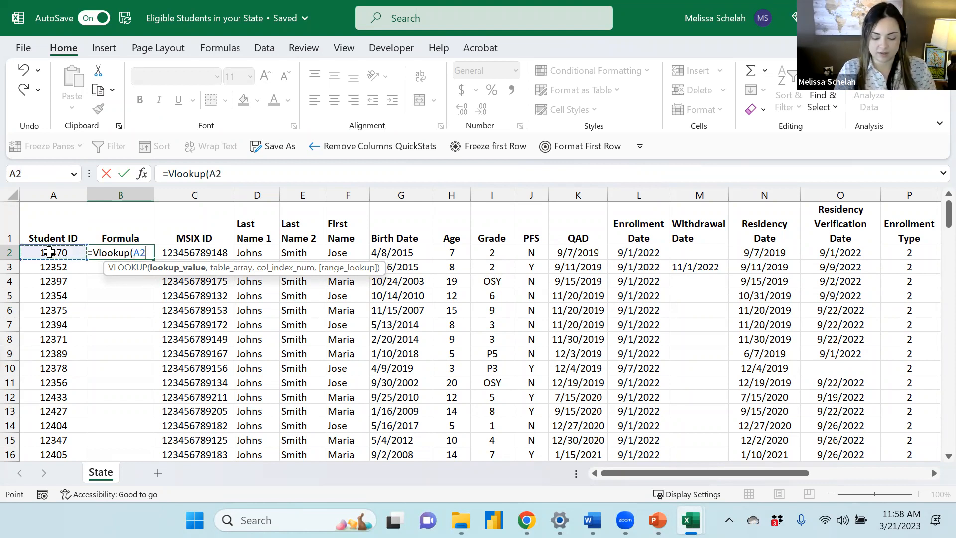
type(",")
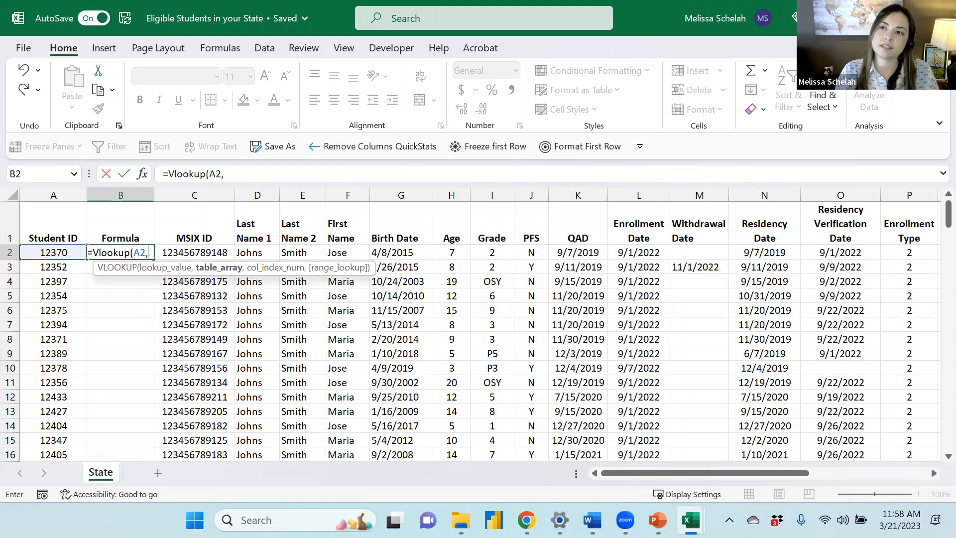
Arrange the State workbook window side by side with the MSIX Included list workbook
left_click(921, 18)
left_click_drag(448, 87, 420, 65)
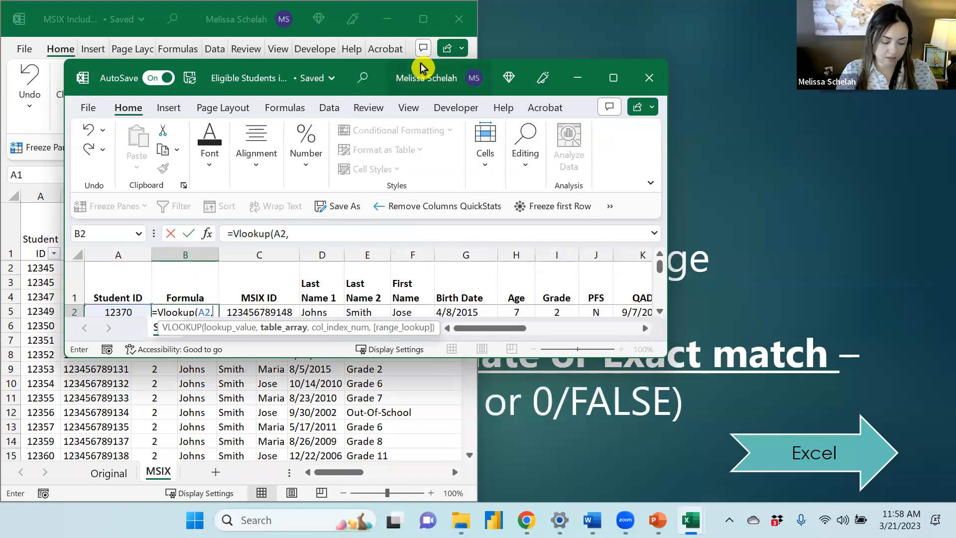
key("super+Right")
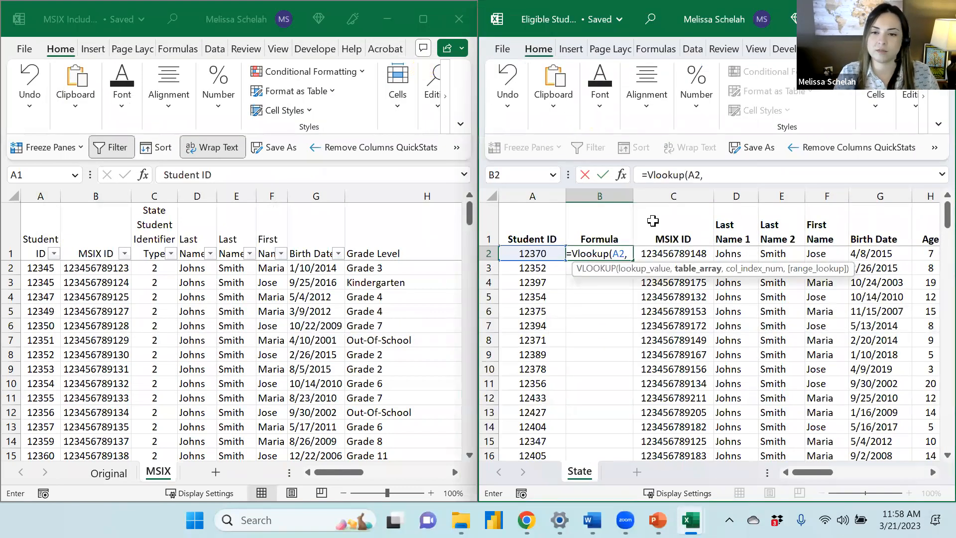
Complete the VLOOKUP with the whole MSIX sheet as table array, column index 1 and false for exact match
left_click(726, 177)
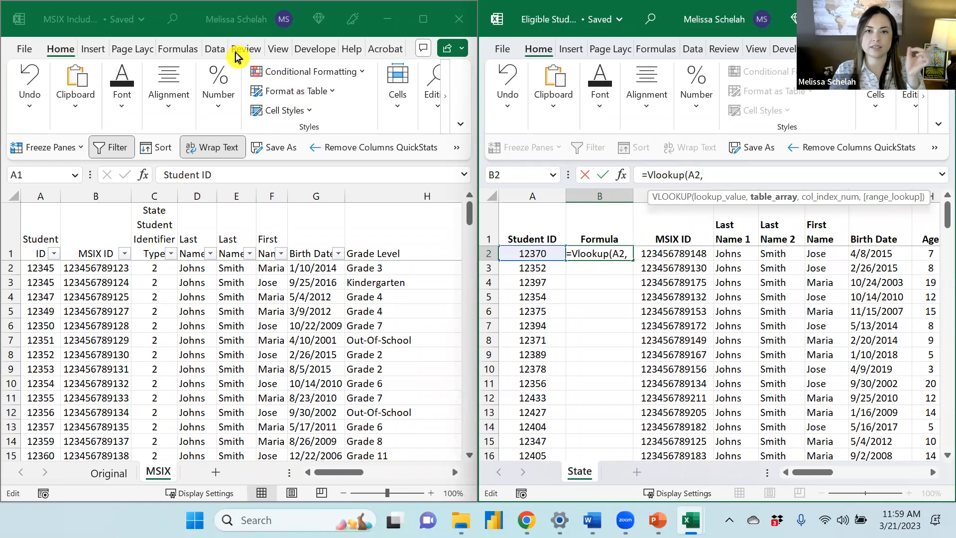
left_click(205, 24)
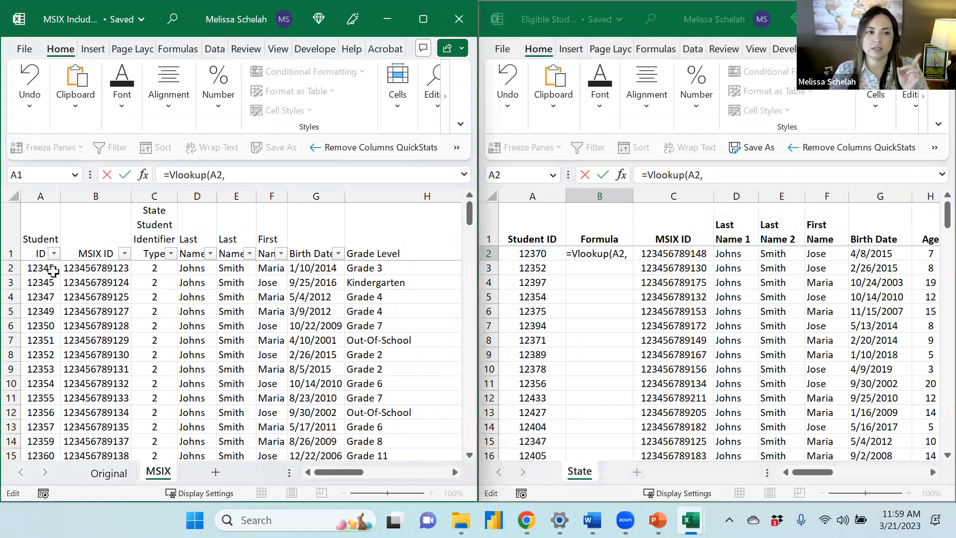
left_click(9, 191)
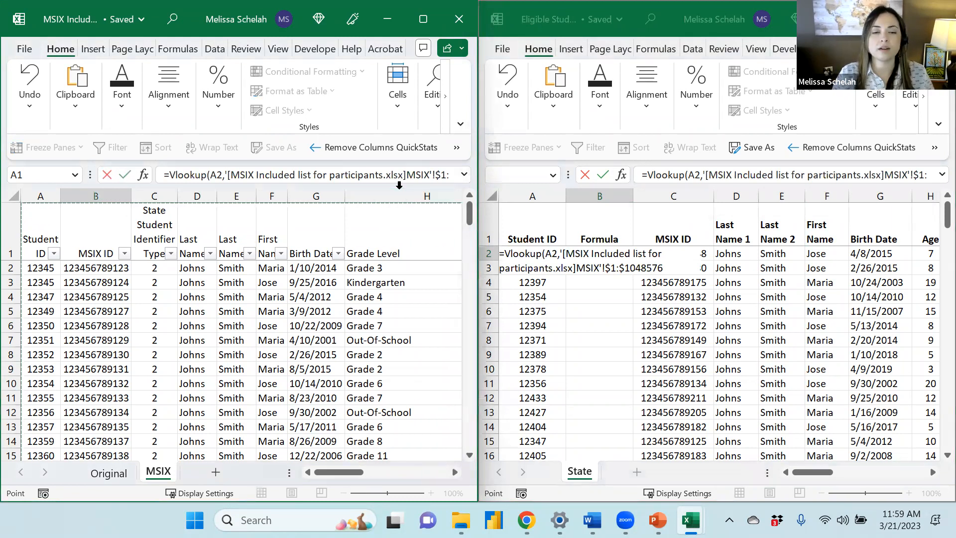
type(",")
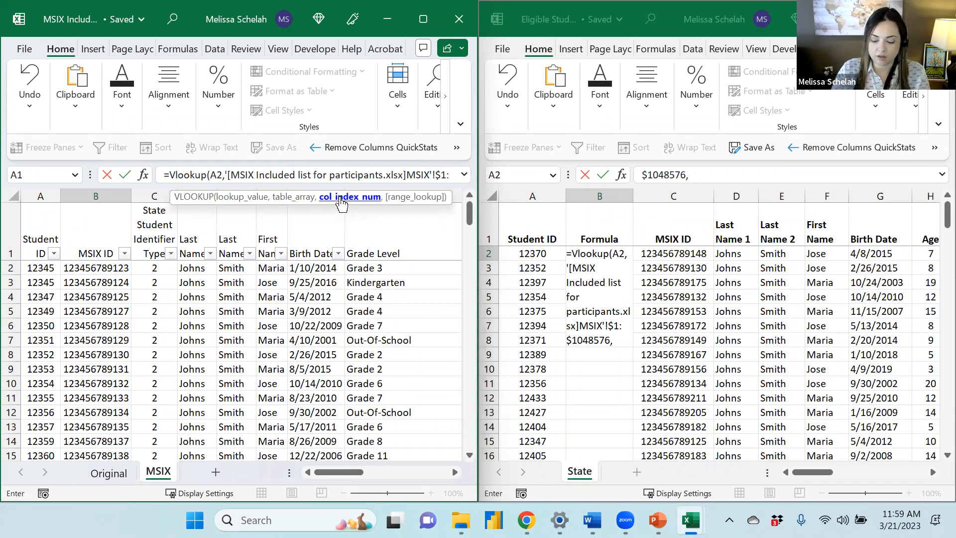
type("1")
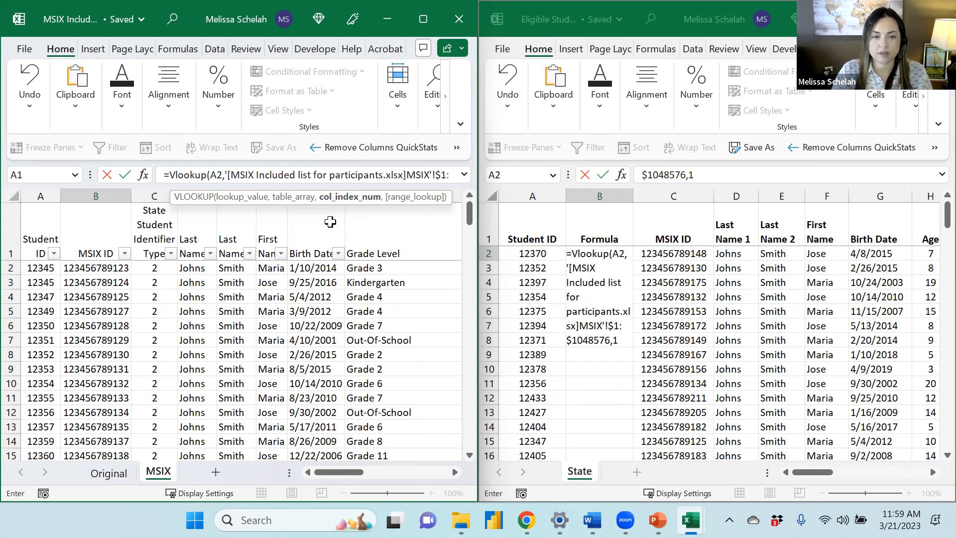
type(",")
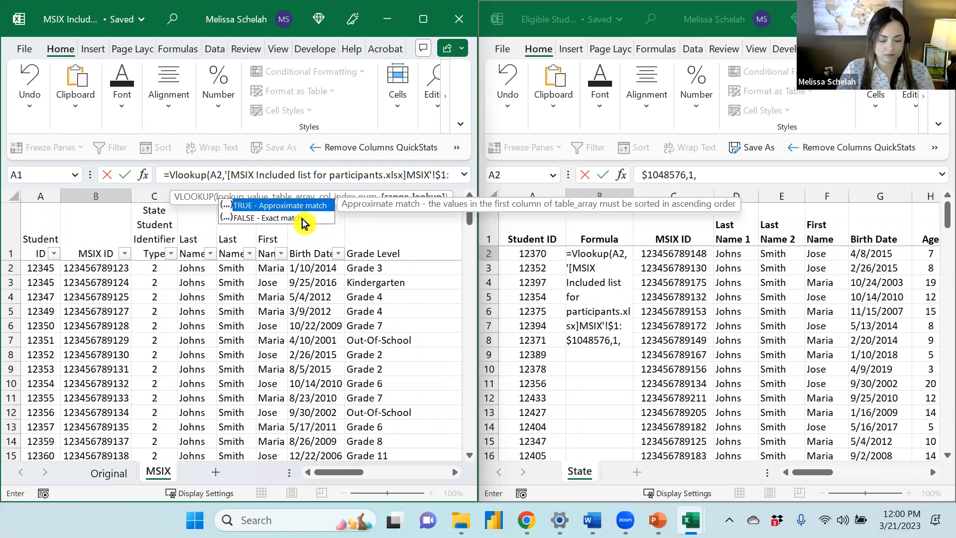
type("false")
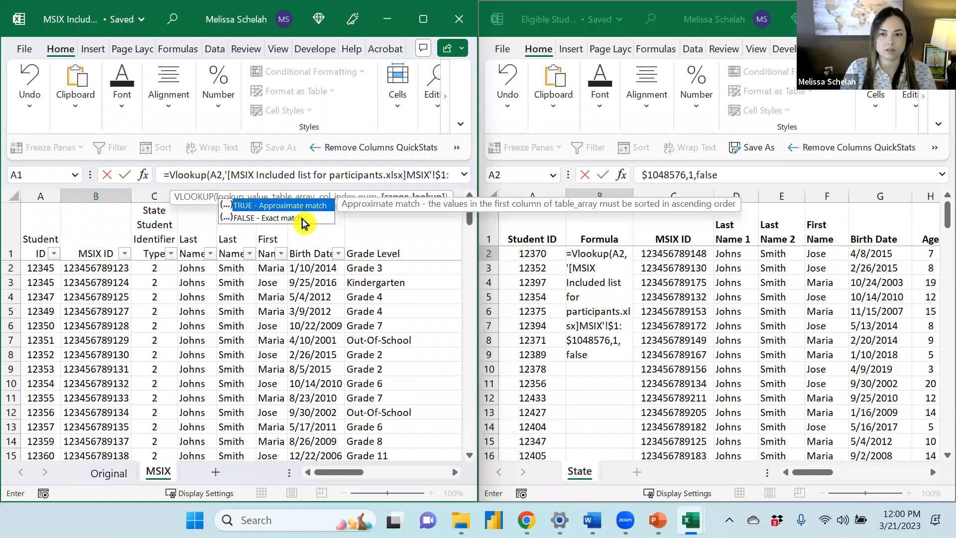
type(")")
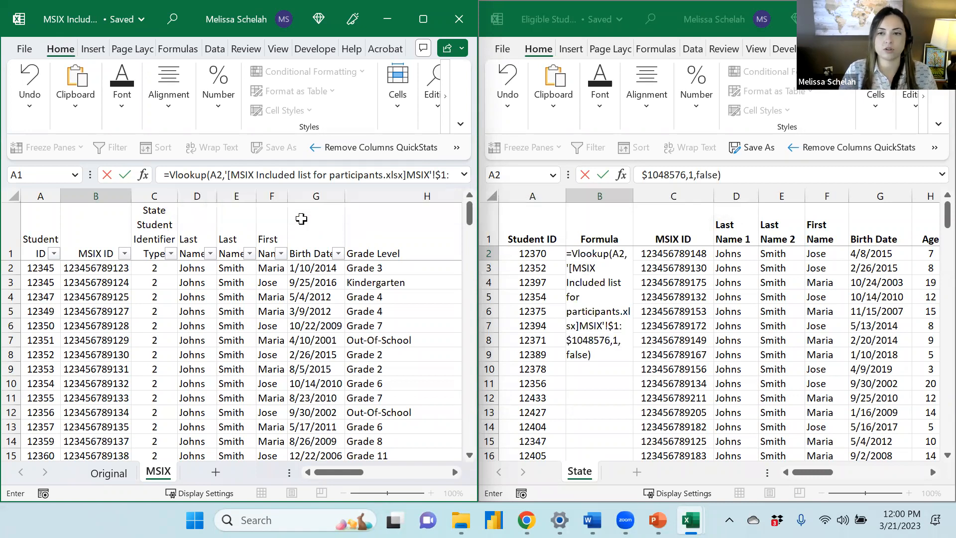
key("Return")
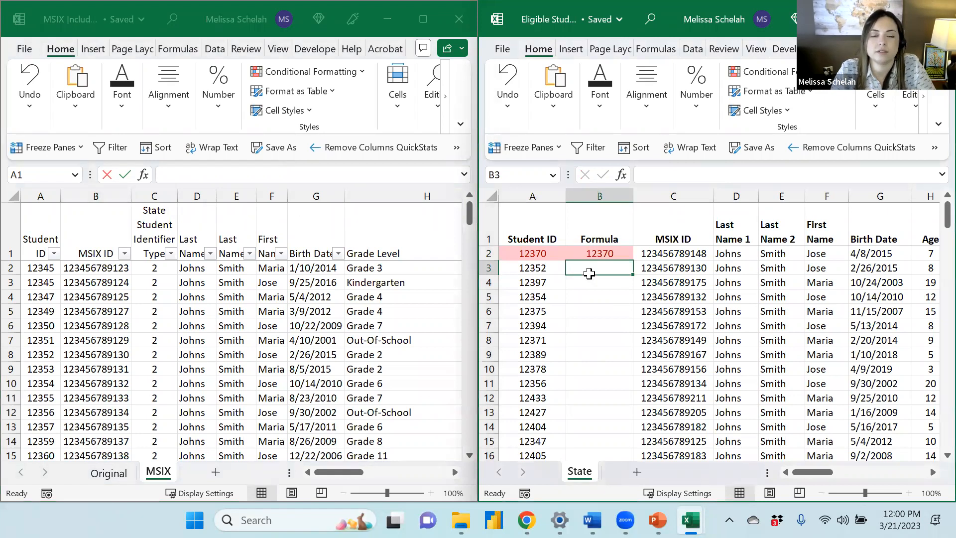
Clear the conditional formatting rules from the Student ID column of the State sheet
left_click(607, 253)
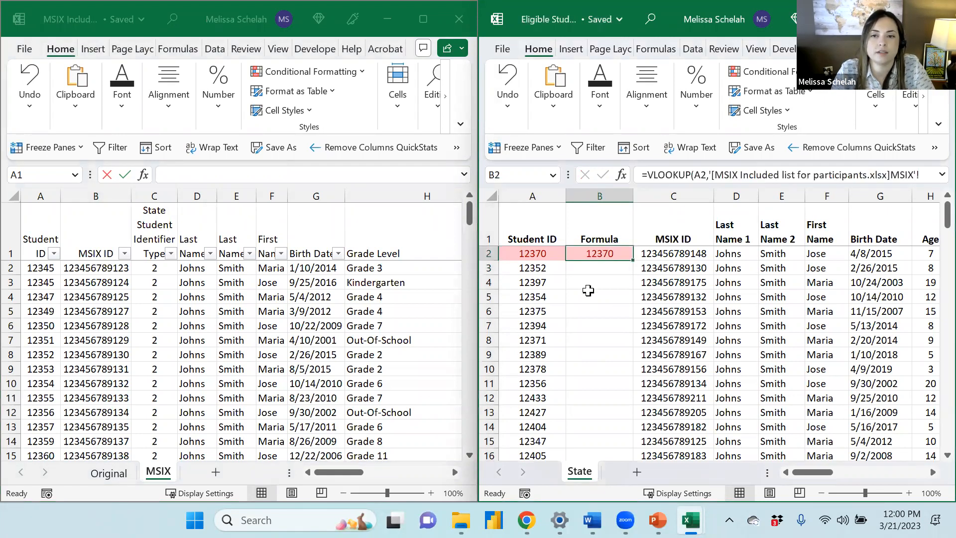
left_click(33, 268)
left_click(33, 268)
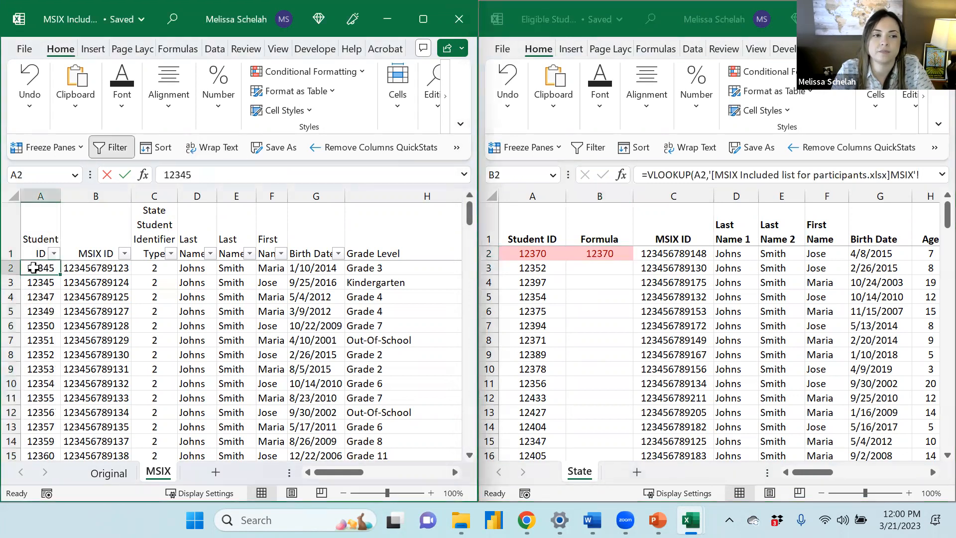
left_click(528, 196)
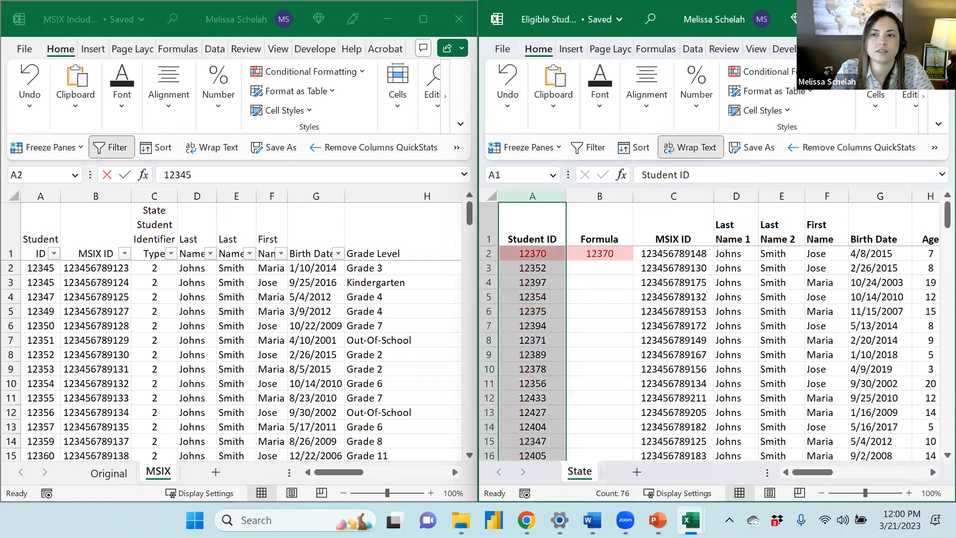
left_click(762, 71)
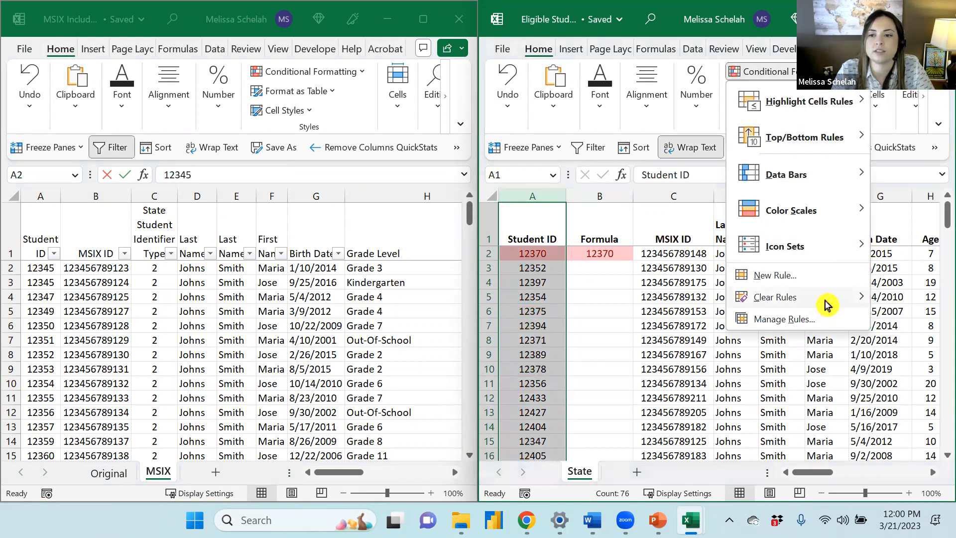
mouse_move(822, 299)
left_click(627, 297)
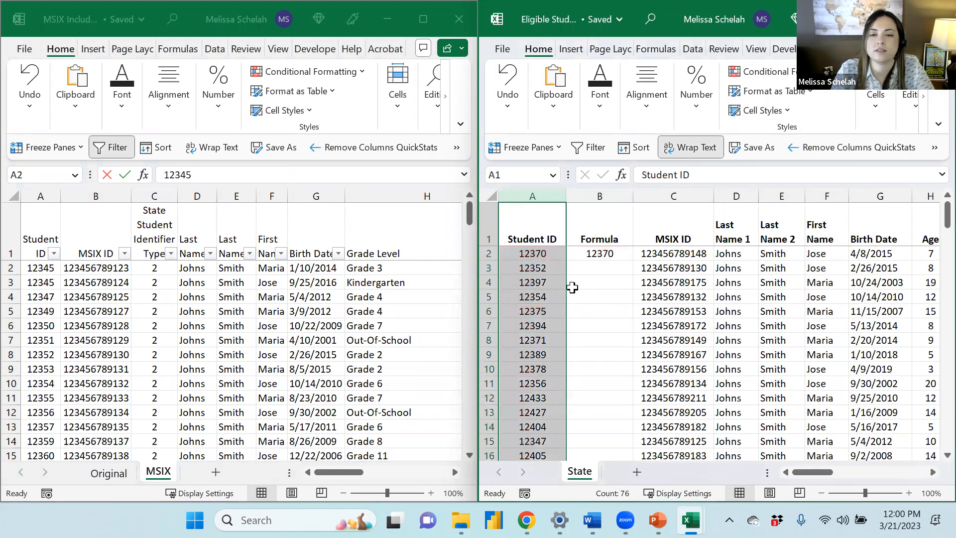
Fill the VLOOKUP formula down the Formula column for all student rows
left_click(535, 256)
left_click(593, 265)
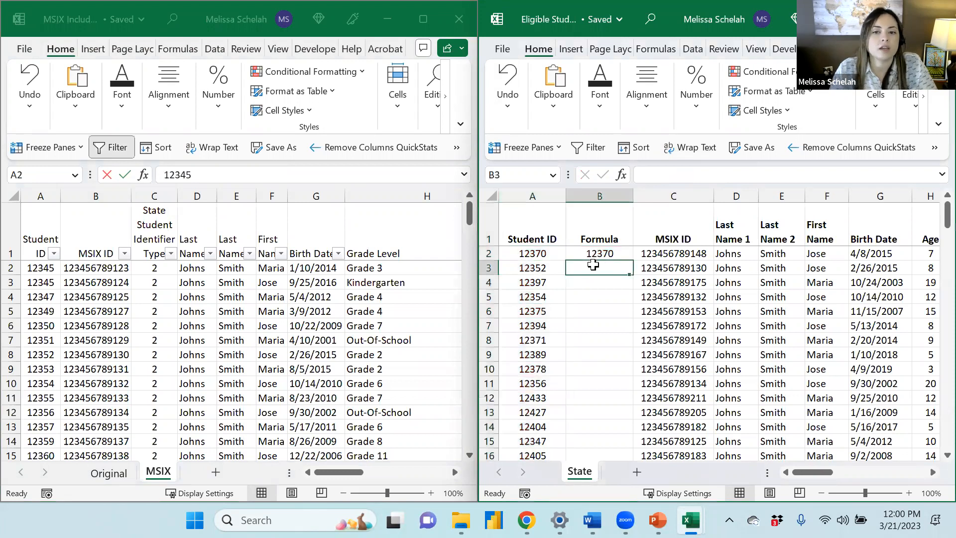
left_click(617, 253)
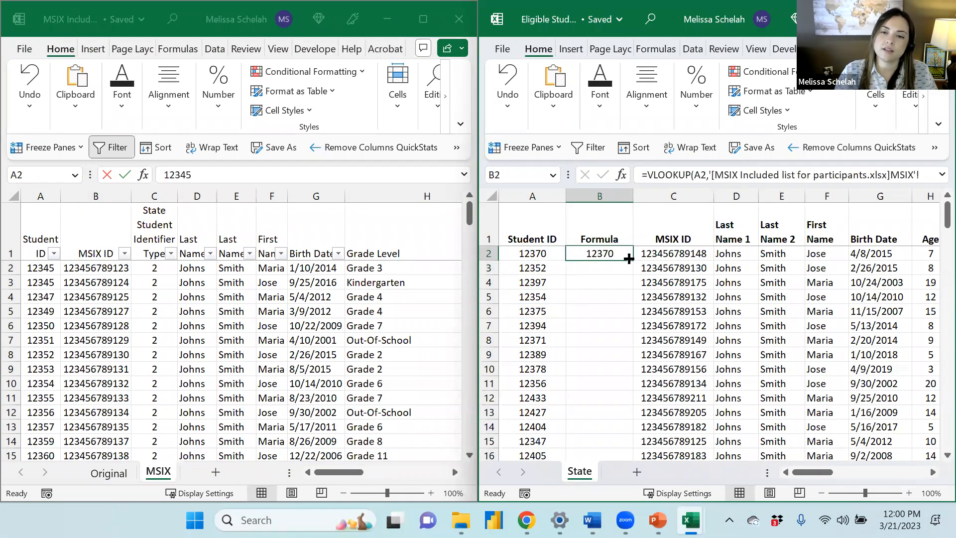
left_click_drag(630, 259, 628, 456)
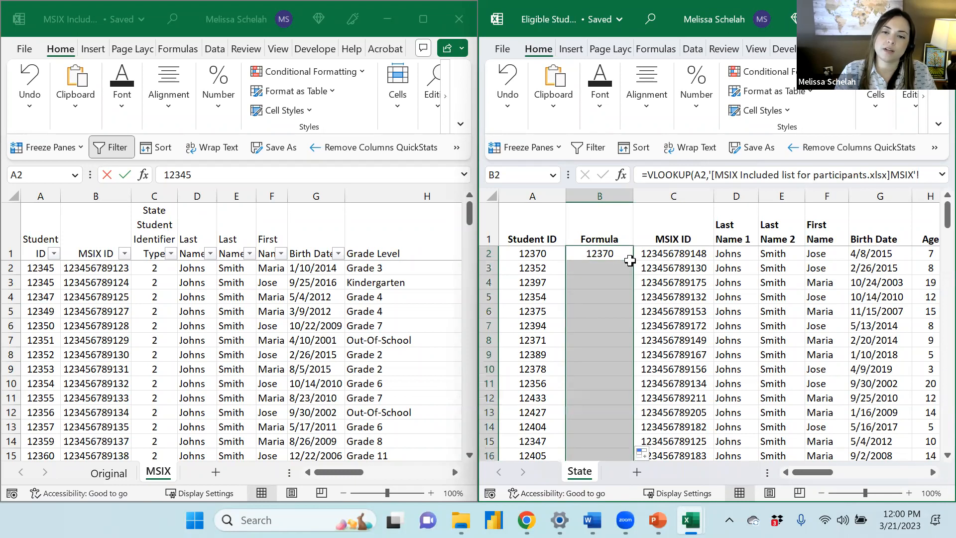
left_click(602, 297)
scroll(606, 340, "down", 10)
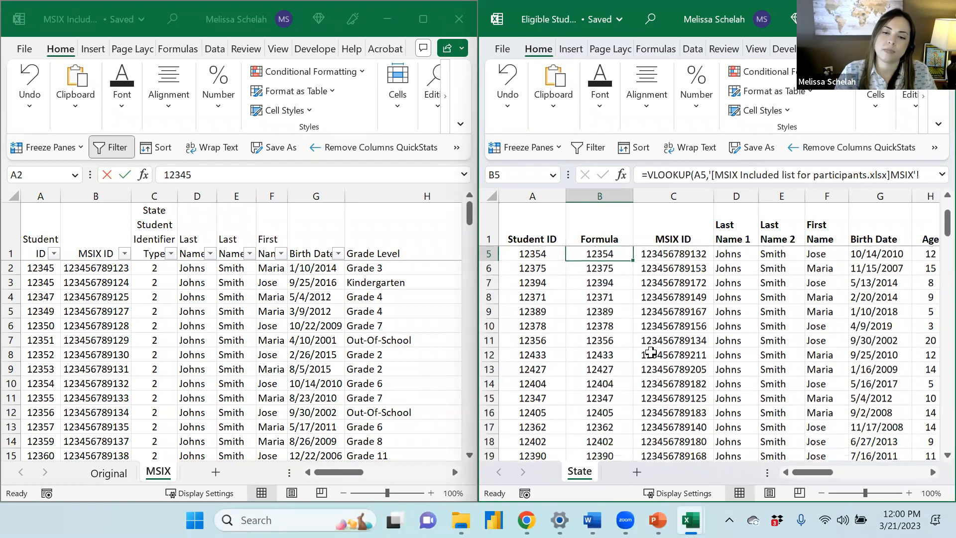
Clear the conditional formatting rules from the Formula column of the State sheet
scroll(650, 353, "down", 3)
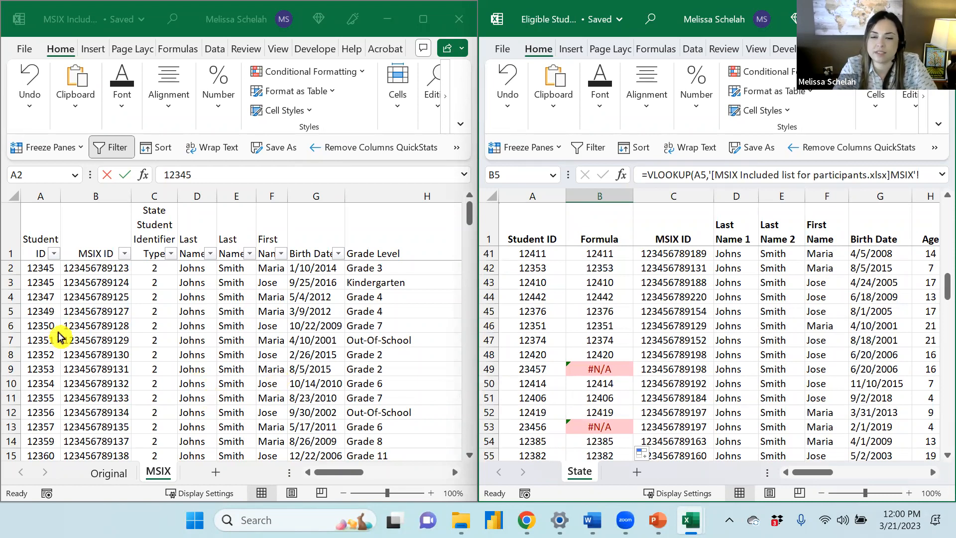
left_click(599, 336)
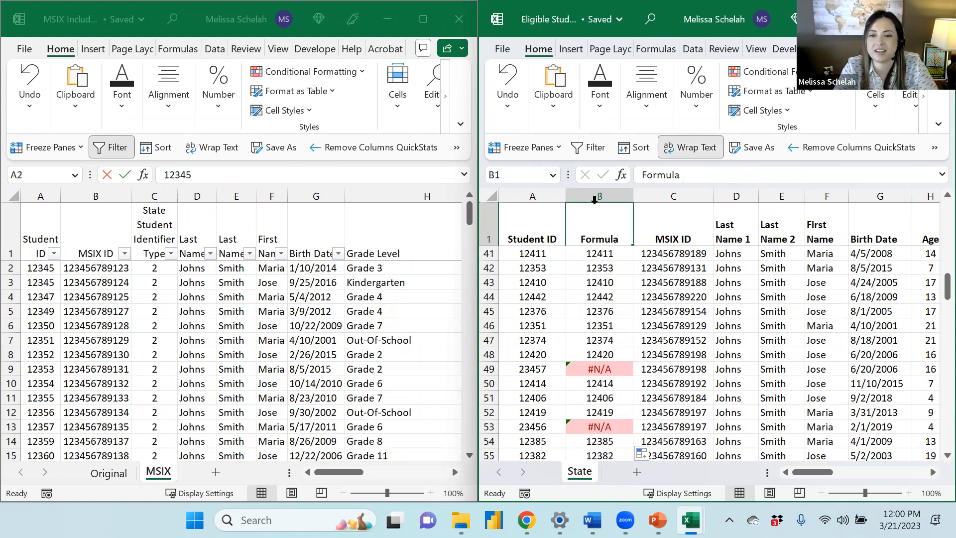
left_click(586, 192)
left_click(791, 71)
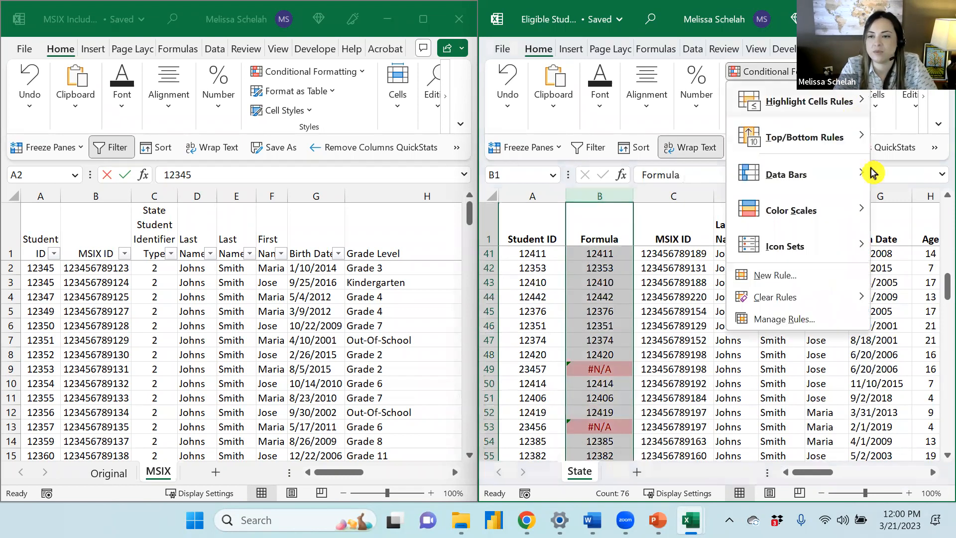
mouse_move(853, 299)
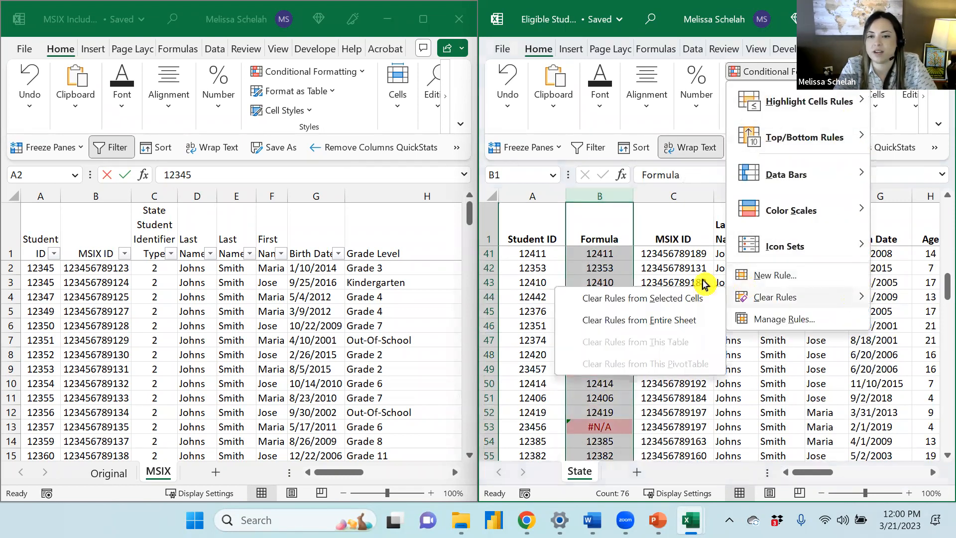
left_click(694, 299)
left_click(600, 297)
Scroll through the Formula column to review which Student IDs return #N/A
scroll(630, 320, "up", 7)
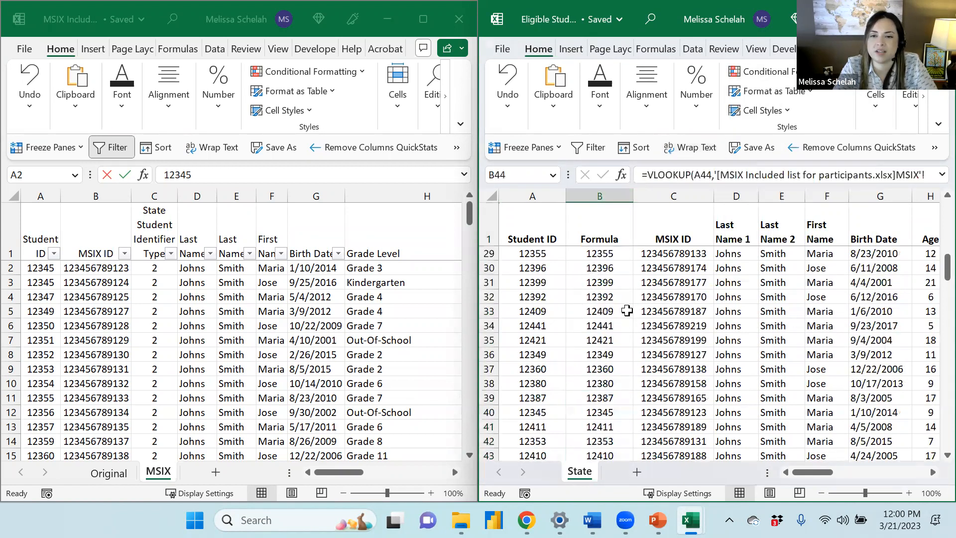
scroll(612, 298, "down", 6)
scroll(604, 329, "down", 5)
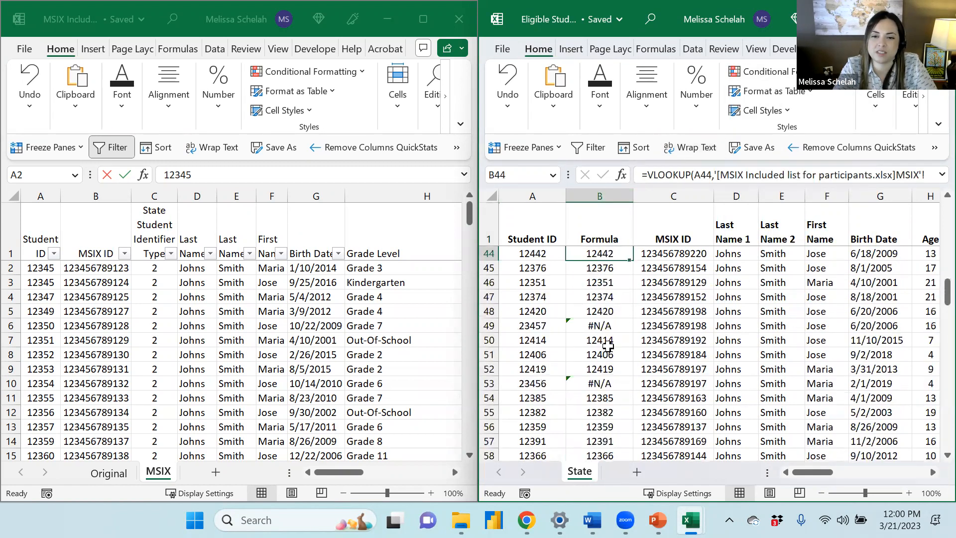
scroll(608, 349, "down", 2)
scroll(605, 349, "up", 7)
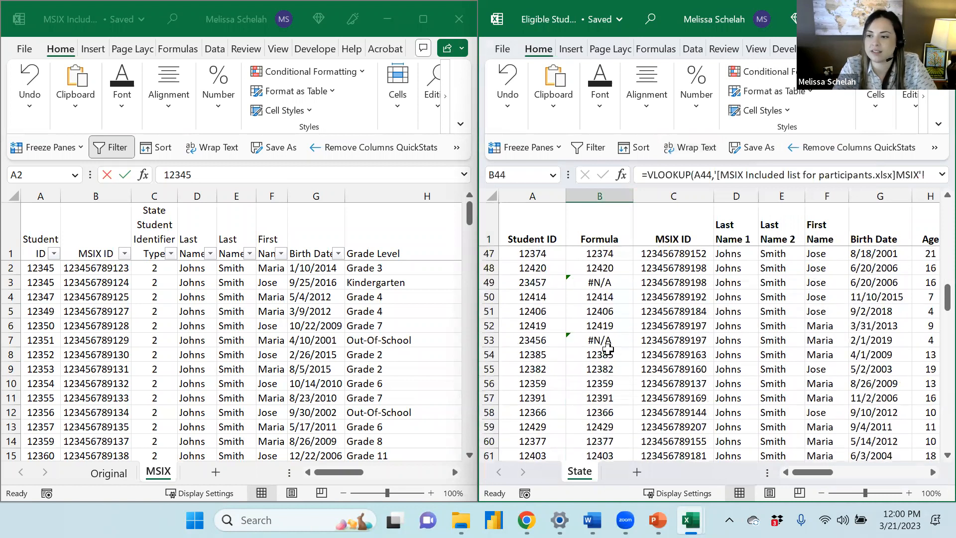
scroll(601, 351, "up", 10)
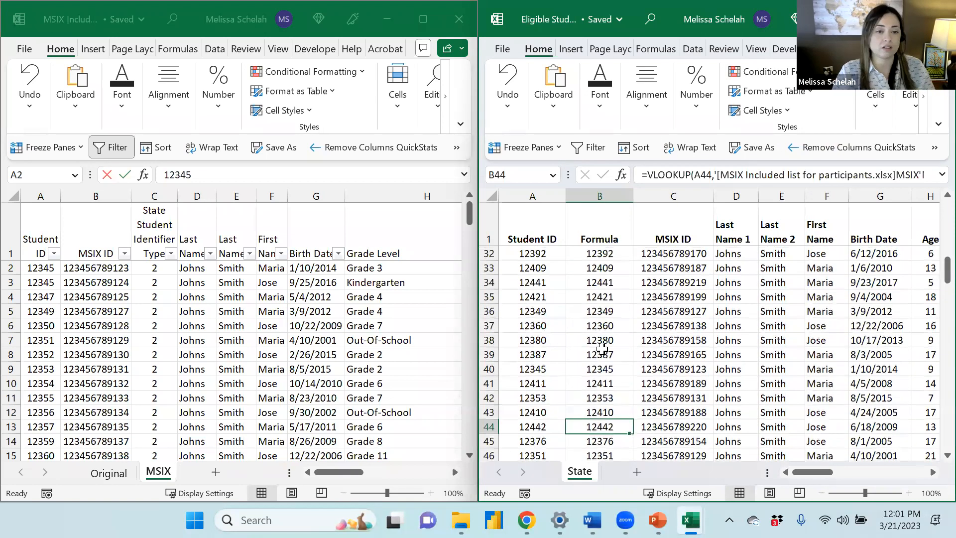
scroll(599, 352, "up", 2)
Delete the contents of the whole Formula column, including its header
left_click(578, 252)
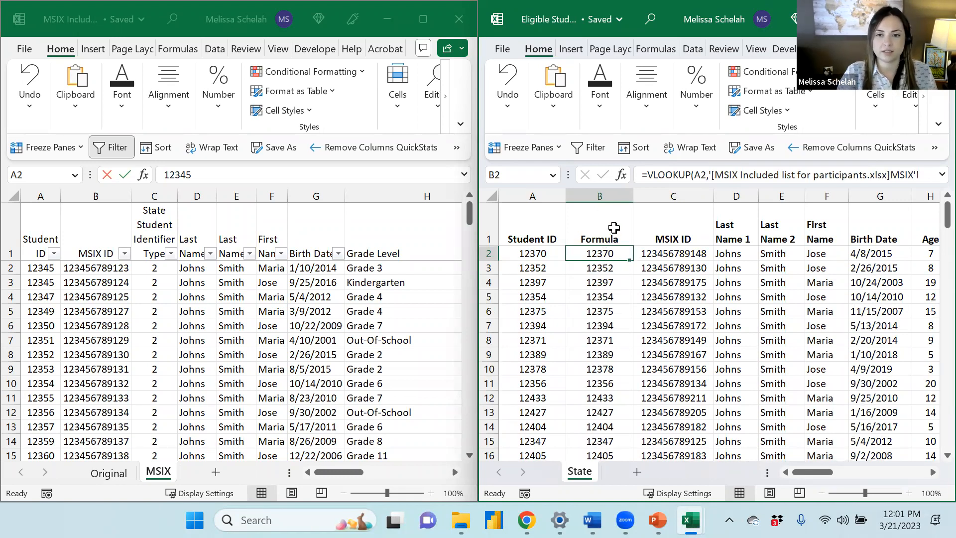
left_click(610, 199)
key("Delete")
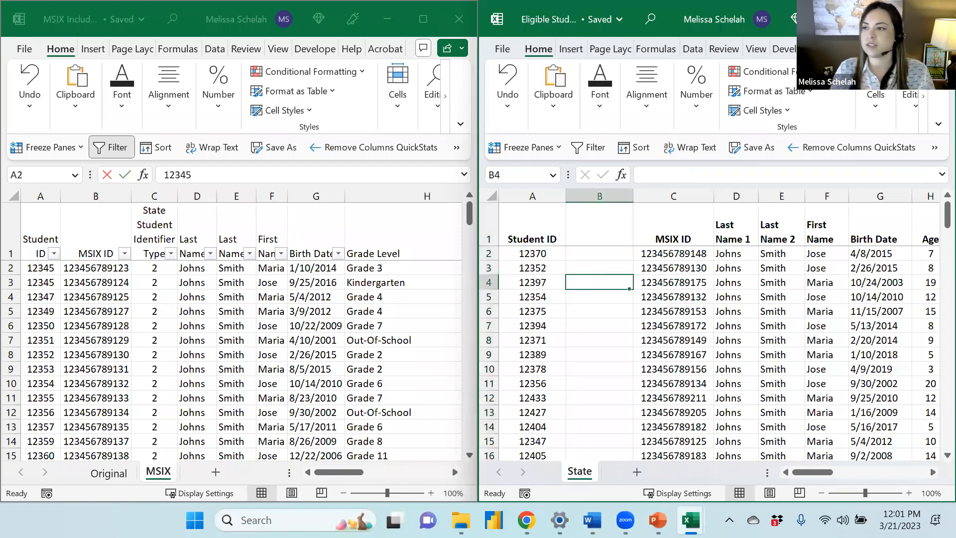
key("alt+Tab")
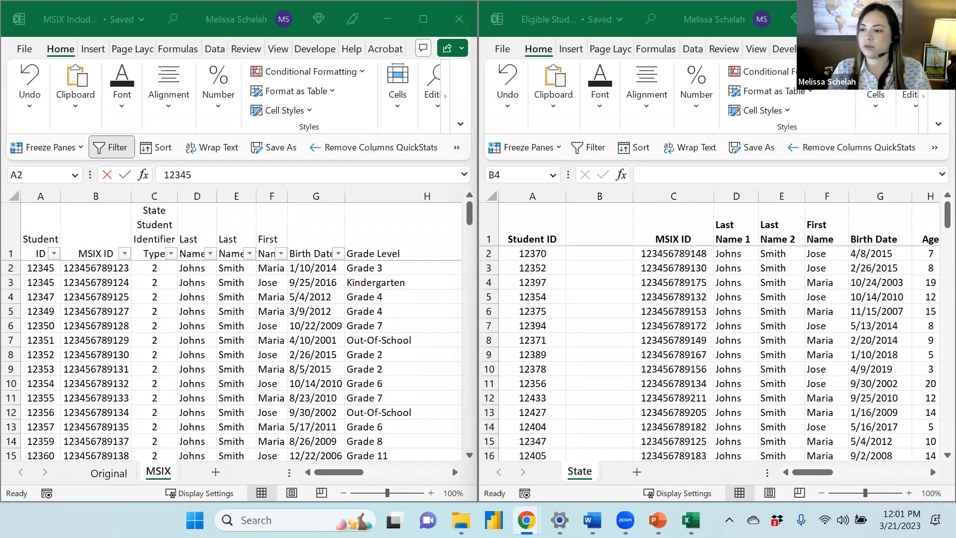
left_click(660, 174)
left_click(577, 253)
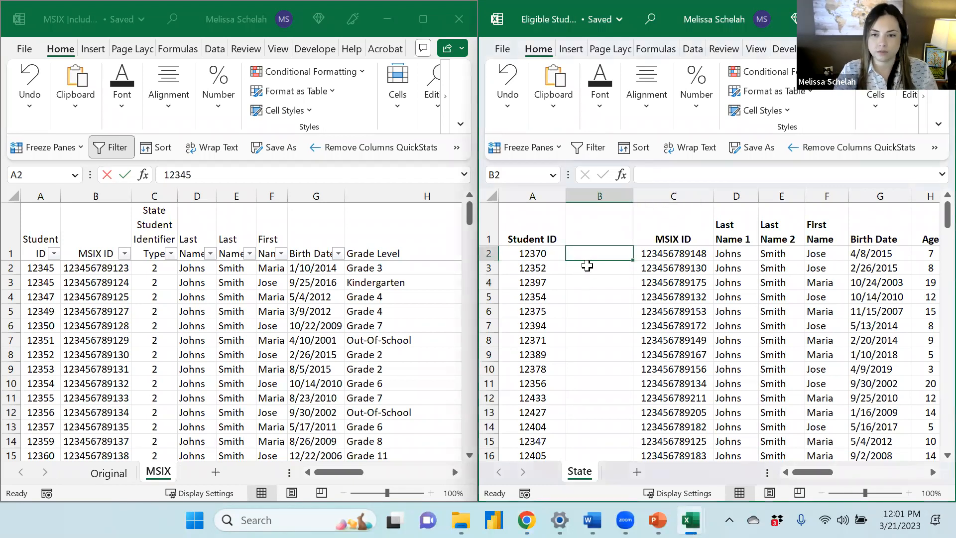
type("=")
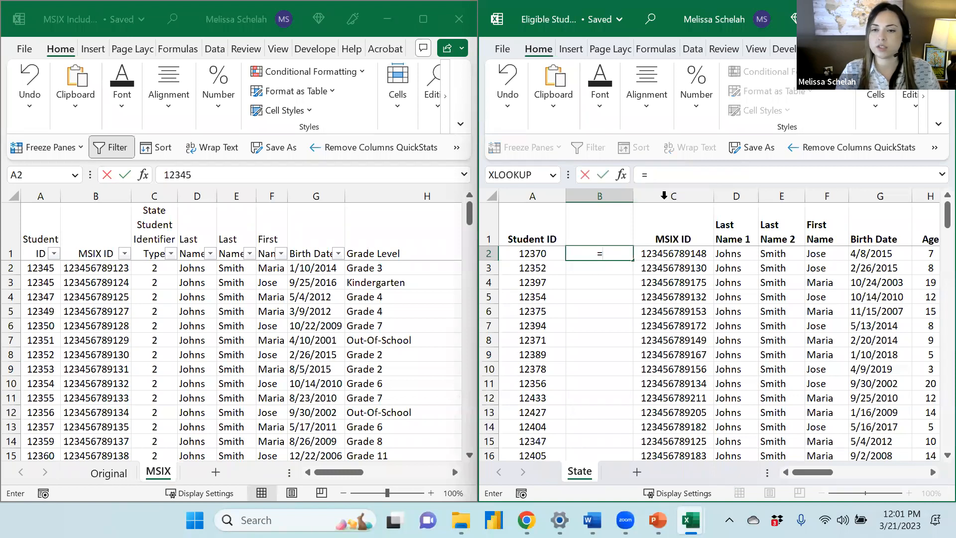
type("if")
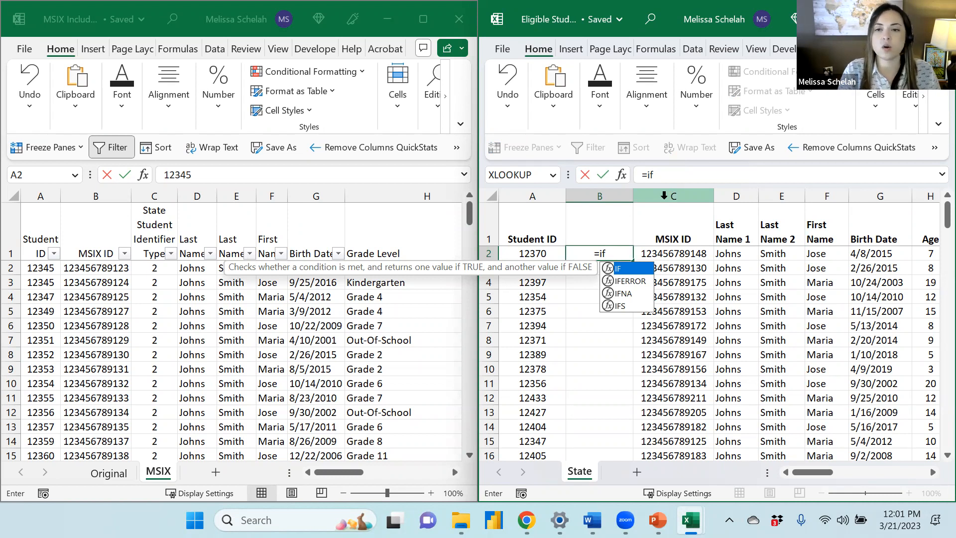
type("(")
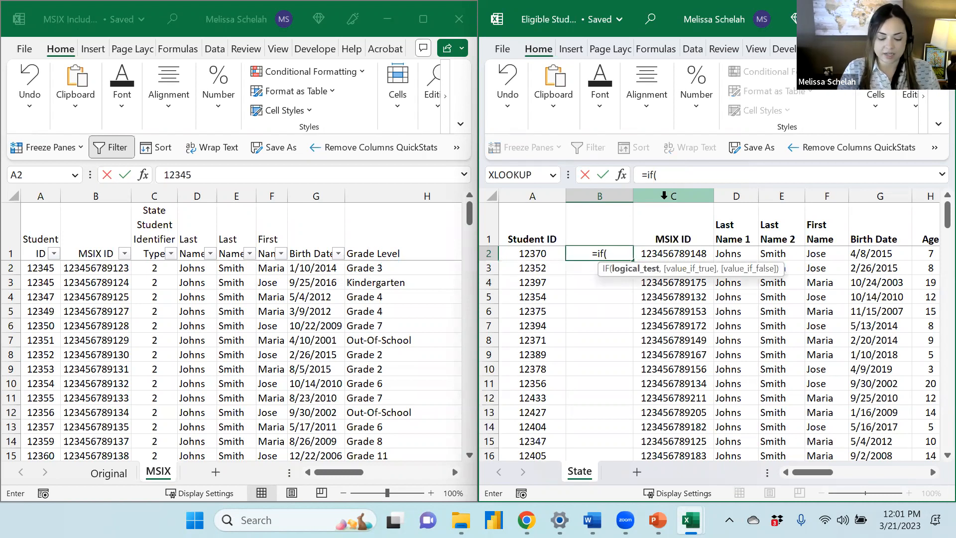
type("ISNA")
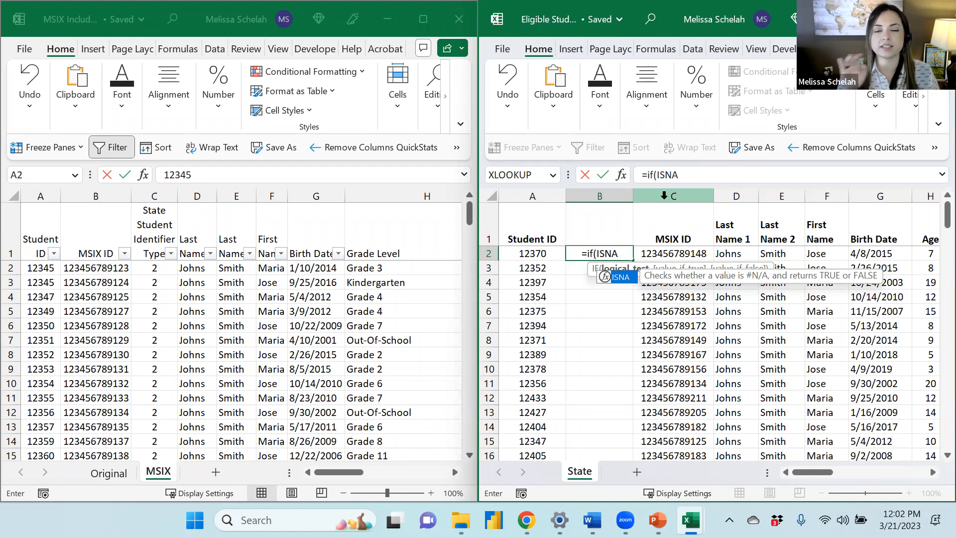
type("(")
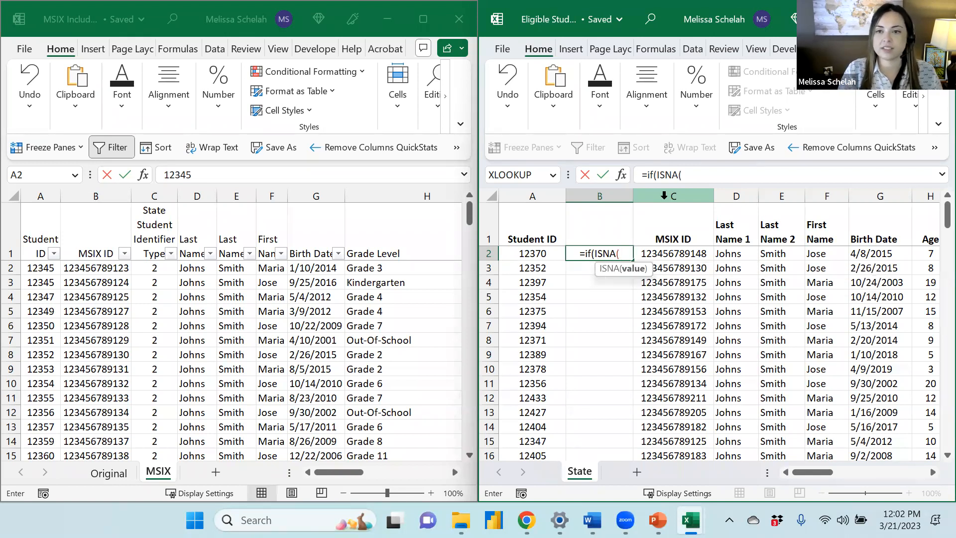
type("V")
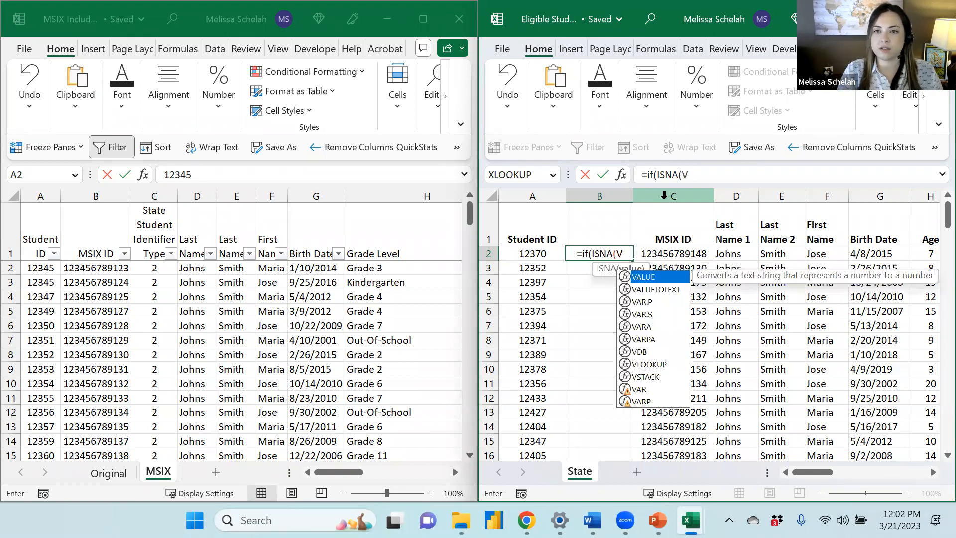
type("lookup")
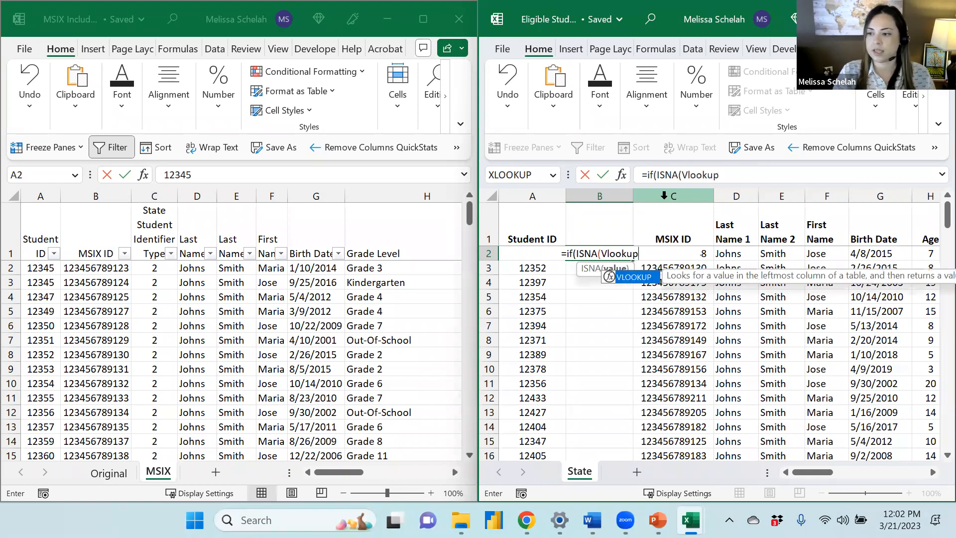
type("(")
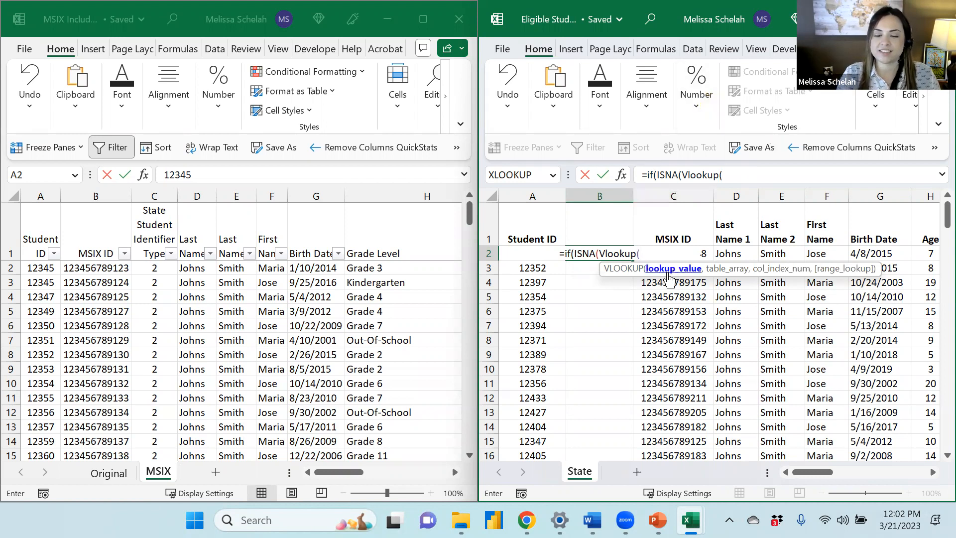
key("Escape")
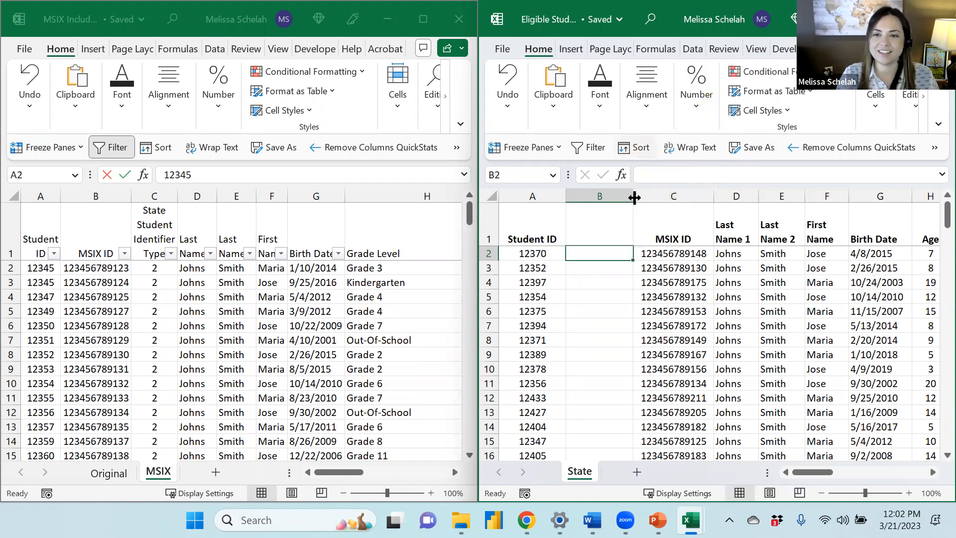
Widen the empty column B and start an =IF(ISNA(VLOOKUP( formula in cell B2
left_click(679, 198)
left_click_drag(634, 199, 707, 215)
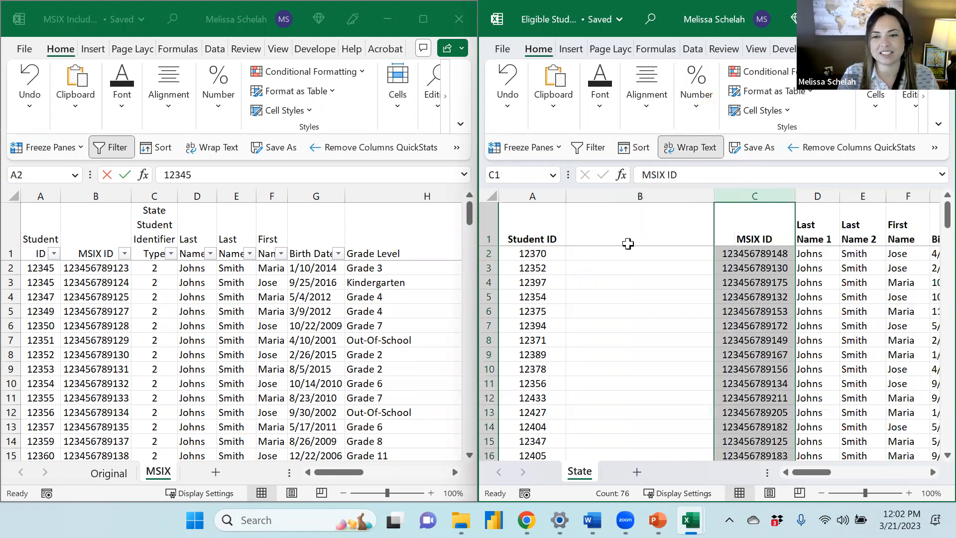
left_click(593, 250)
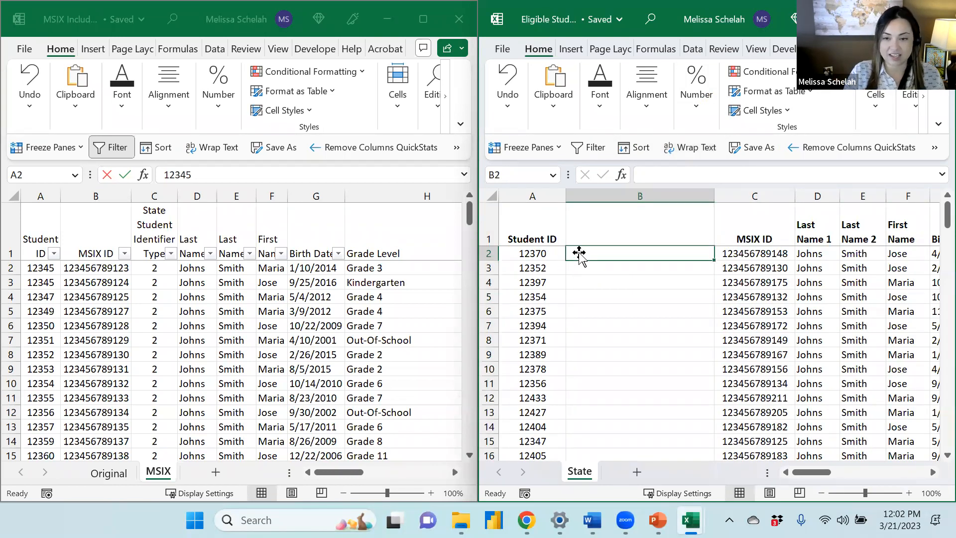
type("IF(ISNA(VL")
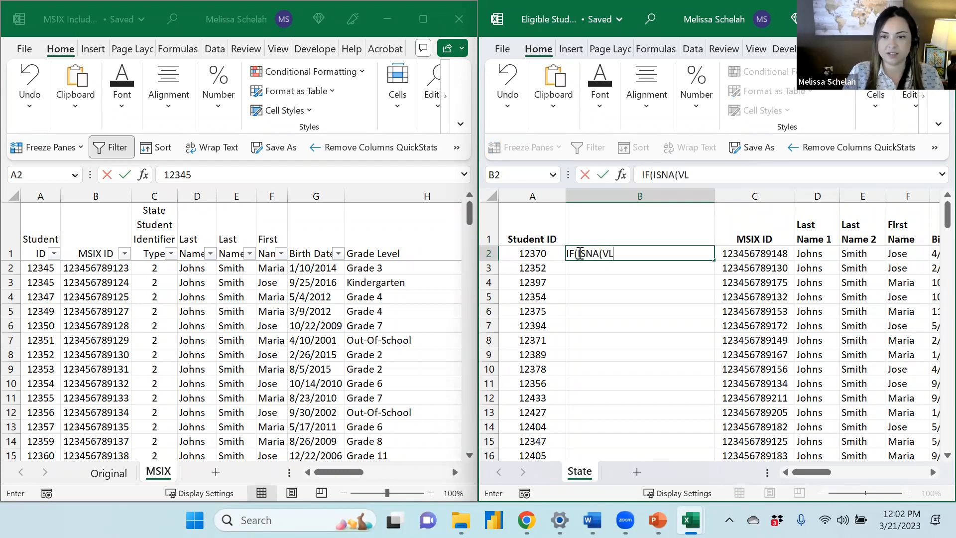
type("OOKUP")
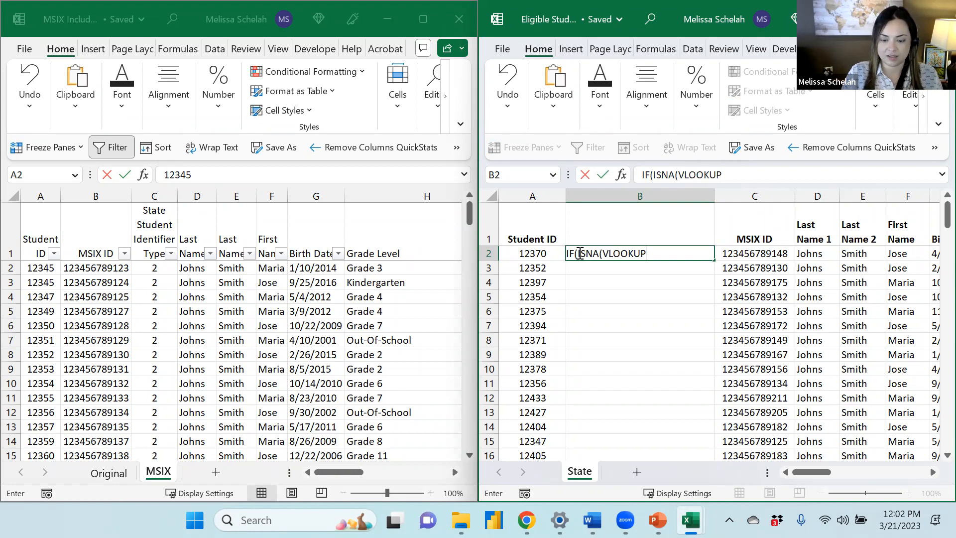
type("(")
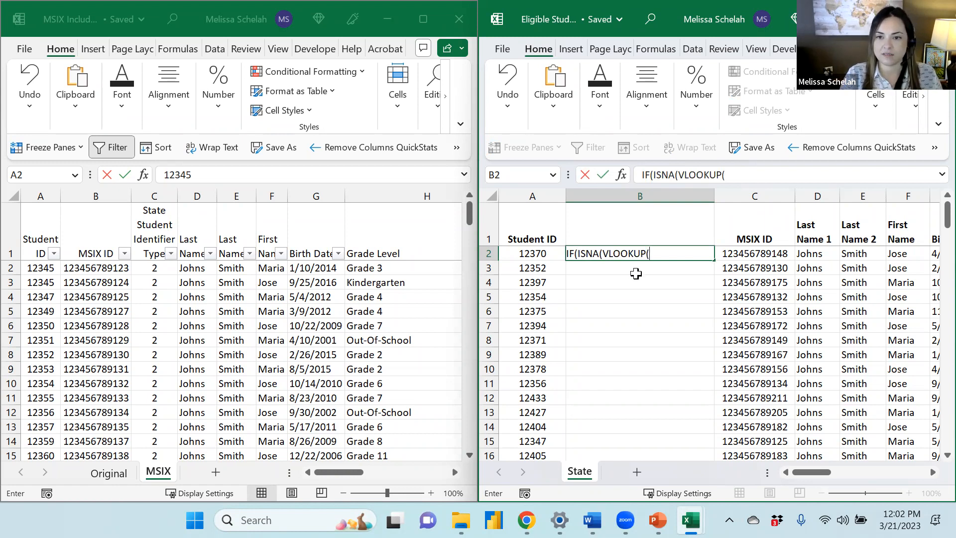
left_click(641, 175)
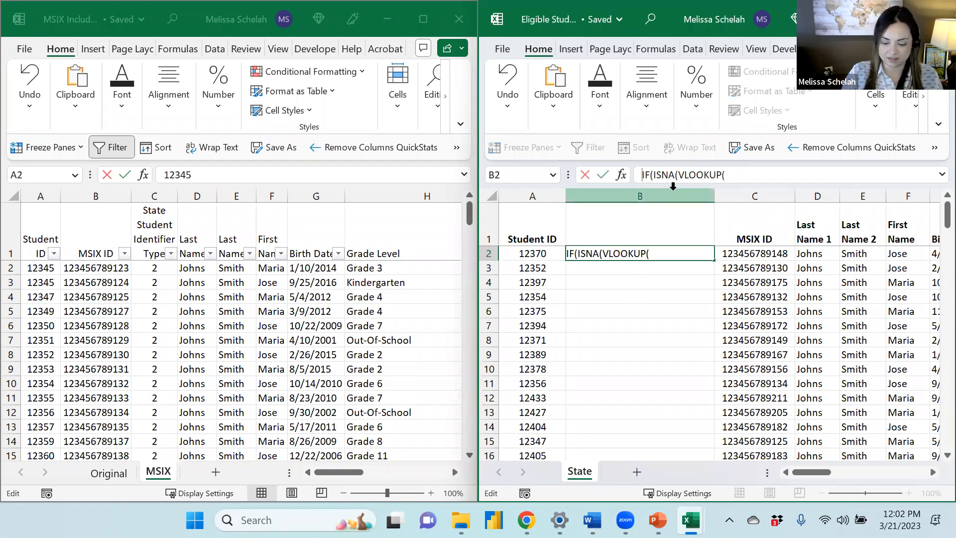
type("=")
Build the VLOOKUP part in B2: look up A2 in the whole MSIX sheet, column 1, with FALSE for exact match
left_click(680, 251)
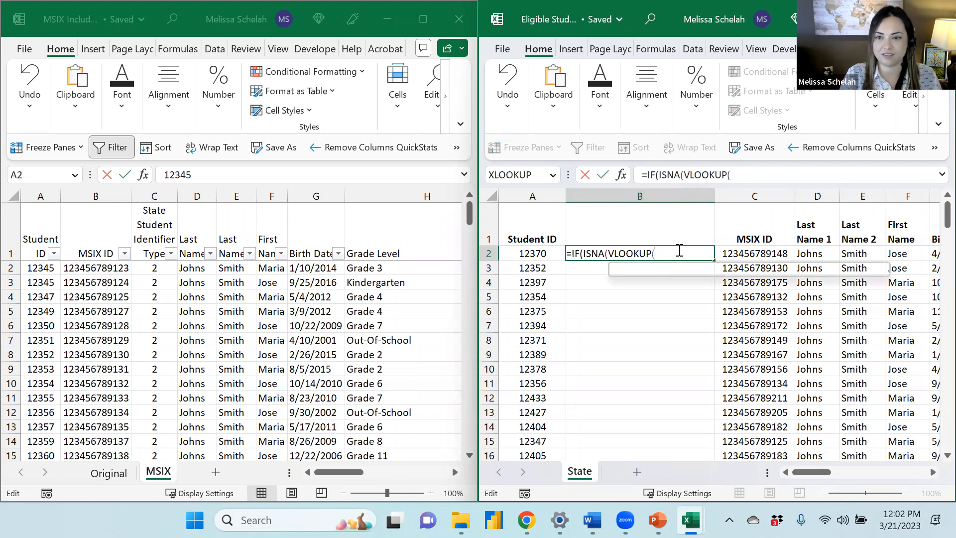
left_click(527, 253)
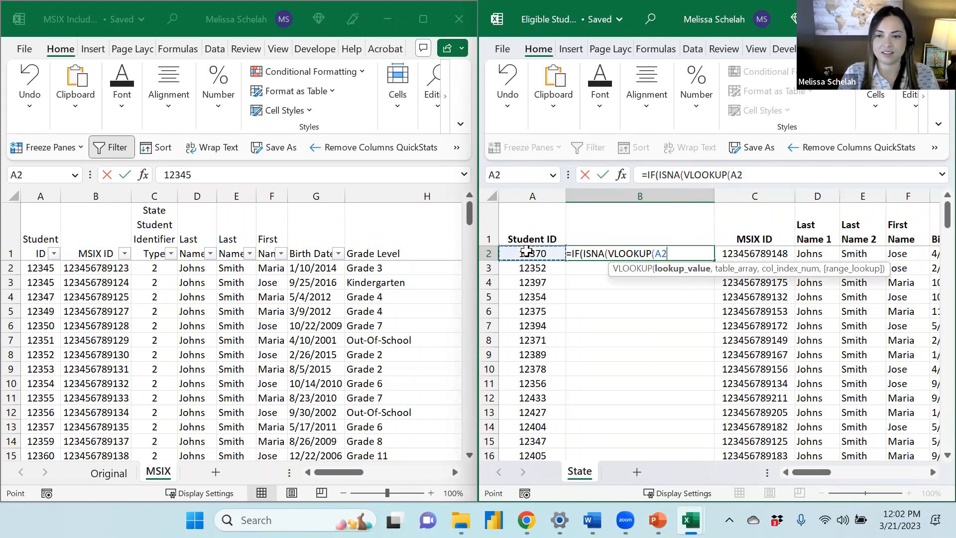
type(",")
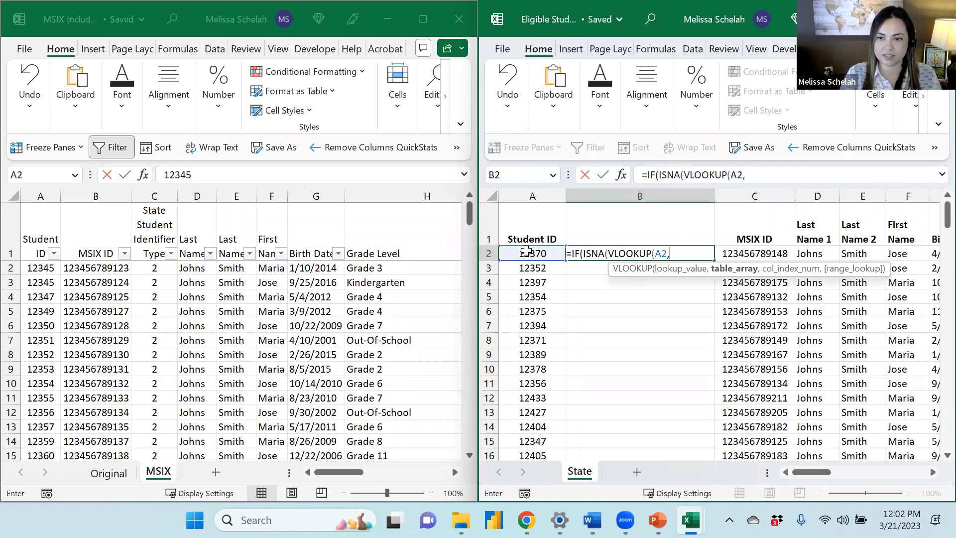
left_click(206, 24)
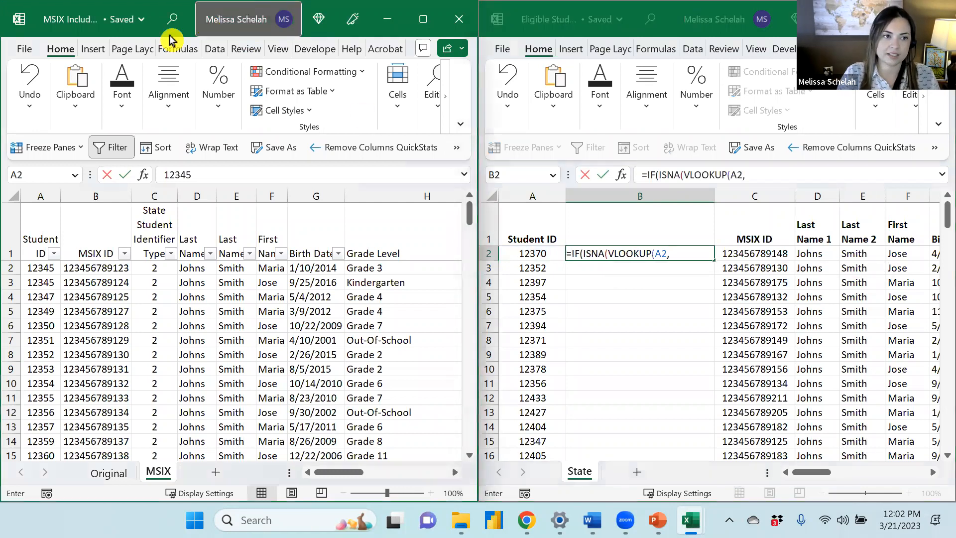
left_click(15, 194)
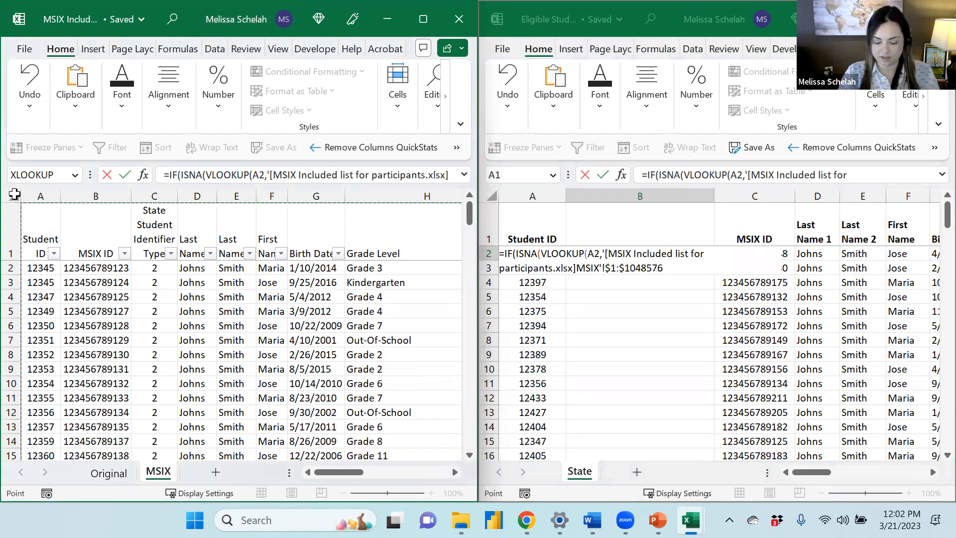
type(",")
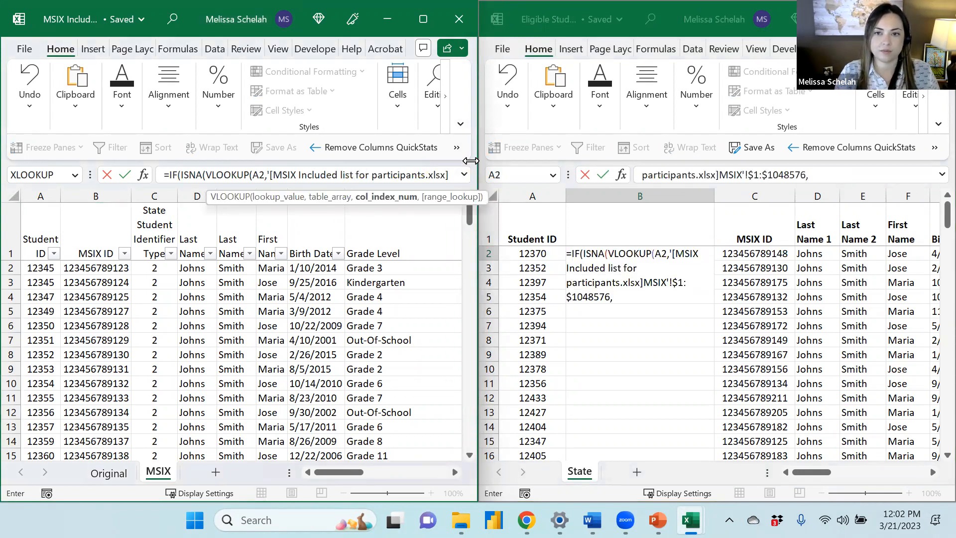
type("1")
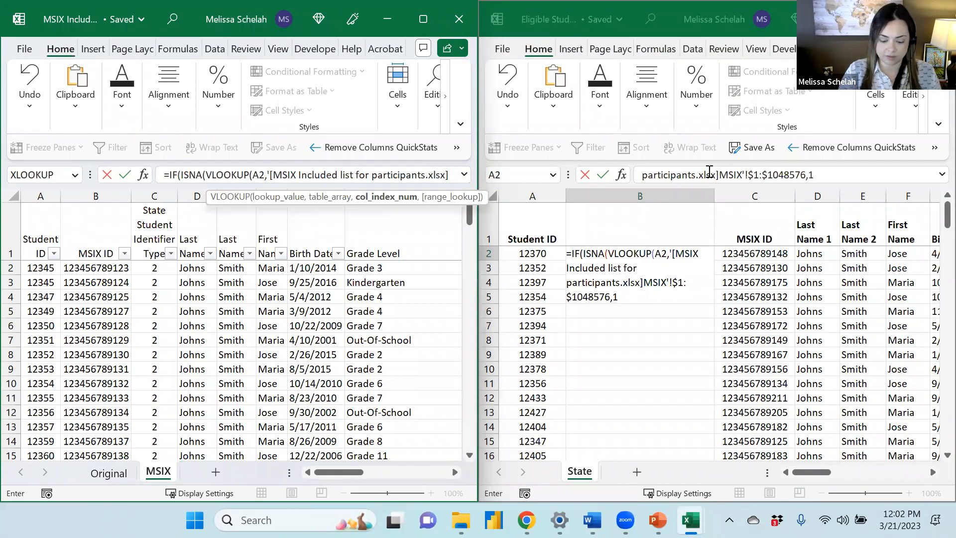
type(",")
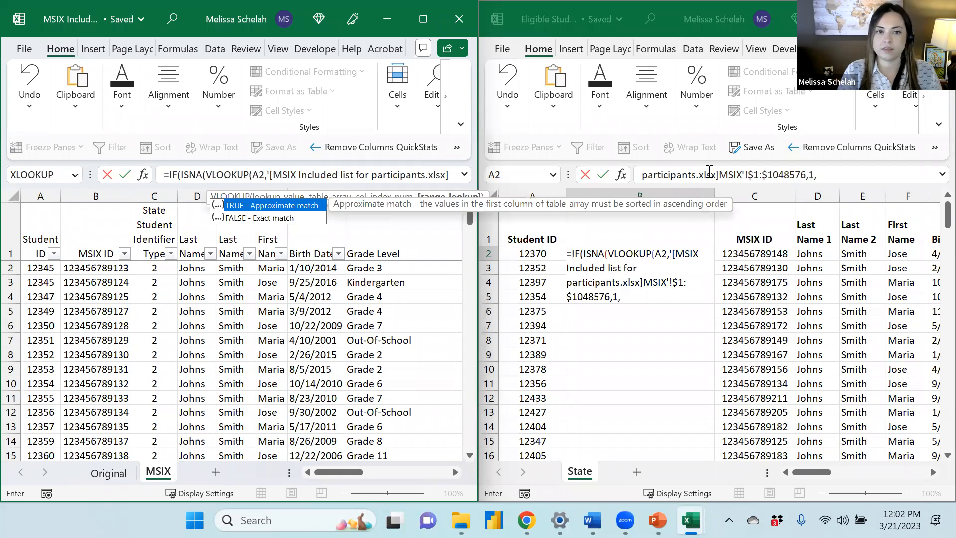
type("FALSE")
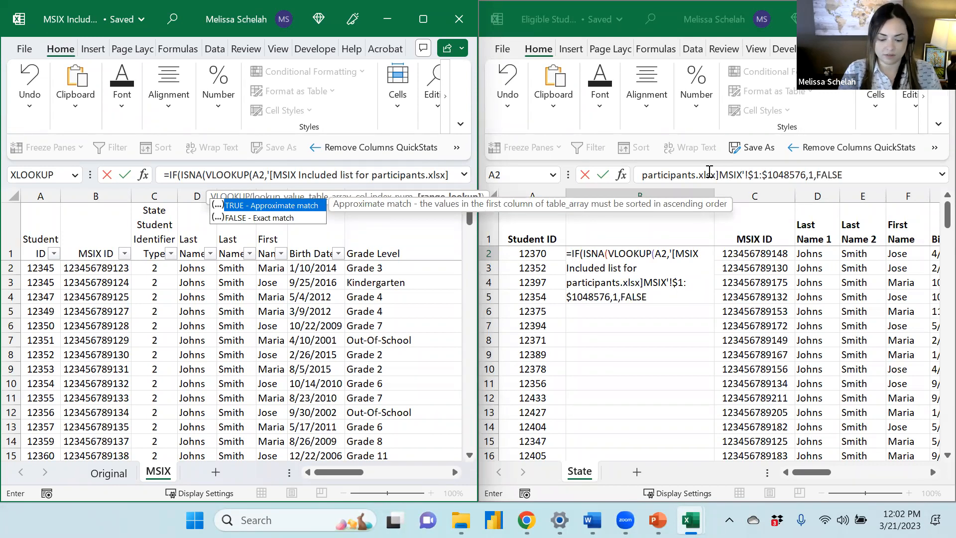
type(")")
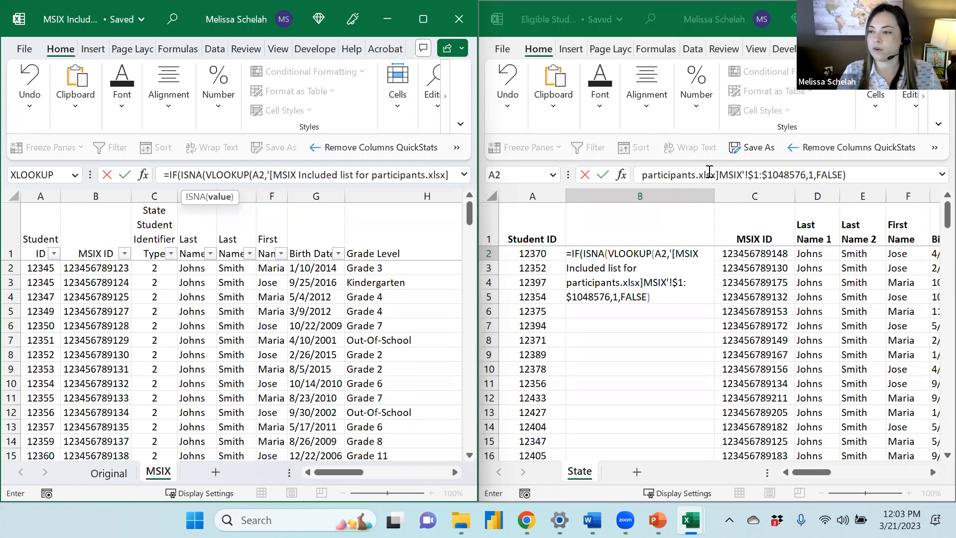
Finish the IF formula in B2 to return "Not found in MSIX" when not found and "" otherwise, then enter it
key("alt+Tab")
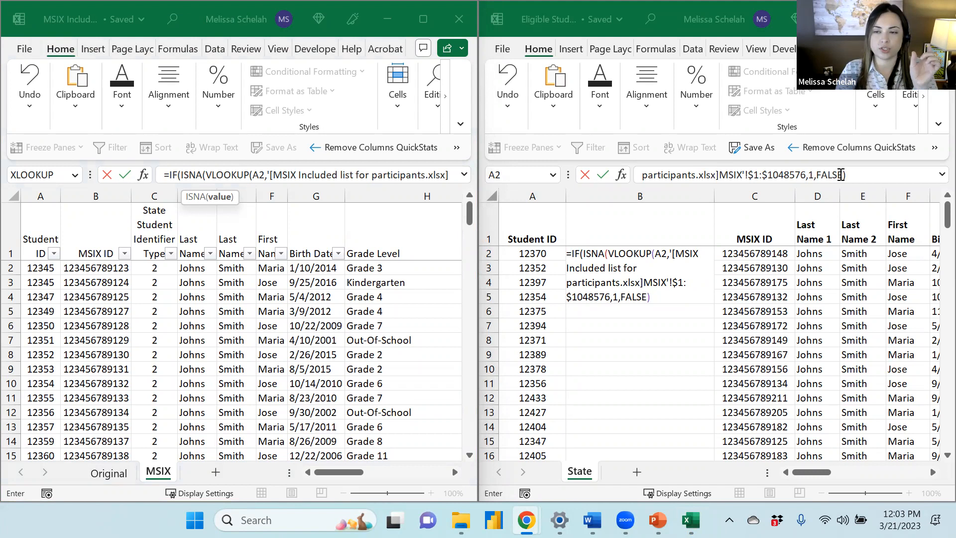
left_click(861, 174)
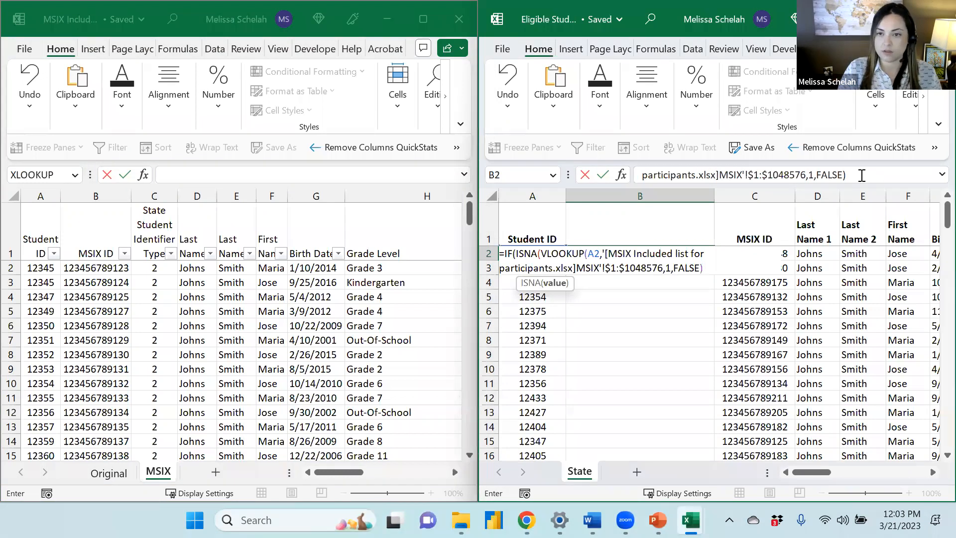
type(")")
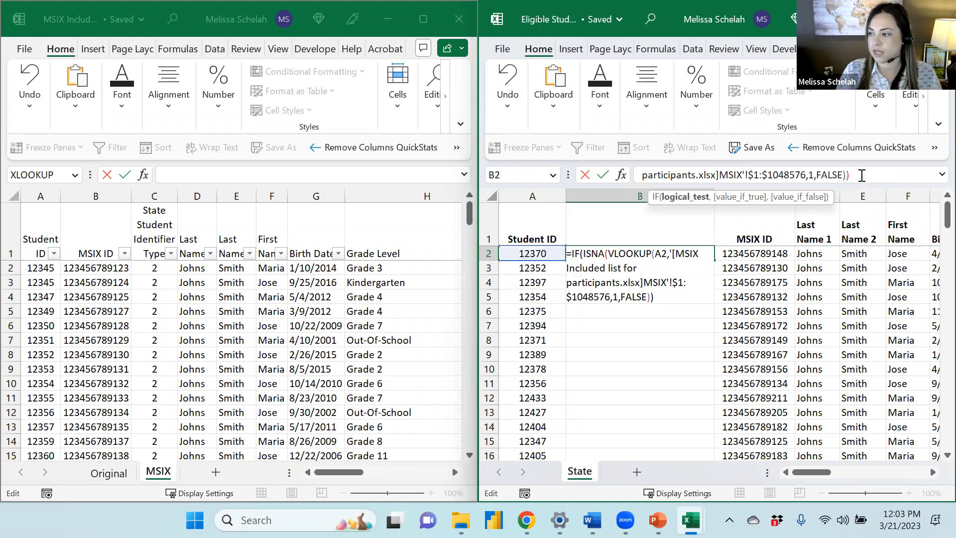
type(",")
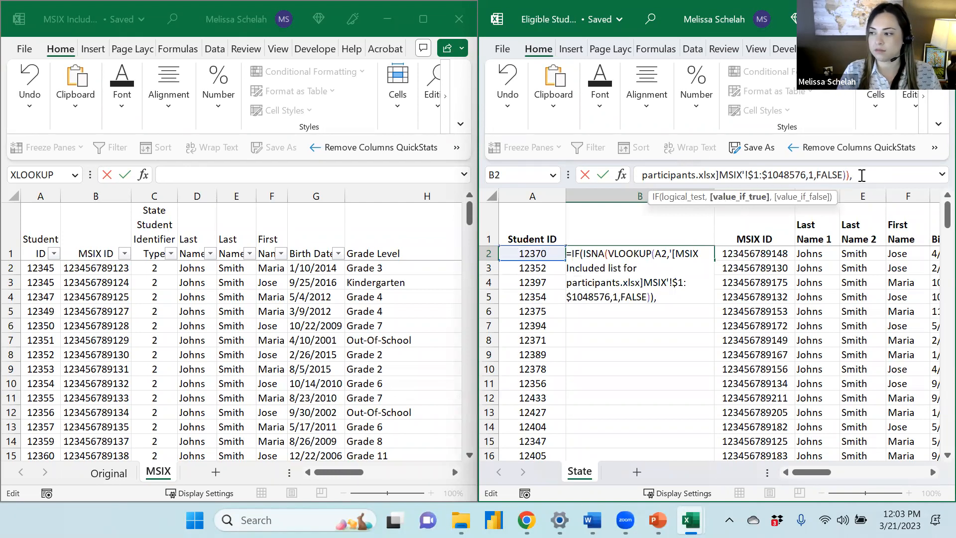
type("\"")
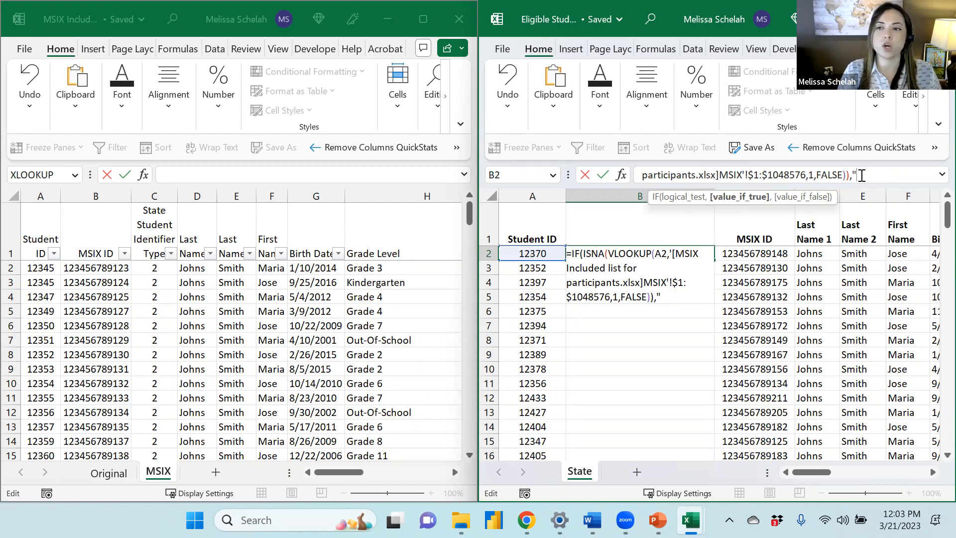
type("Not ")
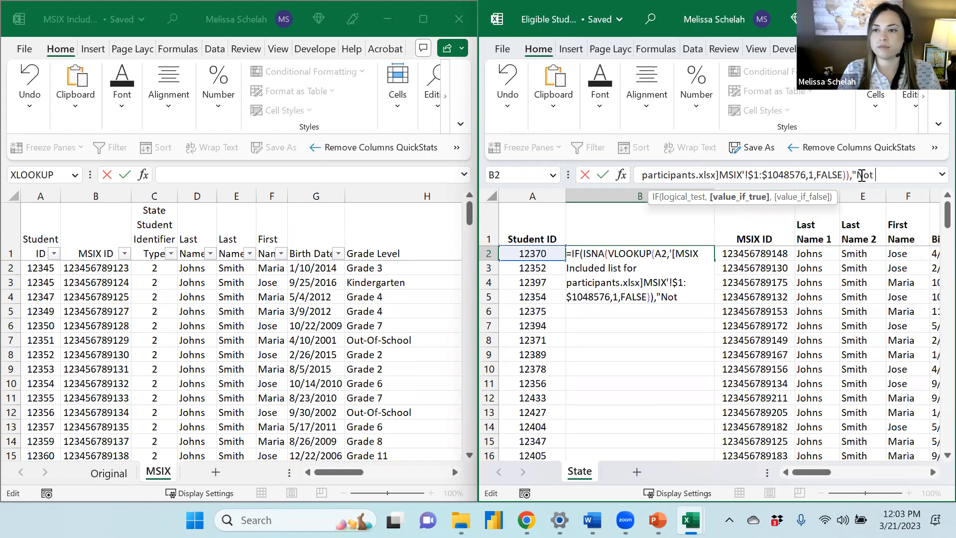
type("found in MSIX")
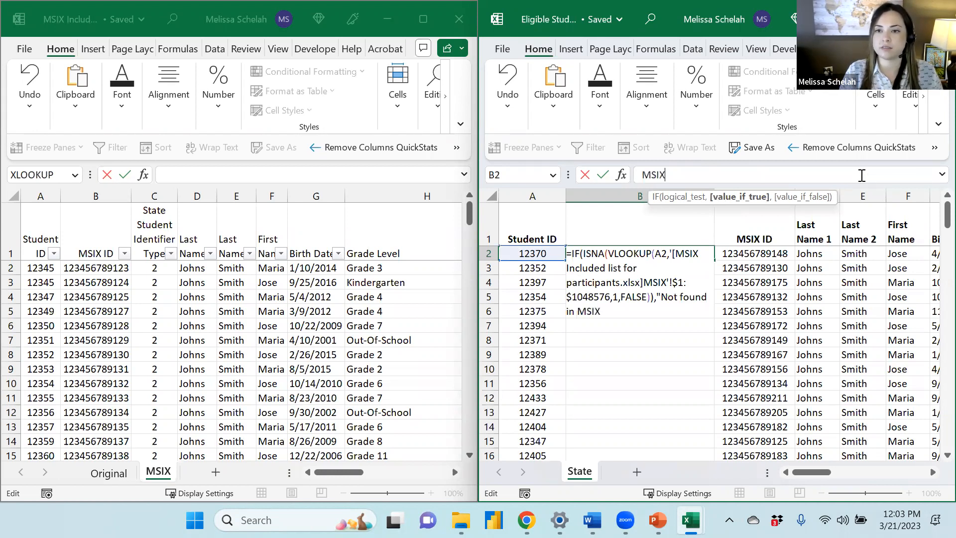
type("\"")
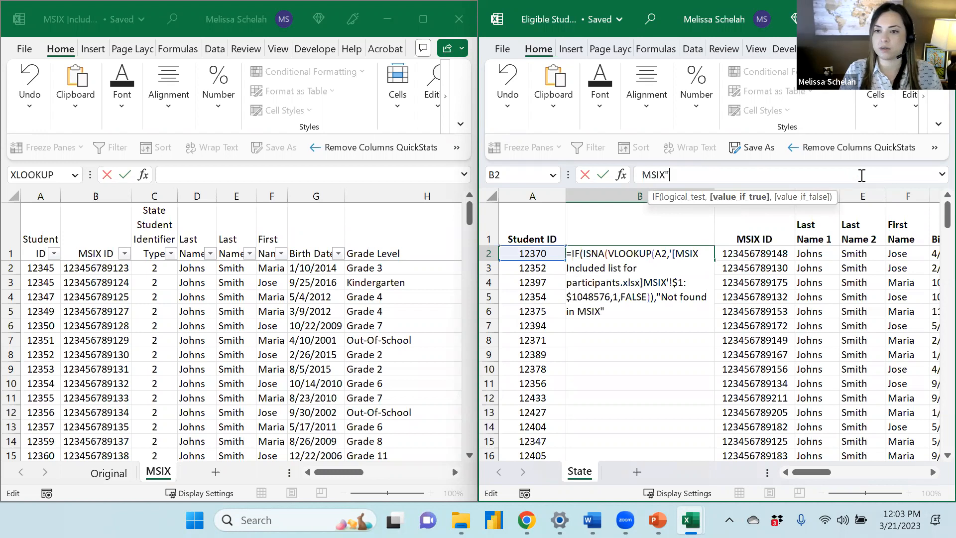
type(",")
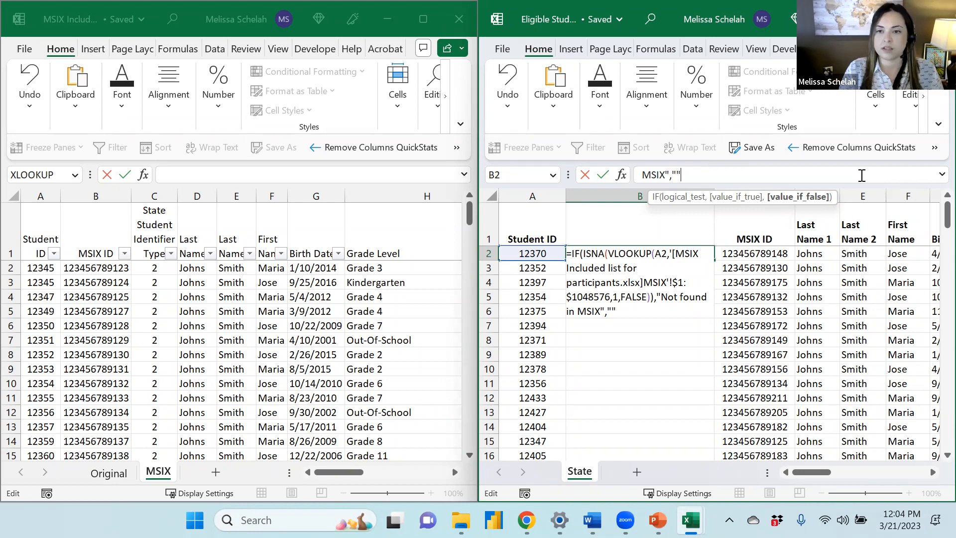
type(")")
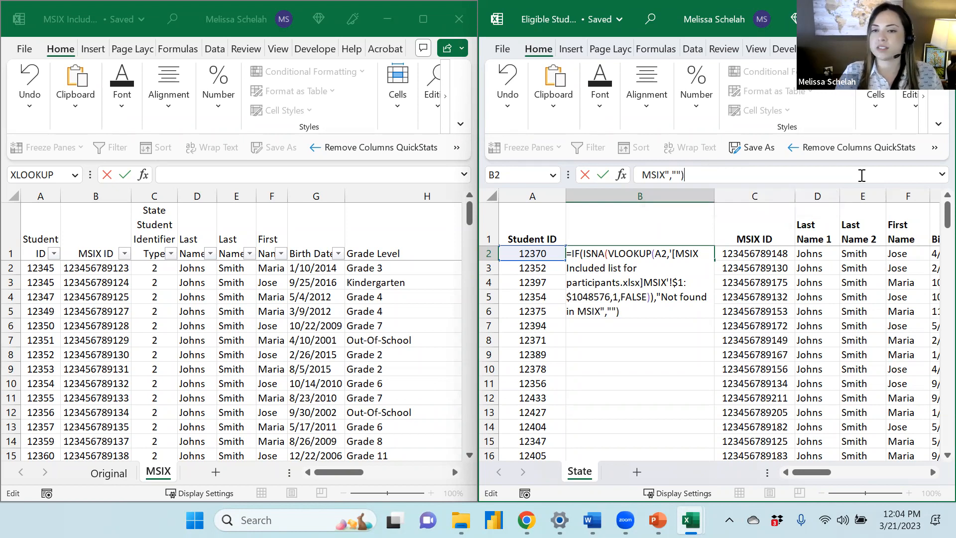
key("Return")
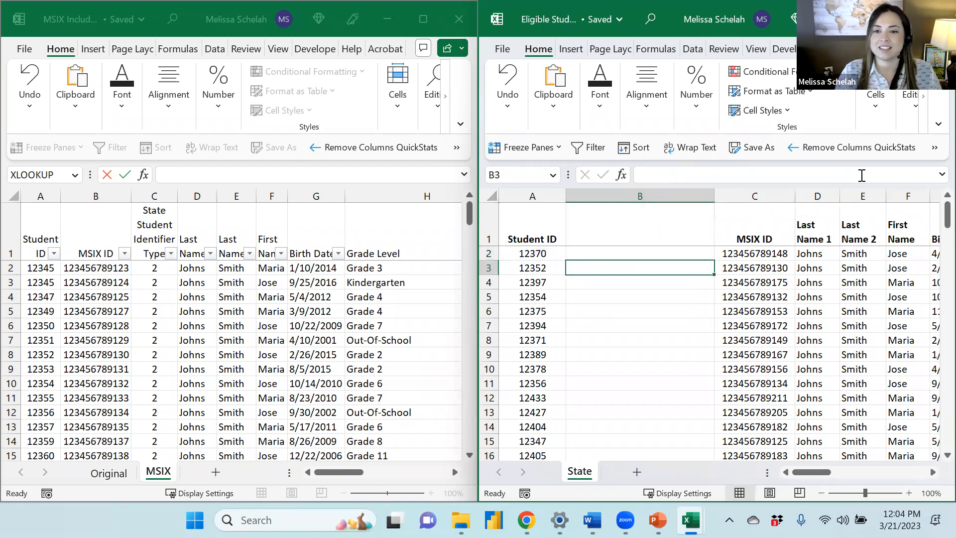
Fill the B2 formula down the whole column and scroll through the results
left_click(655, 254)
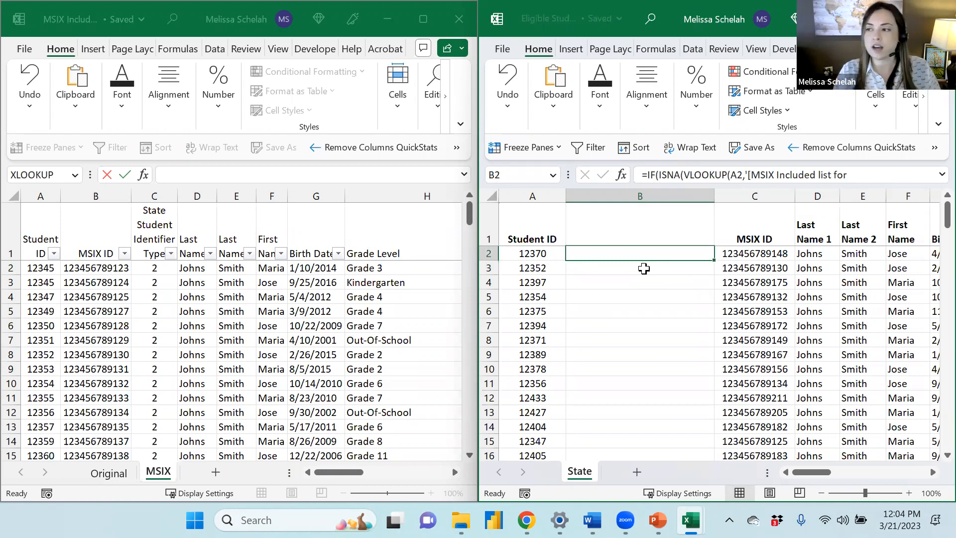
double_click(712, 261)
left_click(646, 263)
scroll(653, 289, "down", 5)
scroll(666, 310, "down", 5)
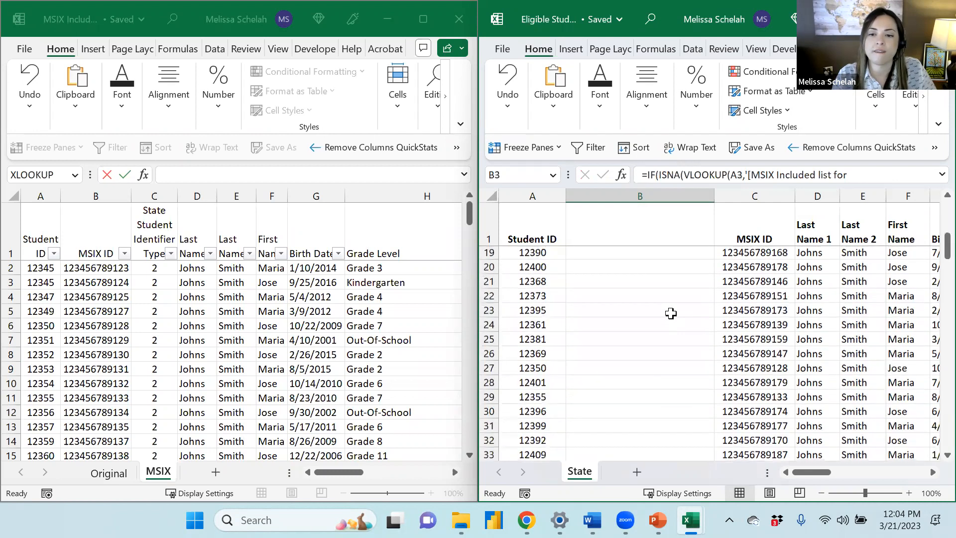
scroll(671, 313, "down", 4)
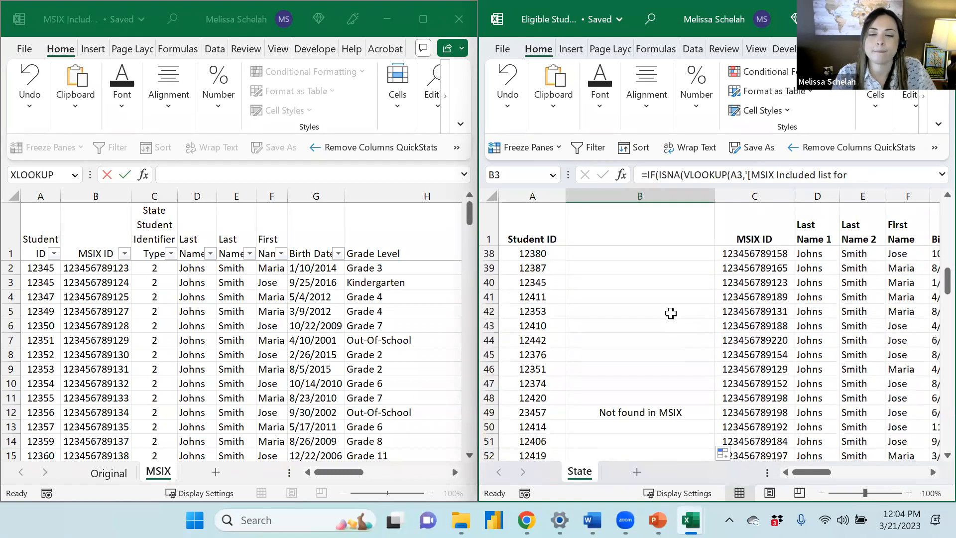
left_click(668, 368)
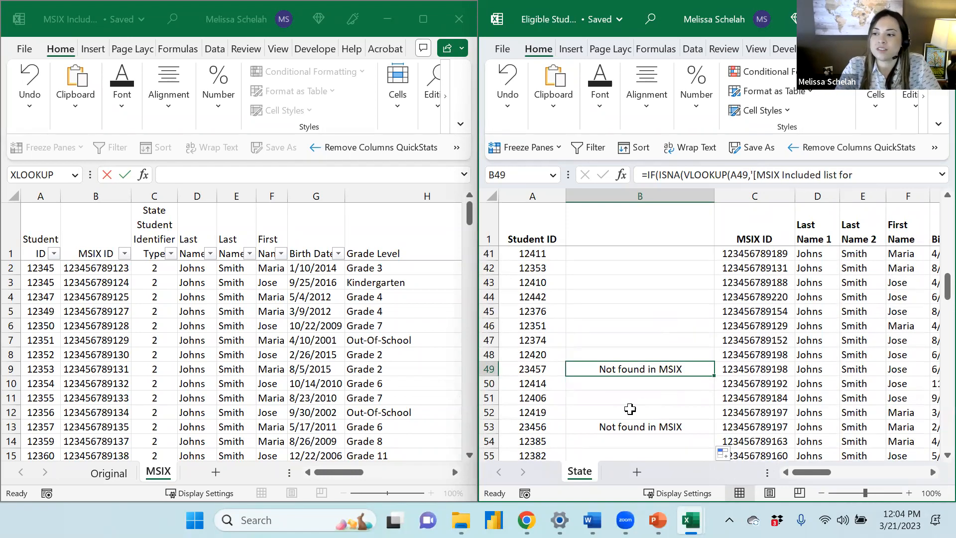
scroll(610, 406, "down", 1)
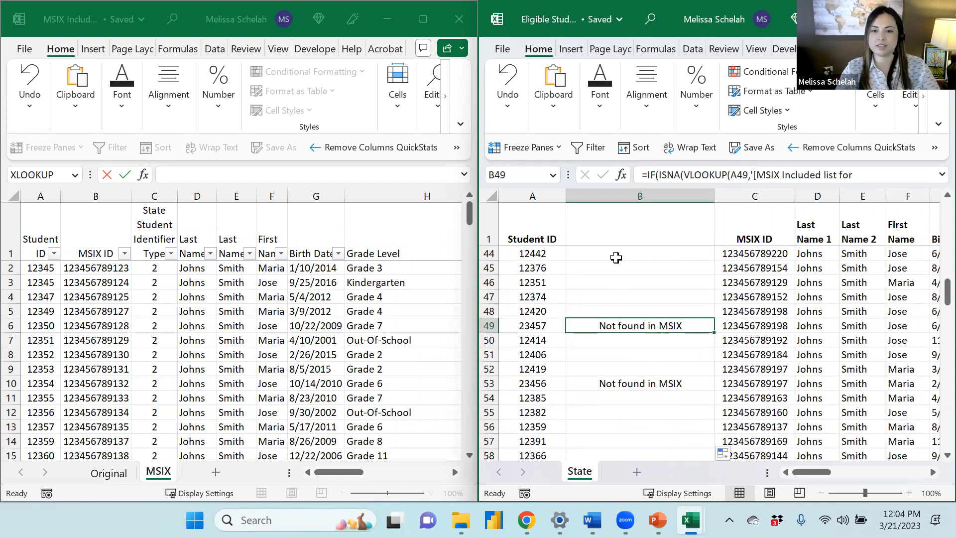
Enter the header Formula in cell B1
left_click(623, 232)
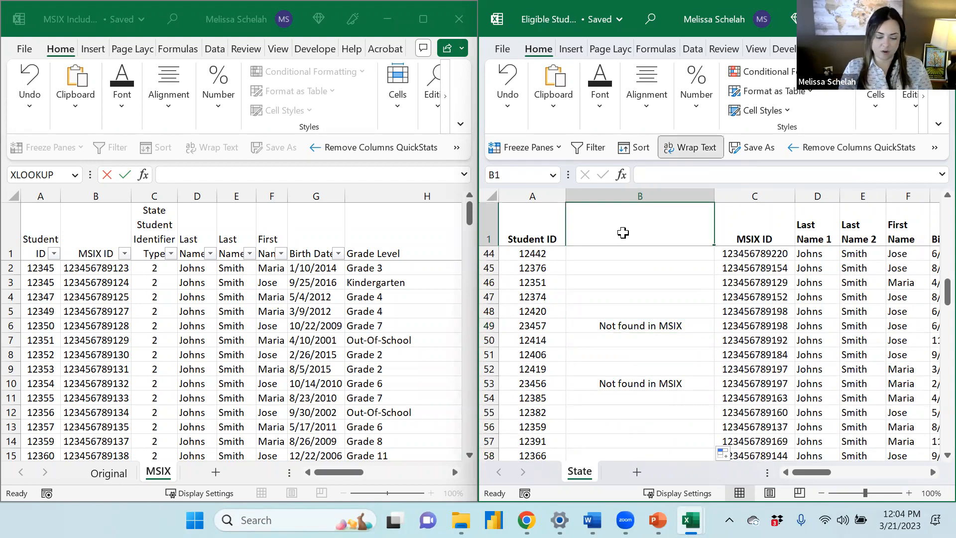
type("Formula")
key("Return")
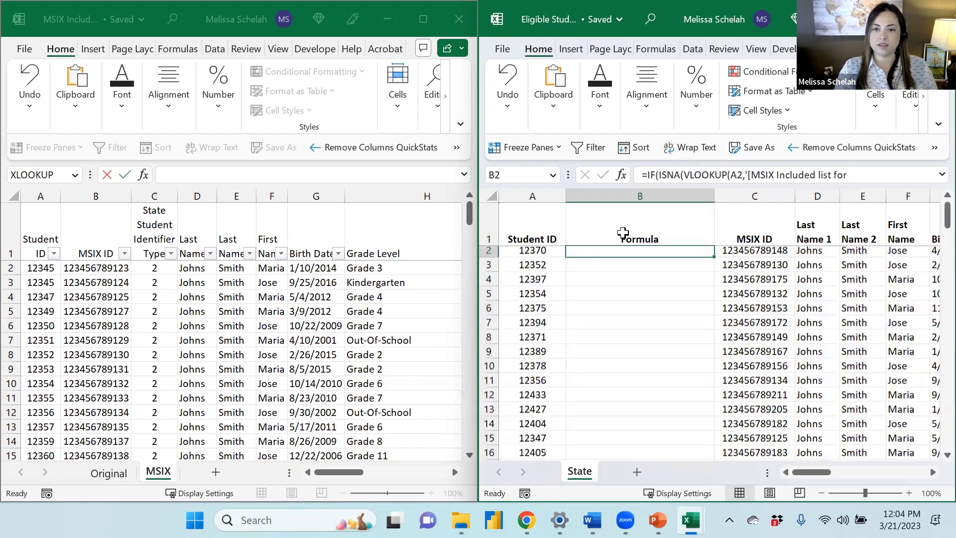
Maximize the State workbook window and turn on filters for the header row
left_click(486, 232)
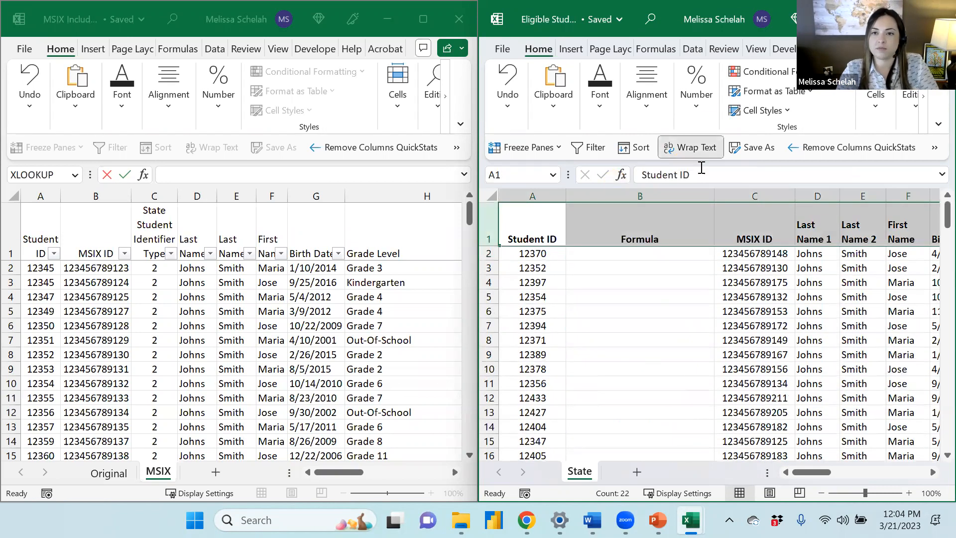
key("super+Up")
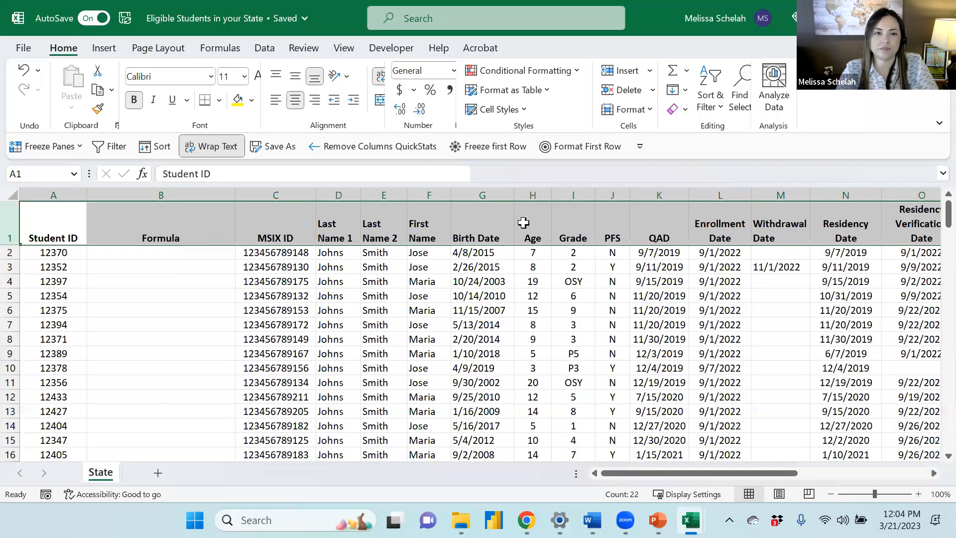
left_click(111, 149)
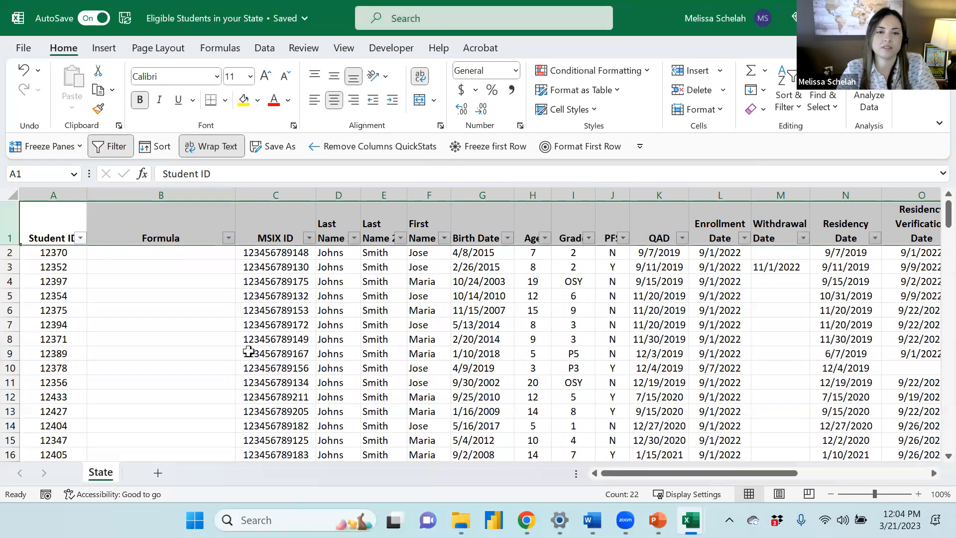
Filter the Formula column to show only "Not found in MSIX" rows and inspect one result's formula
left_click(187, 239)
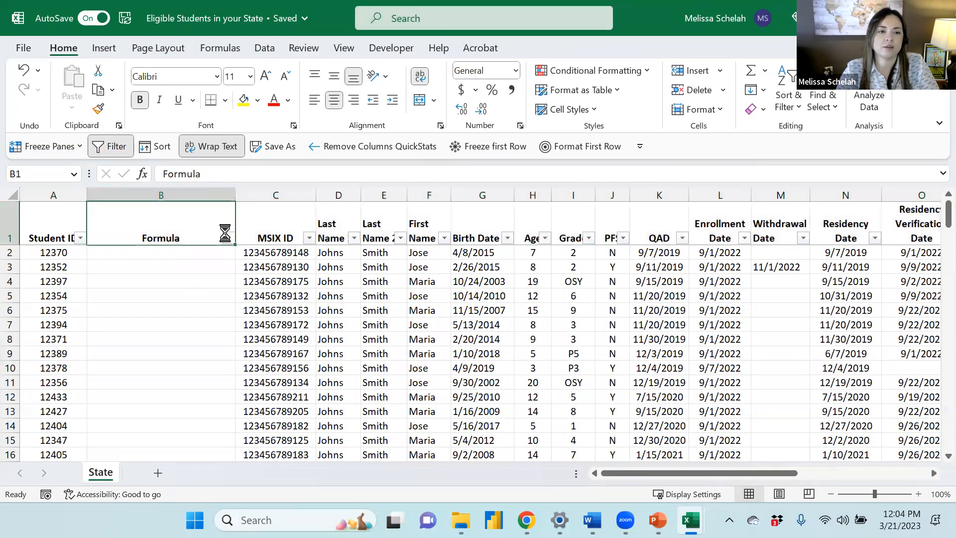
left_click(229, 237)
left_click(62, 338)
left_click(61, 352)
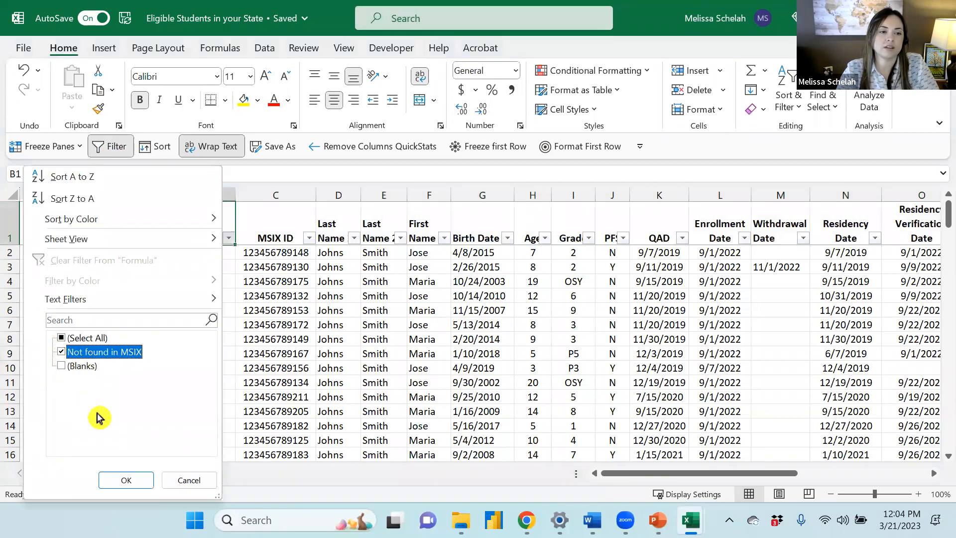
left_click(114, 481)
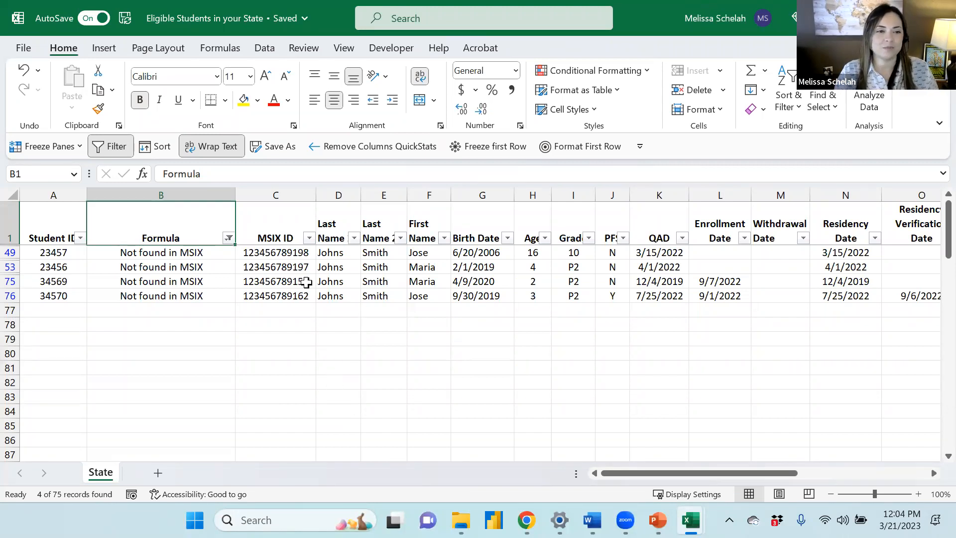
left_click(112, 266)
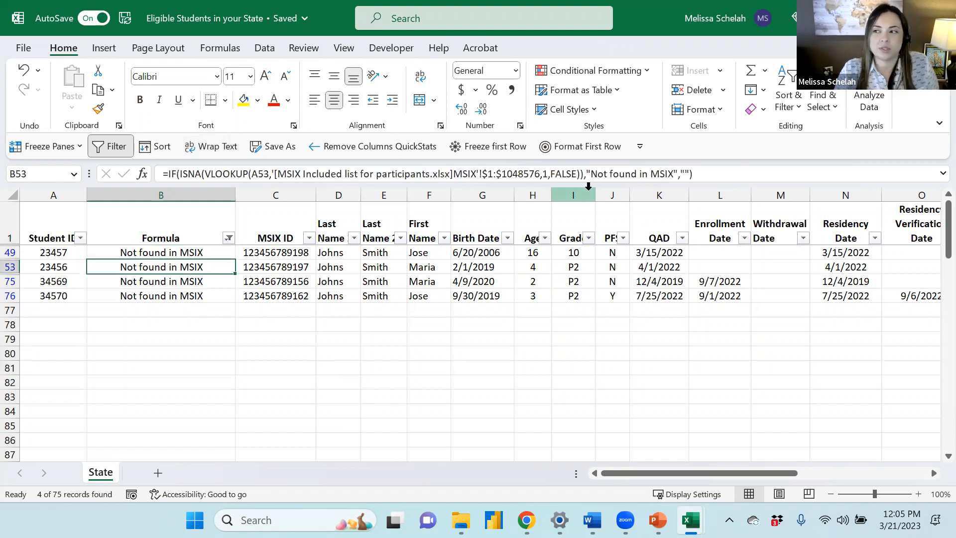
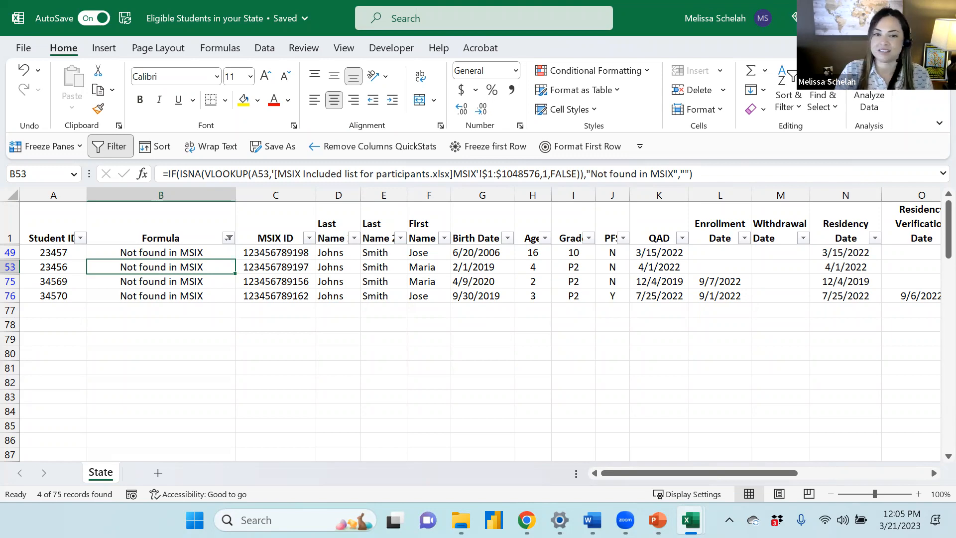
Switch to the presentation and advance to the age calculation formula slide
key("alt+Tab")
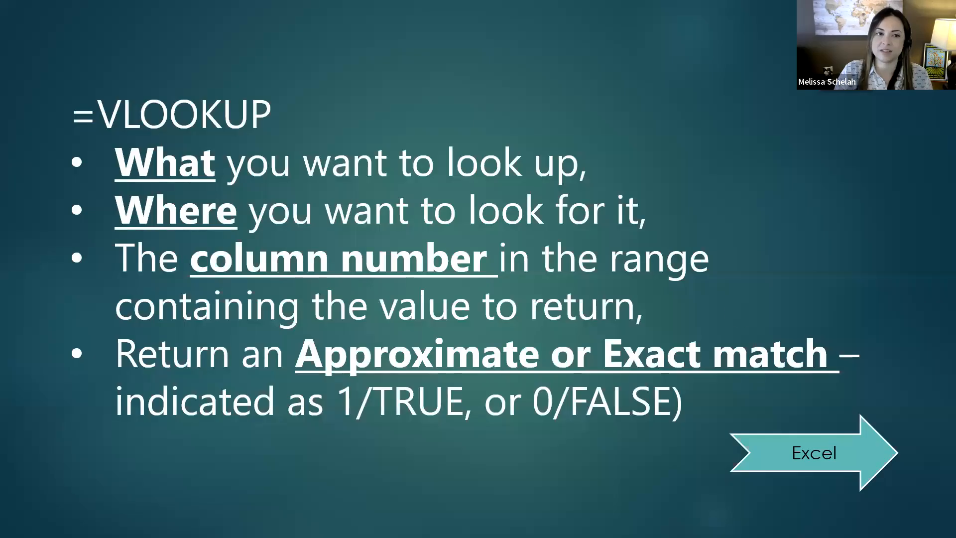
left_click(591, 361)
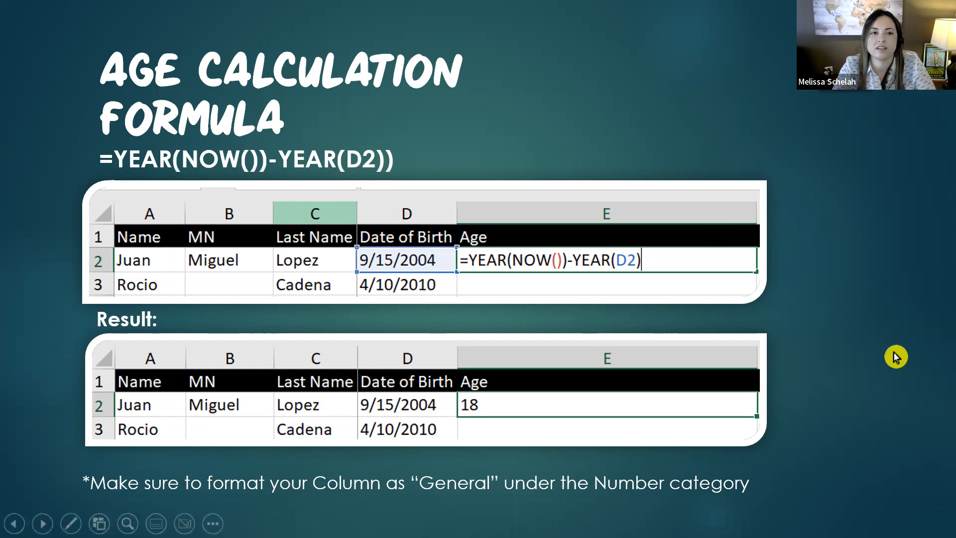
key("Left")
key("Right")
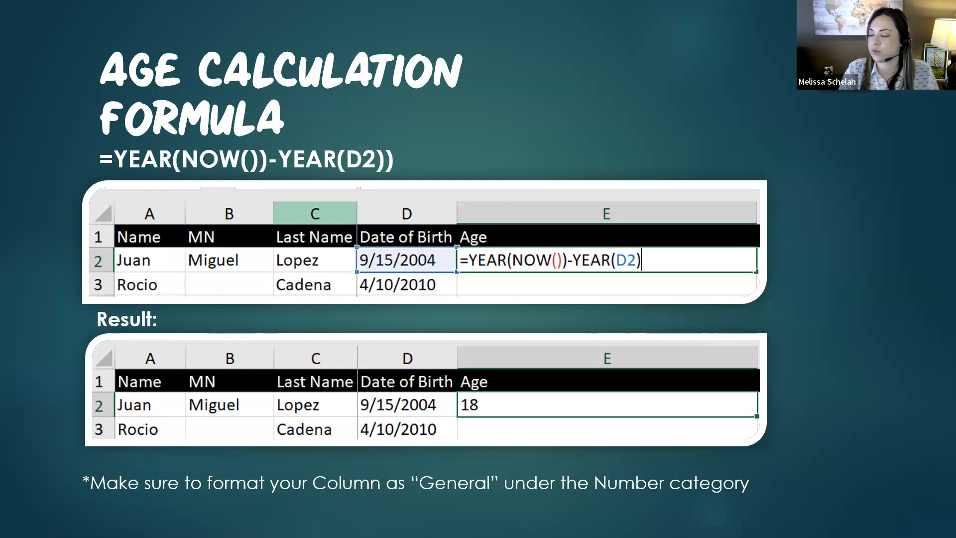
Return to the State workbook and keep its window maximized
key("alt+Tab")
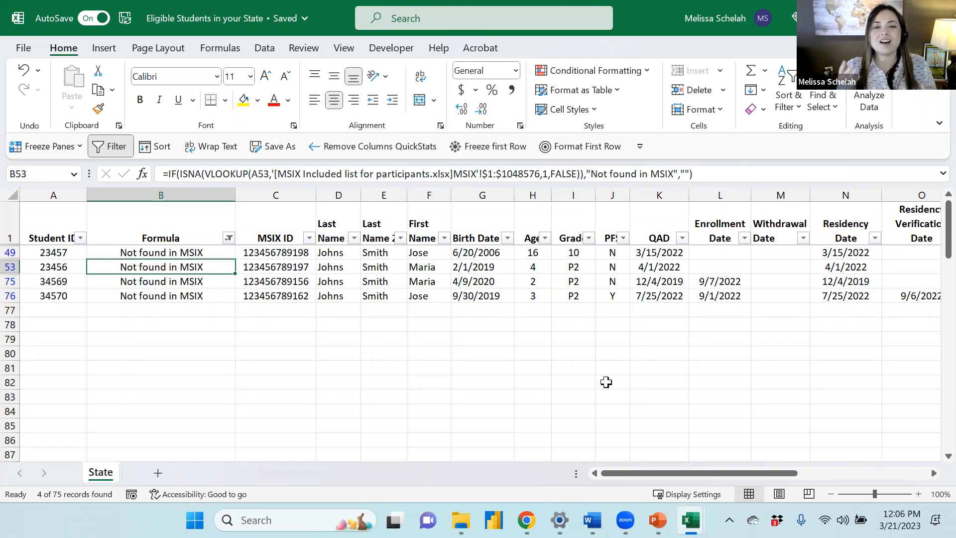
double_click(659, 13)
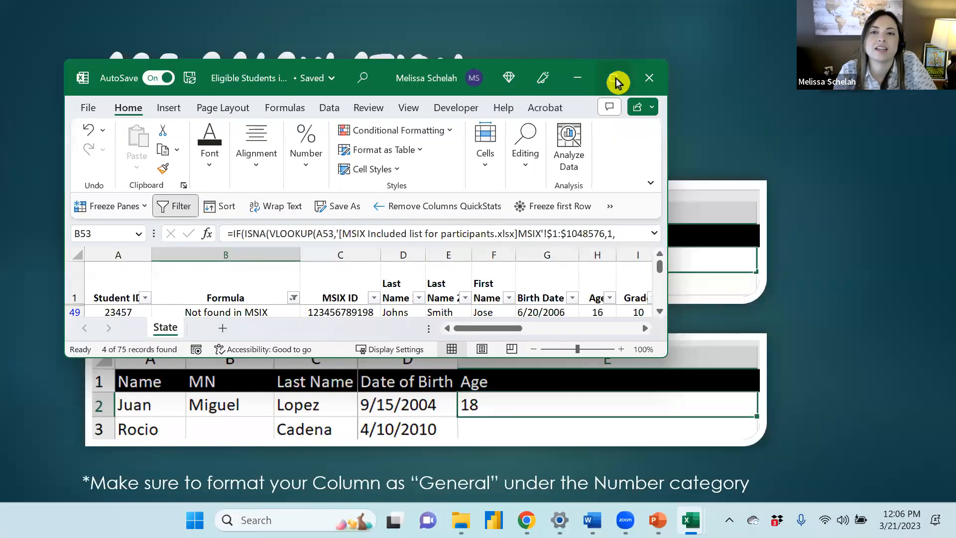
left_click(616, 80)
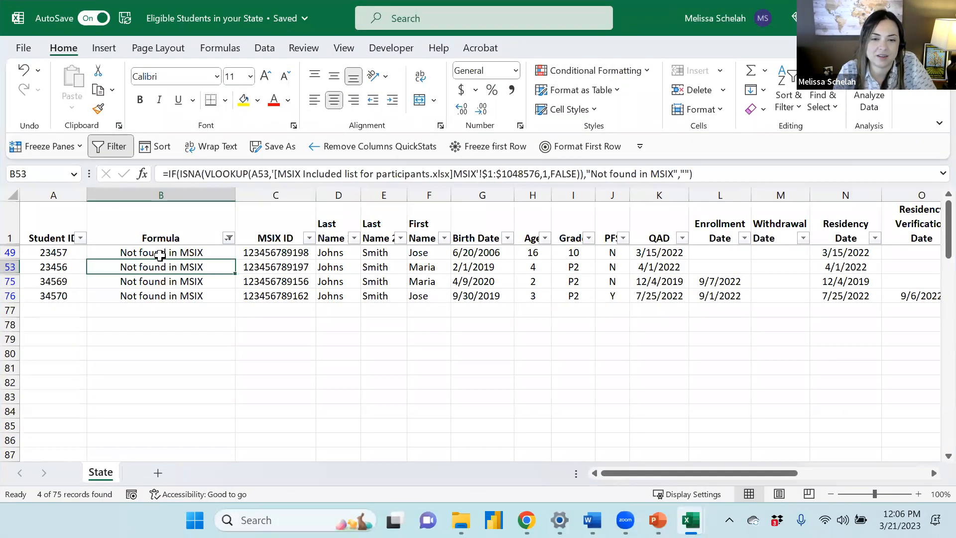
Review the first flagged student's record across its columns, from age and grade to the enrollment and residency dates
left_click(160, 254)
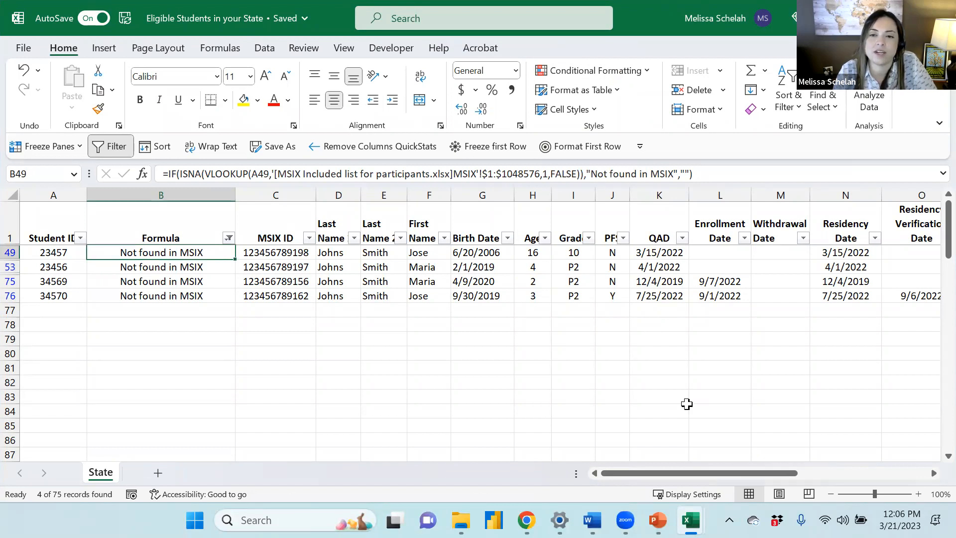
left_click(10, 252)
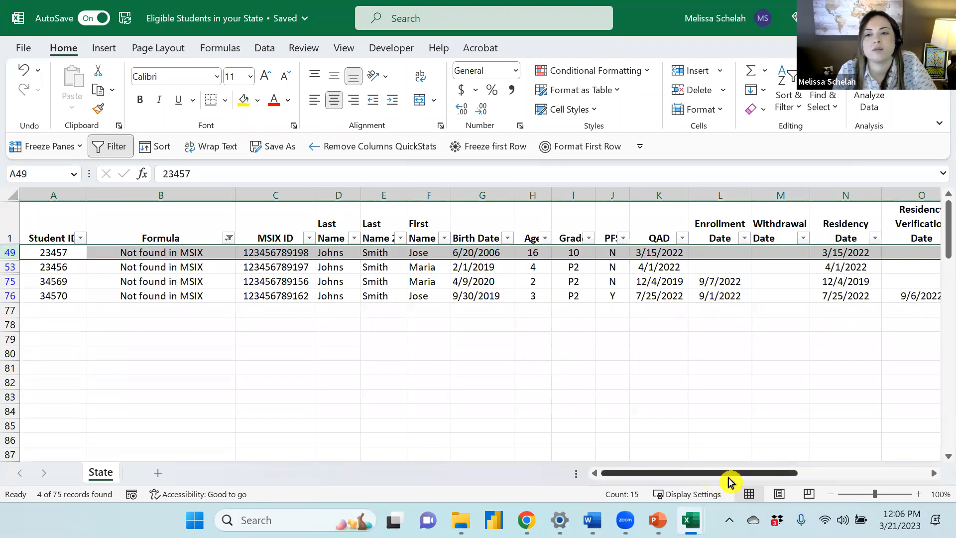
scroll(730, 480, "right", 3)
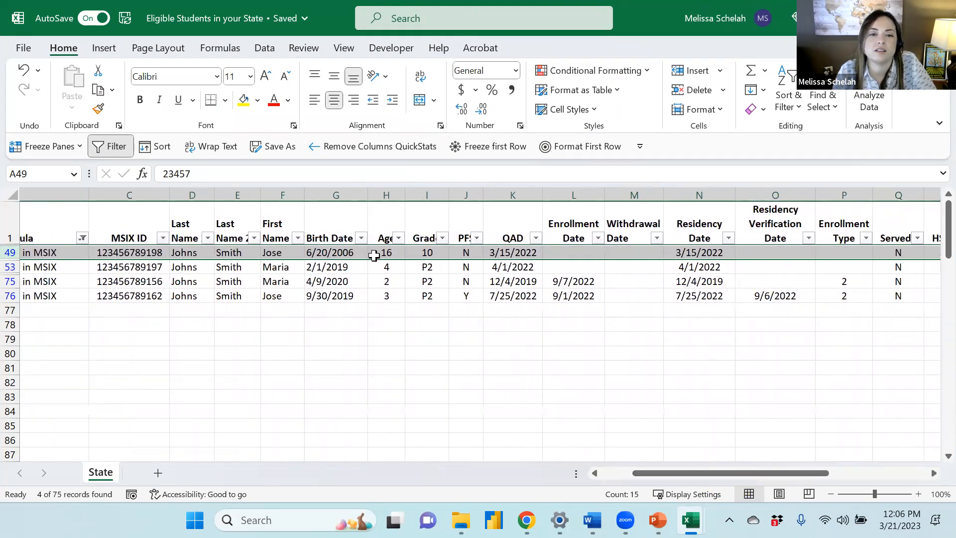
left_click(374, 253)
left_click(426, 253)
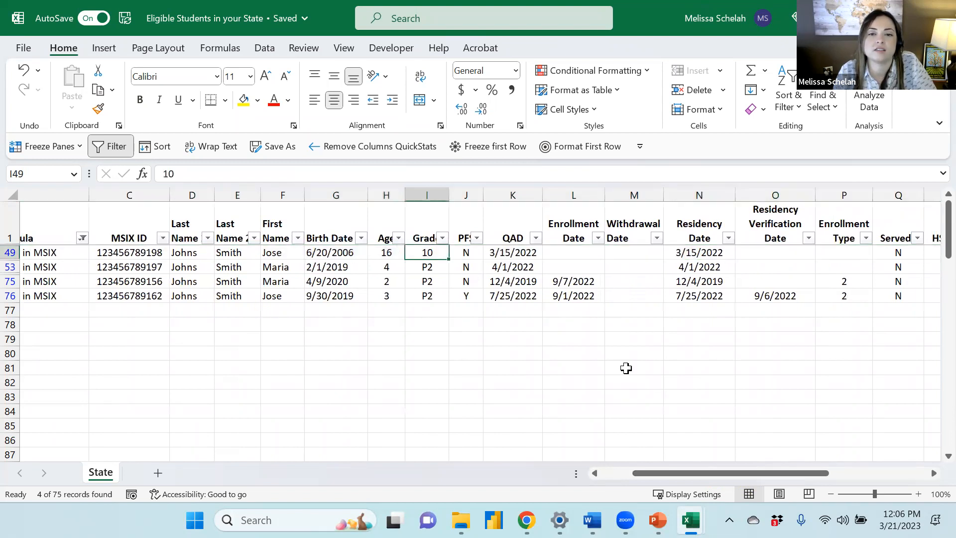
left_click(524, 253)
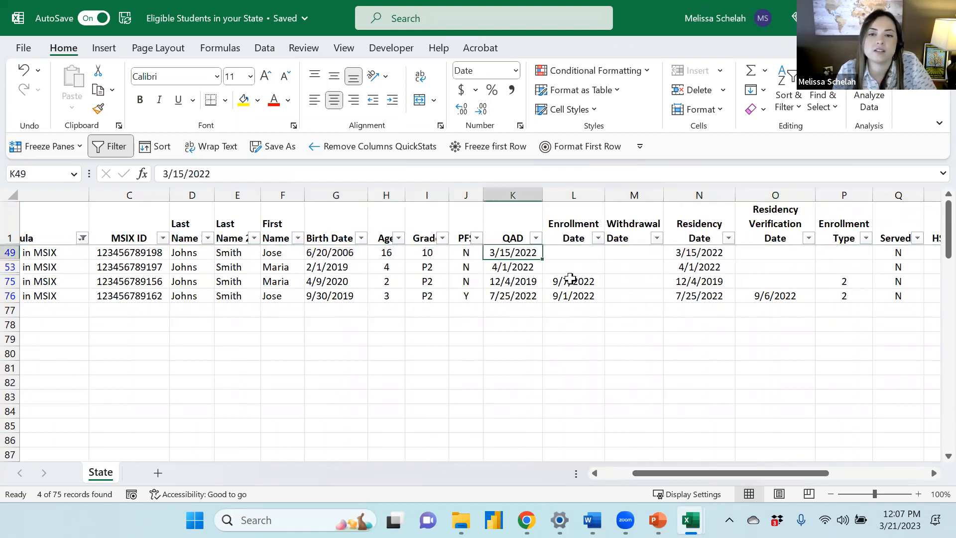
left_click(575, 224)
left_click(577, 252)
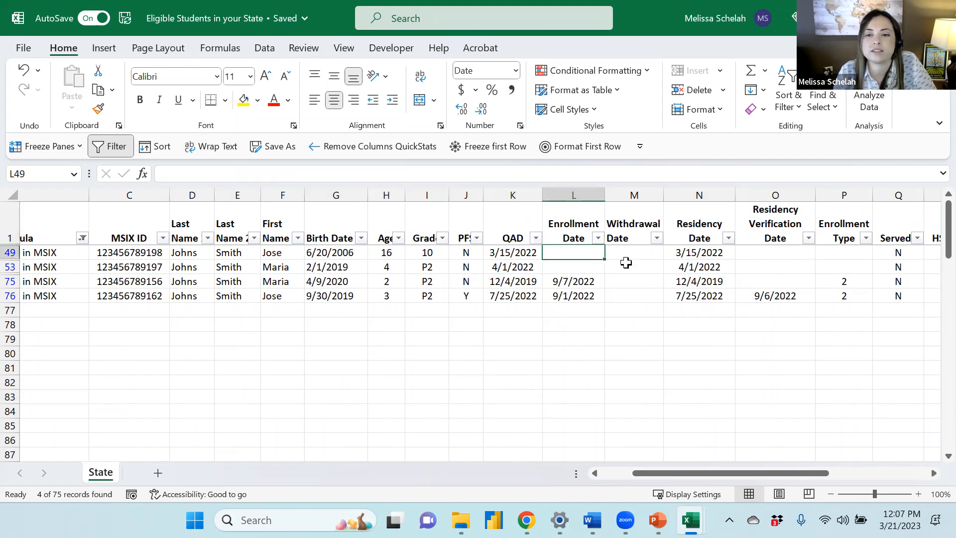
left_click(631, 253)
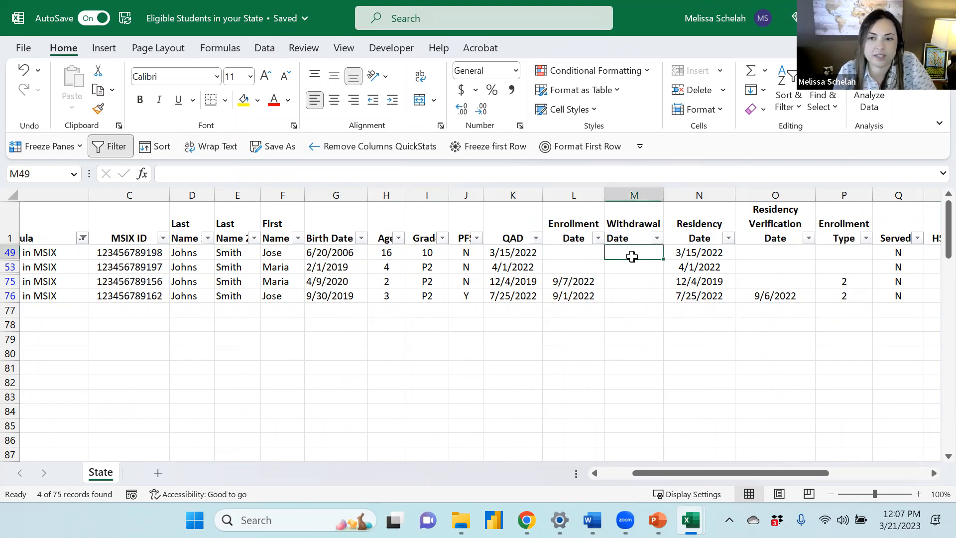
left_click(713, 255)
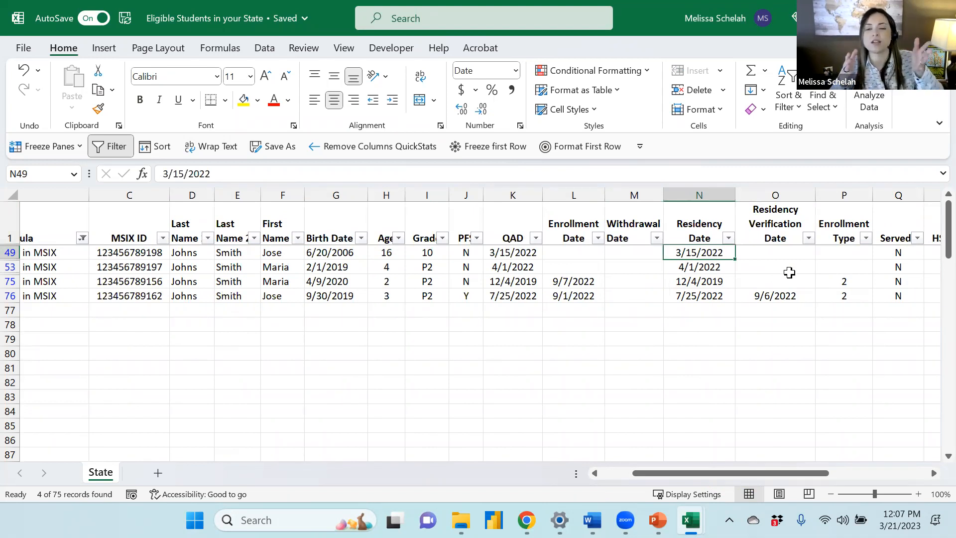
left_click(763, 253)
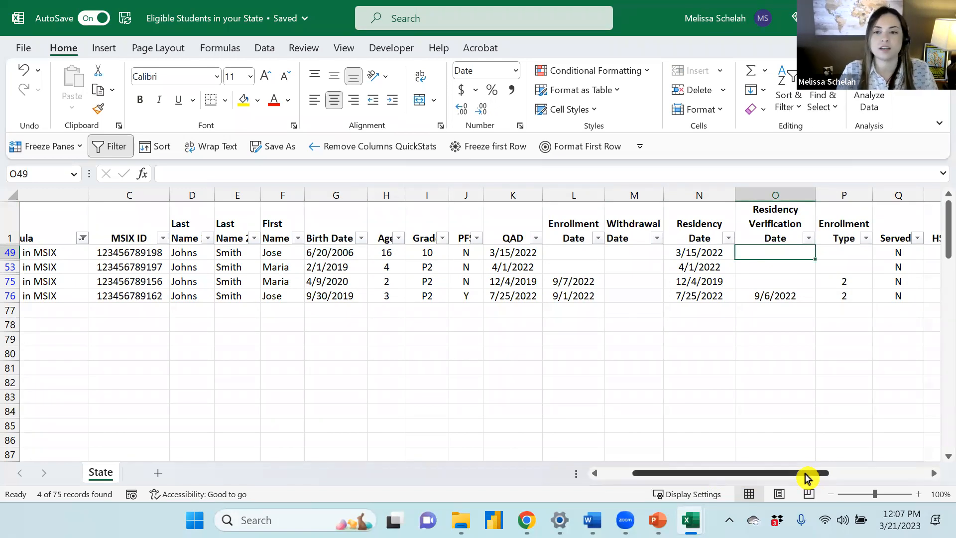
scroll(807, 478, "left", 1)
left_click_drag(807, 478, 842, 483)
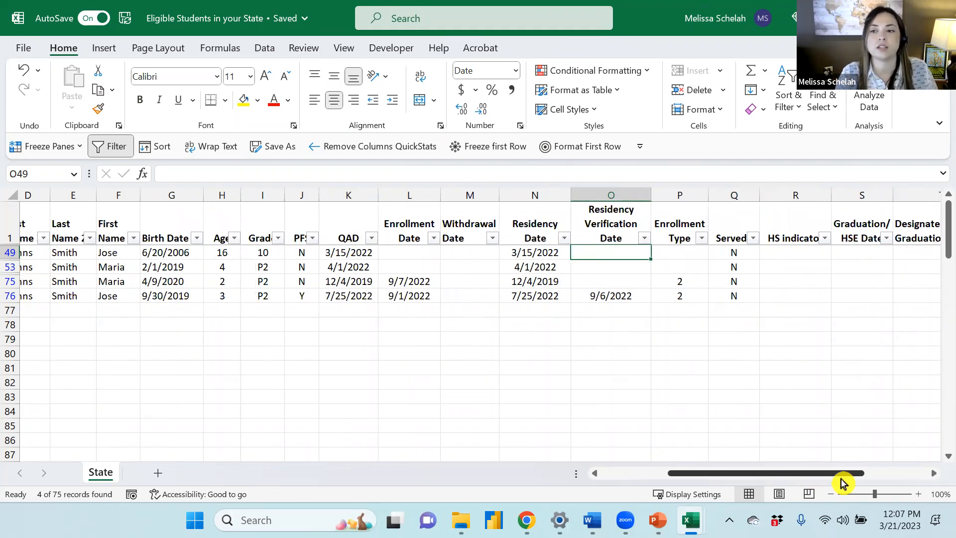
left_click_drag(842, 483, 576, 448)
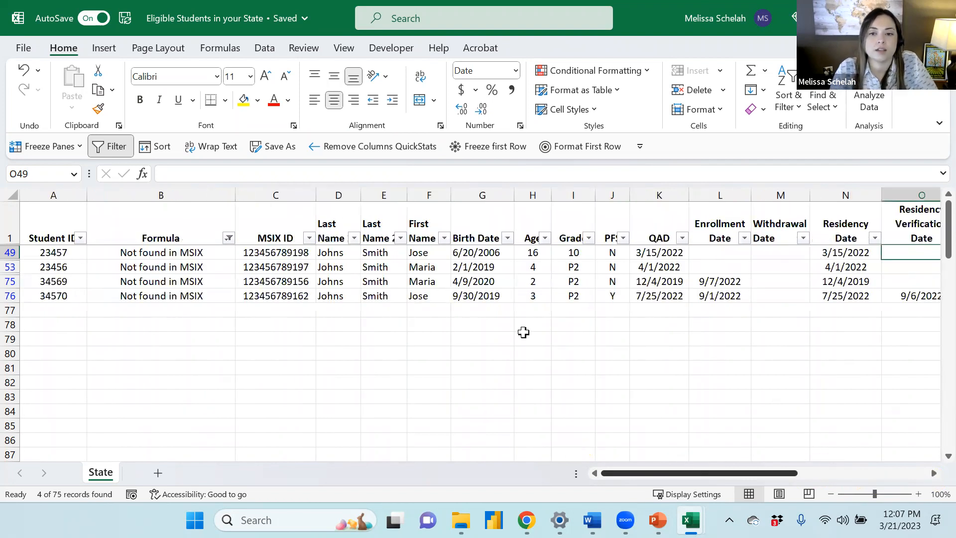
left_click(730, 255)
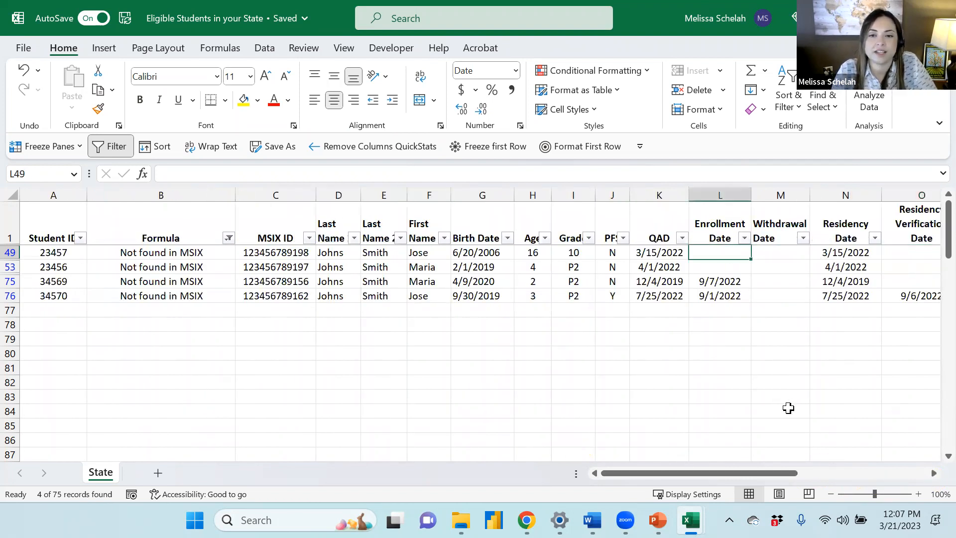
left_click(946, 457)
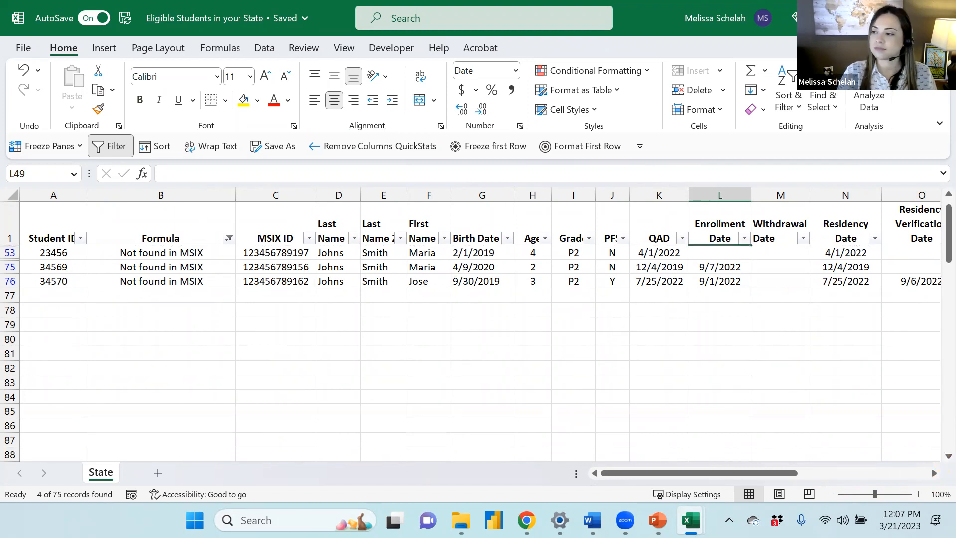
Examine the next flagged student's row, including its age formula, grade and enrollment and residency dates
key("alt+Tab")
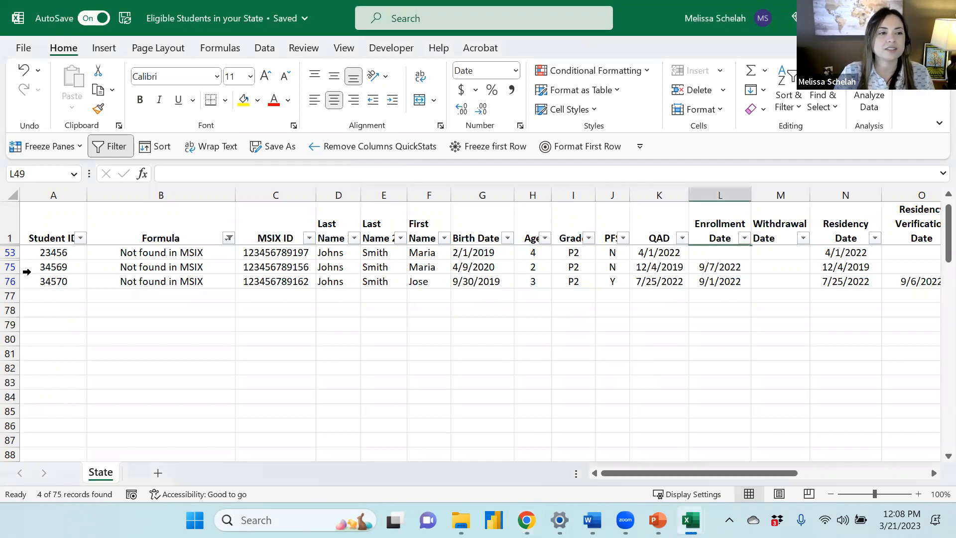
left_click(10, 252)
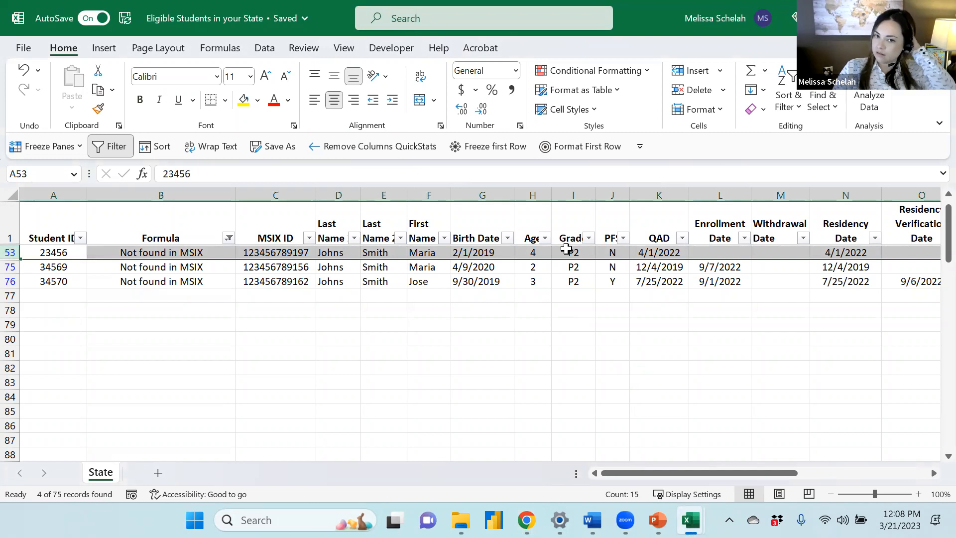
left_click(533, 252)
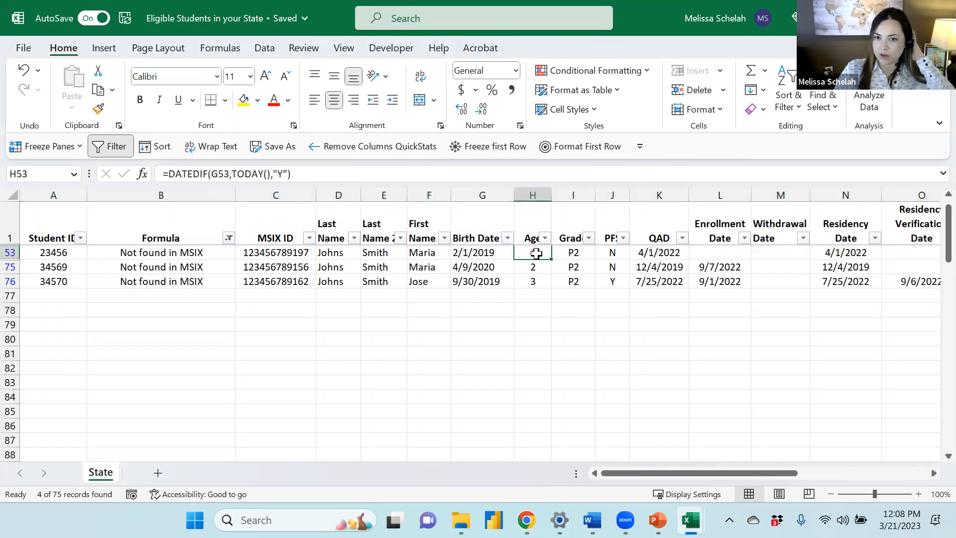
left_click(578, 252)
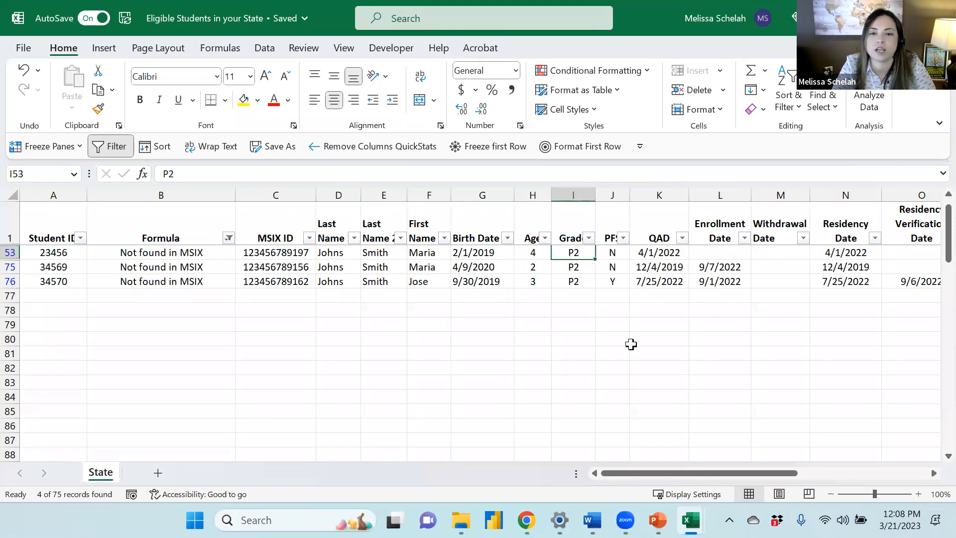
left_click_drag(682, 475, 703, 477)
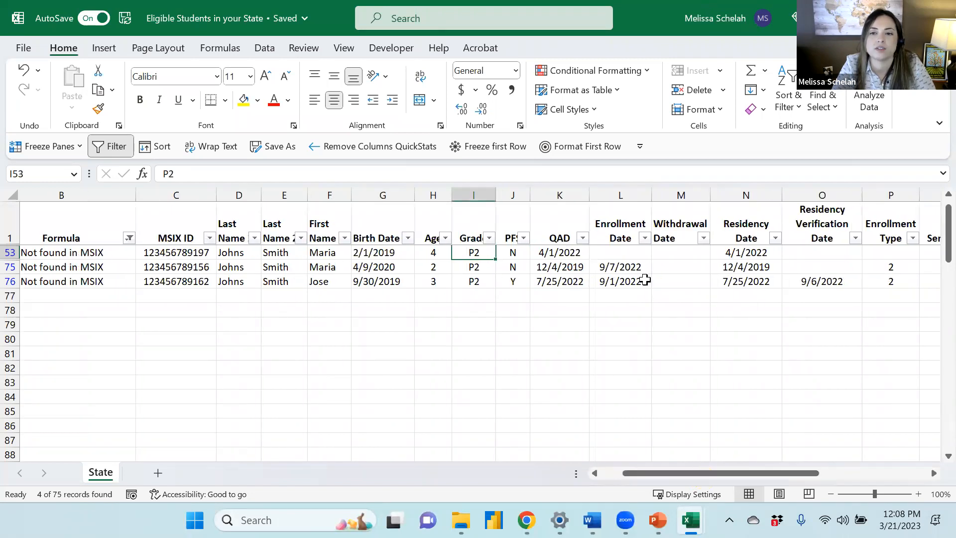
left_click(621, 252)
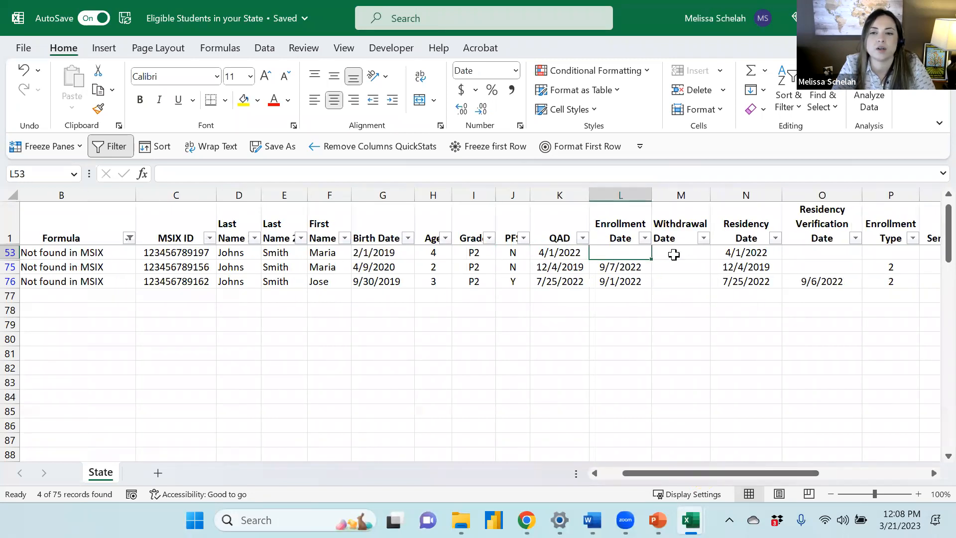
left_click(681, 254)
left_click(760, 254)
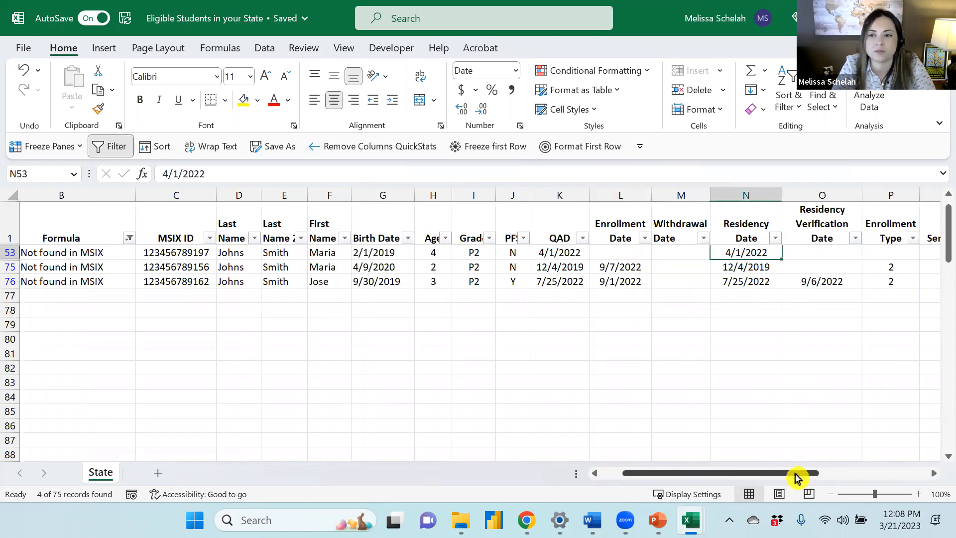
mouse_move(796, 477)
left_mouse_down()
mouse_move(808, 479)
mouse_move(788, 474)
left_mouse_up()
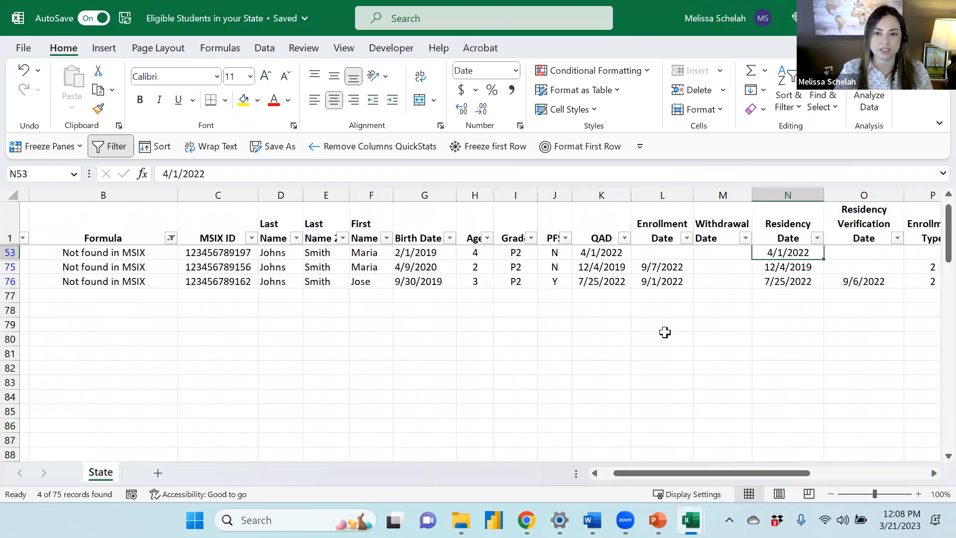
left_click(665, 252)
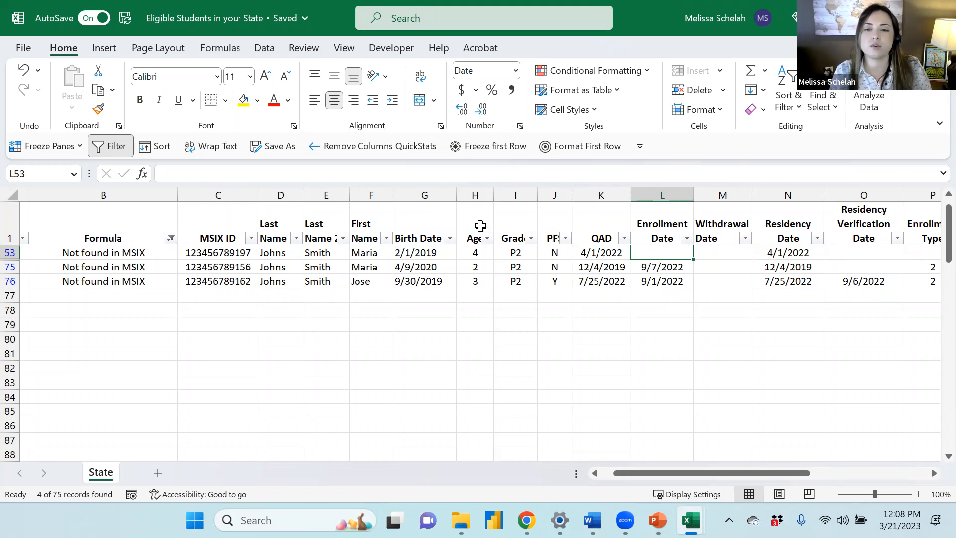
left_click(514, 253)
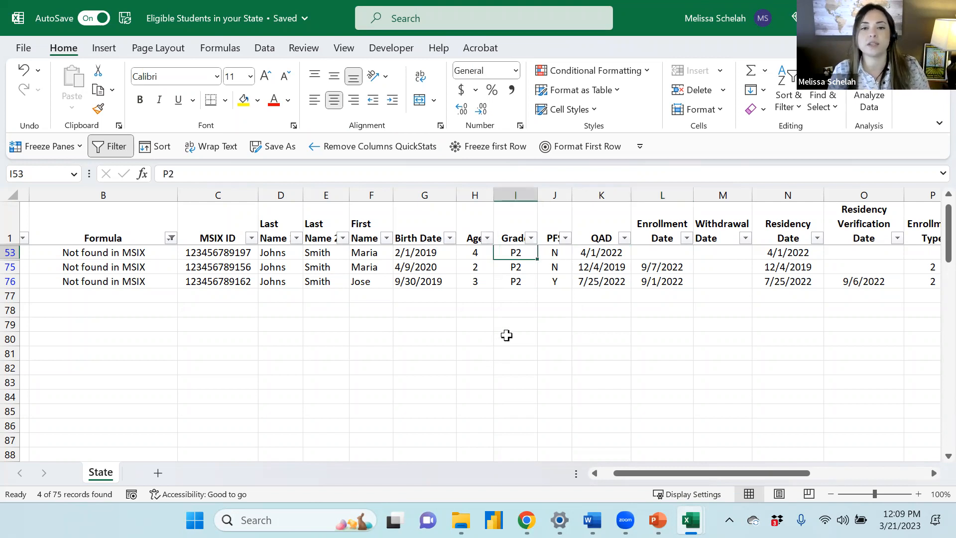
left_click(666, 250)
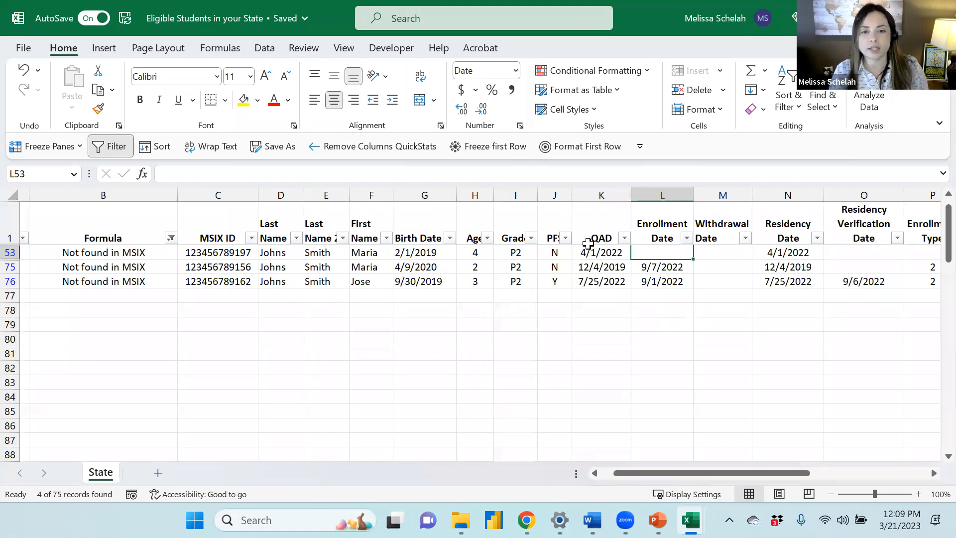
left_click(517, 250)
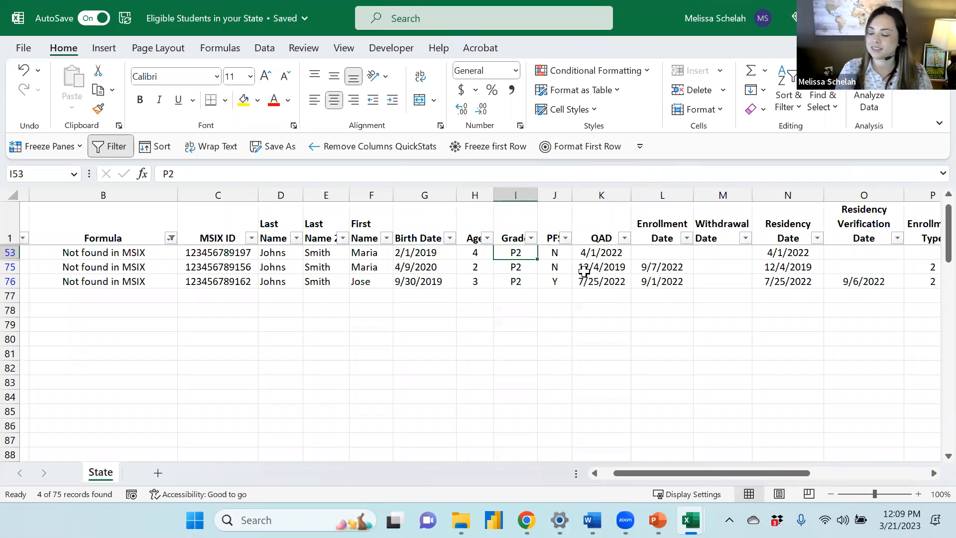
Inspect the third flagged student's grade, birth date and age formula
key("alt+Tab")
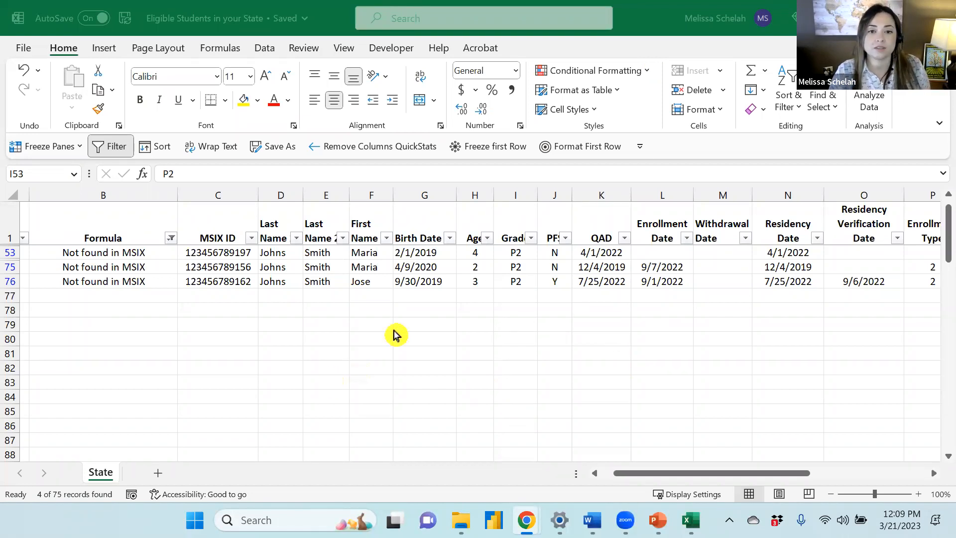
left_click(516, 266)
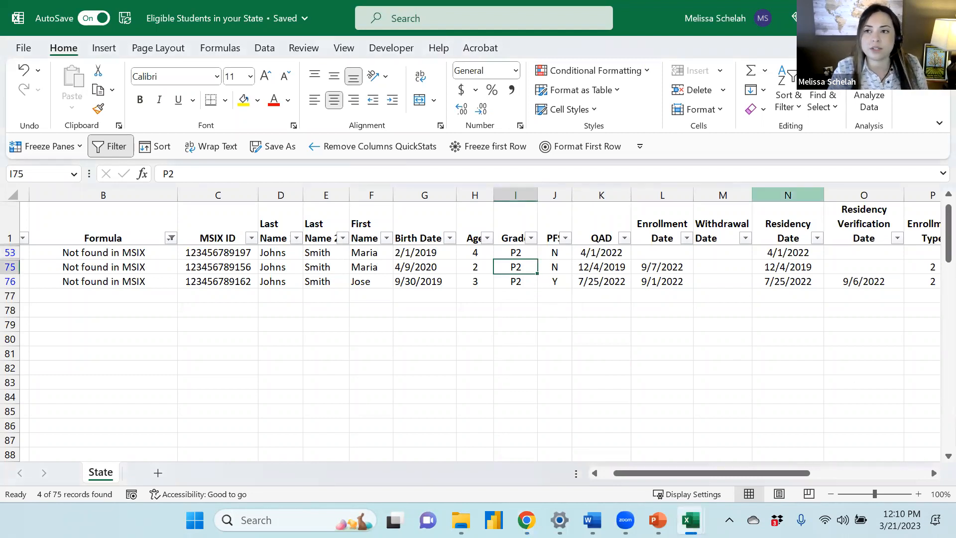
left_click(397, 269)
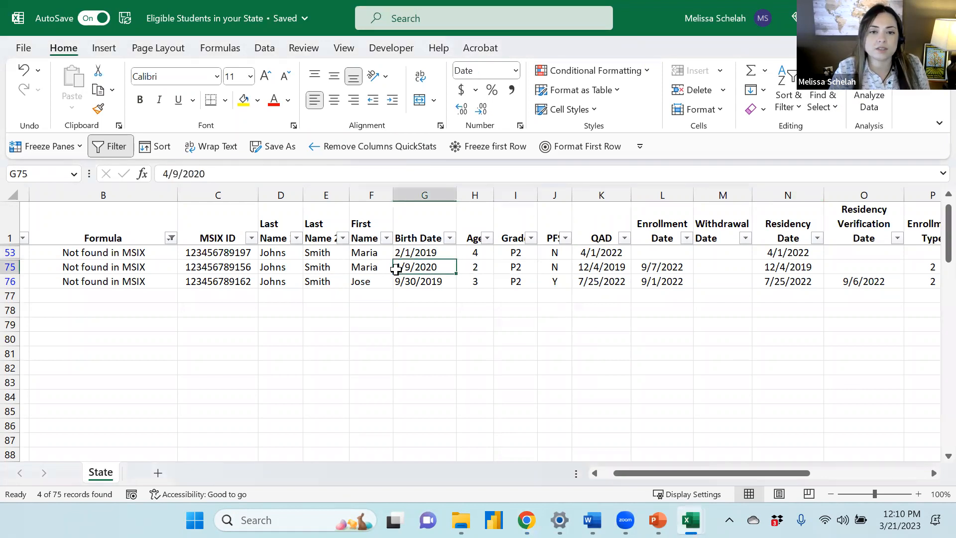
left_click(486, 267)
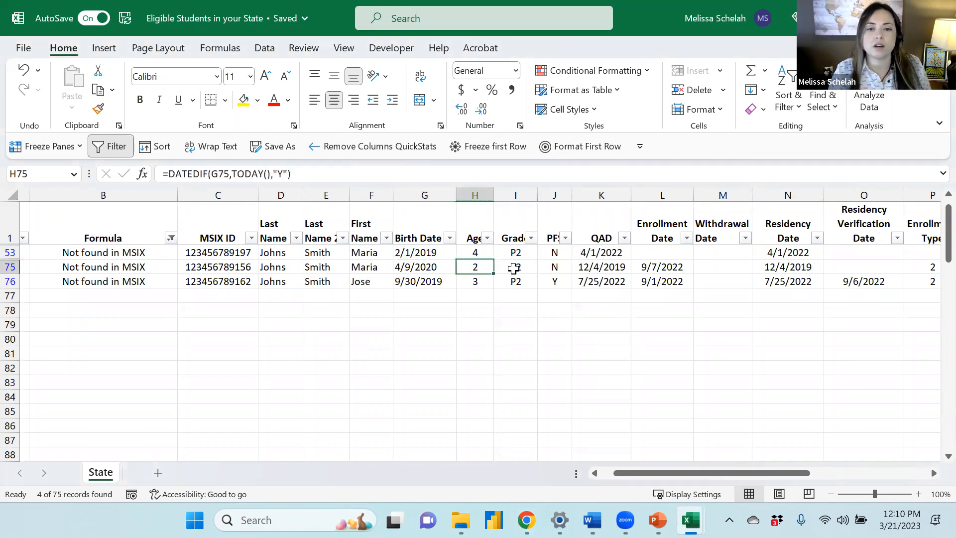
Review the last flagged student's row, from the age formula and grade across to the residency verification date
left_click(479, 278)
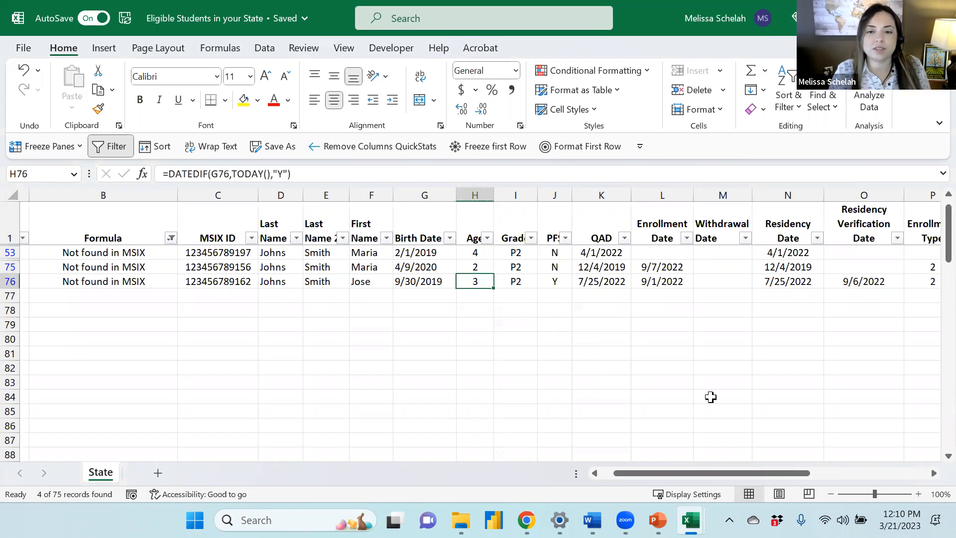
double_click(662, 20)
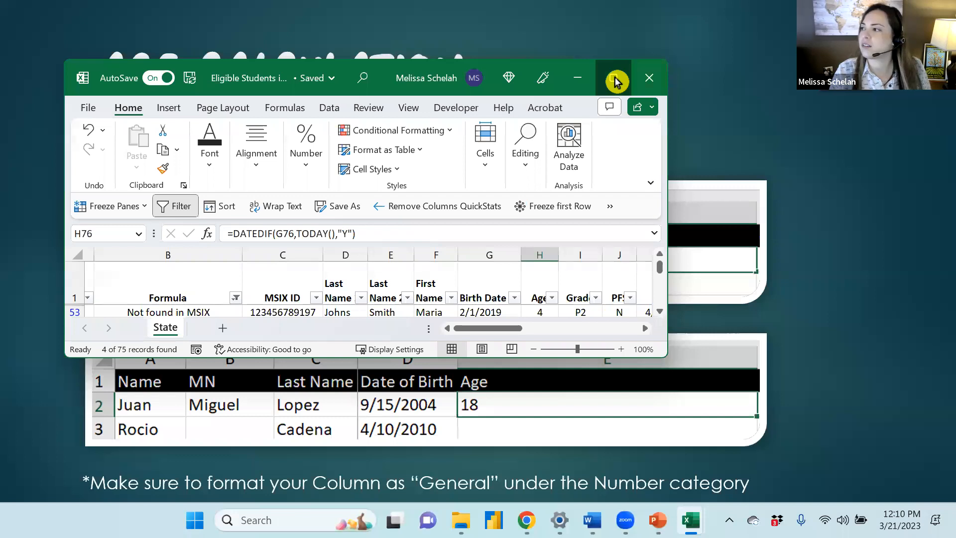
left_click(615, 80)
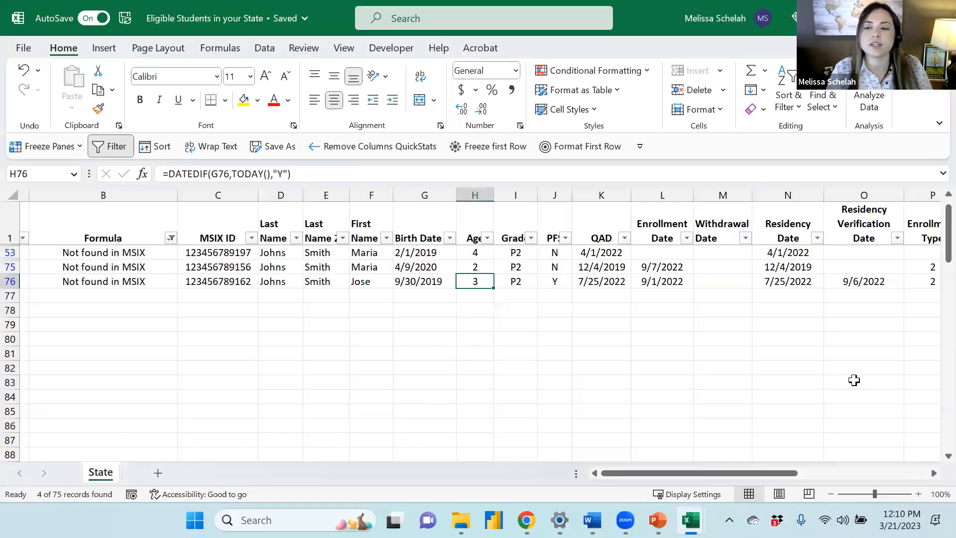
left_click(942, 460)
left_click(942, 462)
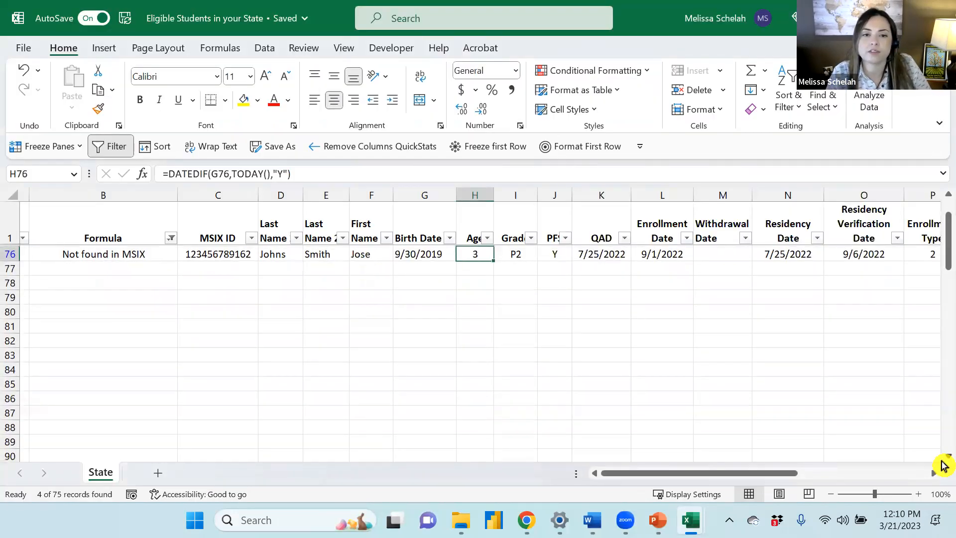
left_click(515, 252)
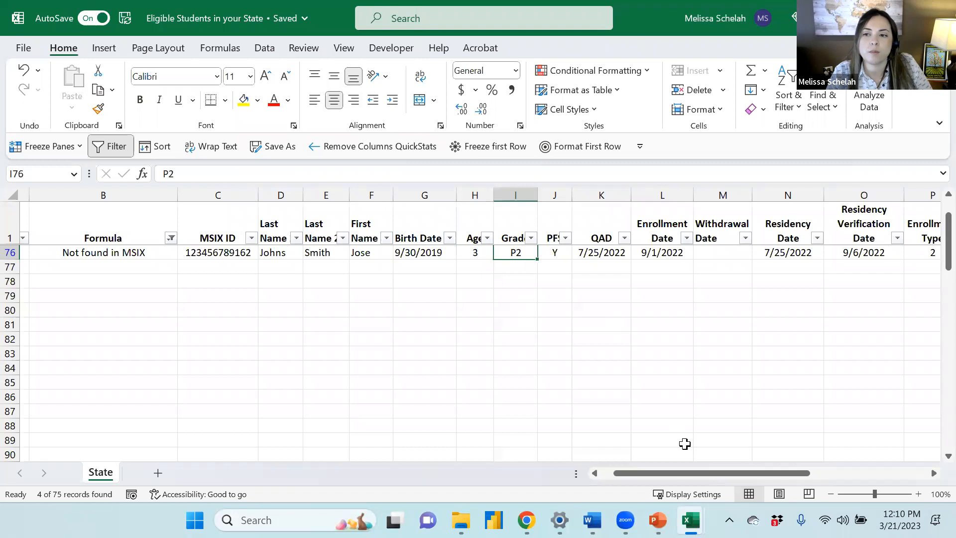
left_click_drag(719, 479, 753, 482)
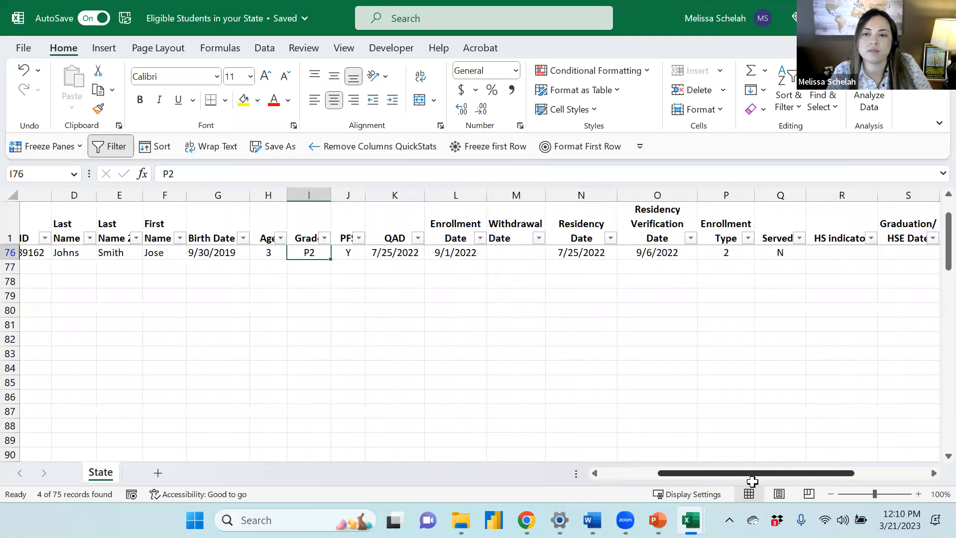
left_click(666, 250)
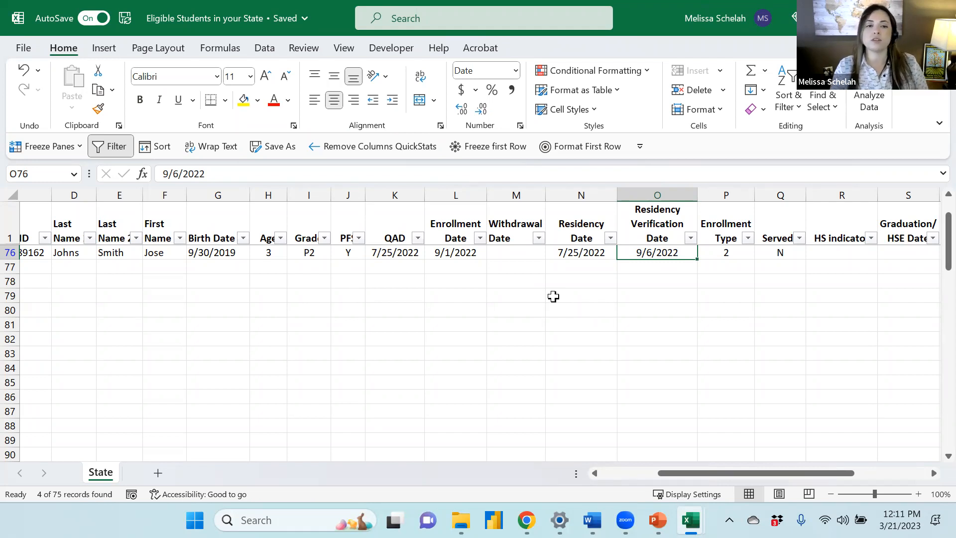
Highlight the last flagged student's grade and residency verification date cells in yellow
left_click(305, 252)
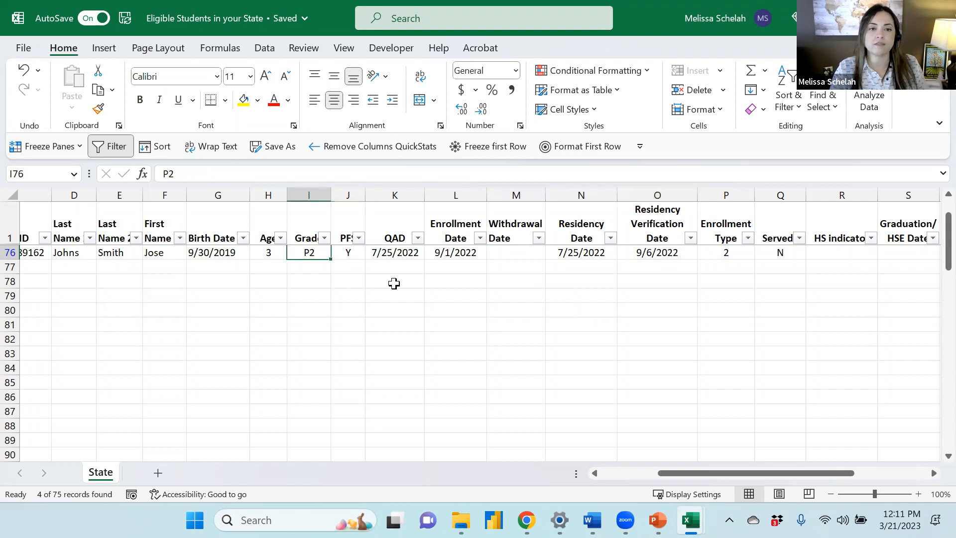
left_click(242, 101)
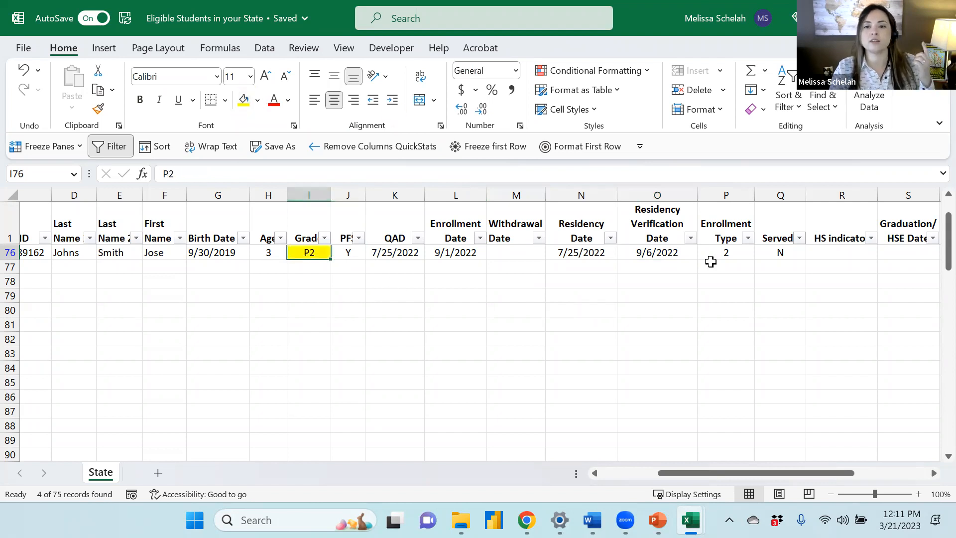
left_click(668, 253)
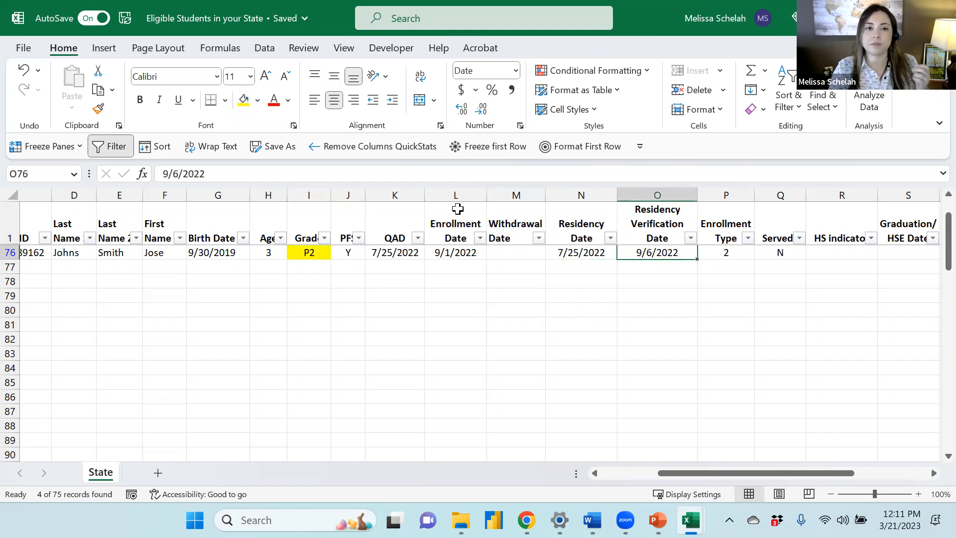
left_click(243, 101)
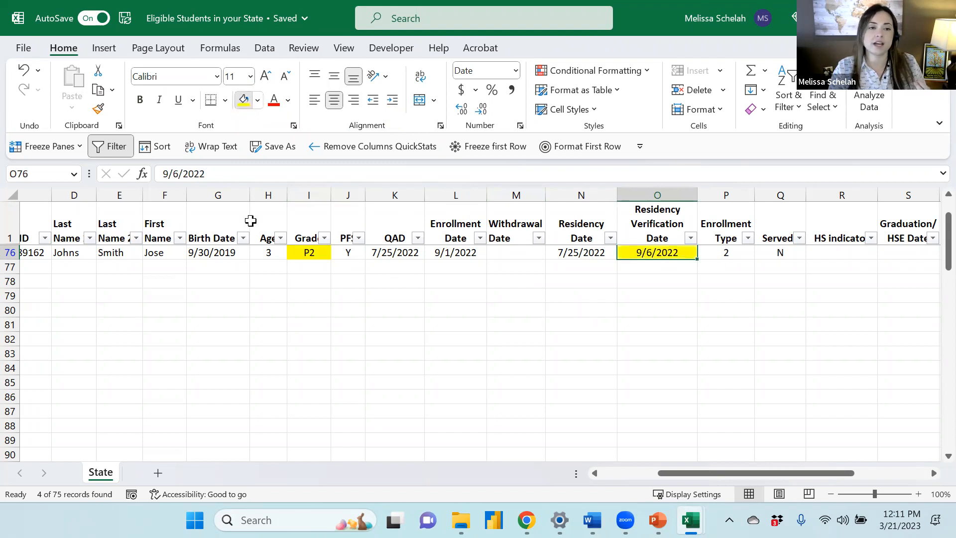
left_click(209, 253)
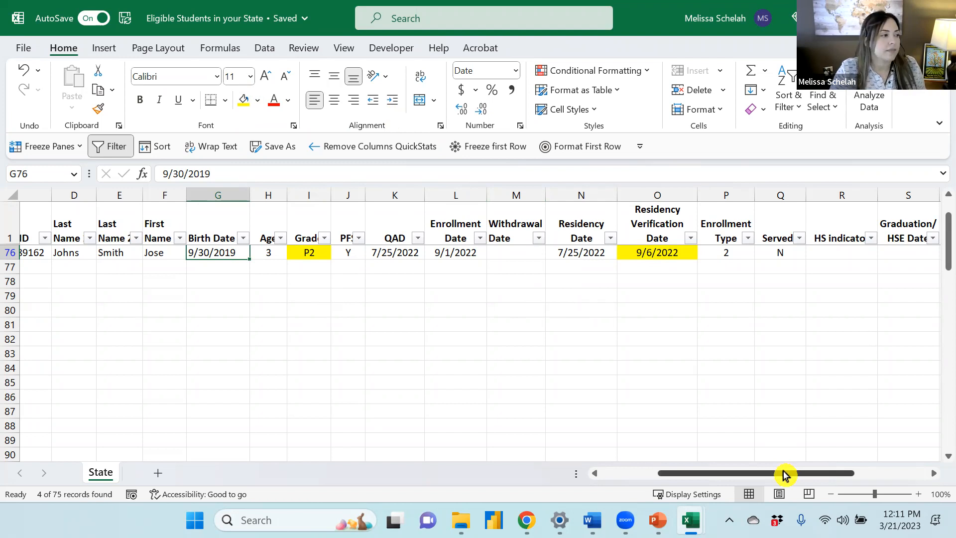
left_click_drag(785, 477, 715, 483)
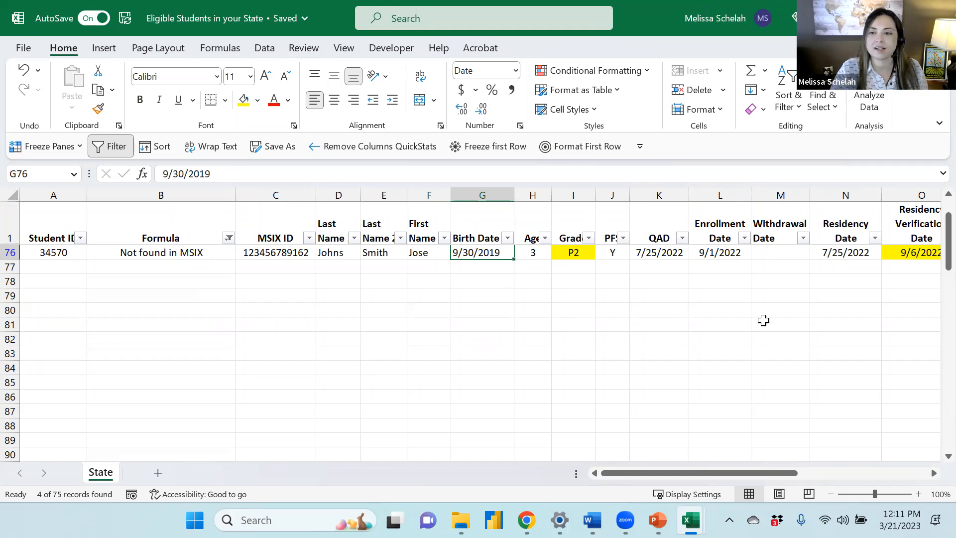
Switch to the PowerPoint slide show and advance to the next slide
left_click(657, 520)
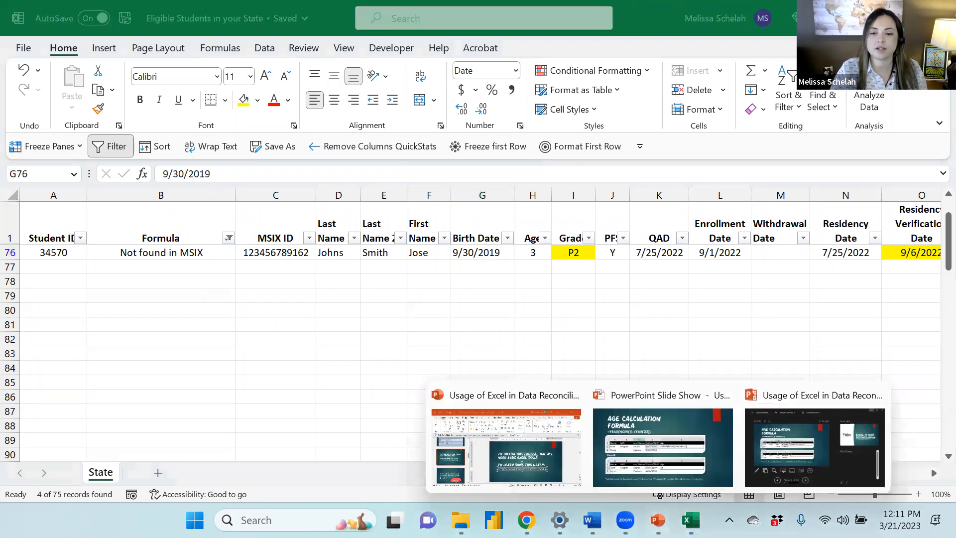
left_click(668, 461)
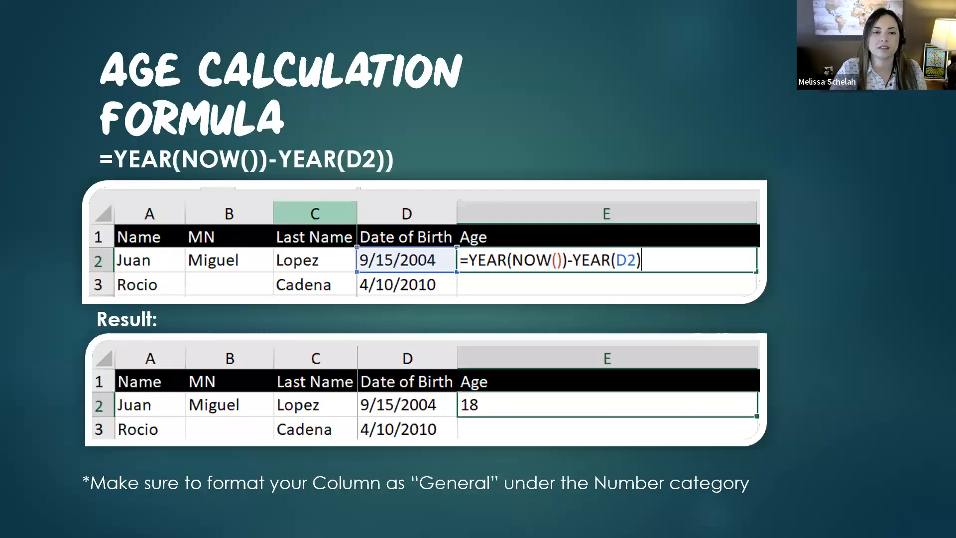
key("Right")
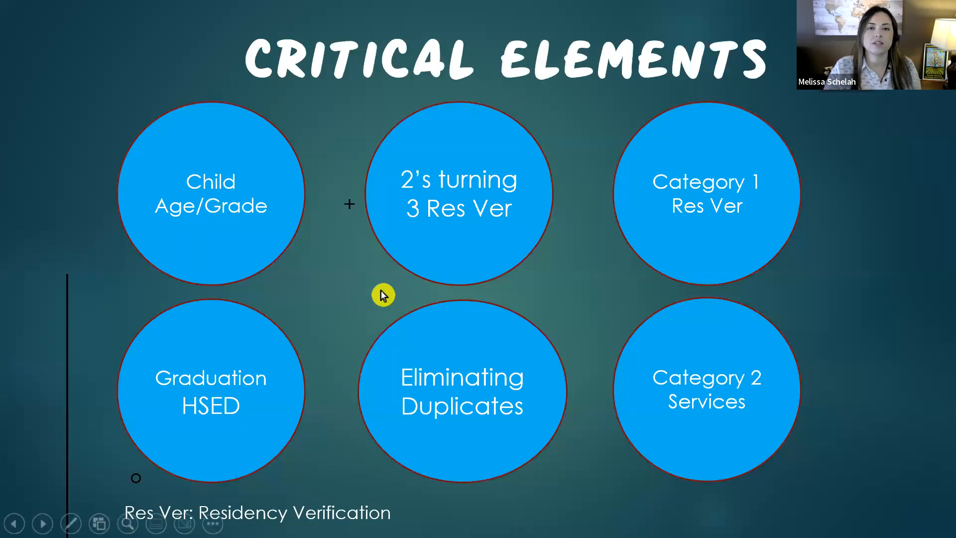
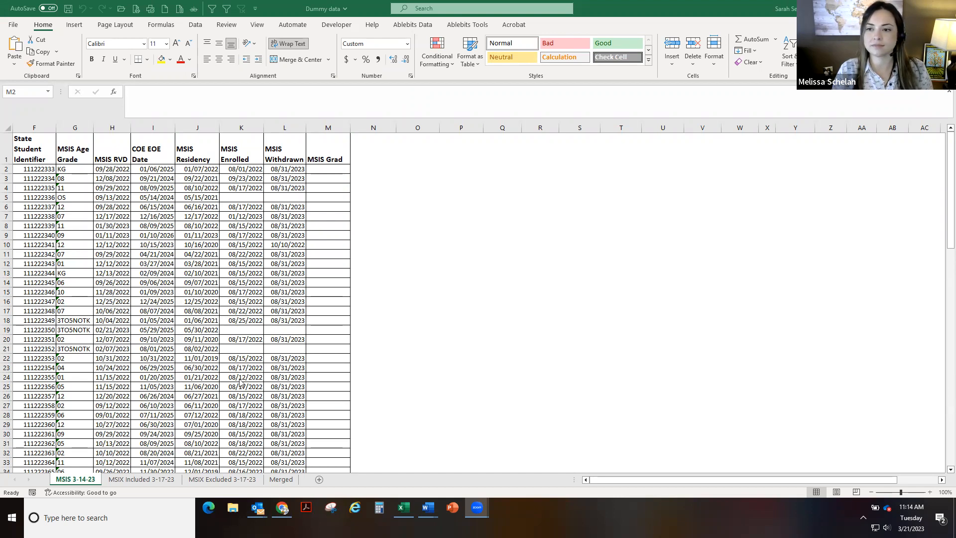
Return to the workbook and compare the MSIS 3-14-23 sheet with the MSIX Included 3-17-23 and MSIX Excluded 3-17-23 sheets
key("alt+Tab")
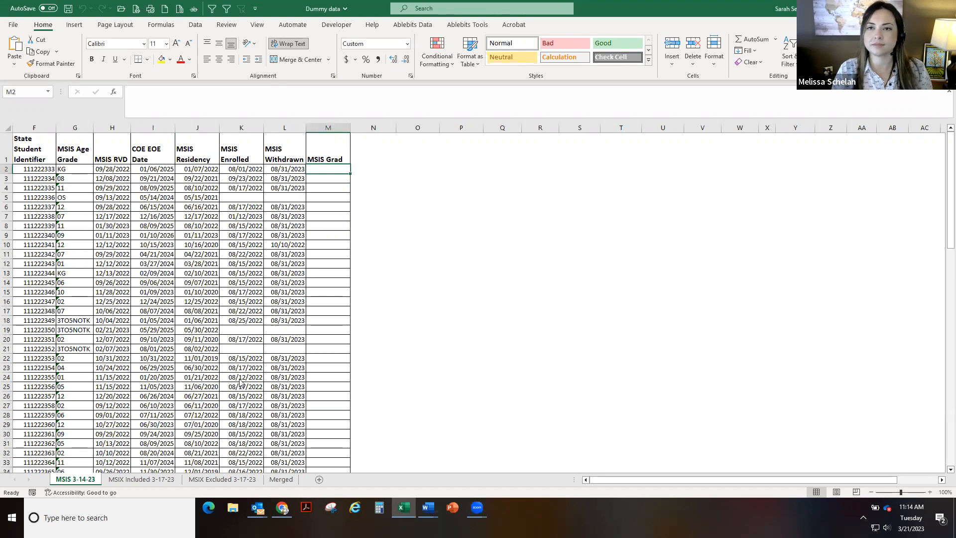
scroll(240, 382, "down", 3)
scroll(240, 382, "up", 3)
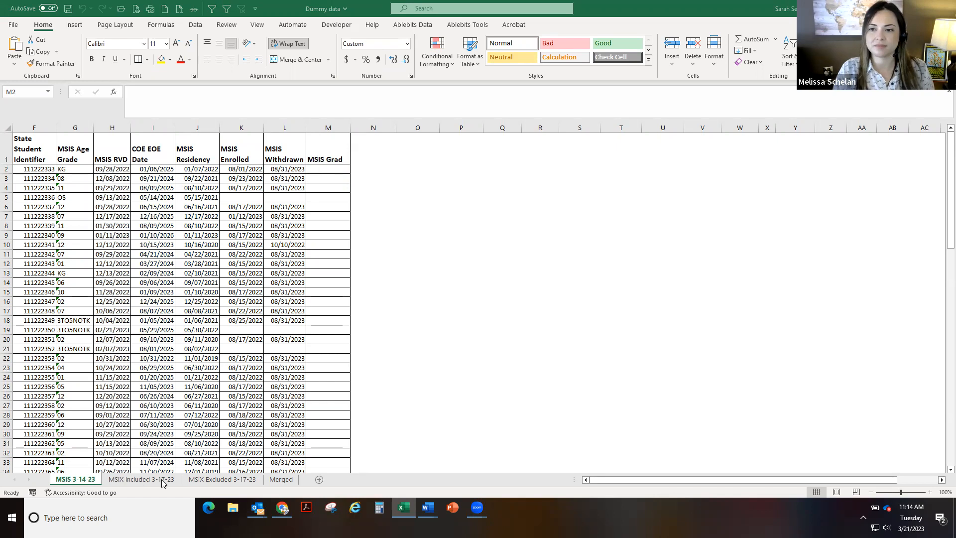
left_click(113, 480)
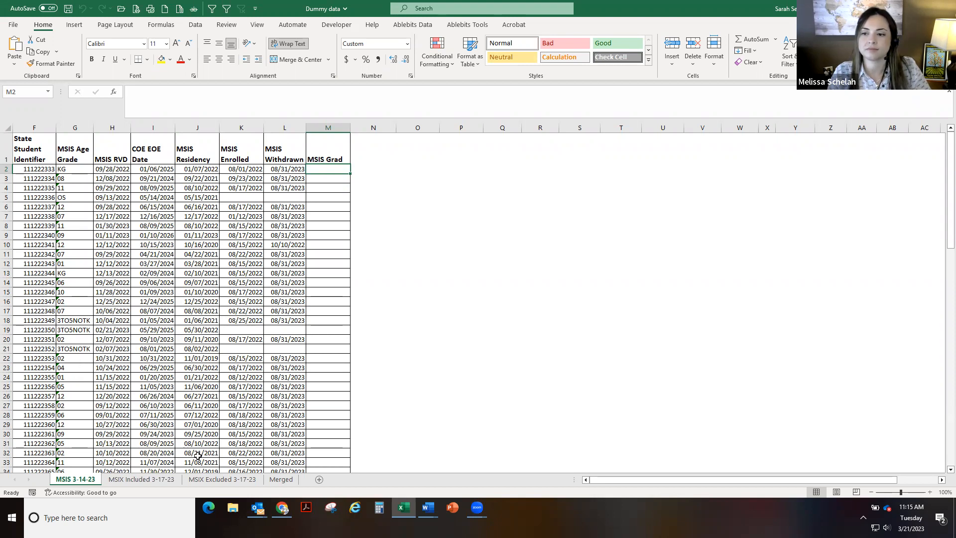
left_click(204, 481)
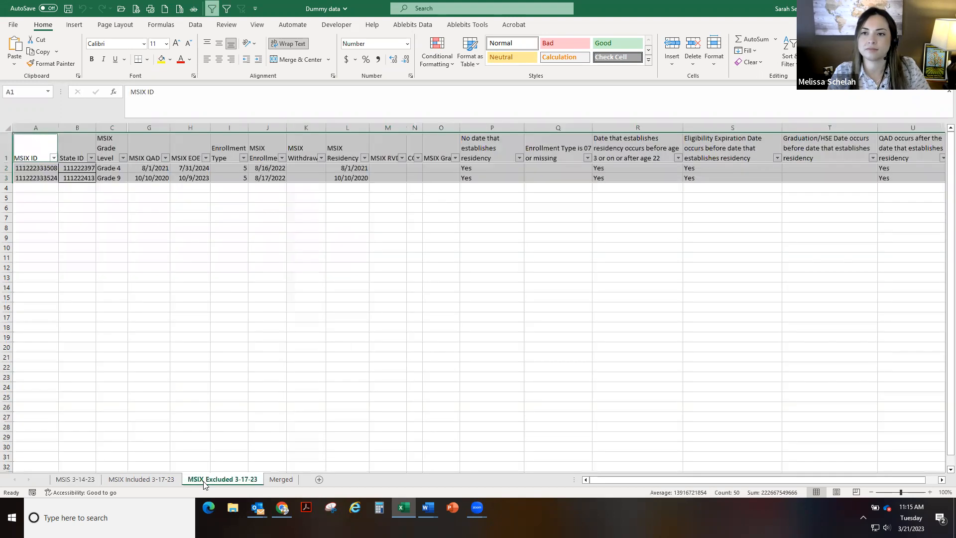
left_click(219, 269)
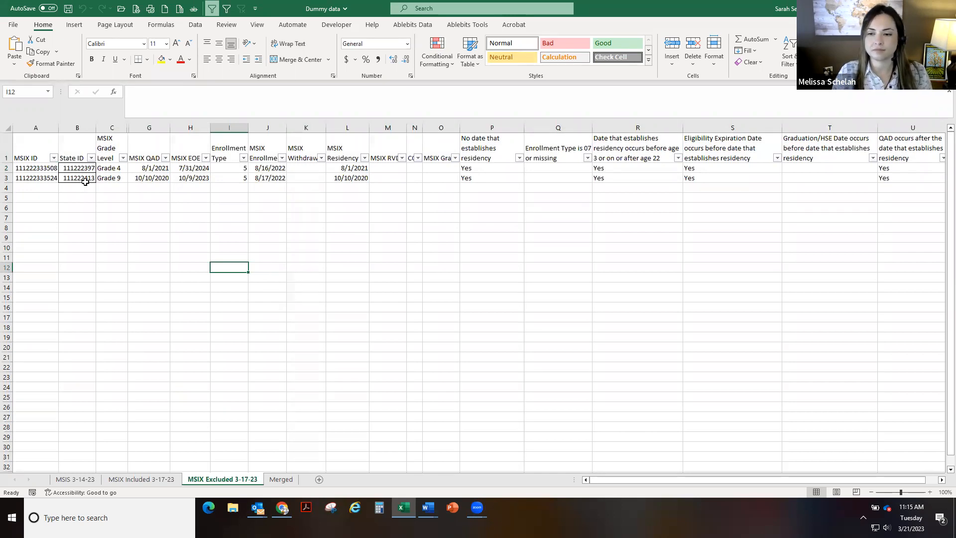
left_click(76, 479)
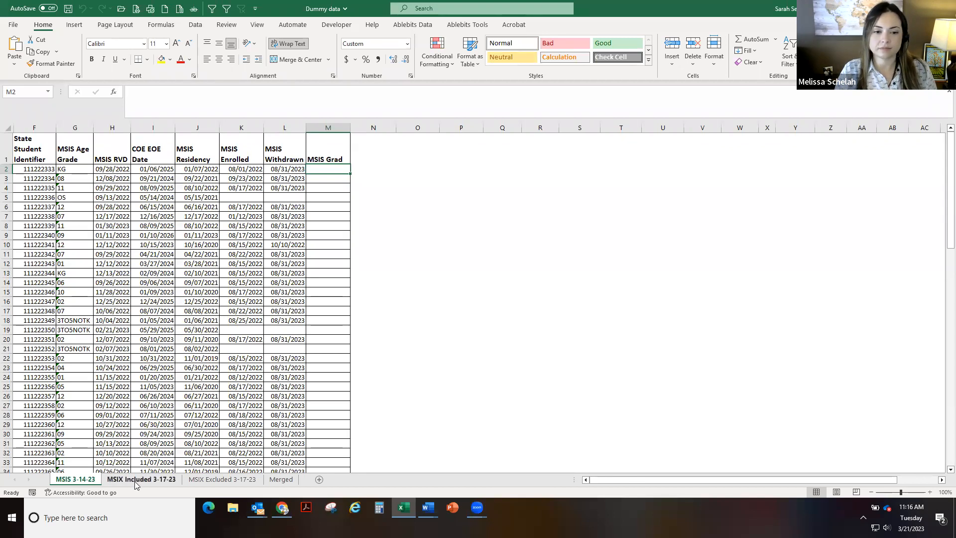
key("ctrl+Page_Down")
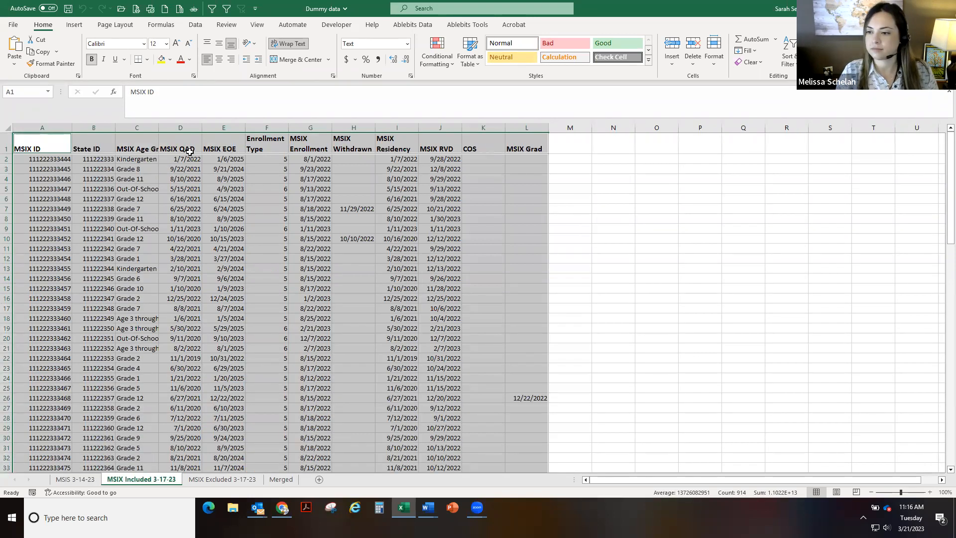
left_click(84, 480)
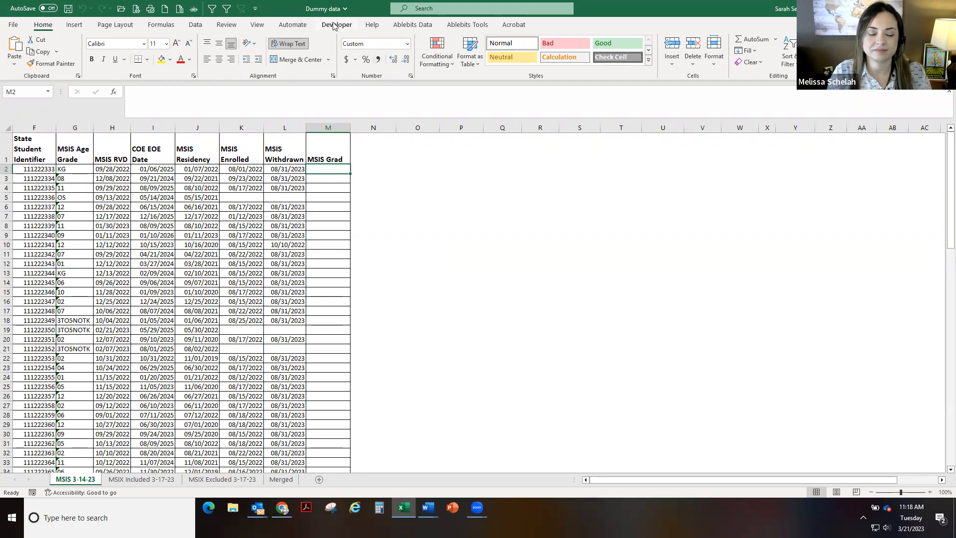
Start the Merge Two Tables wizard with the MSIS sheet's A1:M100 as main table and MSIX Included 3-17-23 as lookup table
left_click(423, 27)
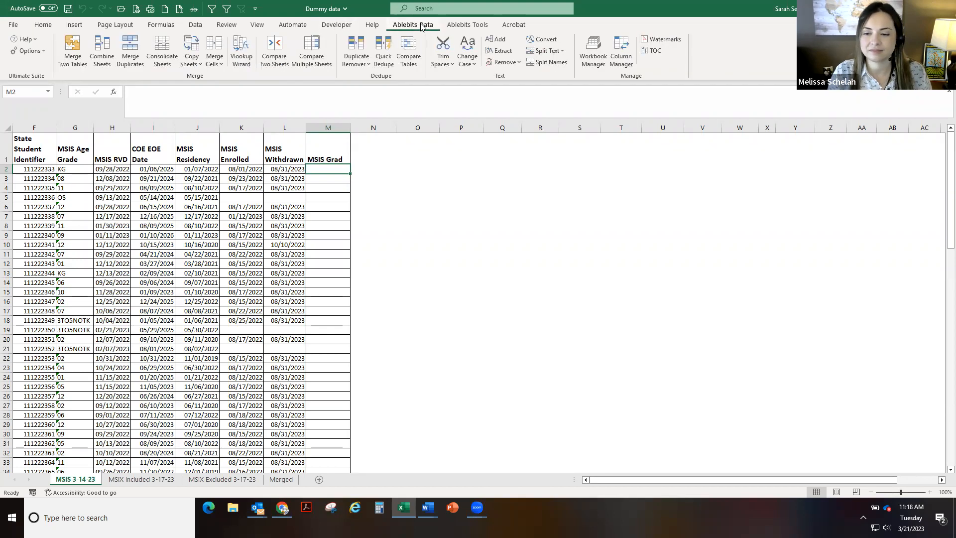
left_click(72, 46)
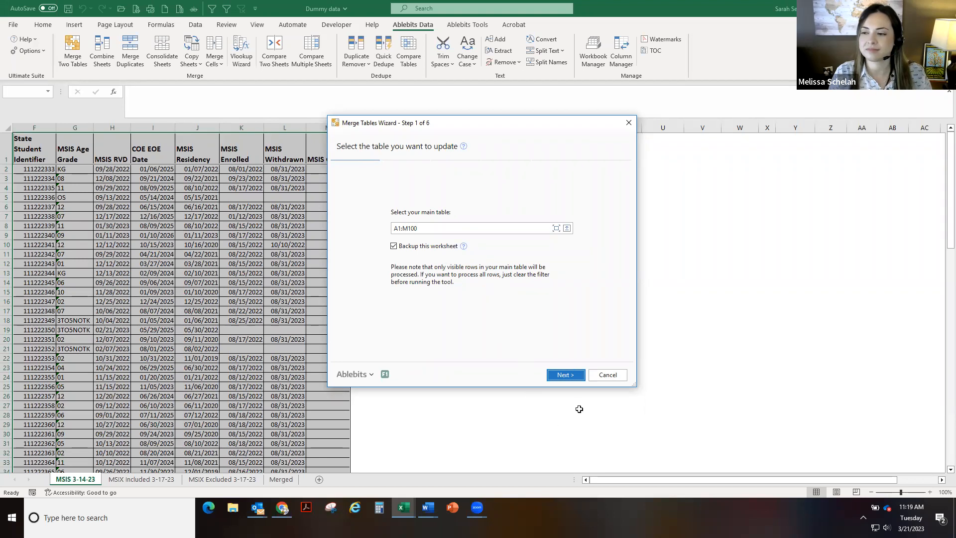
left_click(561, 378)
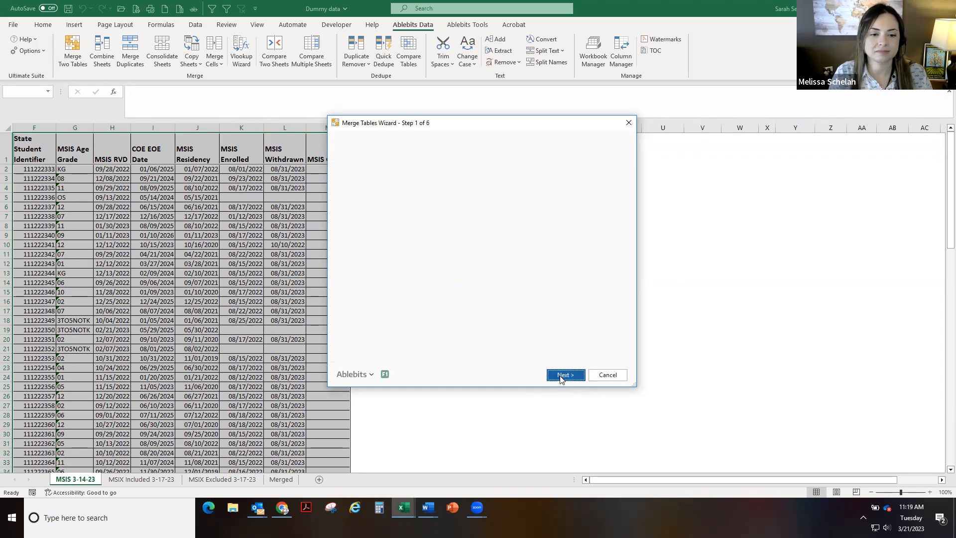
left_click(433, 222)
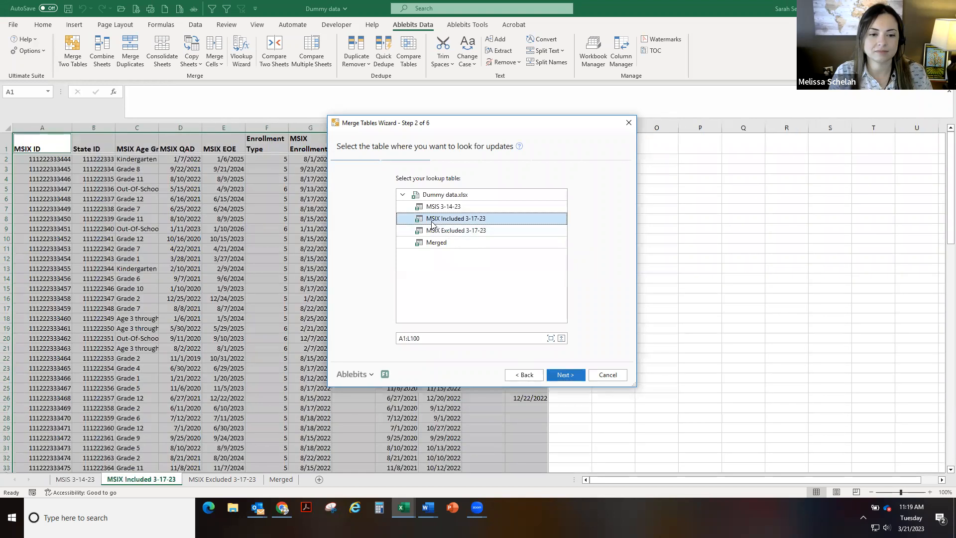
left_click(564, 373)
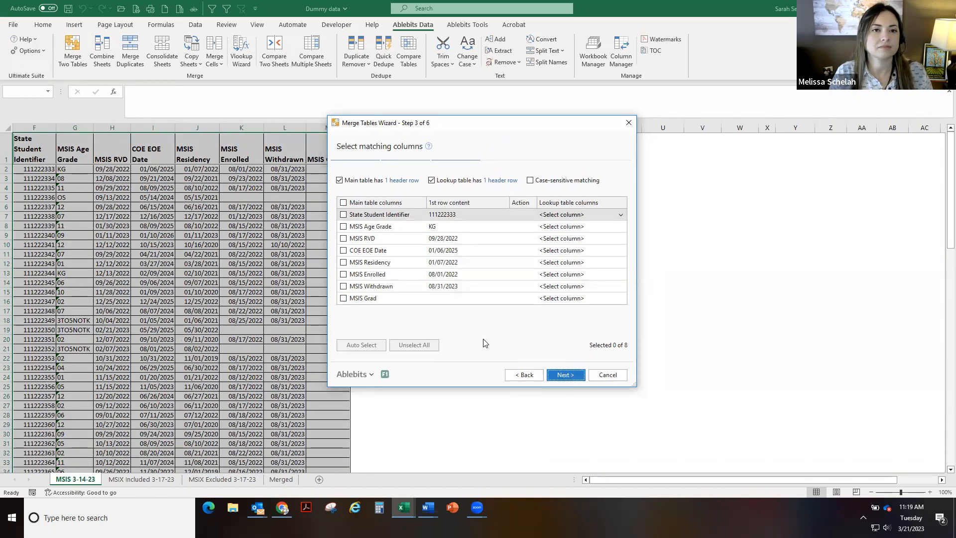
Match State Student Identifier to State ID, skip updating columns, and add all lookup columns to the main table
left_click(344, 218)
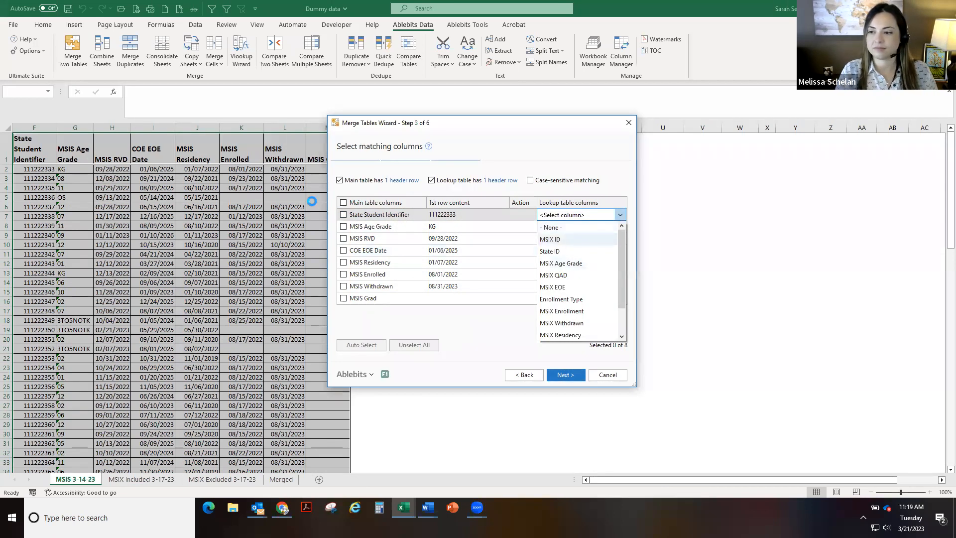
left_click(552, 256)
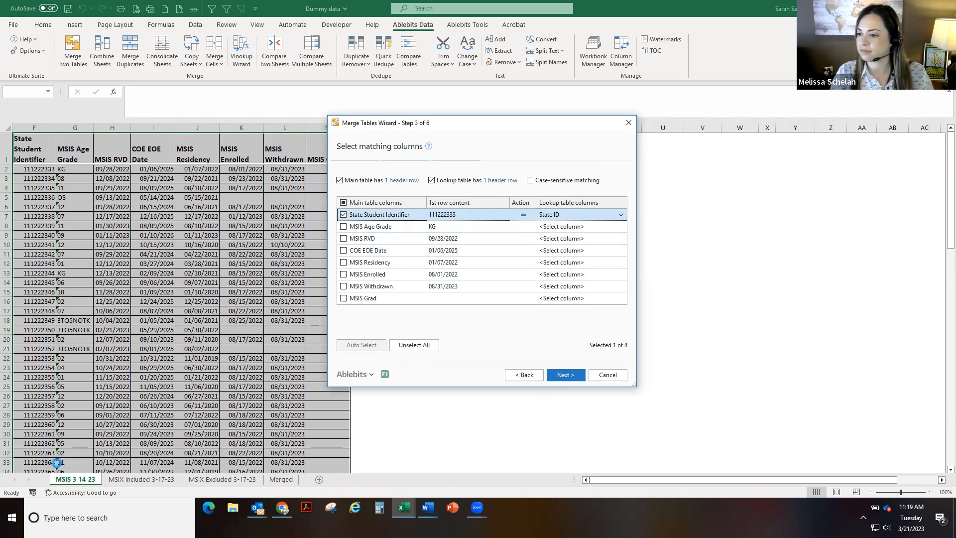
left_click(566, 376)
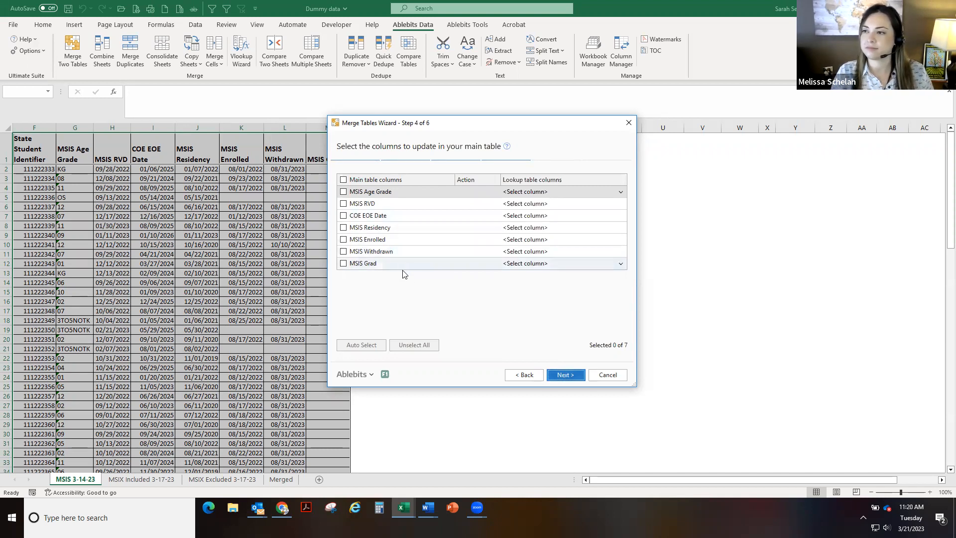
left_click(565, 375)
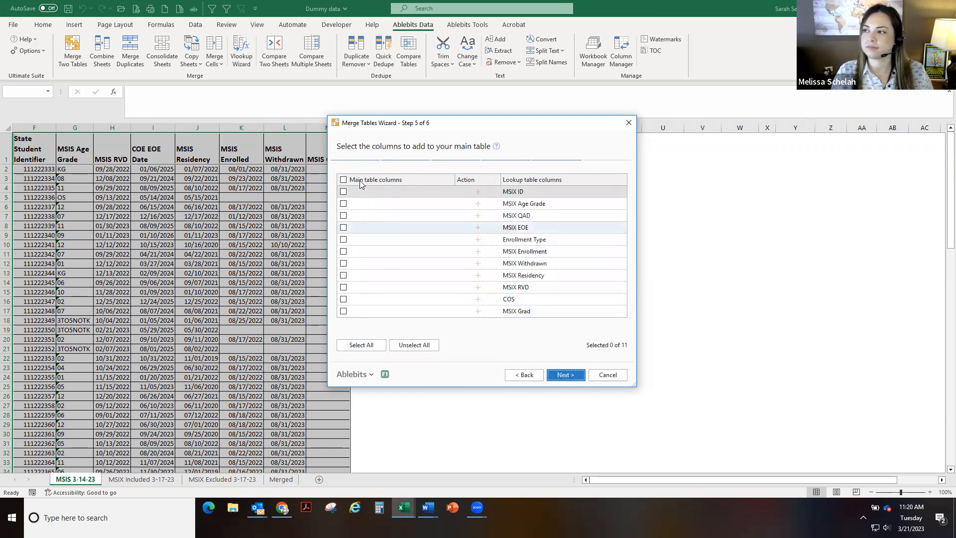
left_click(362, 345)
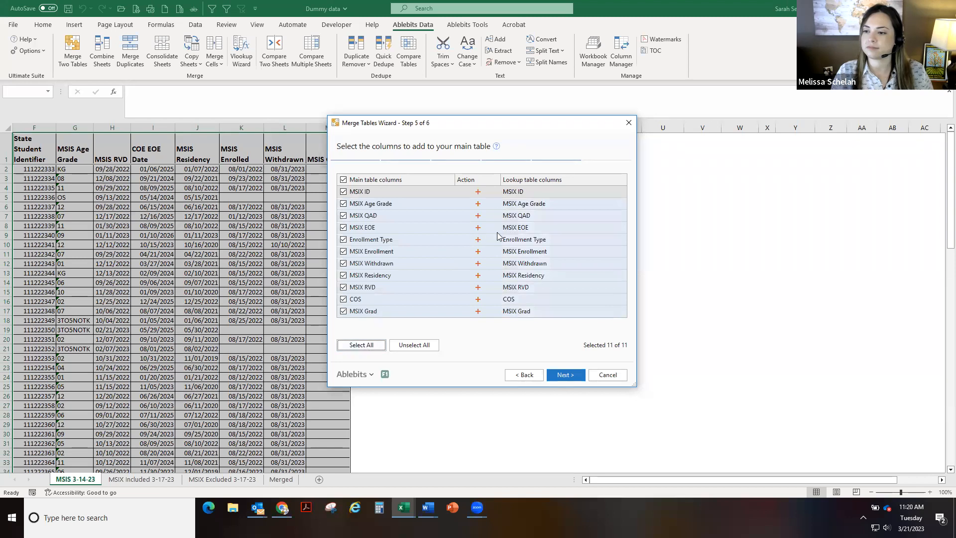
left_click(566, 375)
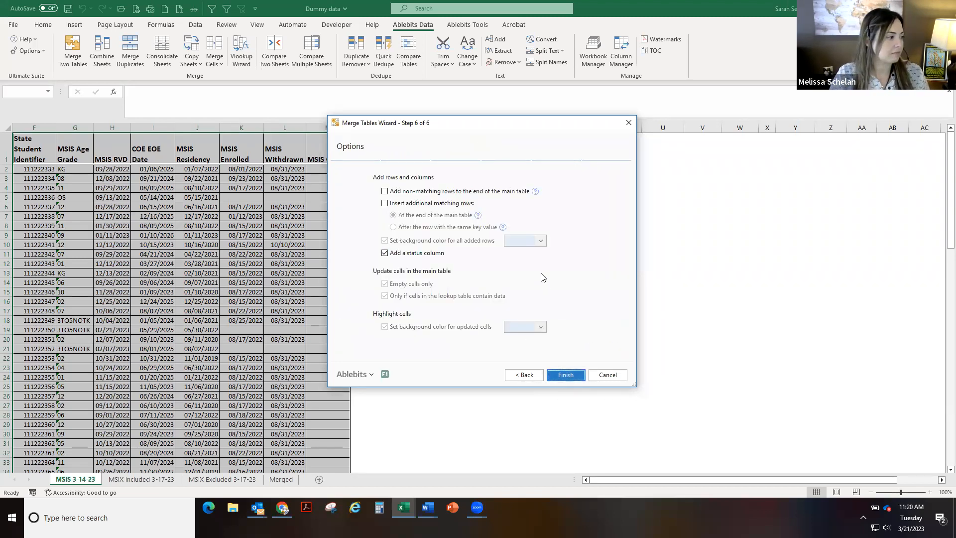
Add non-matching rows to the end of the main table with a light green background, then finish the merge
left_click(385, 192)
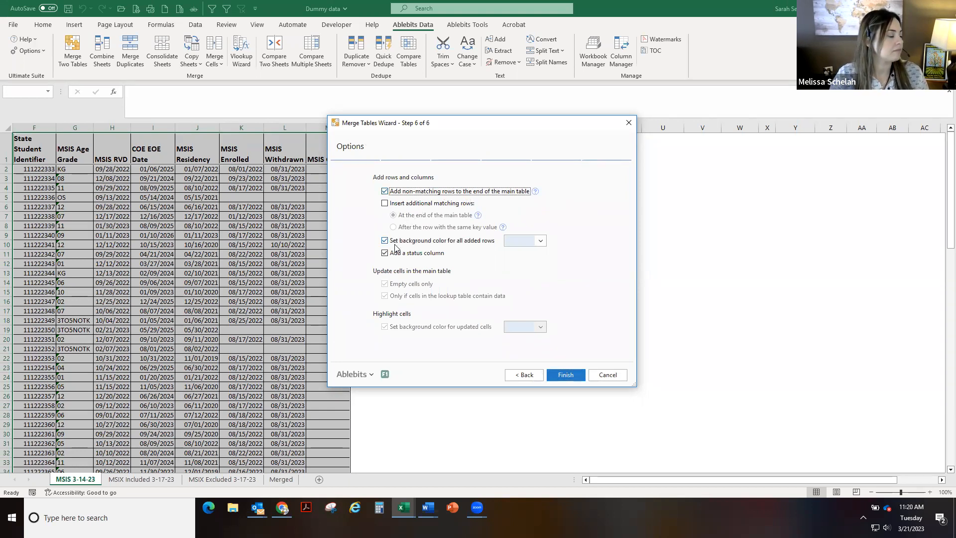
left_click(542, 242)
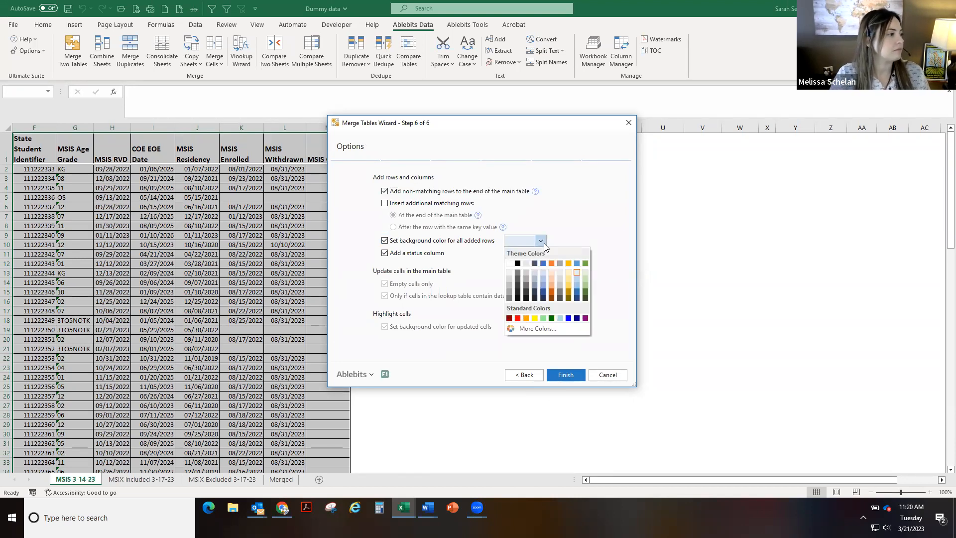
left_click(585, 273)
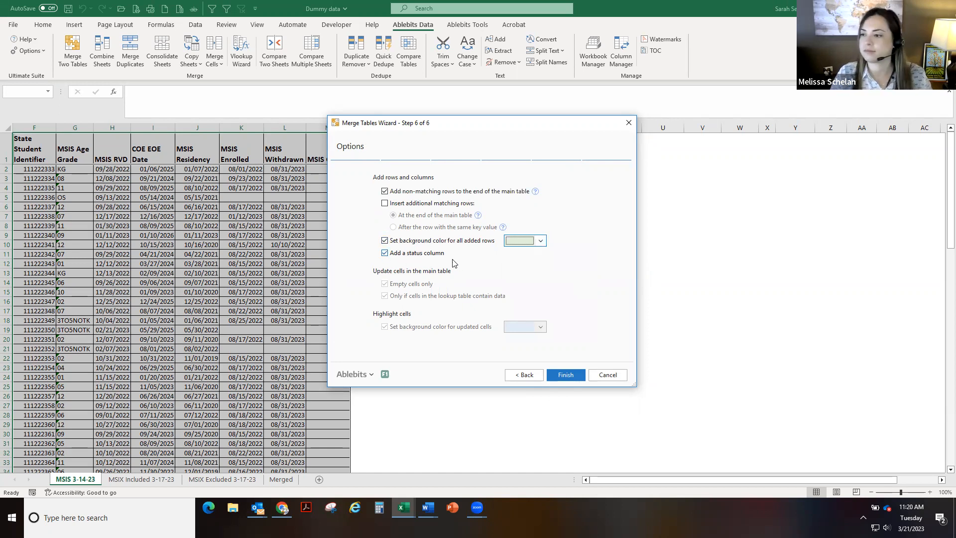
left_click(569, 375)
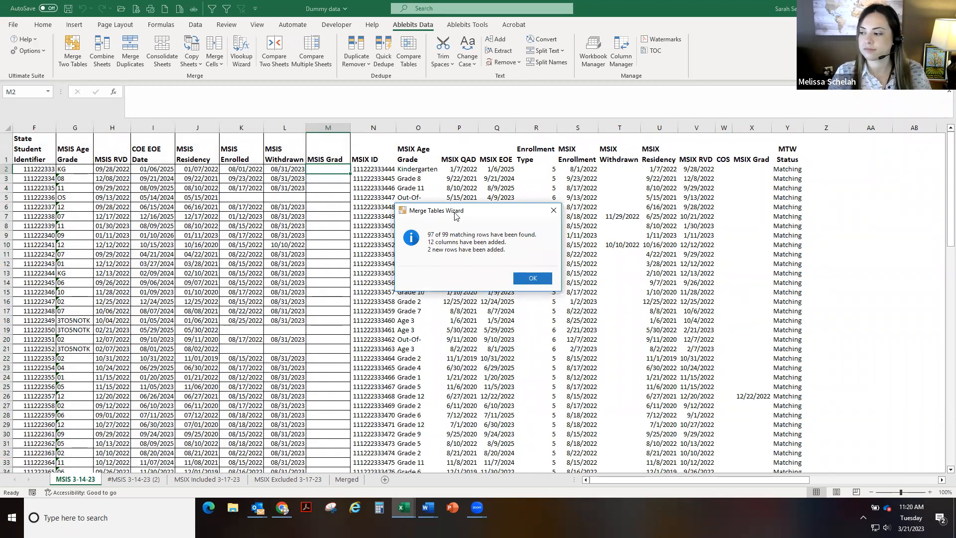
left_click(533, 279)
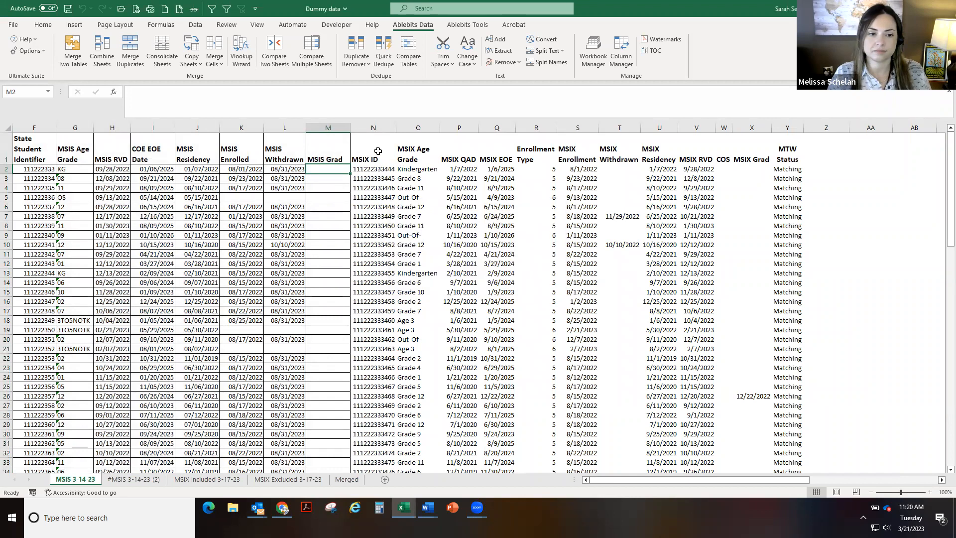
Fill the merged MSIX columns N through Y with light green and give them all borders
left_click(378, 151)
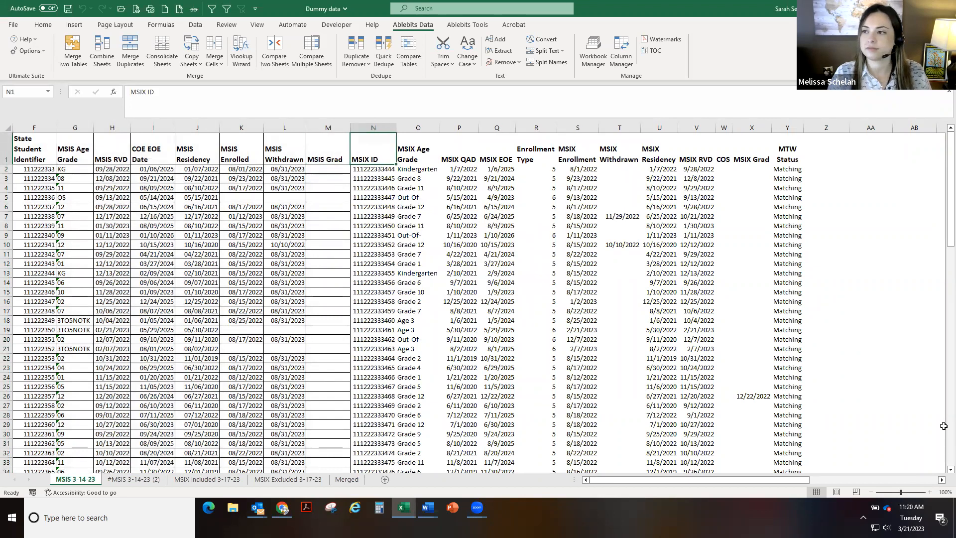
left_click_drag(943, 188, 809, 448)
left_click(795, 450, "shift")
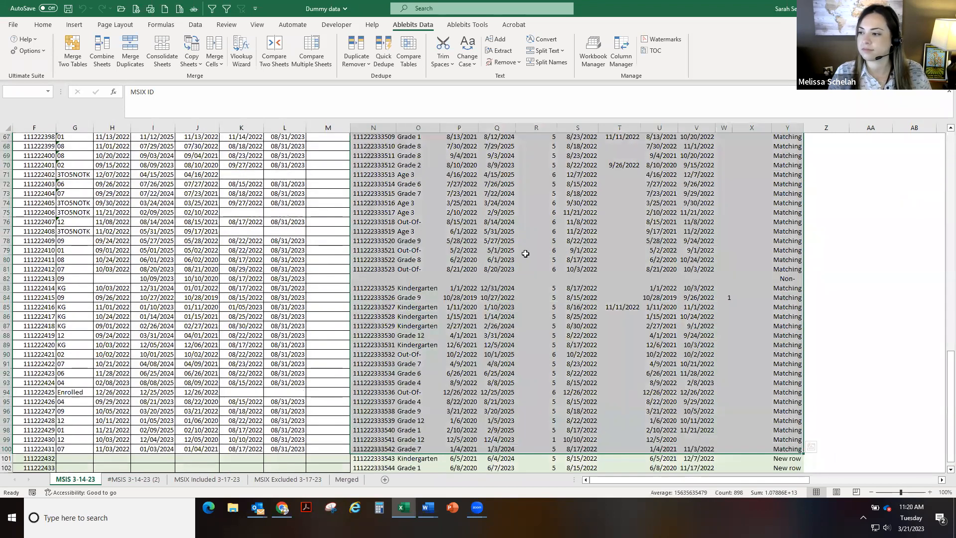
left_click(42, 24)
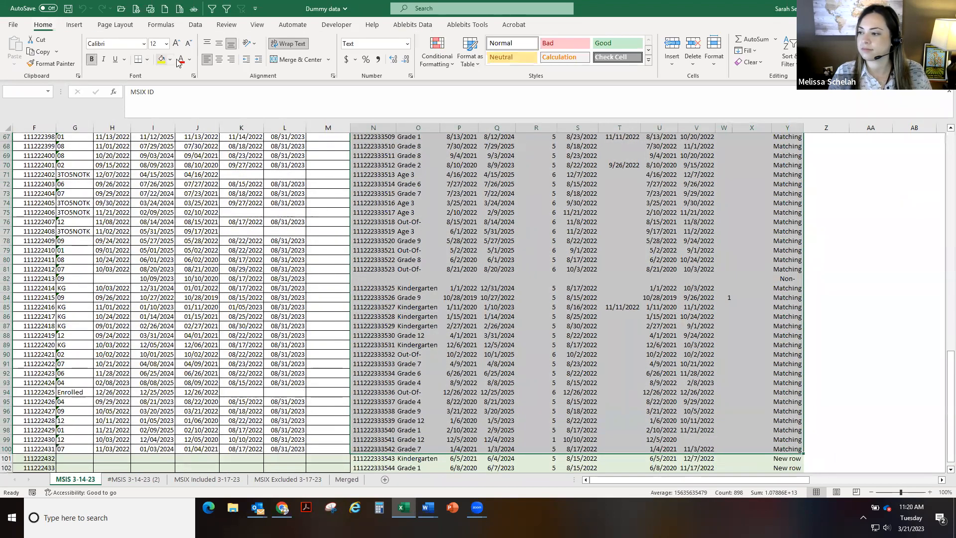
left_click(169, 60)
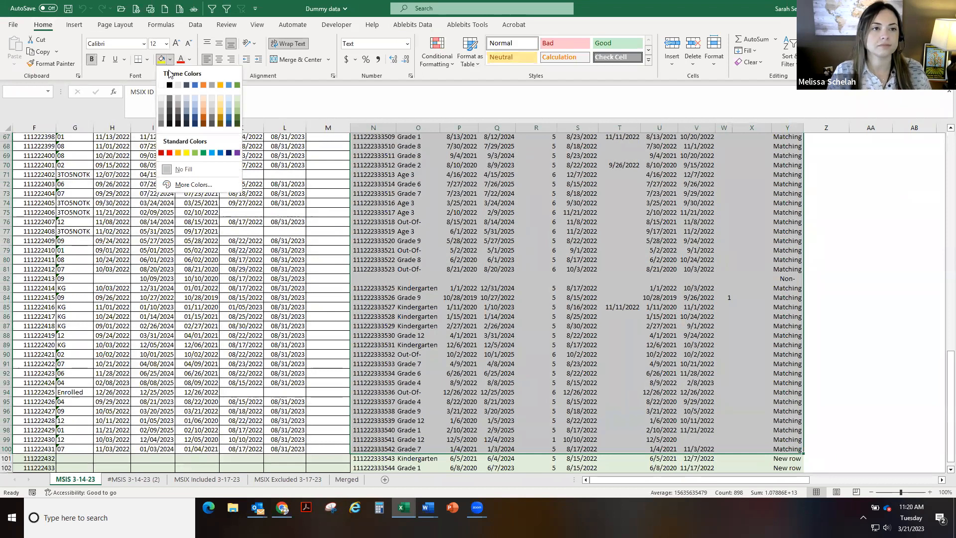
left_click(237, 97)
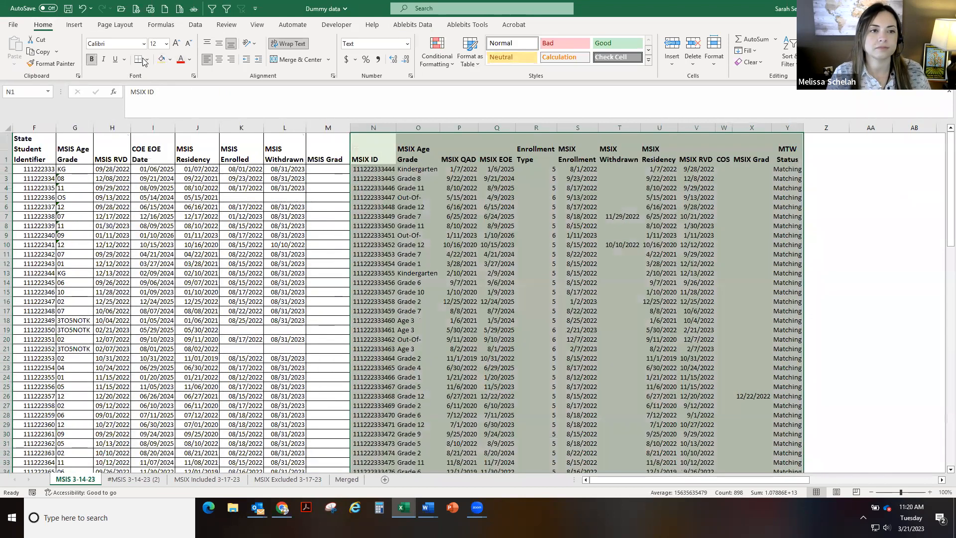
left_click(148, 59)
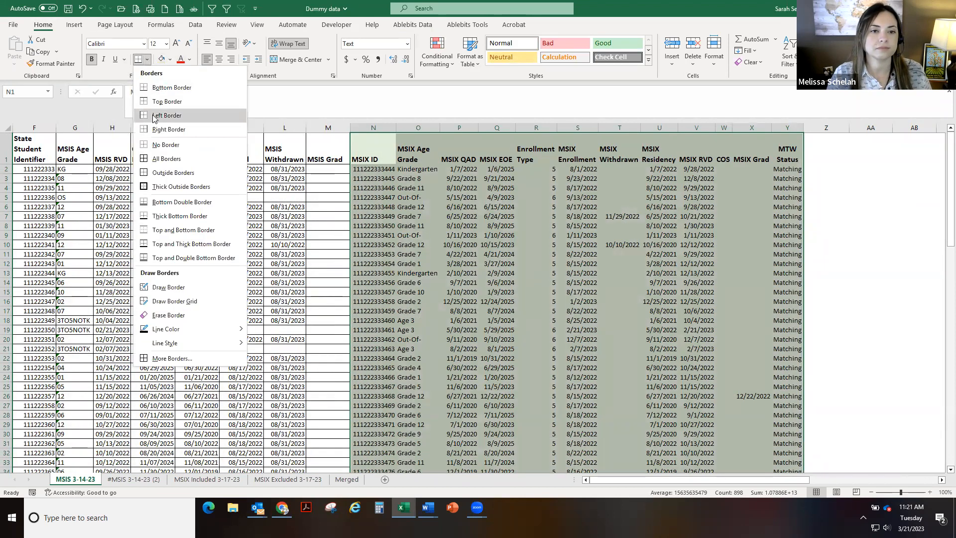
left_click(151, 159)
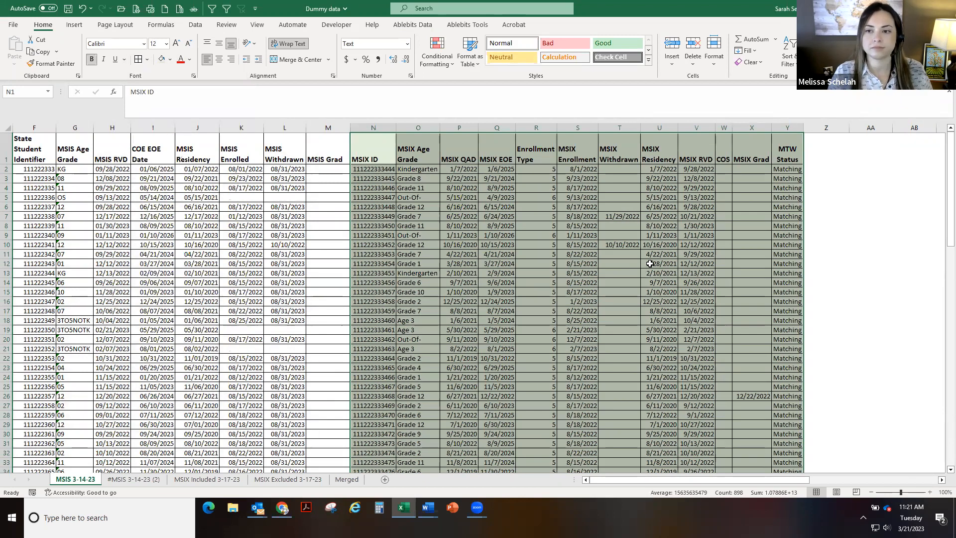
Select the two added non-matching rows' MSIX cells at the bottom and apply the light green fill
scroll(650, 263, "down", 3)
left_click(647, 266)
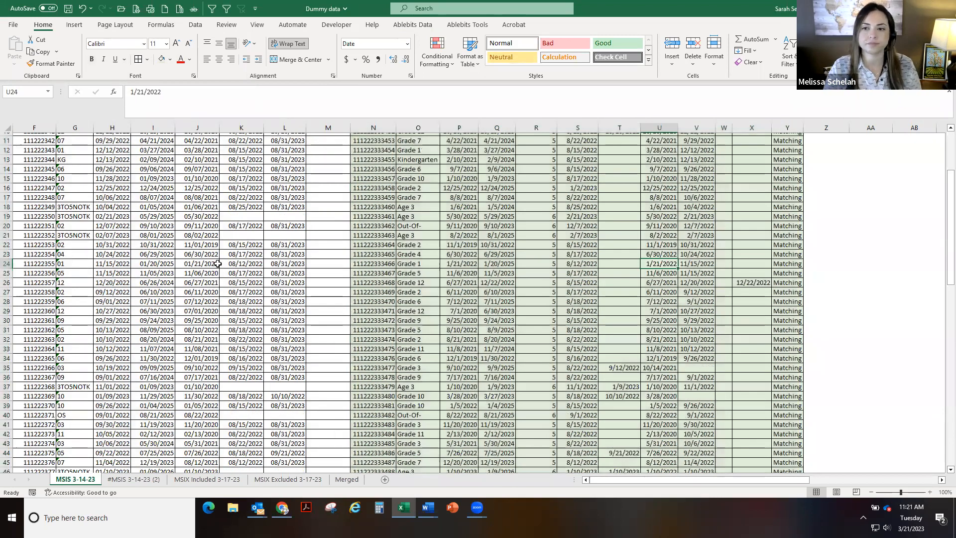
scroll(220, 250, "down", 5)
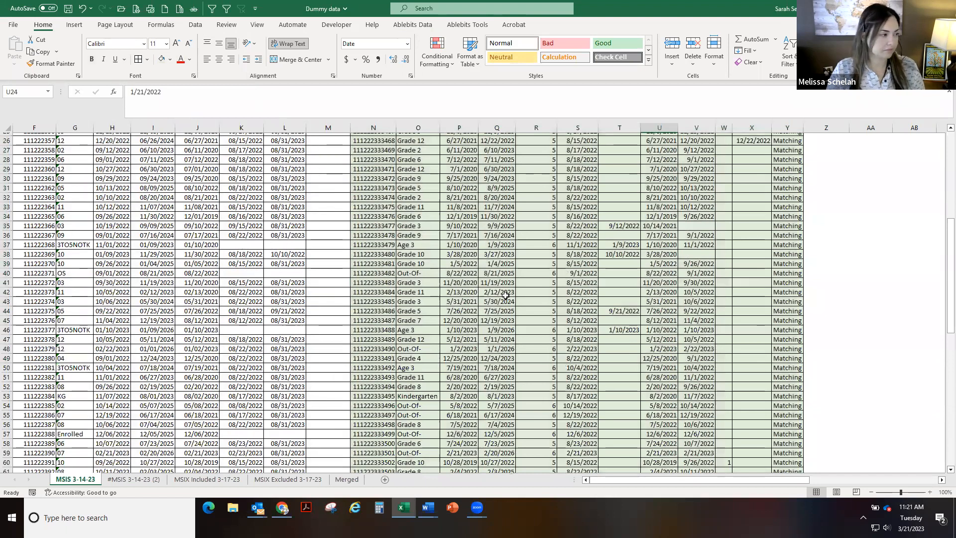
scroll(505, 296, "down", 5)
scroll(505, 295, "down", 9)
left_click_drag(949, 394, 926, 406)
left_click_drag(775, 453, 375, 448)
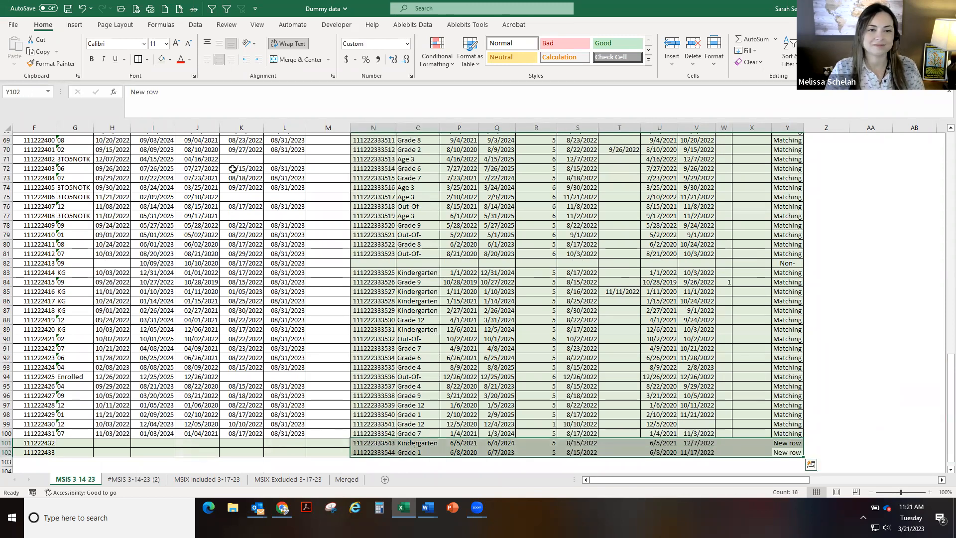
left_click(161, 59)
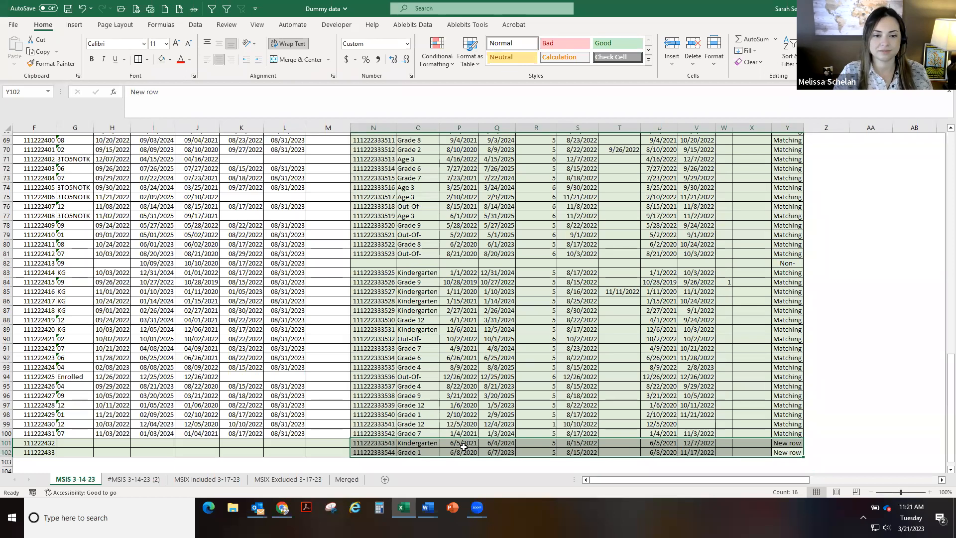
Widen the MTW Status column so its header fits
scroll(826, 441, "up", 7)
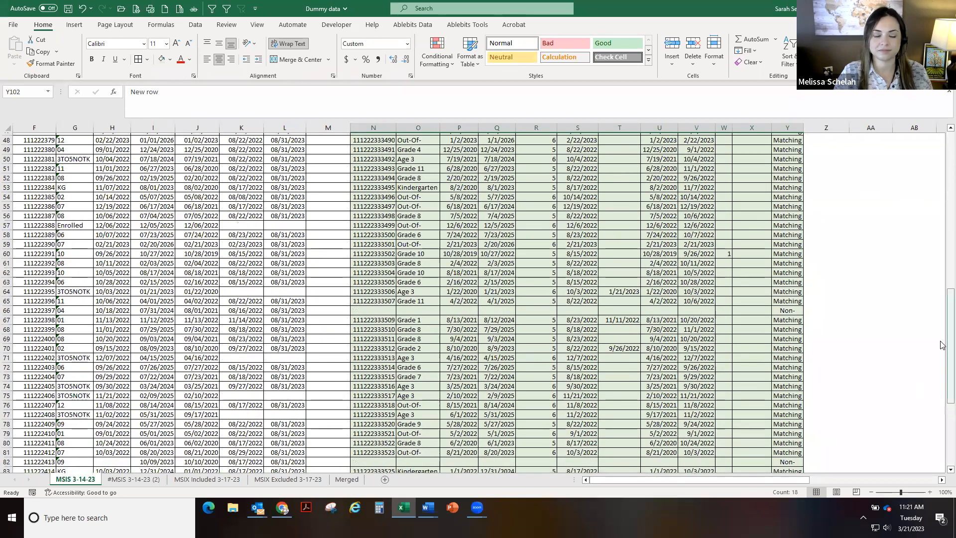
left_click_drag(950, 344, 950, 192)
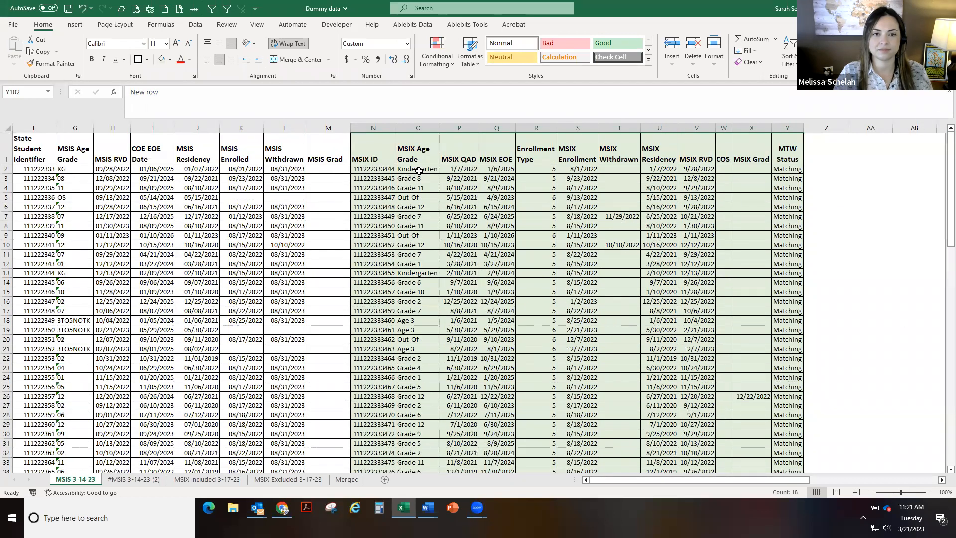
scroll(422, 283, "down", 1)
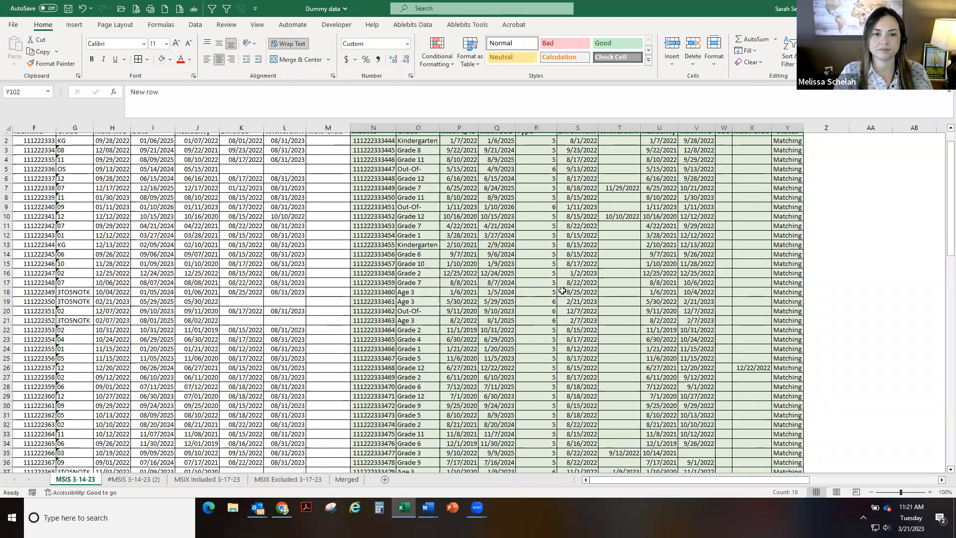
scroll(562, 291, "up", 1)
left_click_drag(806, 131, 834, 132)
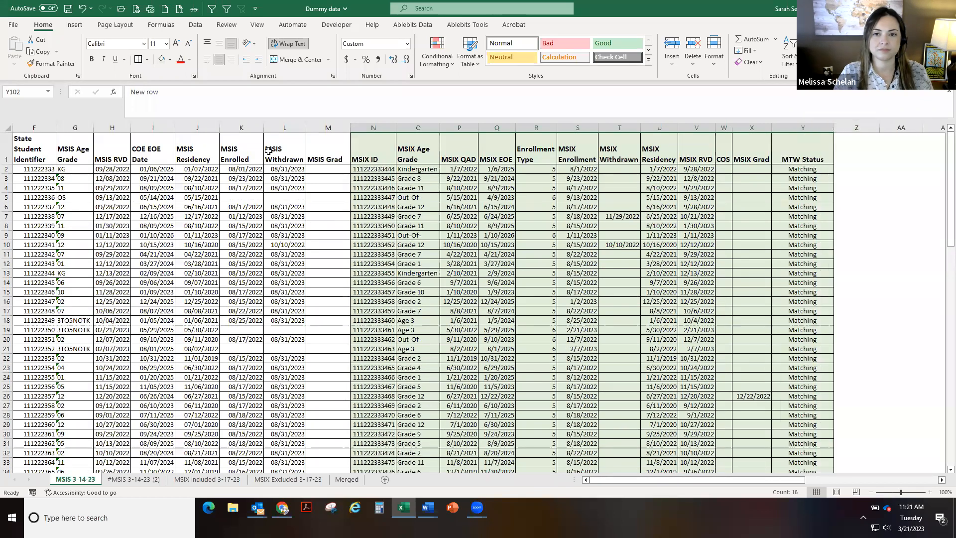
Filter MTW Status to show only Non-matching and New row records for review, then turn the filter off
left_click(6, 150)
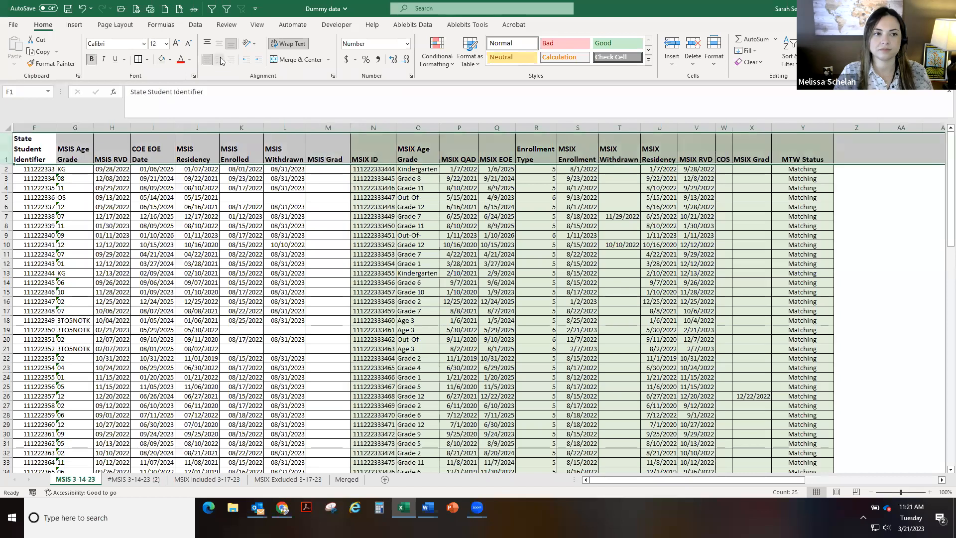
left_click(211, 10)
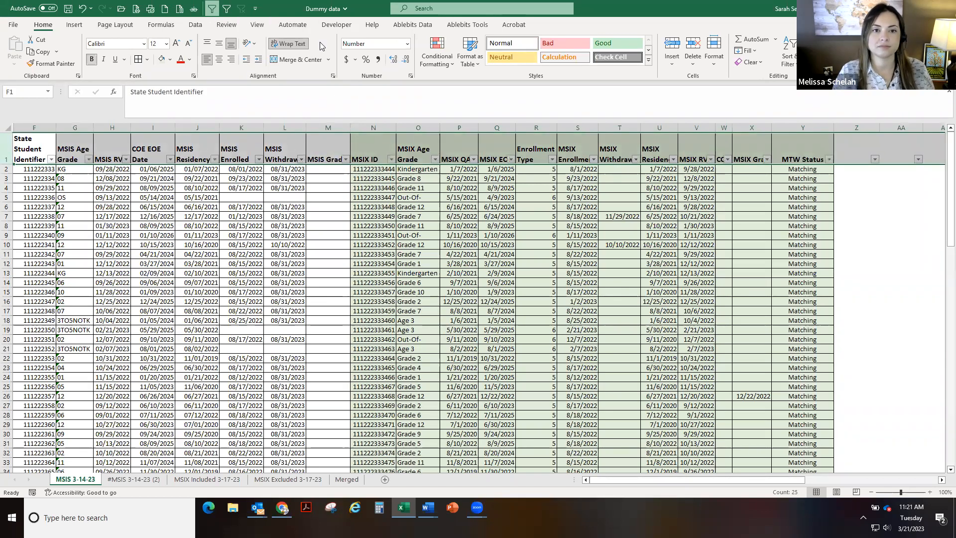
left_click(196, 25)
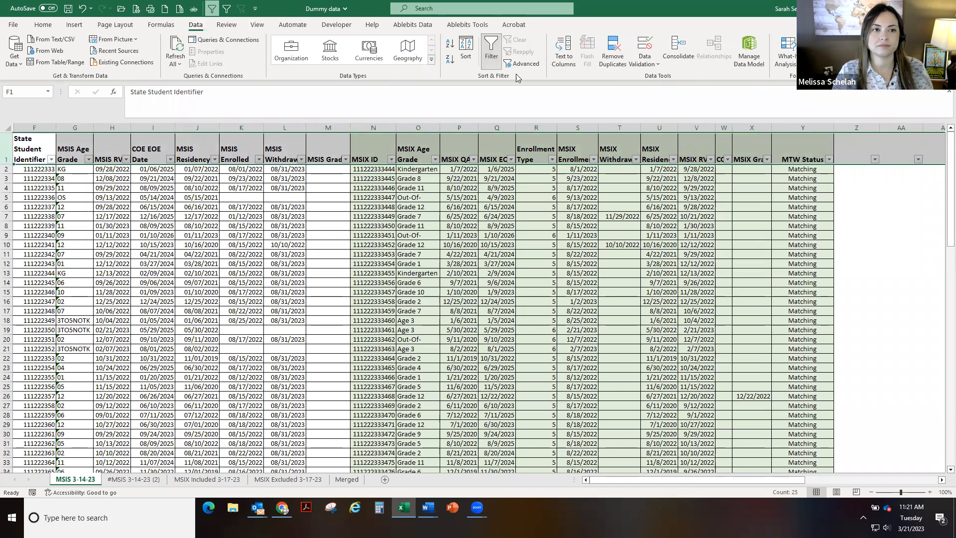
left_click(829, 160)
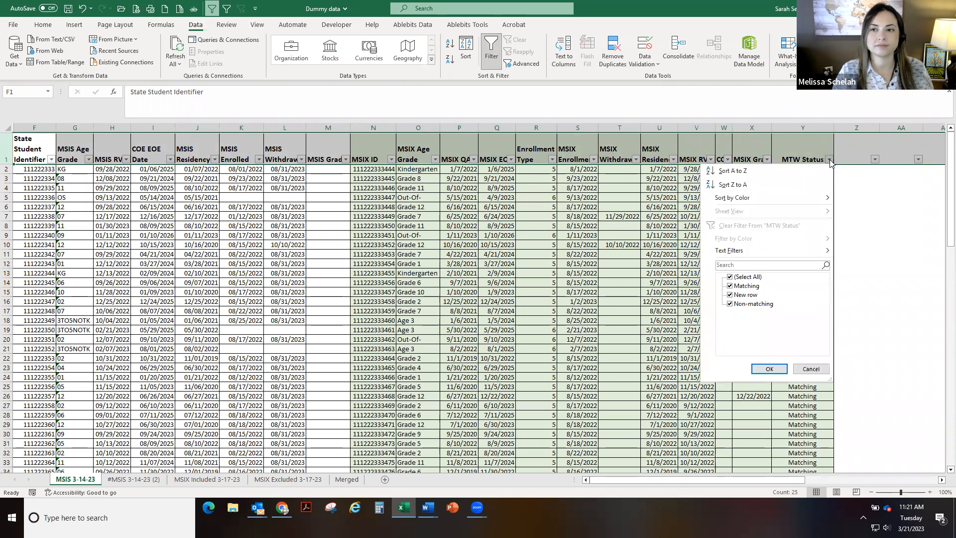
left_click(746, 287)
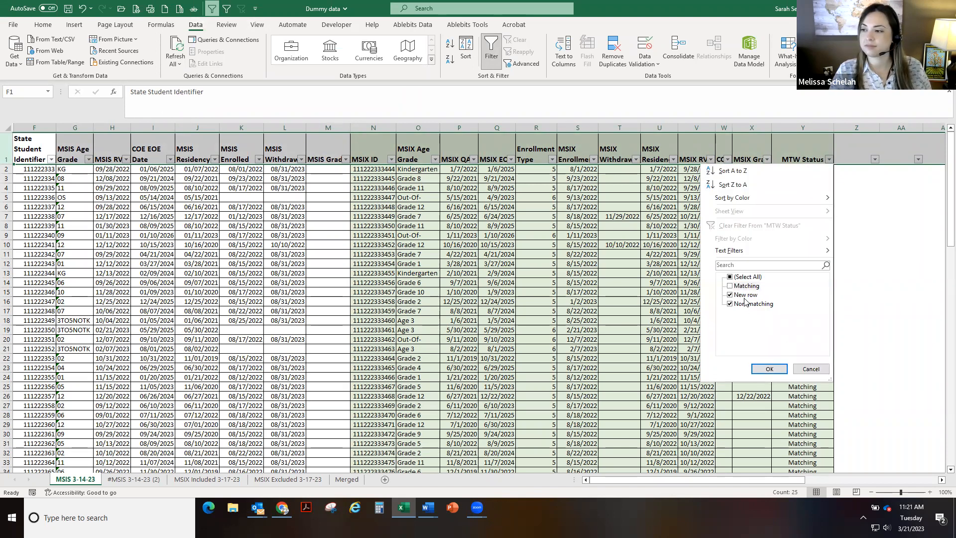
left_click(769, 369)
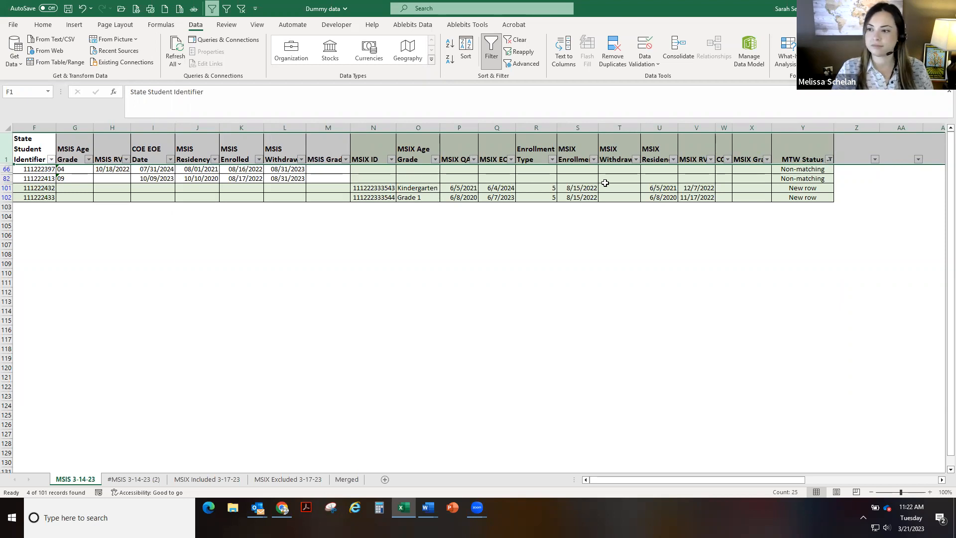
mouse_move(375, 169)
left_mouse_down()
mouse_move(375, 182)
mouse_move(379, 169)
left_mouse_up()
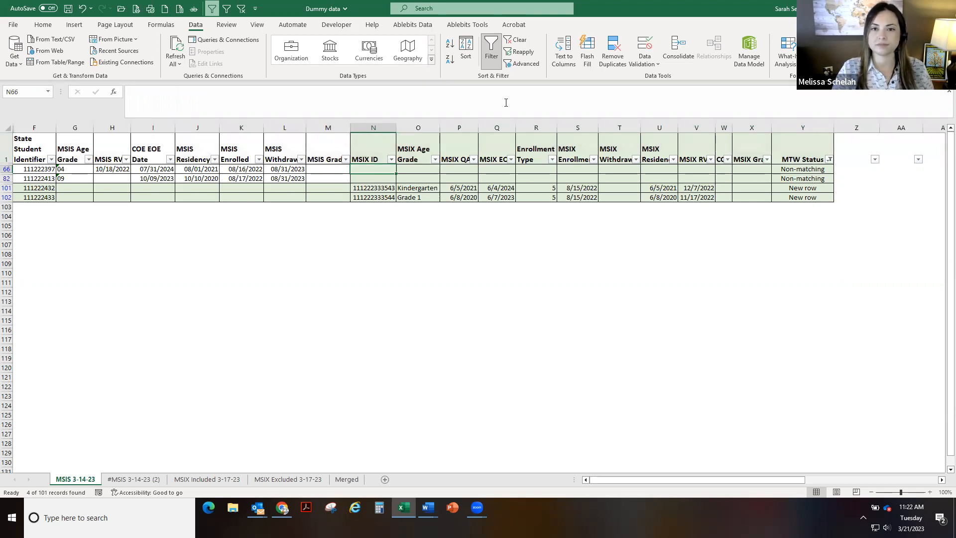
left_click(212, 9)
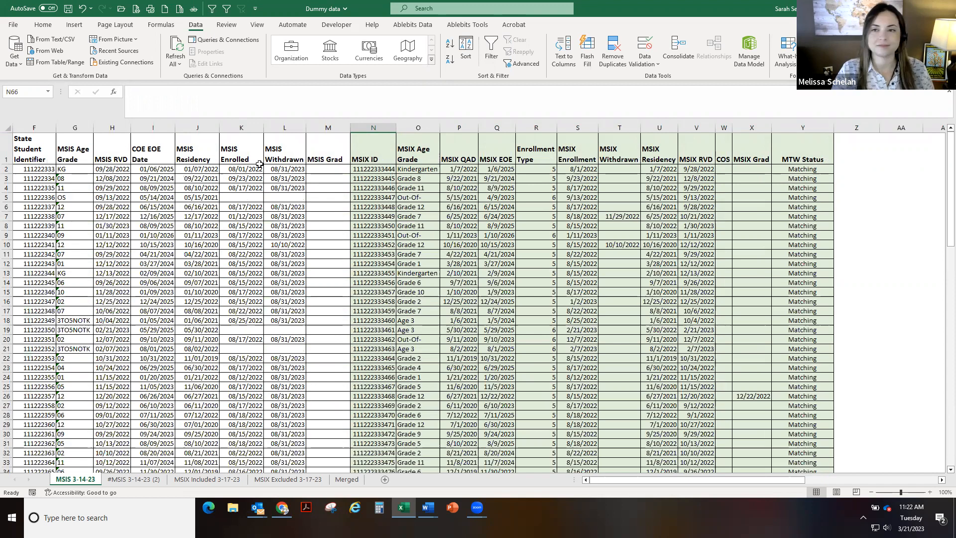
Start Merge Two Tables using MSIX Excluded 3-17-23 as the lookup table, matching State Student Identifier to State ID
left_click(413, 24)
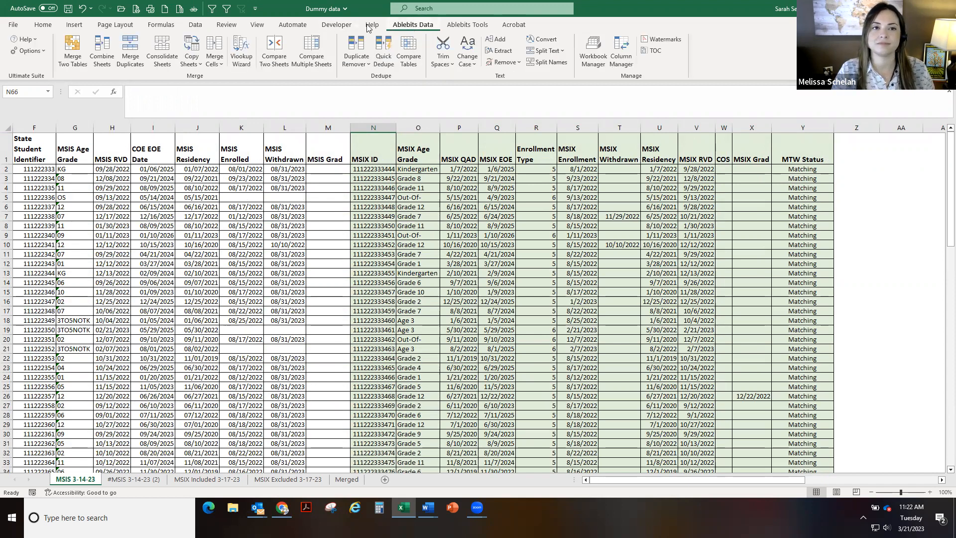
left_click(73, 52)
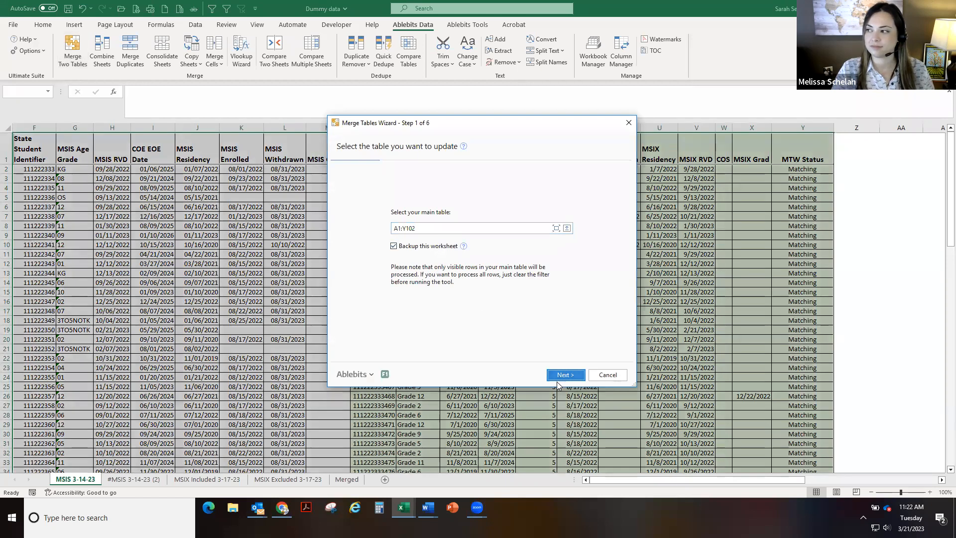
left_click(565, 375)
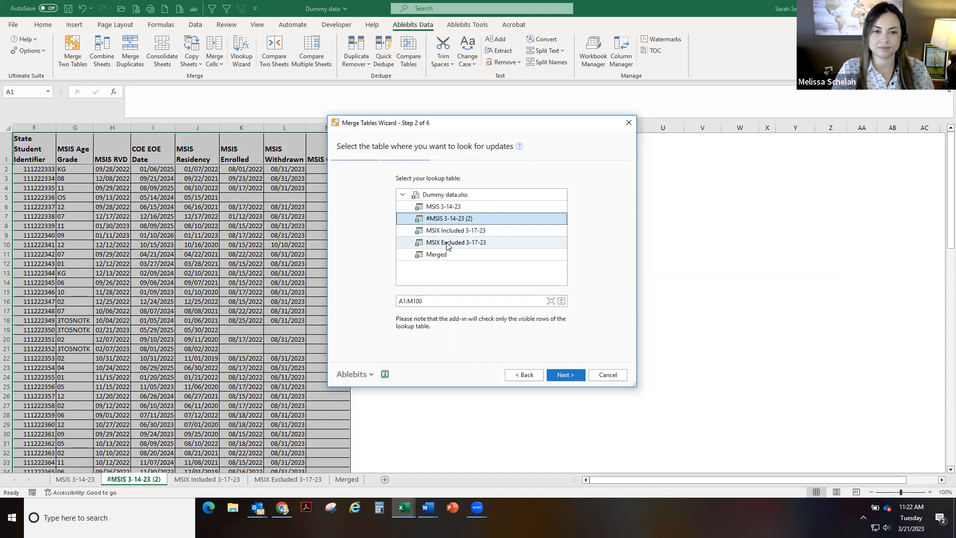
left_click(447, 243)
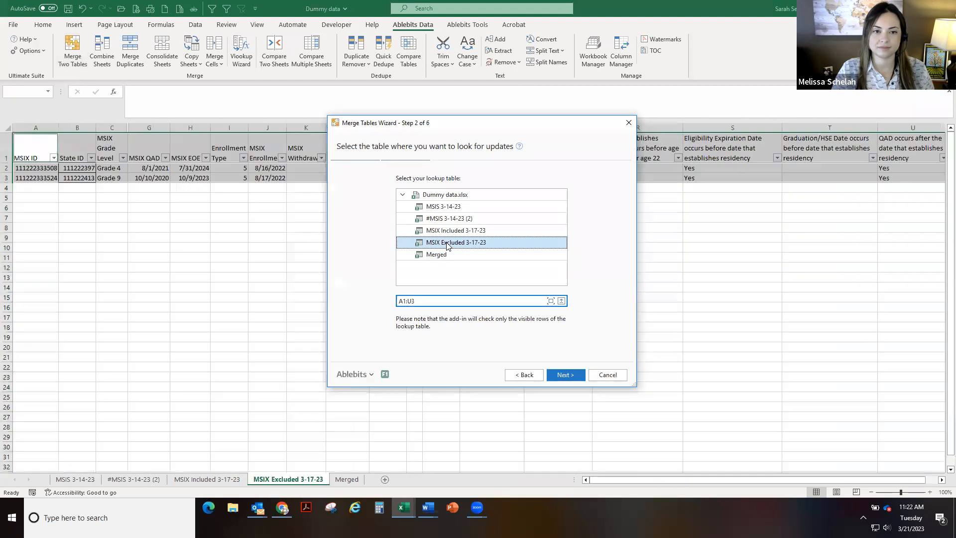
left_click(567, 375)
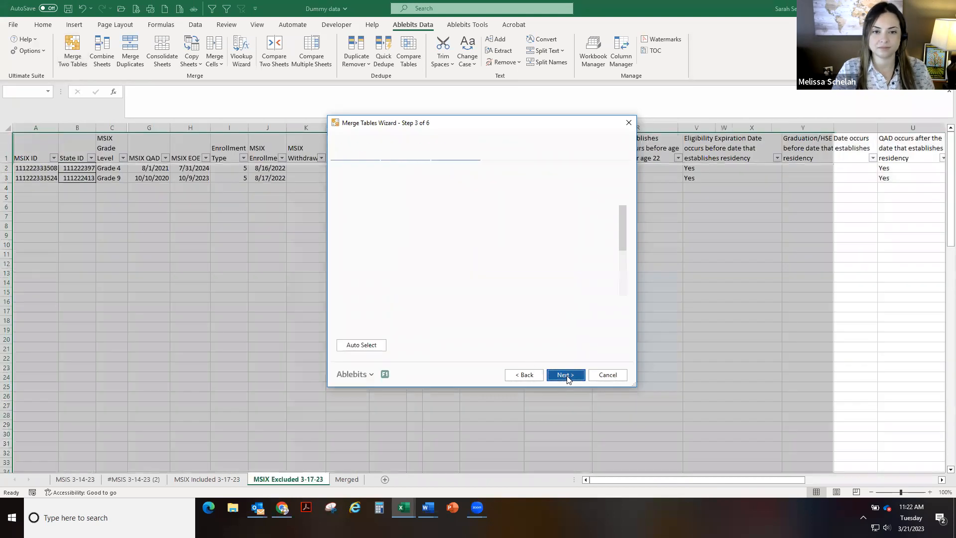
left_click(563, 214)
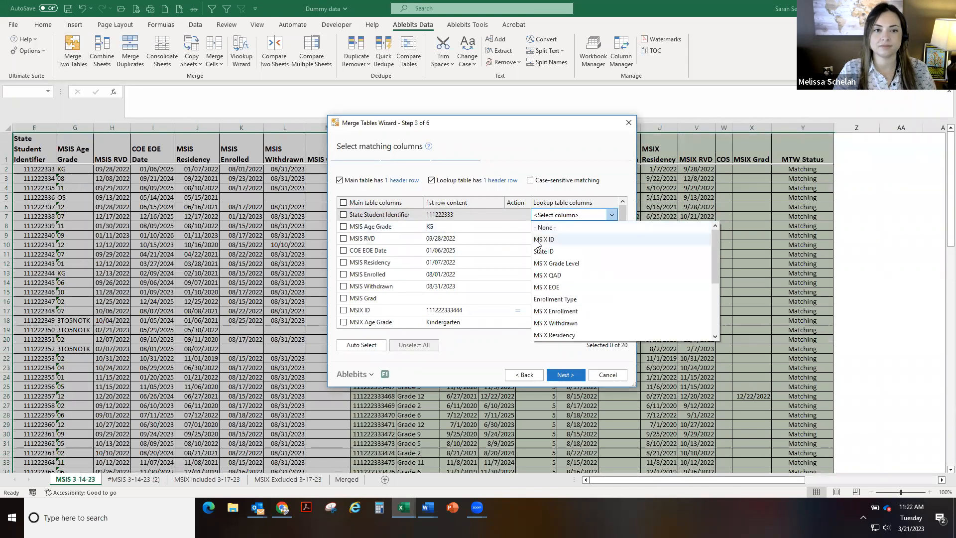
left_click(544, 251)
left_click(565, 373)
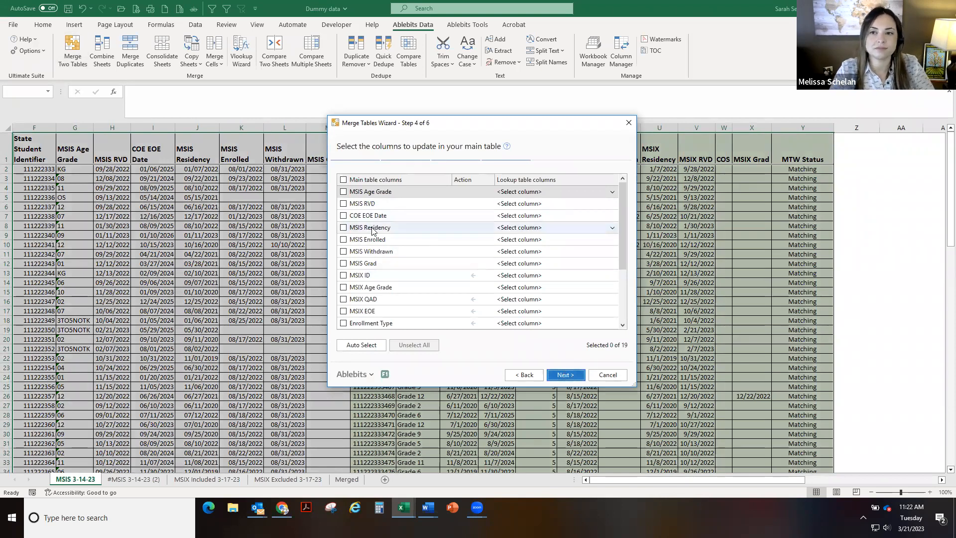
Choose to update the MSIX columns from MSIX ID through MSIX Grad, mapping MSIX Age Grade to MSIX Grade Level
scroll(373, 230, "down", 2)
scroll(373, 230, "down", 1)
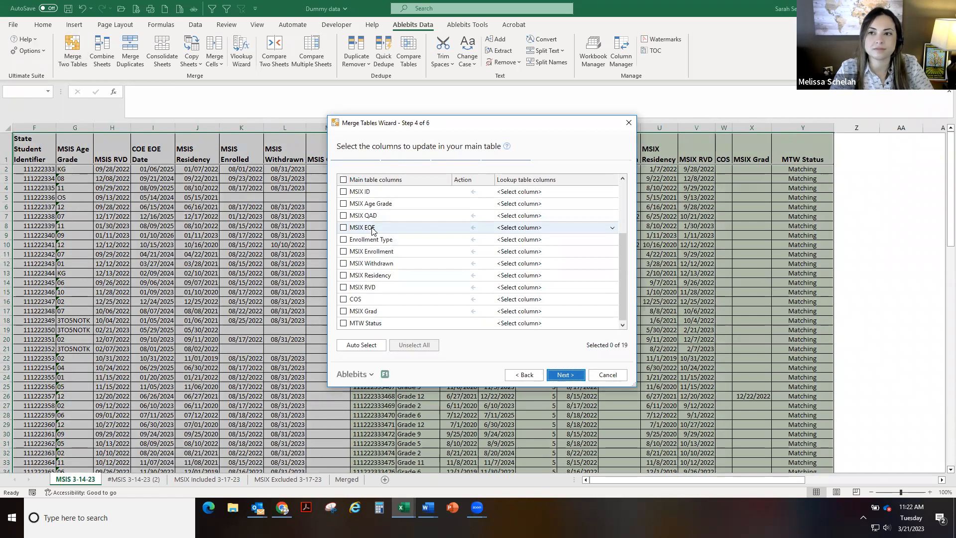
left_click(343, 192)
left_click(358, 205)
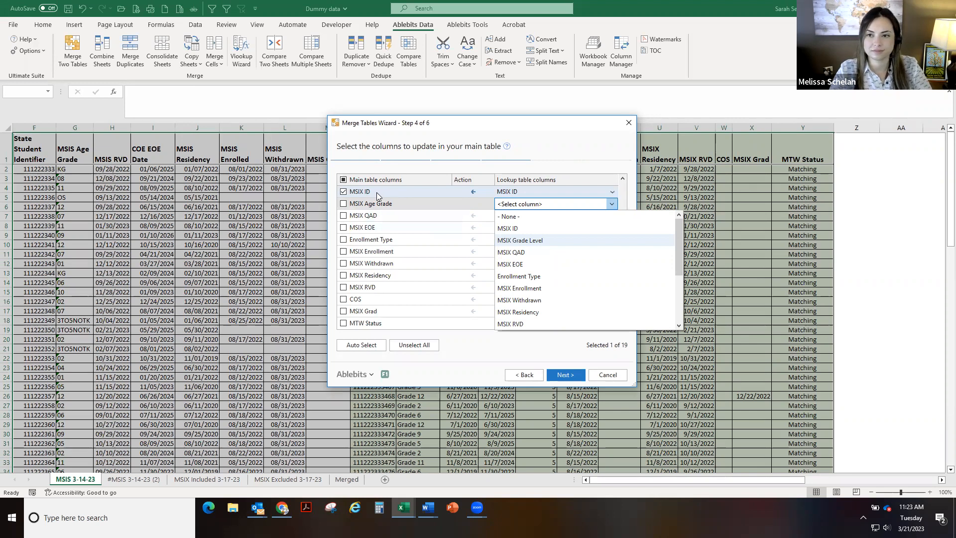
left_click(518, 241)
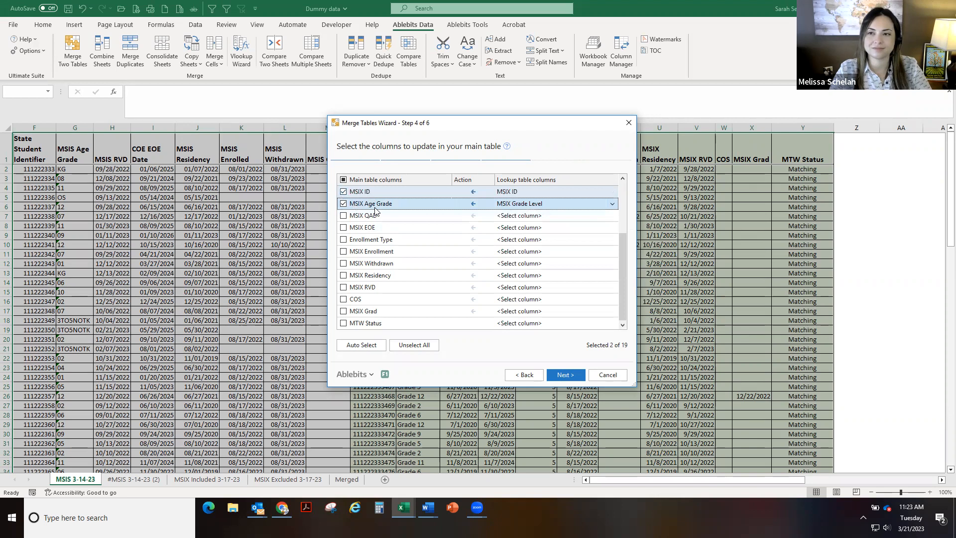
left_click(343, 216)
left_click(343, 228)
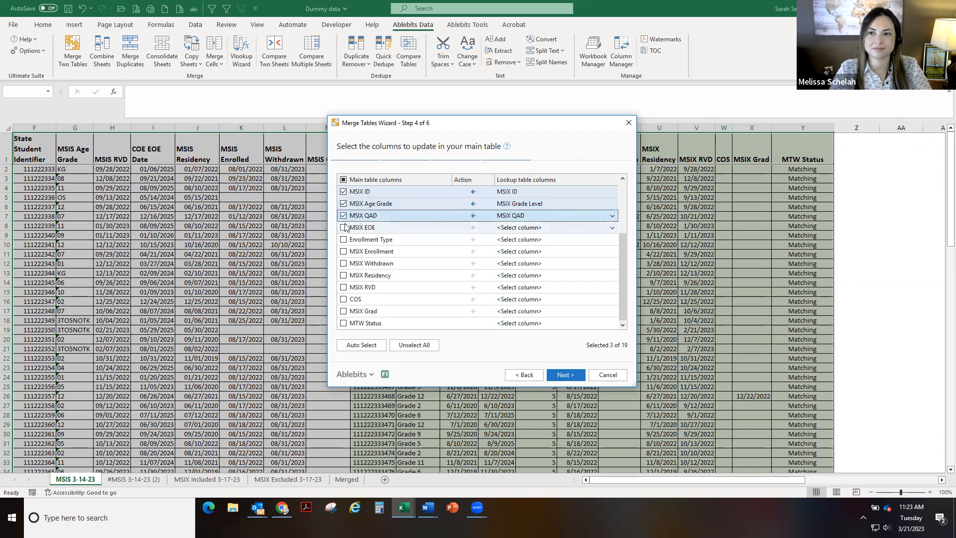
left_click(343, 240)
left_click(343, 252)
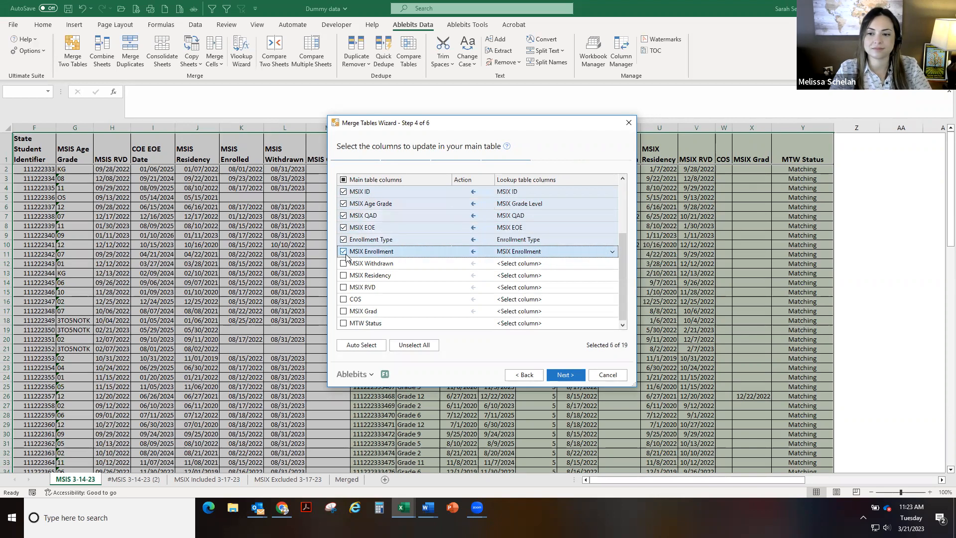
left_click(343, 264)
left_click(343, 275)
left_click(343, 288)
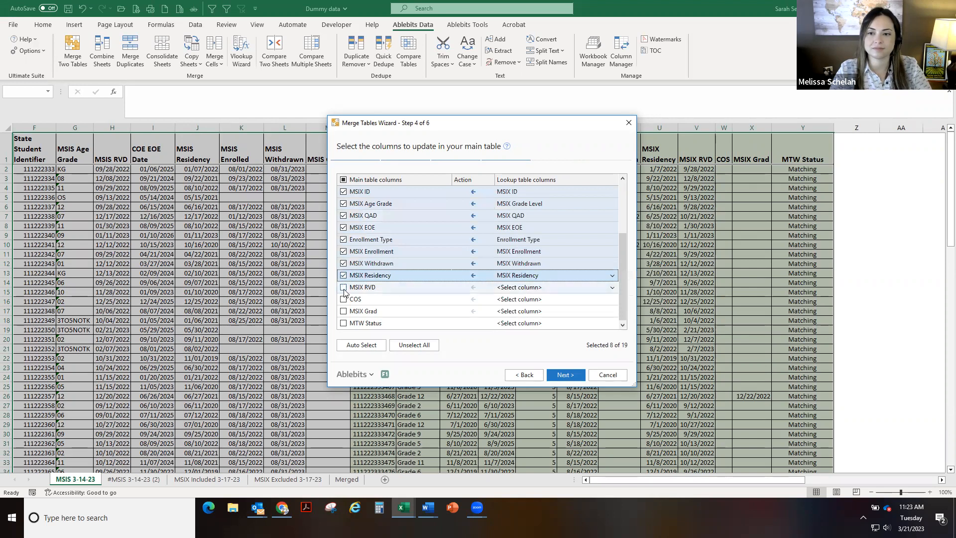
left_click(343, 299)
left_click(343, 311)
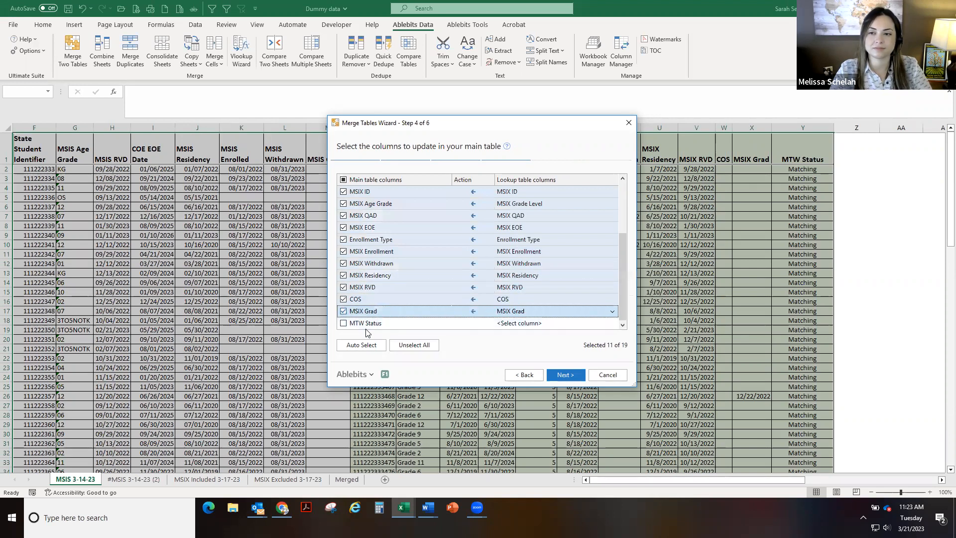
left_click(567, 376)
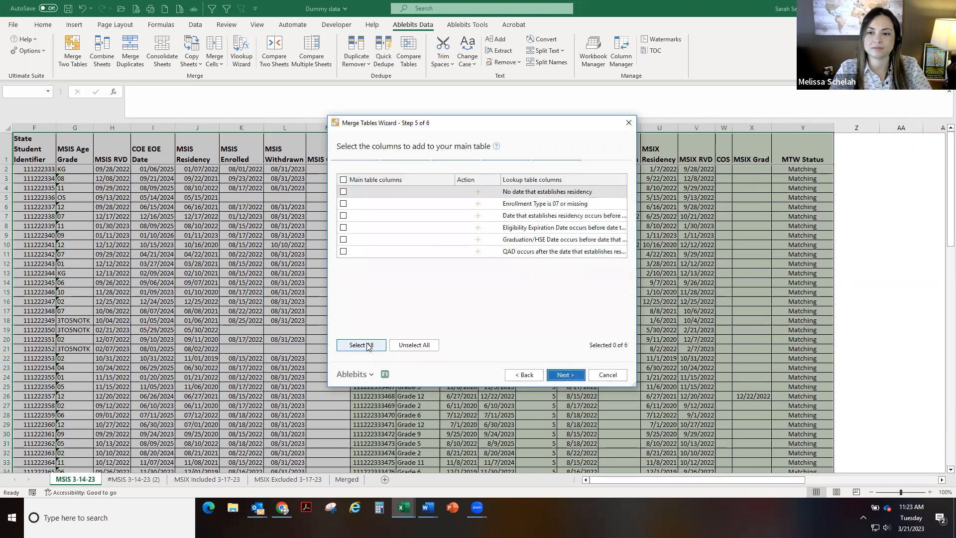
Add all six lookup criteria columns, turn off adding non-matching rows, and finish the merge
left_click(365, 345)
left_click(565, 375)
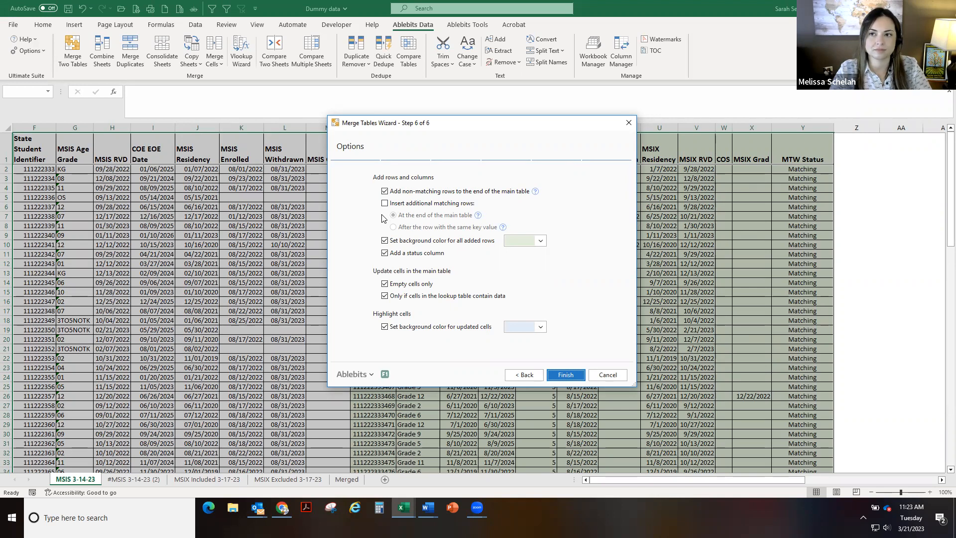
left_click(385, 241)
left_click(542, 240)
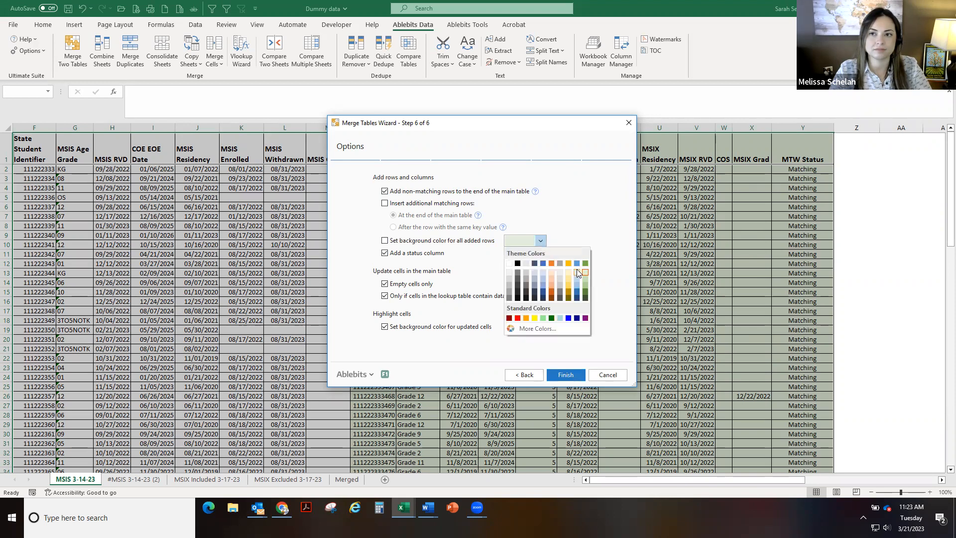
left_click(577, 272)
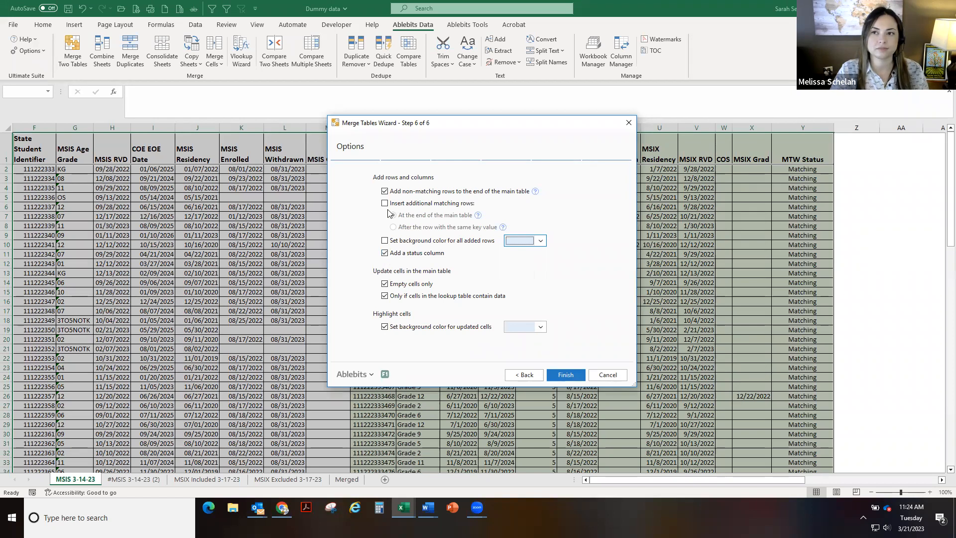
left_click(385, 191)
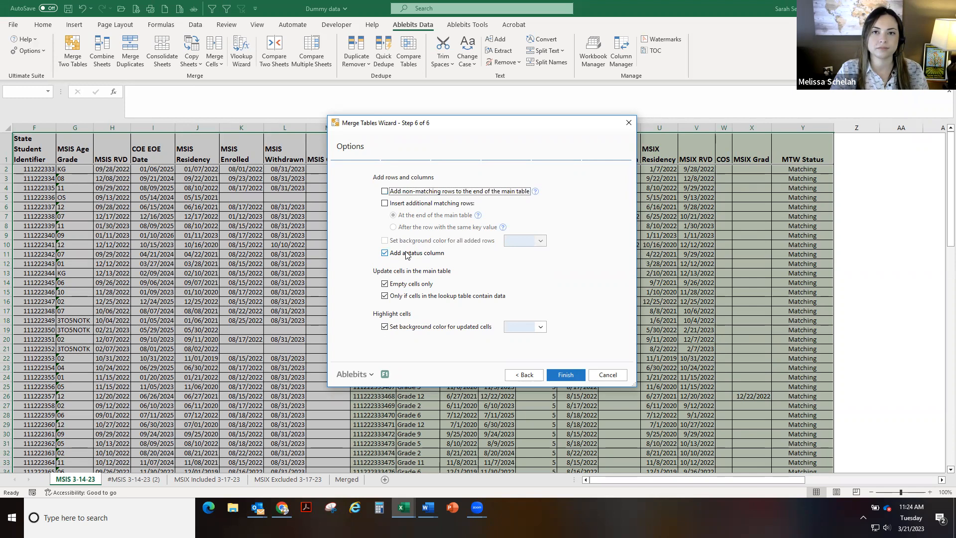
left_click(566, 375)
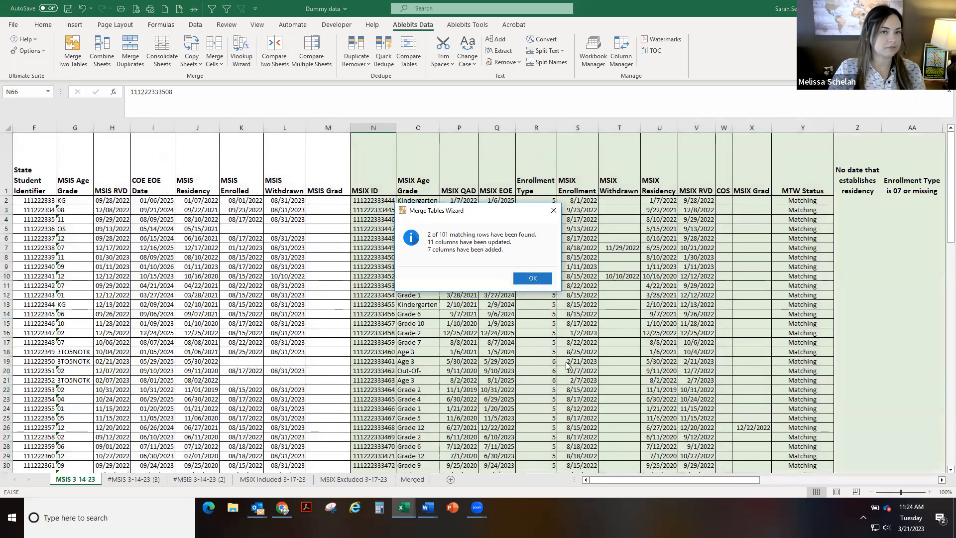
left_click(532, 278)
scroll(612, 319, "down", 15)
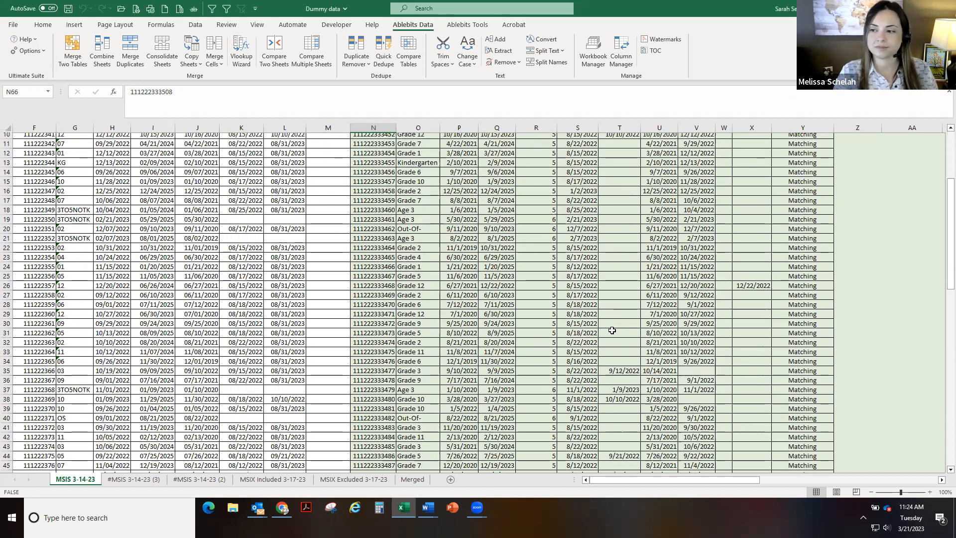
scroll(612, 330, "down", 7)
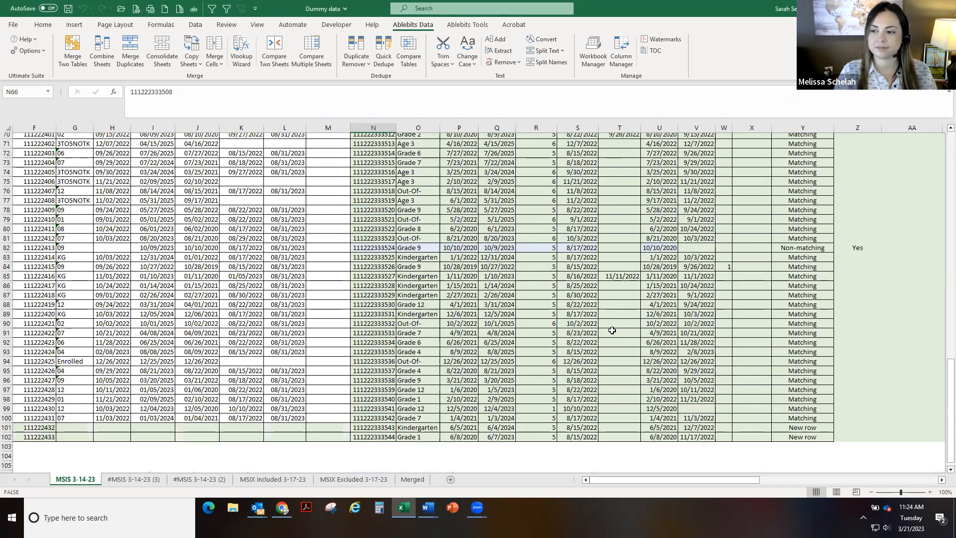
scroll(612, 331, "up", 5)
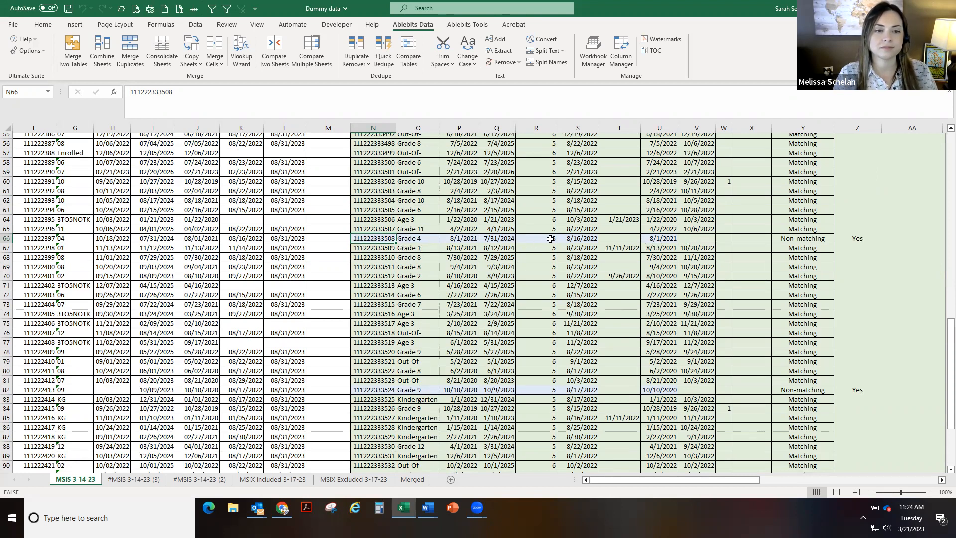
Shade the flag columns Z through AF, rows 1 to 102, with a light blue fill
left_click(799, 239)
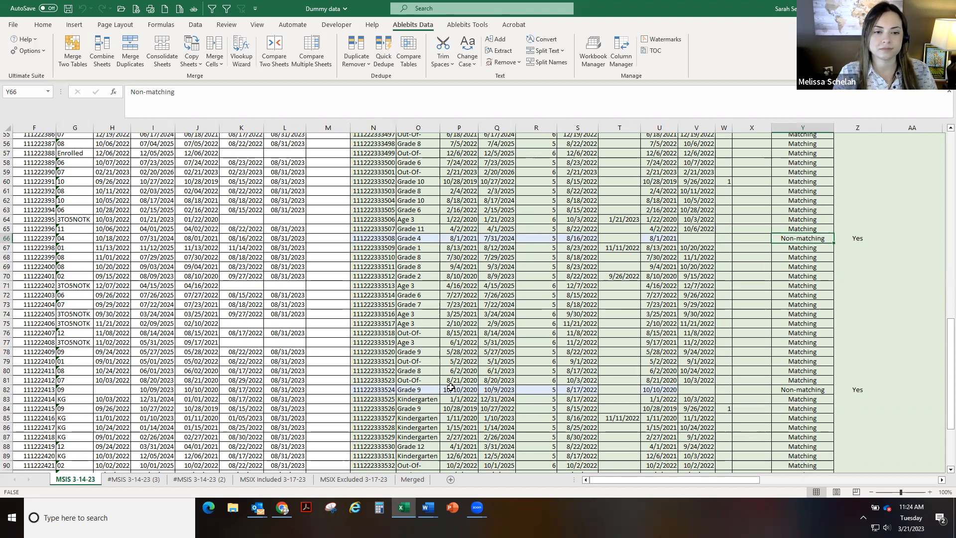
left_click(851, 238)
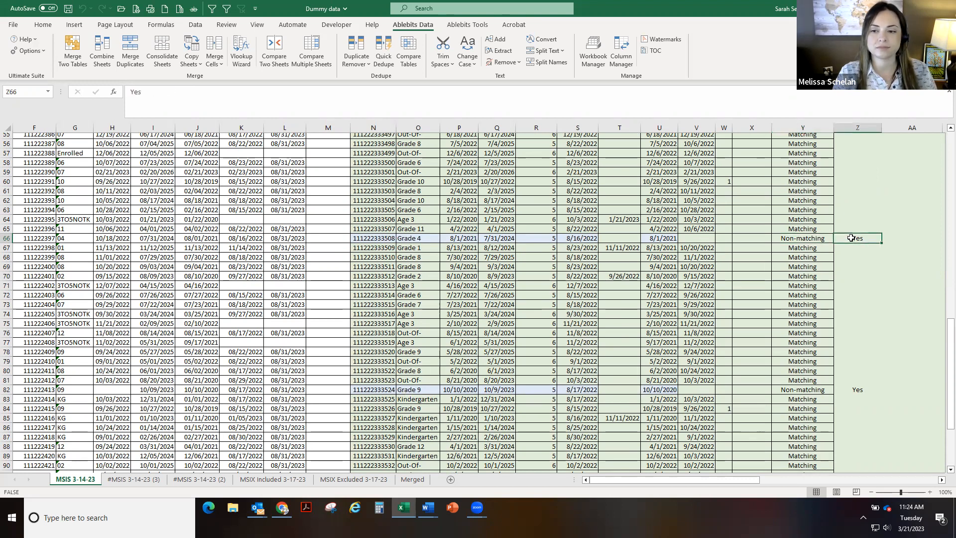
scroll(852, 238, "up", 18)
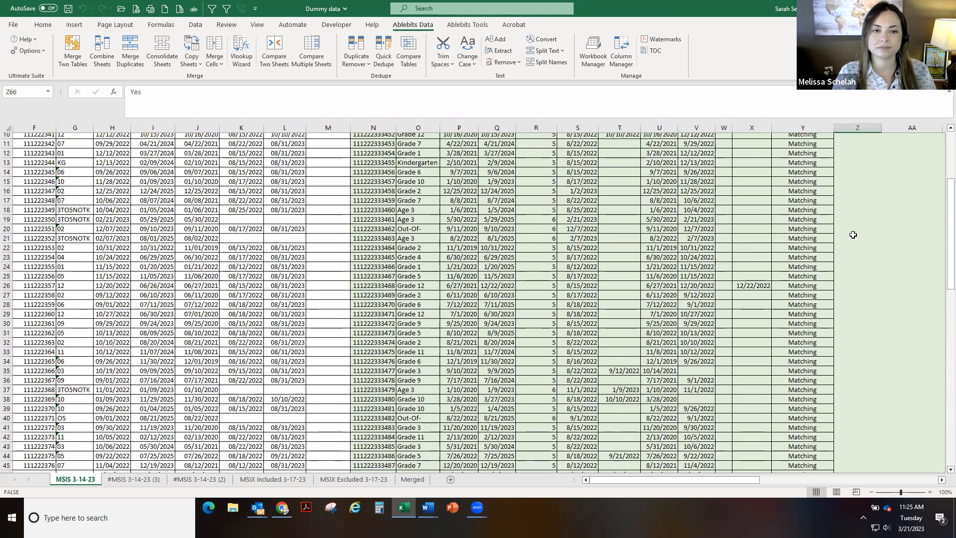
left_click(849, 158)
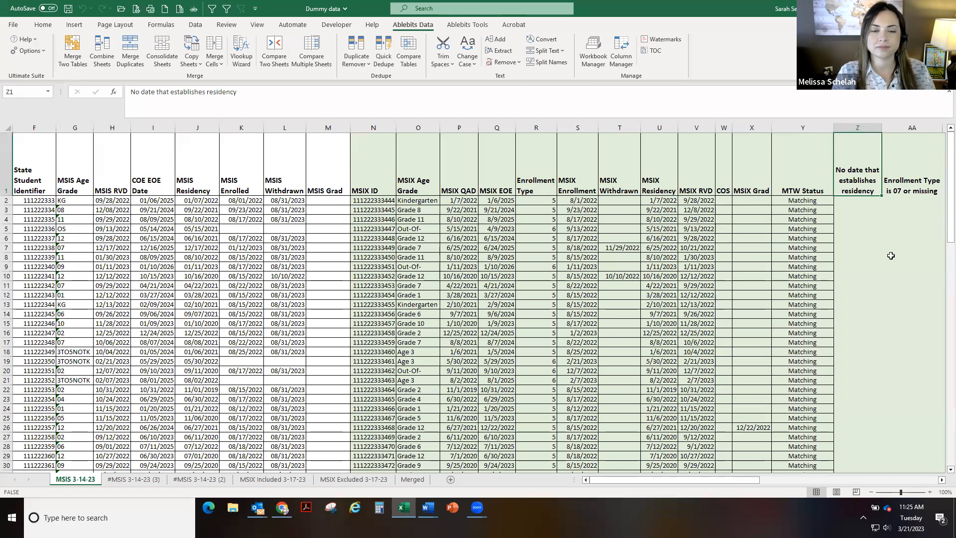
left_click(941, 479)
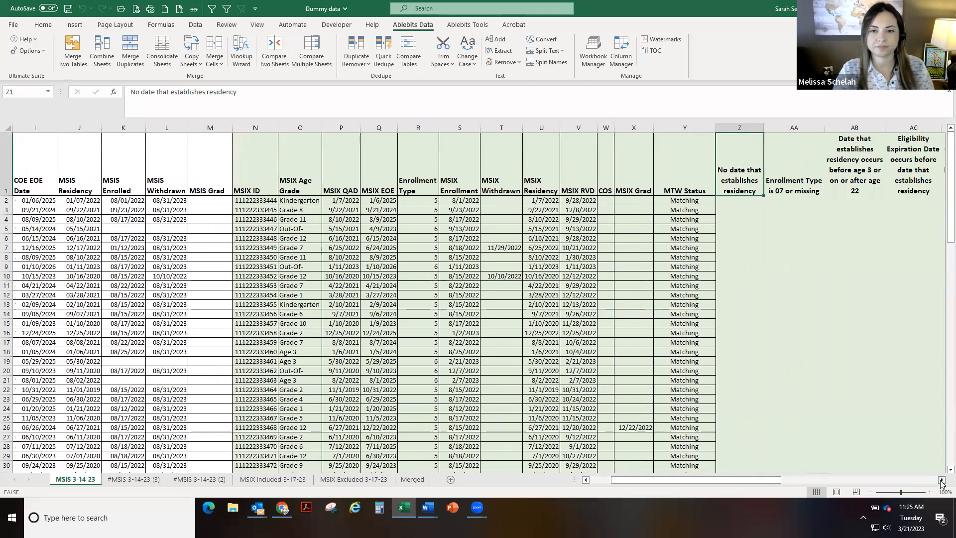
left_click(942, 479)
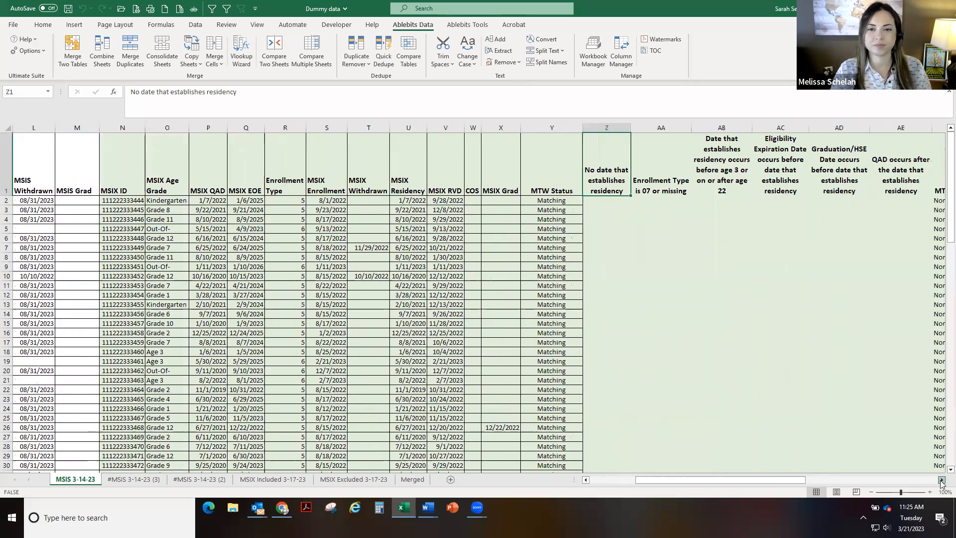
left_click(942, 480)
left_click(941, 480)
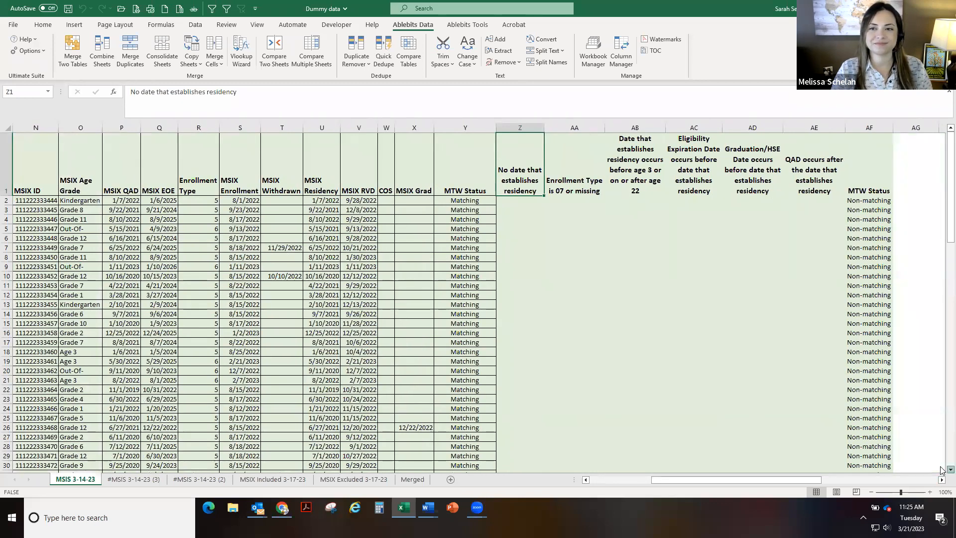
scroll(942, 468, "down", 9)
scroll(942, 469, "down", 10)
scroll(941, 468, "down", 6)
left_click(864, 383, "shift")
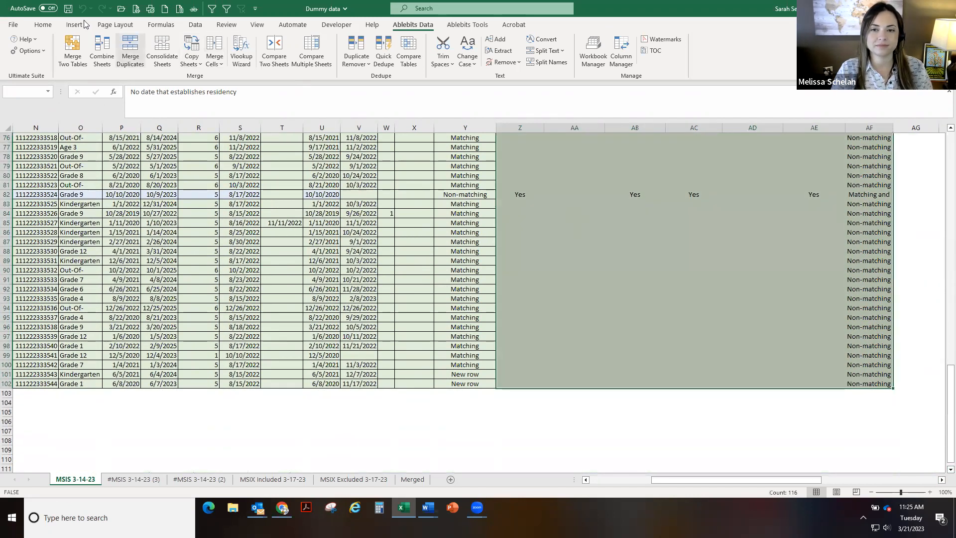
left_click(43, 25)
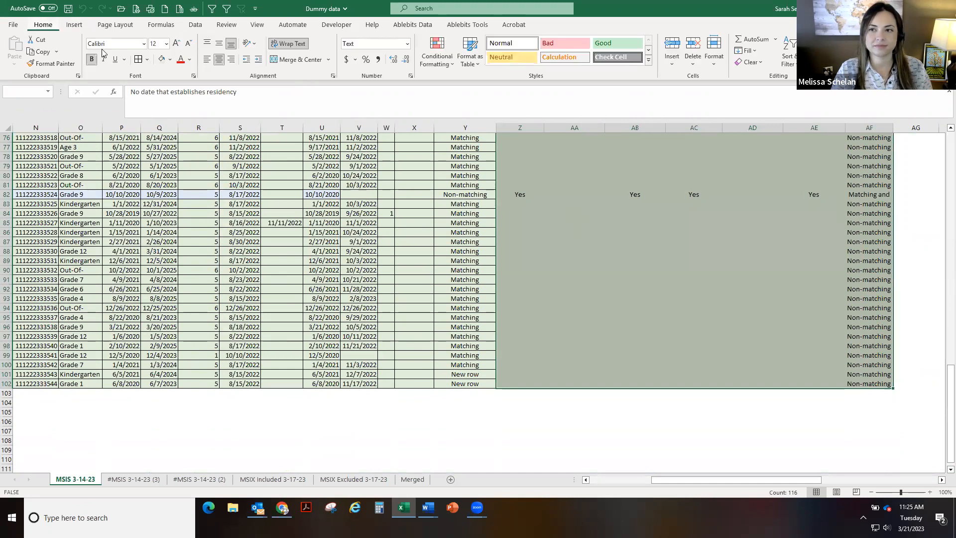
left_click(170, 59)
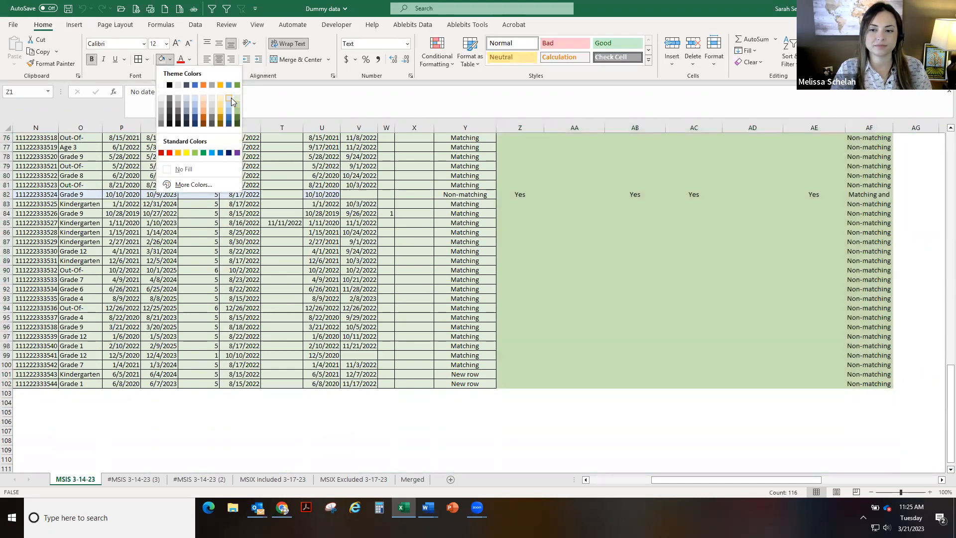
left_click(229, 98)
scroll(538, 256, "up", 20)
left_click(591, 291)
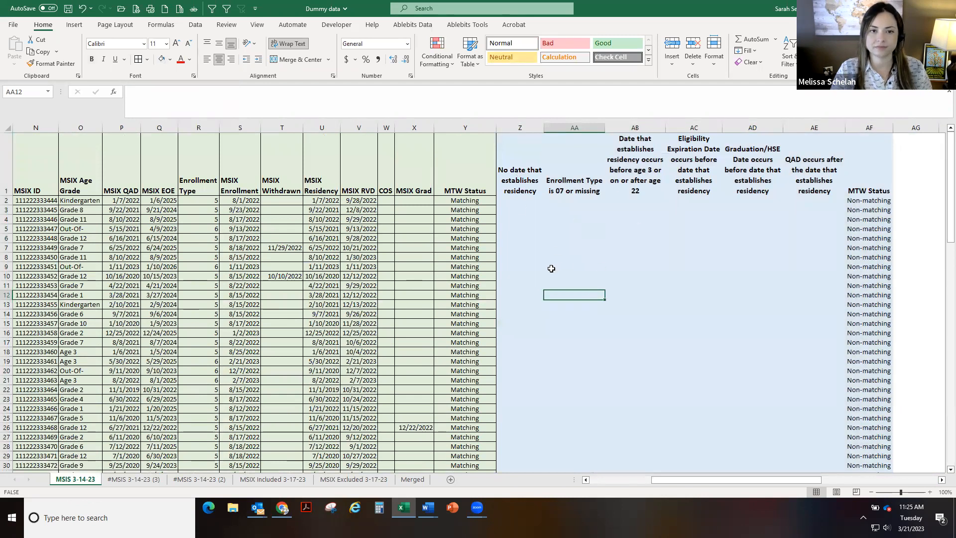
Review the Non-matching rows and their flag columns across the sheet
scroll(548, 252, "down", 14)
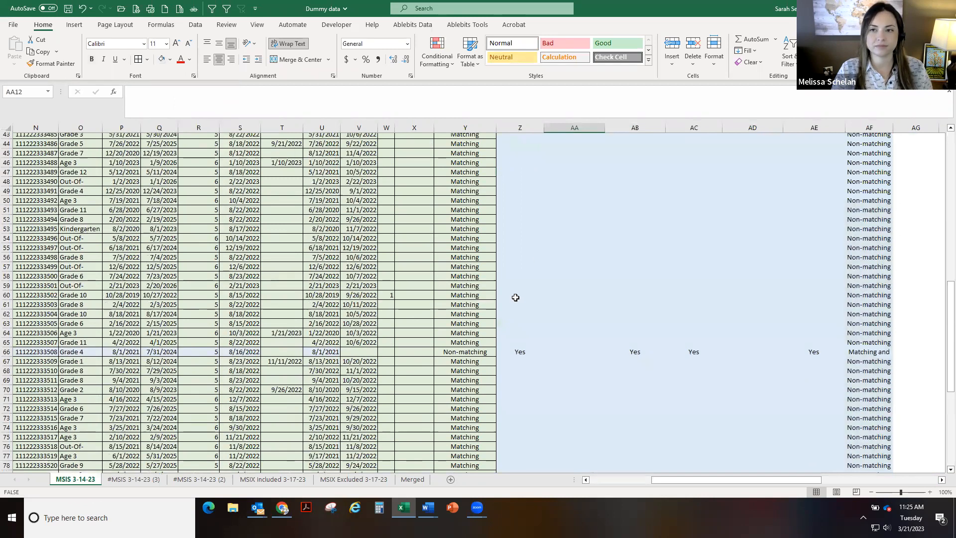
left_click(518, 352)
scroll(516, 346, "up", 14)
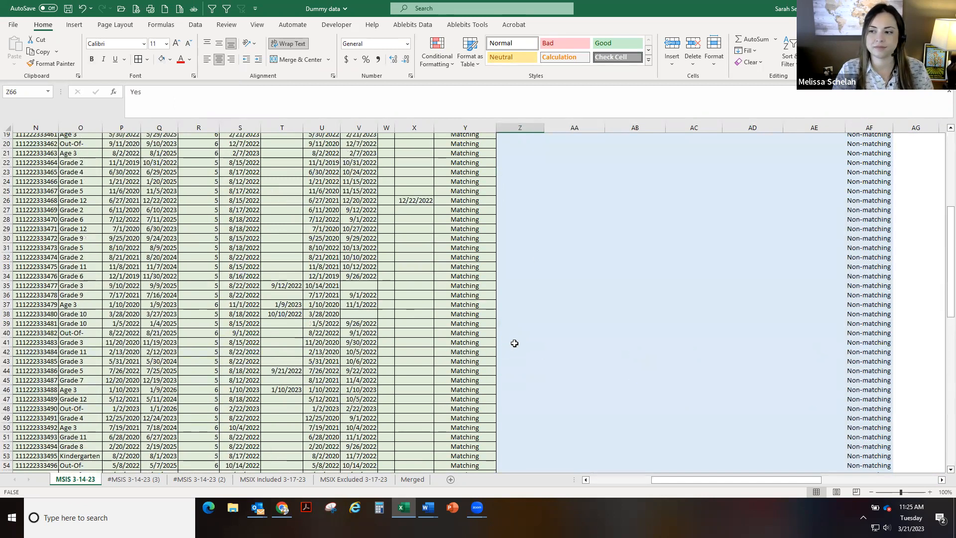
left_click_drag(942, 203, 941, 180)
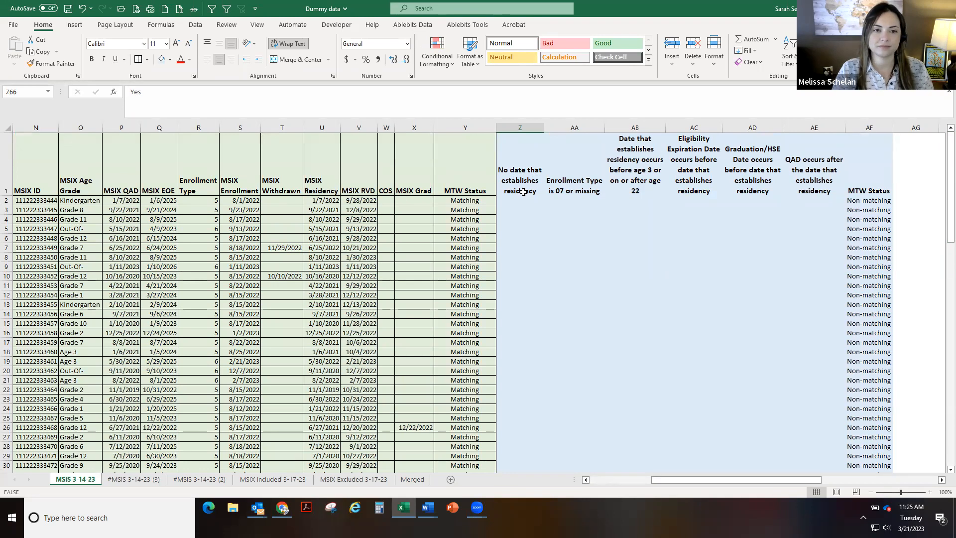
scroll(374, 394, "down", 12)
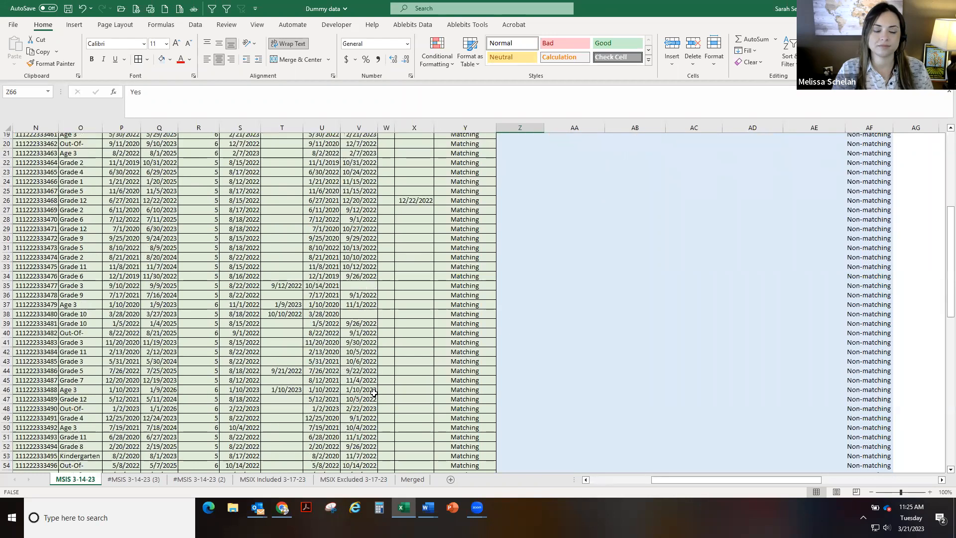
scroll(374, 394, "down", 4)
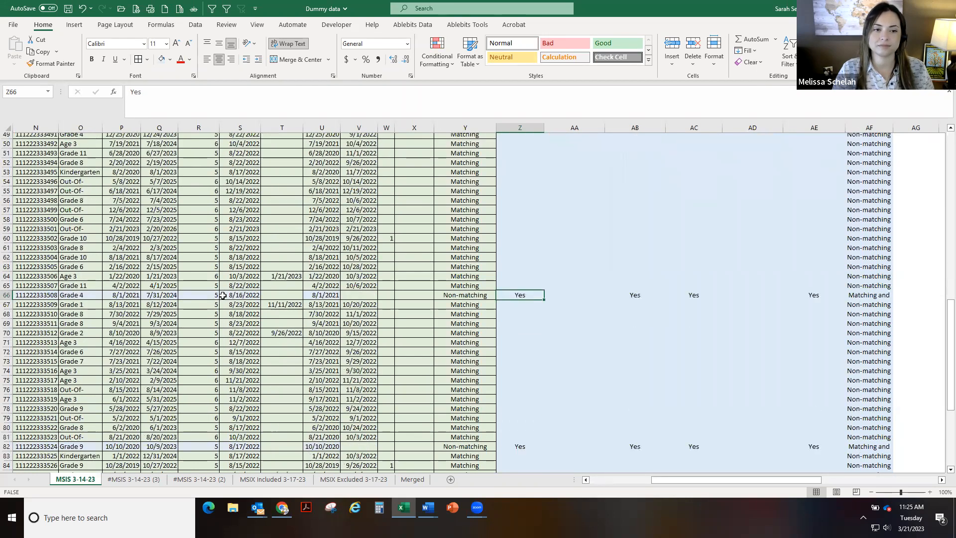
left_click_drag(666, 478, 578, 481)
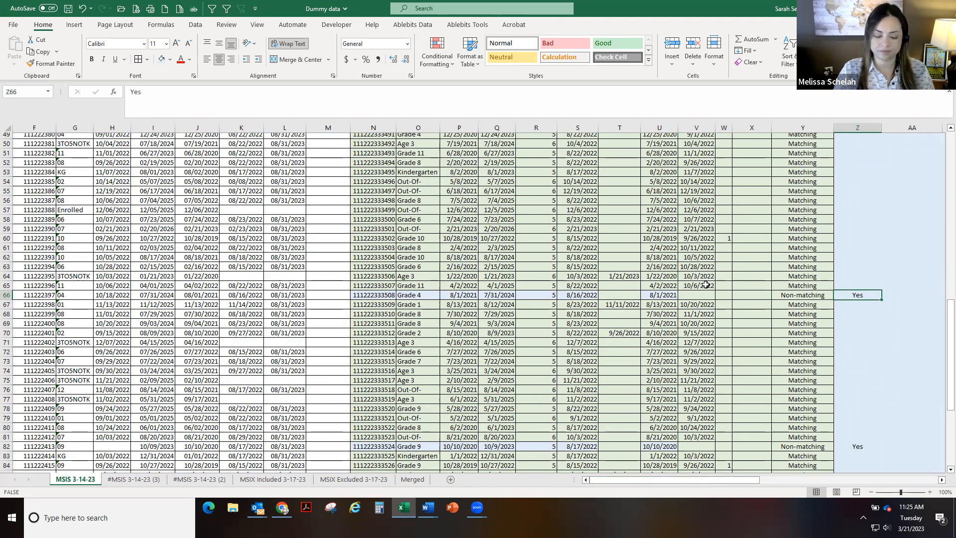
left_click(692, 296)
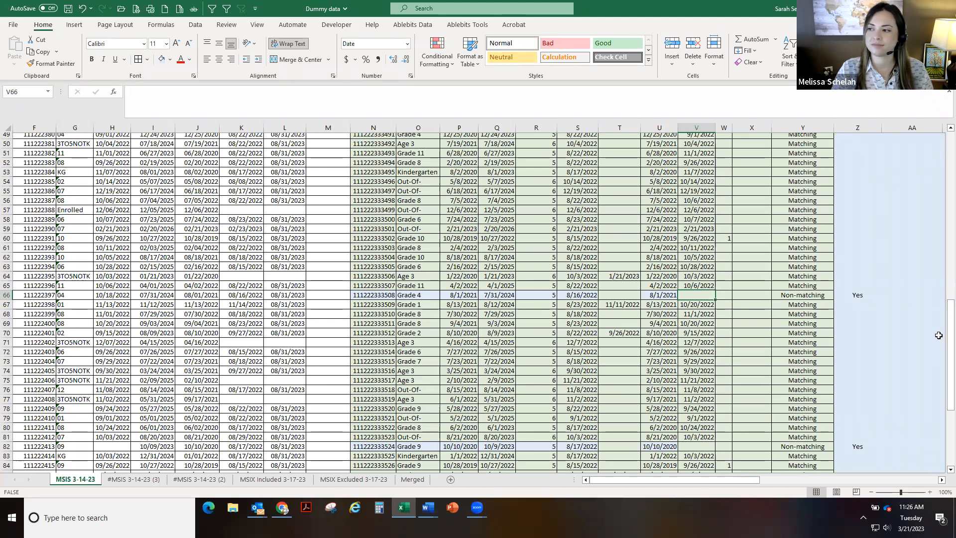
left_click_drag(951, 331, 940, 114)
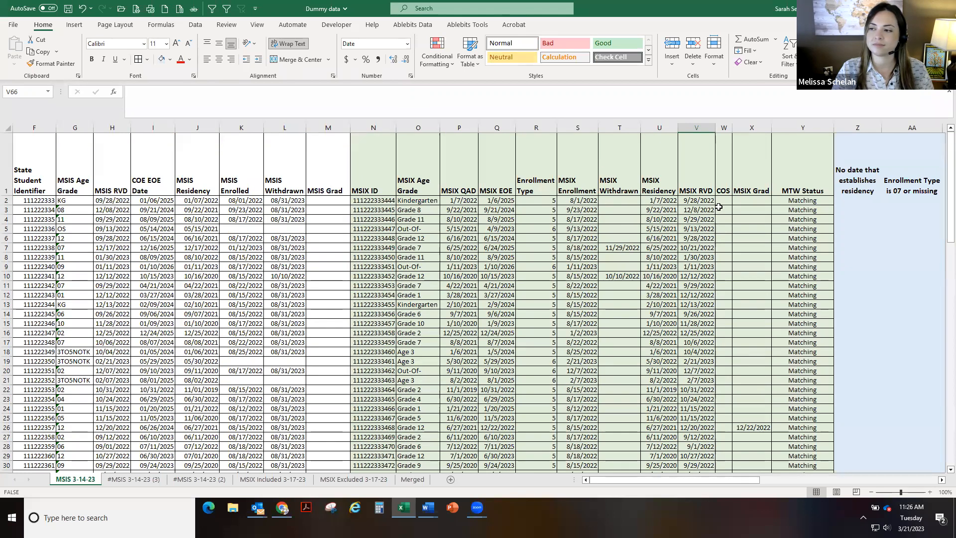
Turn on filtering for the header row and filter MTW Status to hide Matching records
left_click(822, 182)
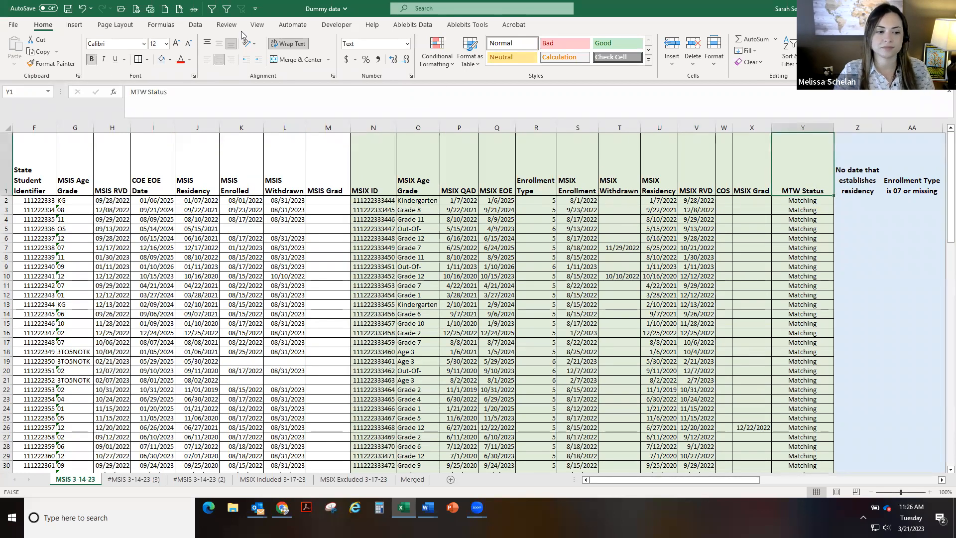
left_click(6, 152)
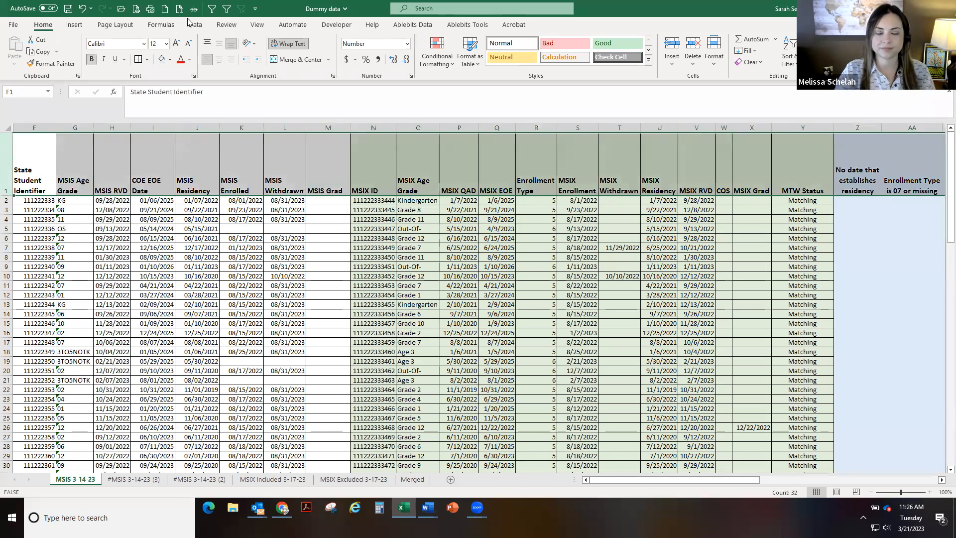
left_click(211, 7)
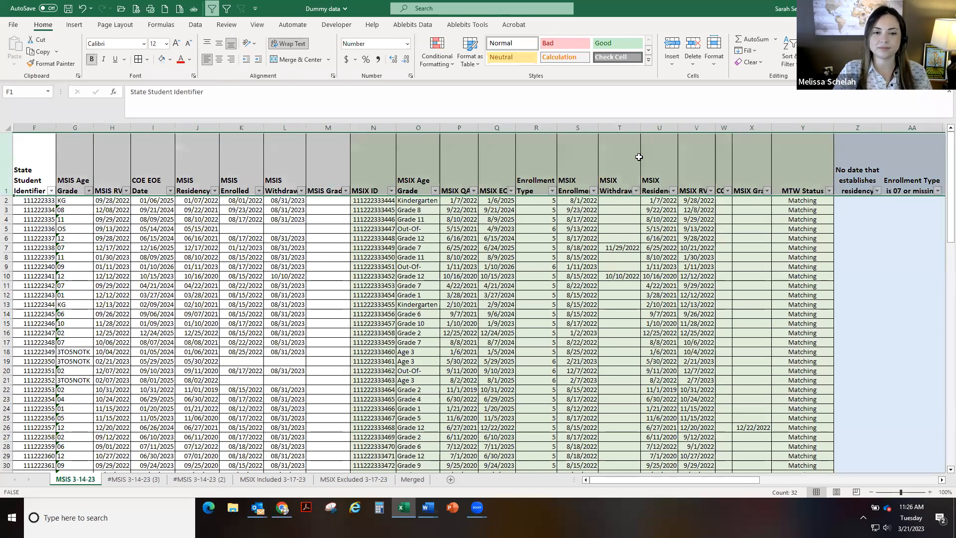
left_click(828, 191)
left_click(742, 318)
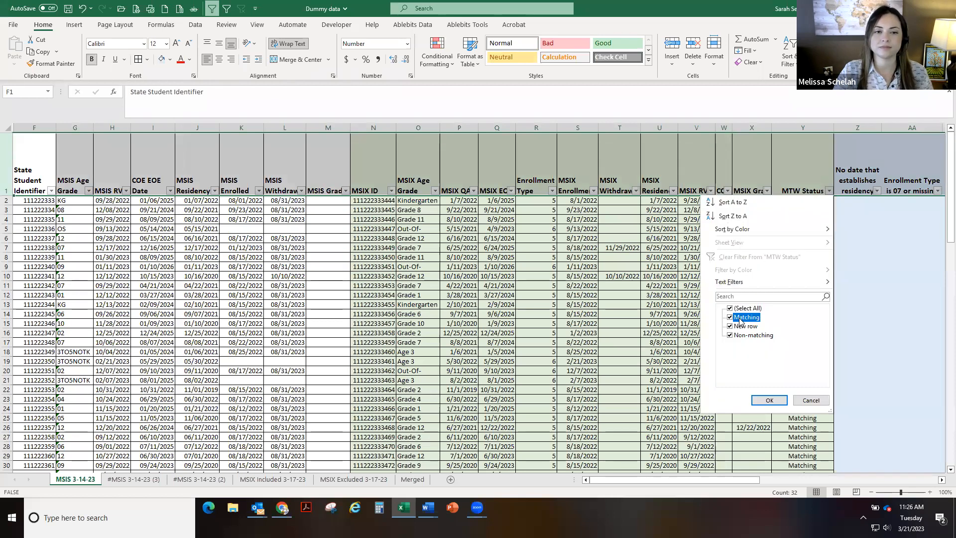
left_click(769, 400)
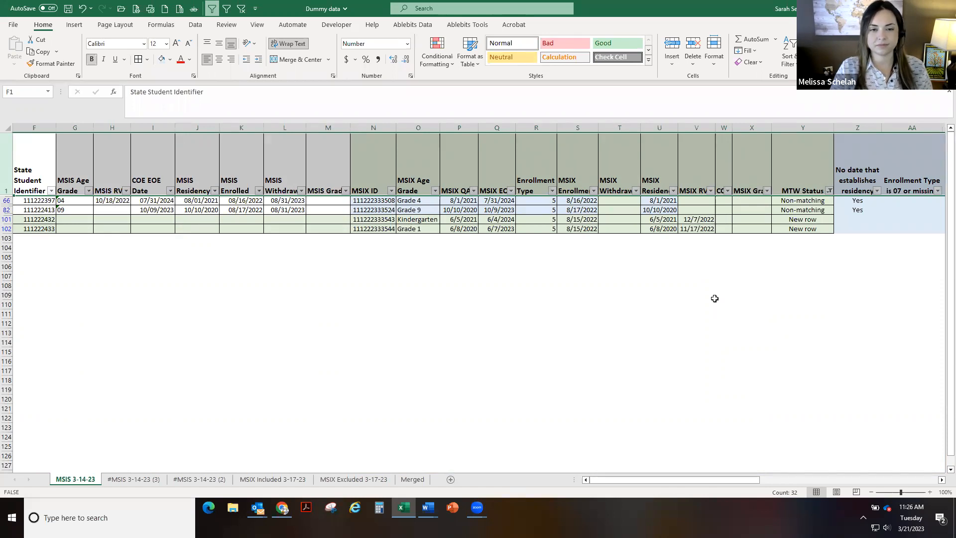
Examine the dates and grades of the filtered Non-matching and New row records
left_click(106, 201)
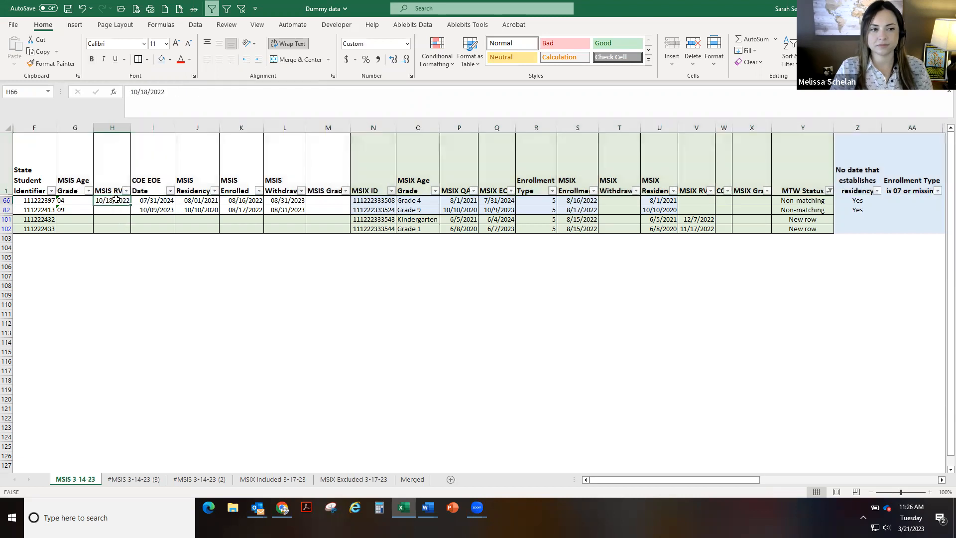
key("Right")
key("Right")
key("Right")
key("Right")
key("Right")
key("Right")
key("Right")
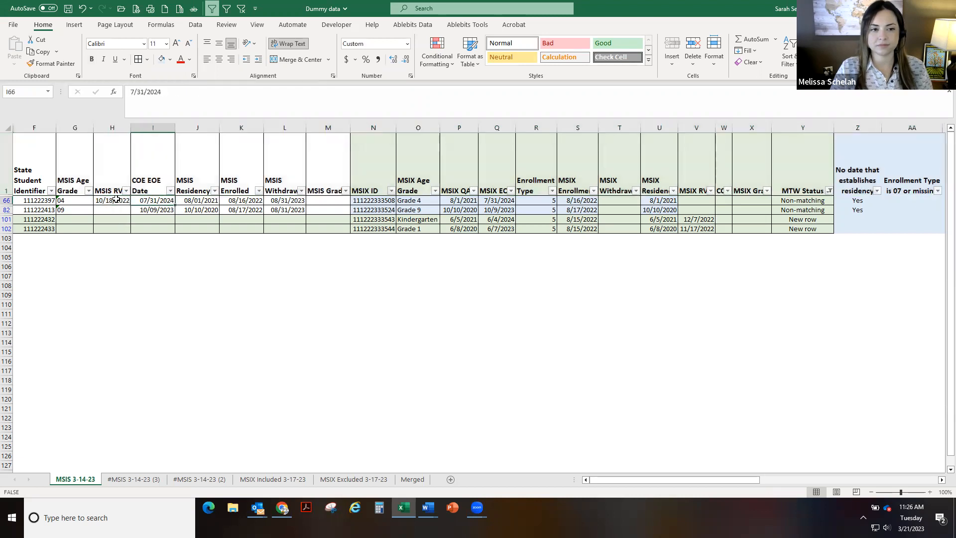
key("Right")
key("Right")
key("Right")
key("Right")
key("Right")
key("Right")
key("Right")
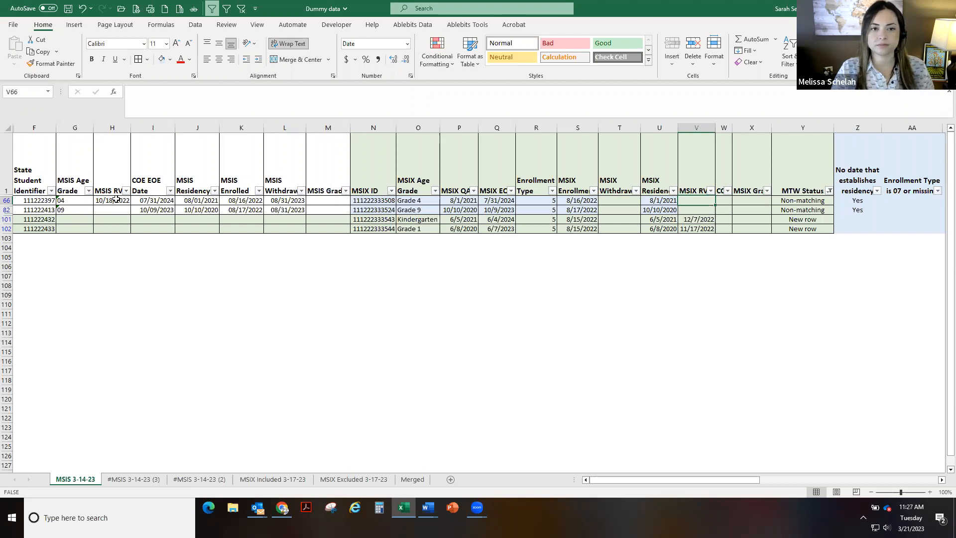
left_click_drag(423, 219, 421, 228)
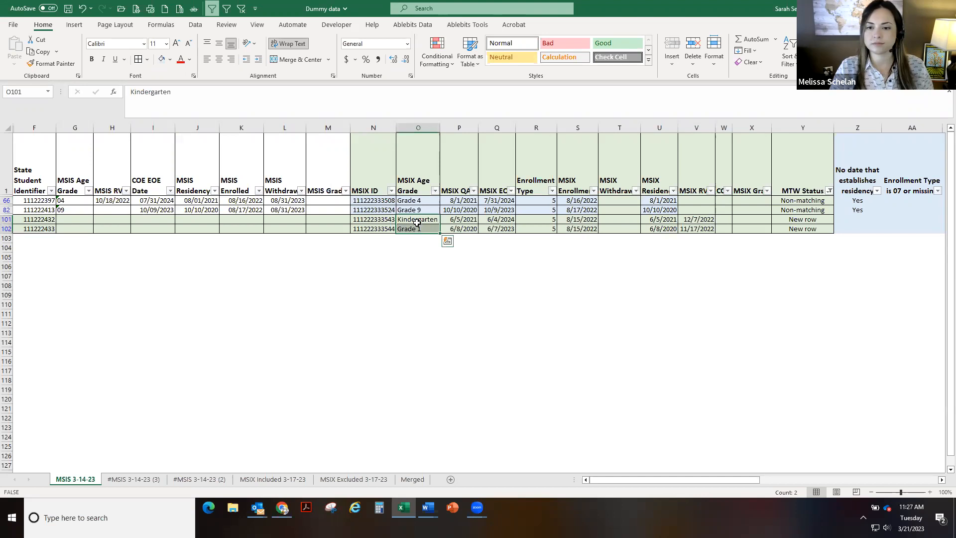